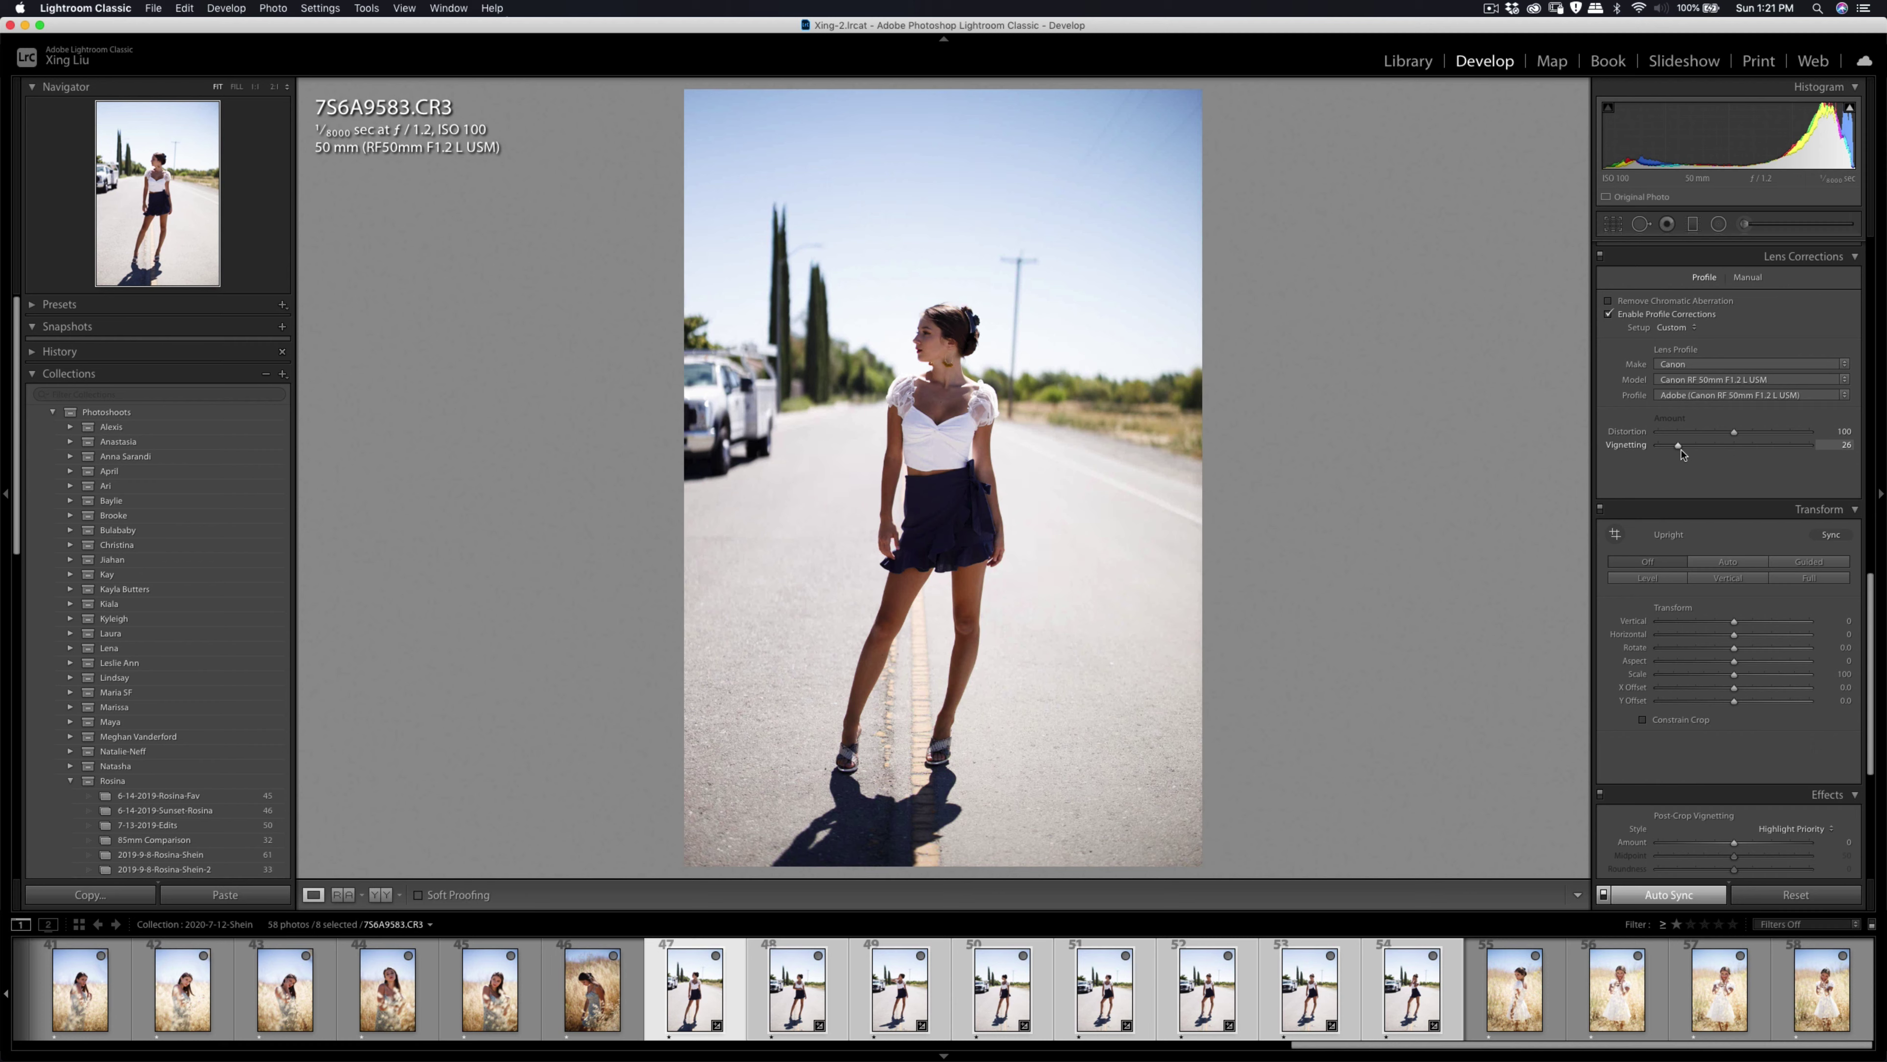
Set the lens profile correction to Distortion 69 and Vignetting 32 for the selected photos, and select only 756A9583.CR3 to inspect the face.
mouse_move(1689, 451)
left_mouse_down()
mouse_move(1733, 432)
mouse_move(1713, 438)
left_mouse_up()
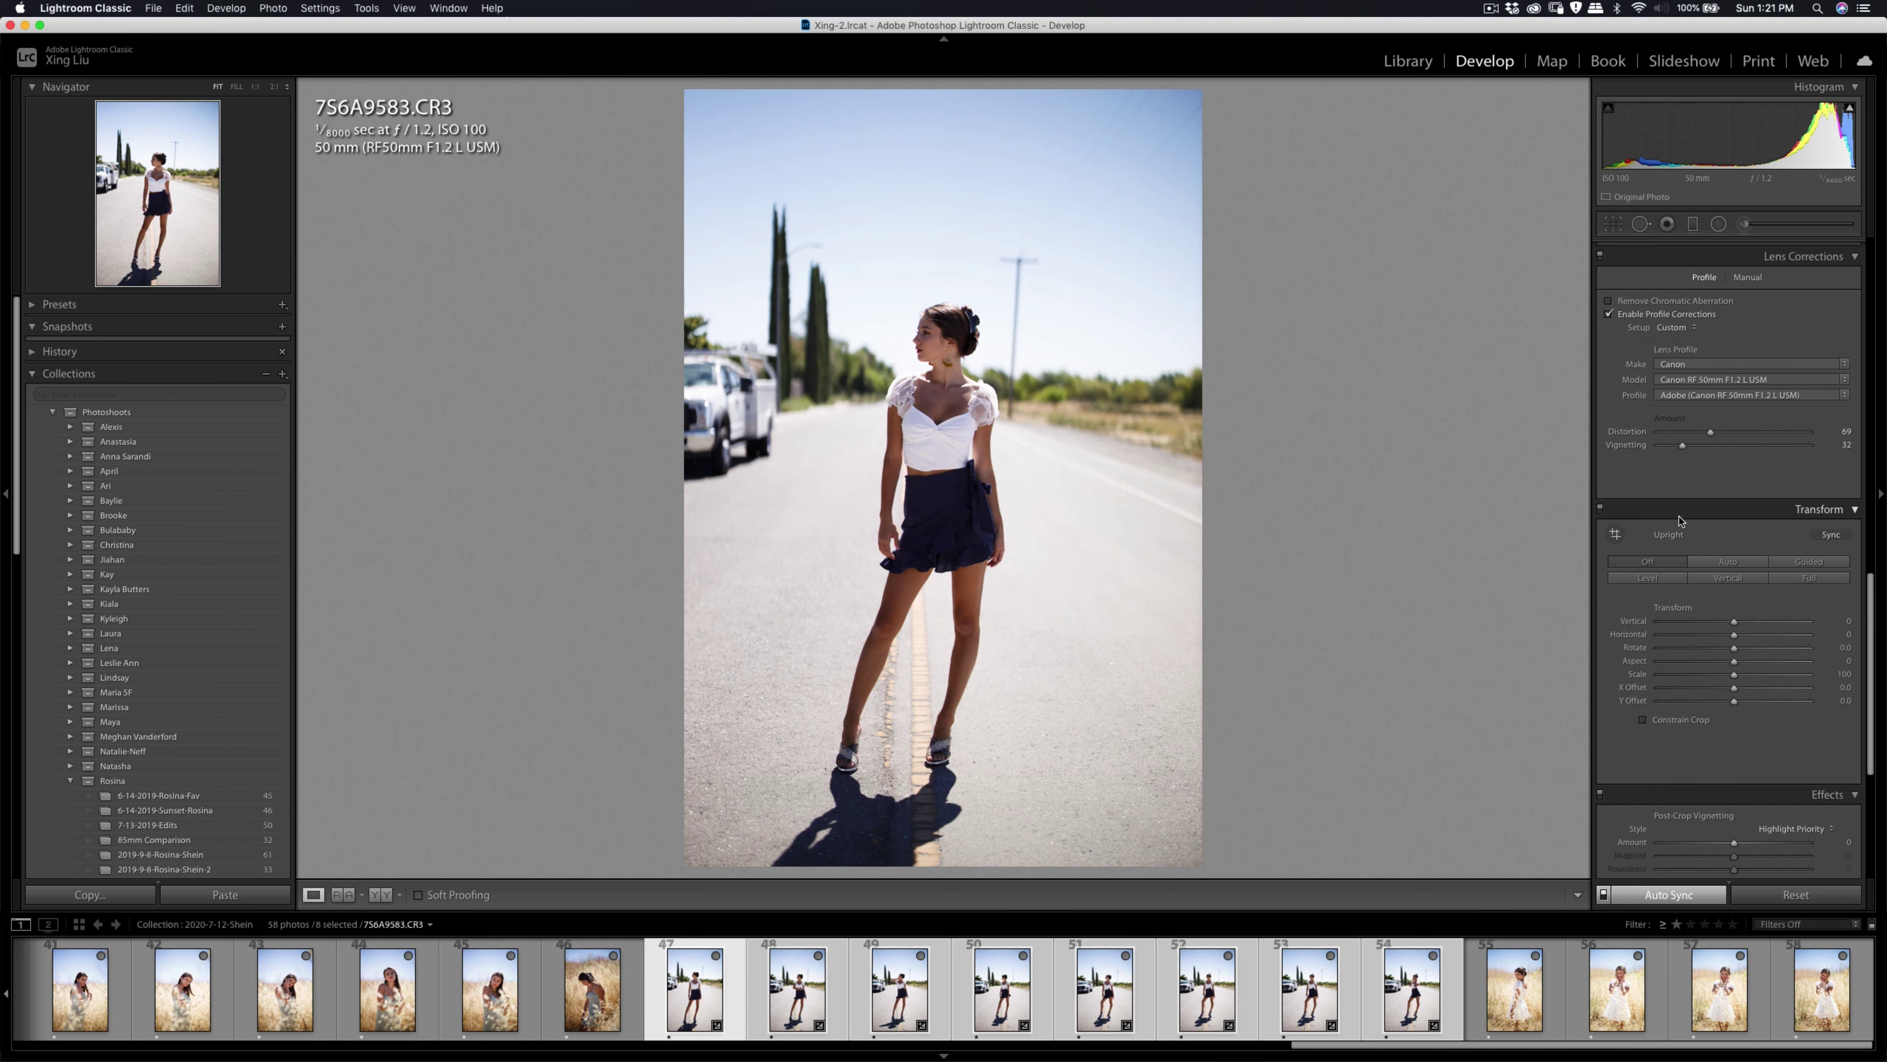
left_click(740, 997)
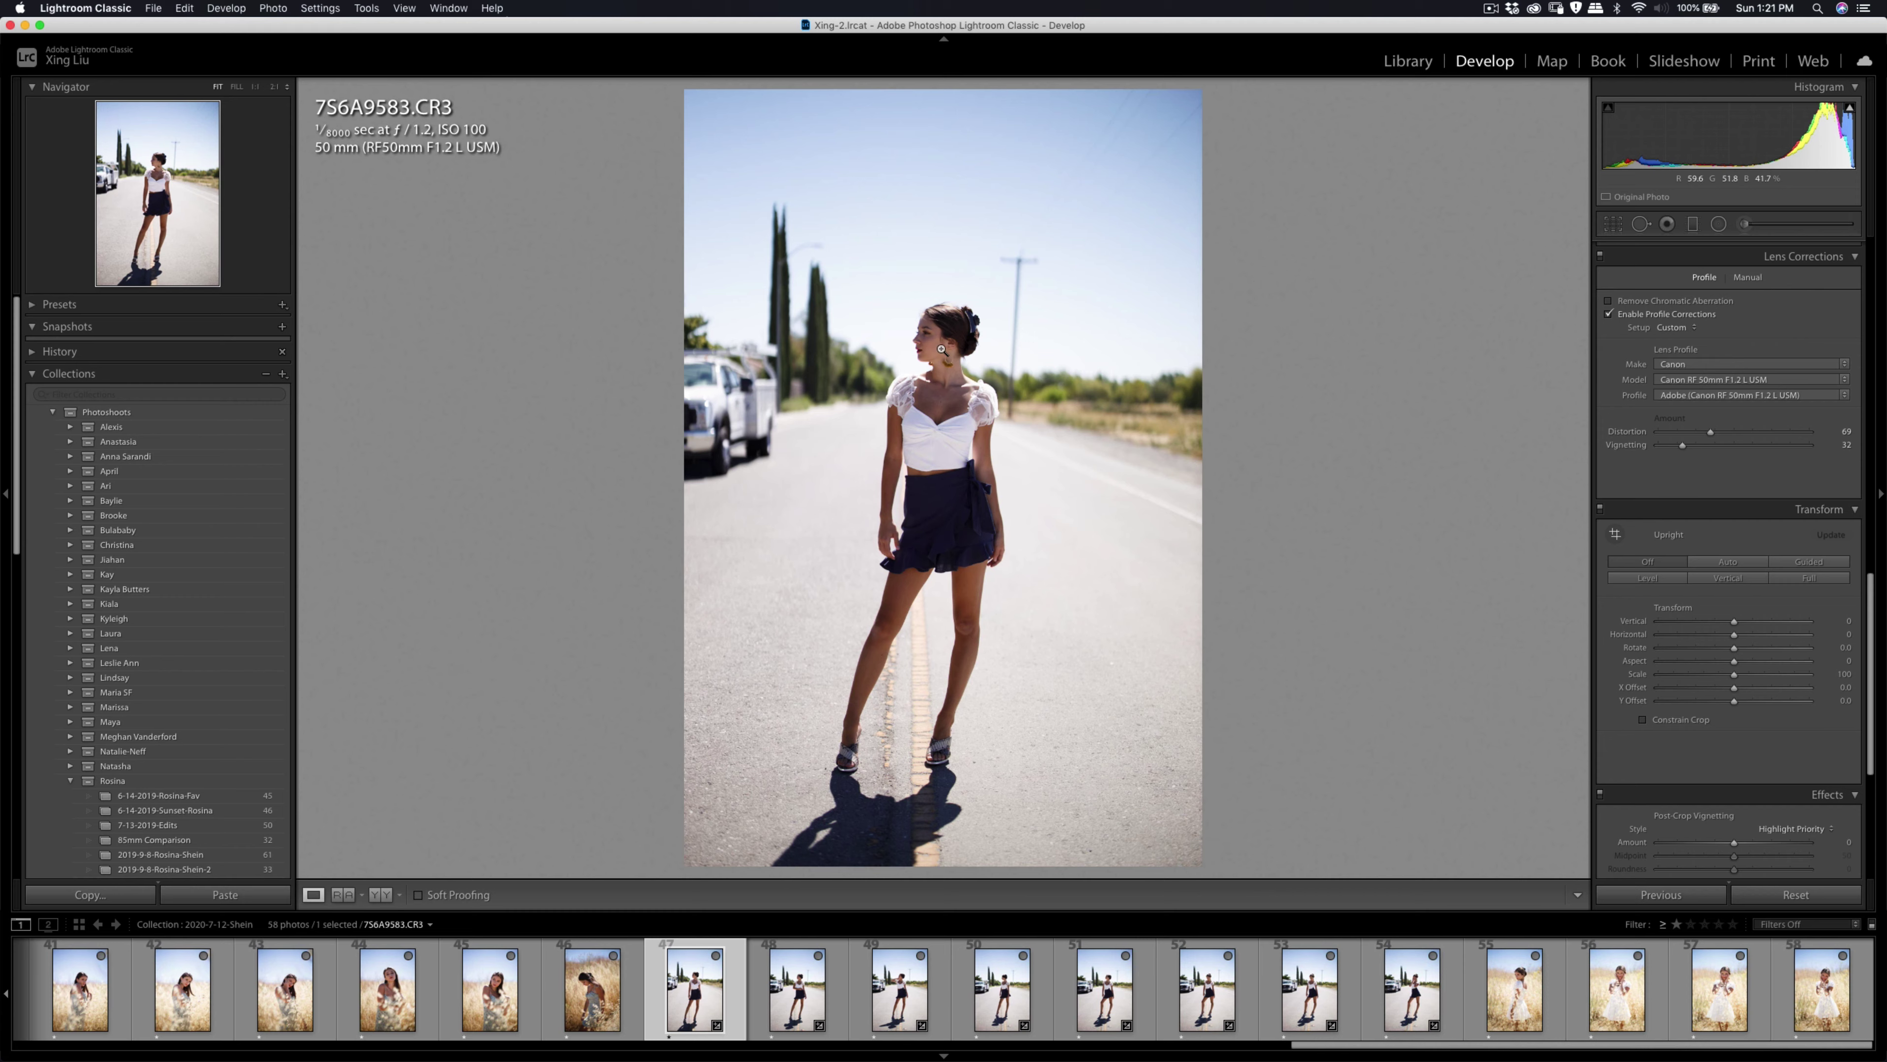
left_click(963, 362)
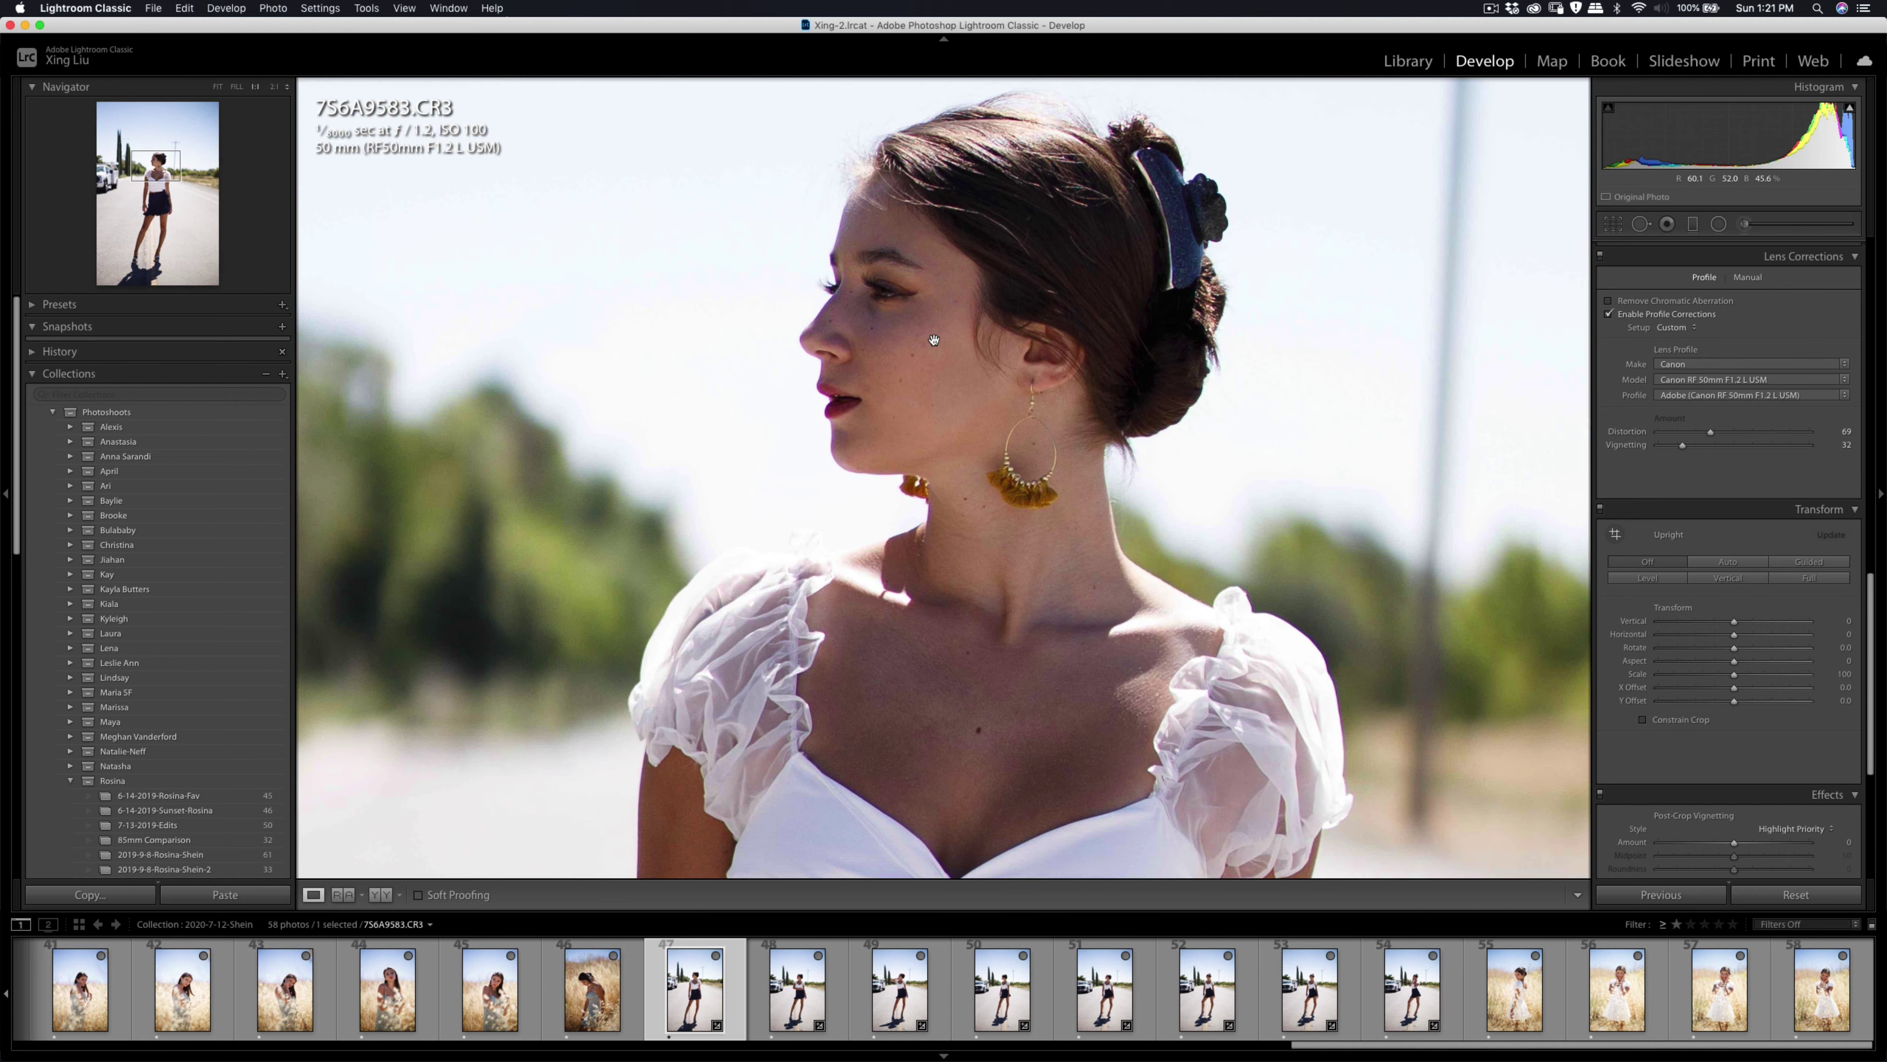
left_click(927, 298)
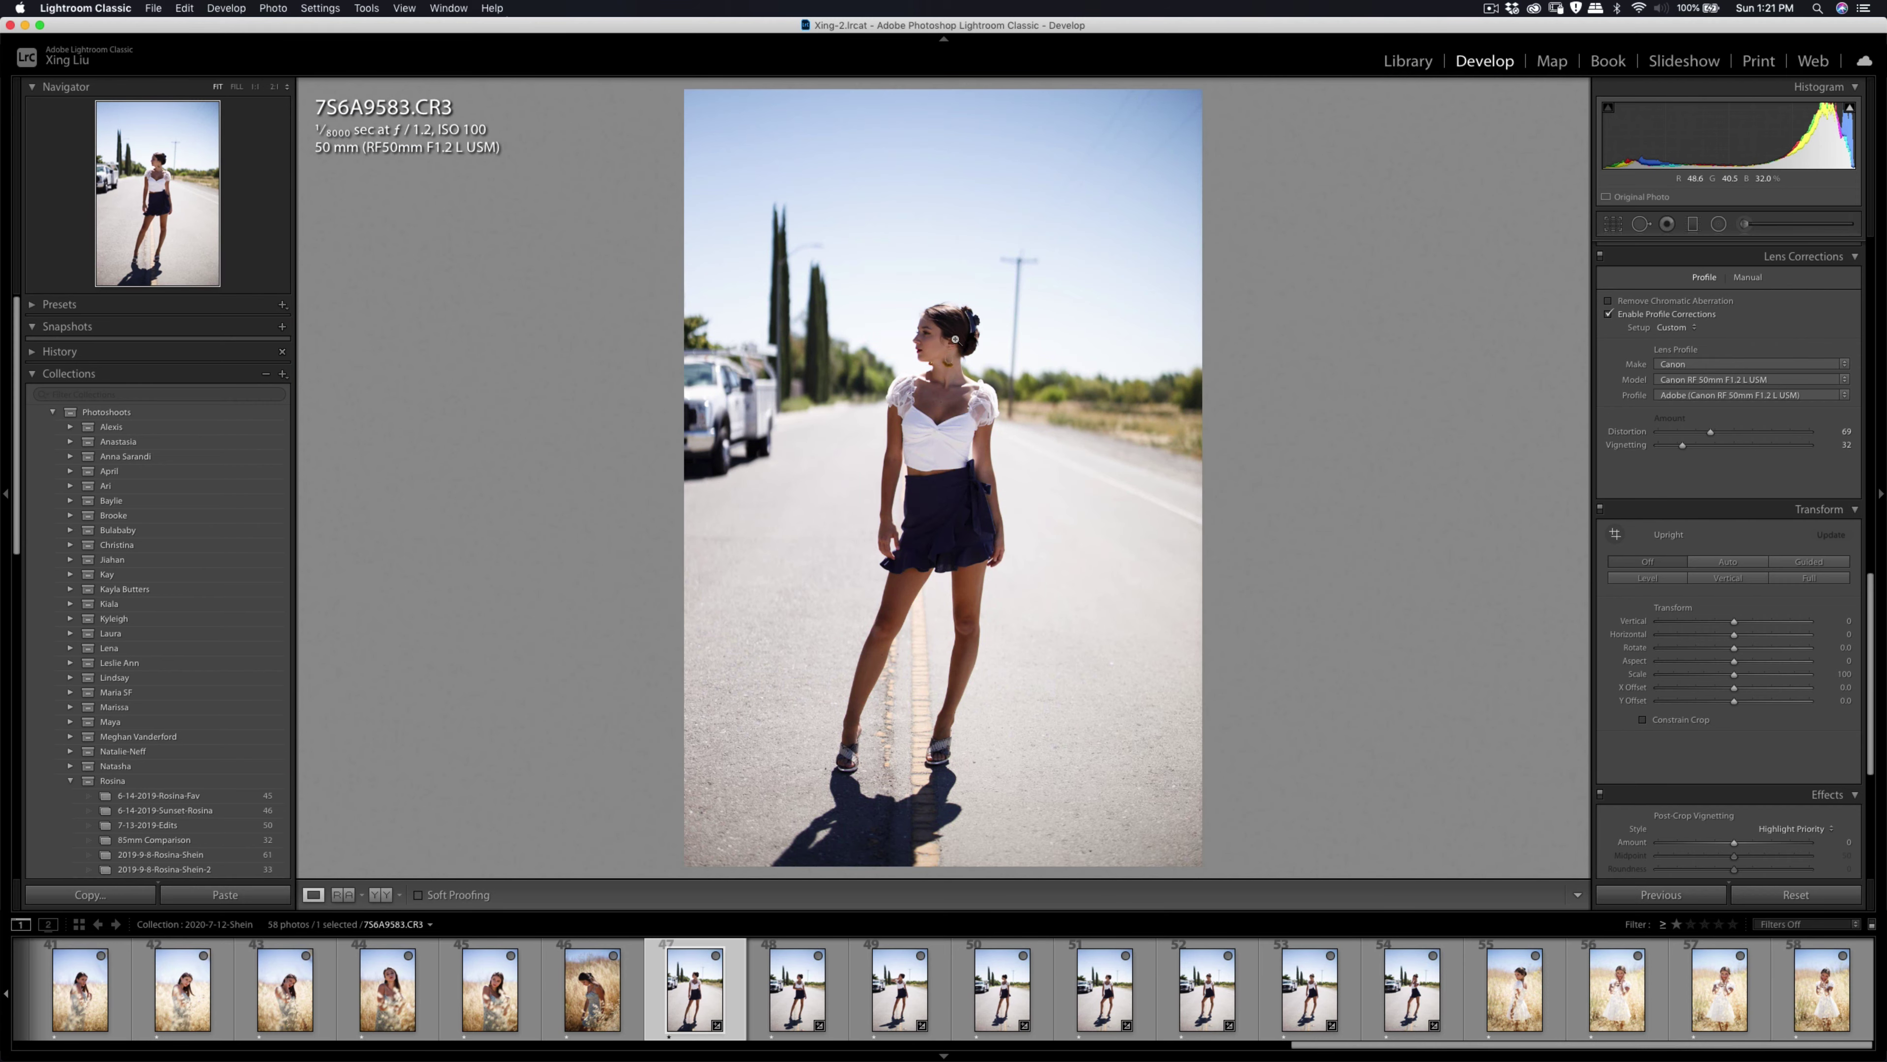
Paint a Shadows adjustment over the woman's chest and body with brush size 9, and set its amount to 14.
key("k")
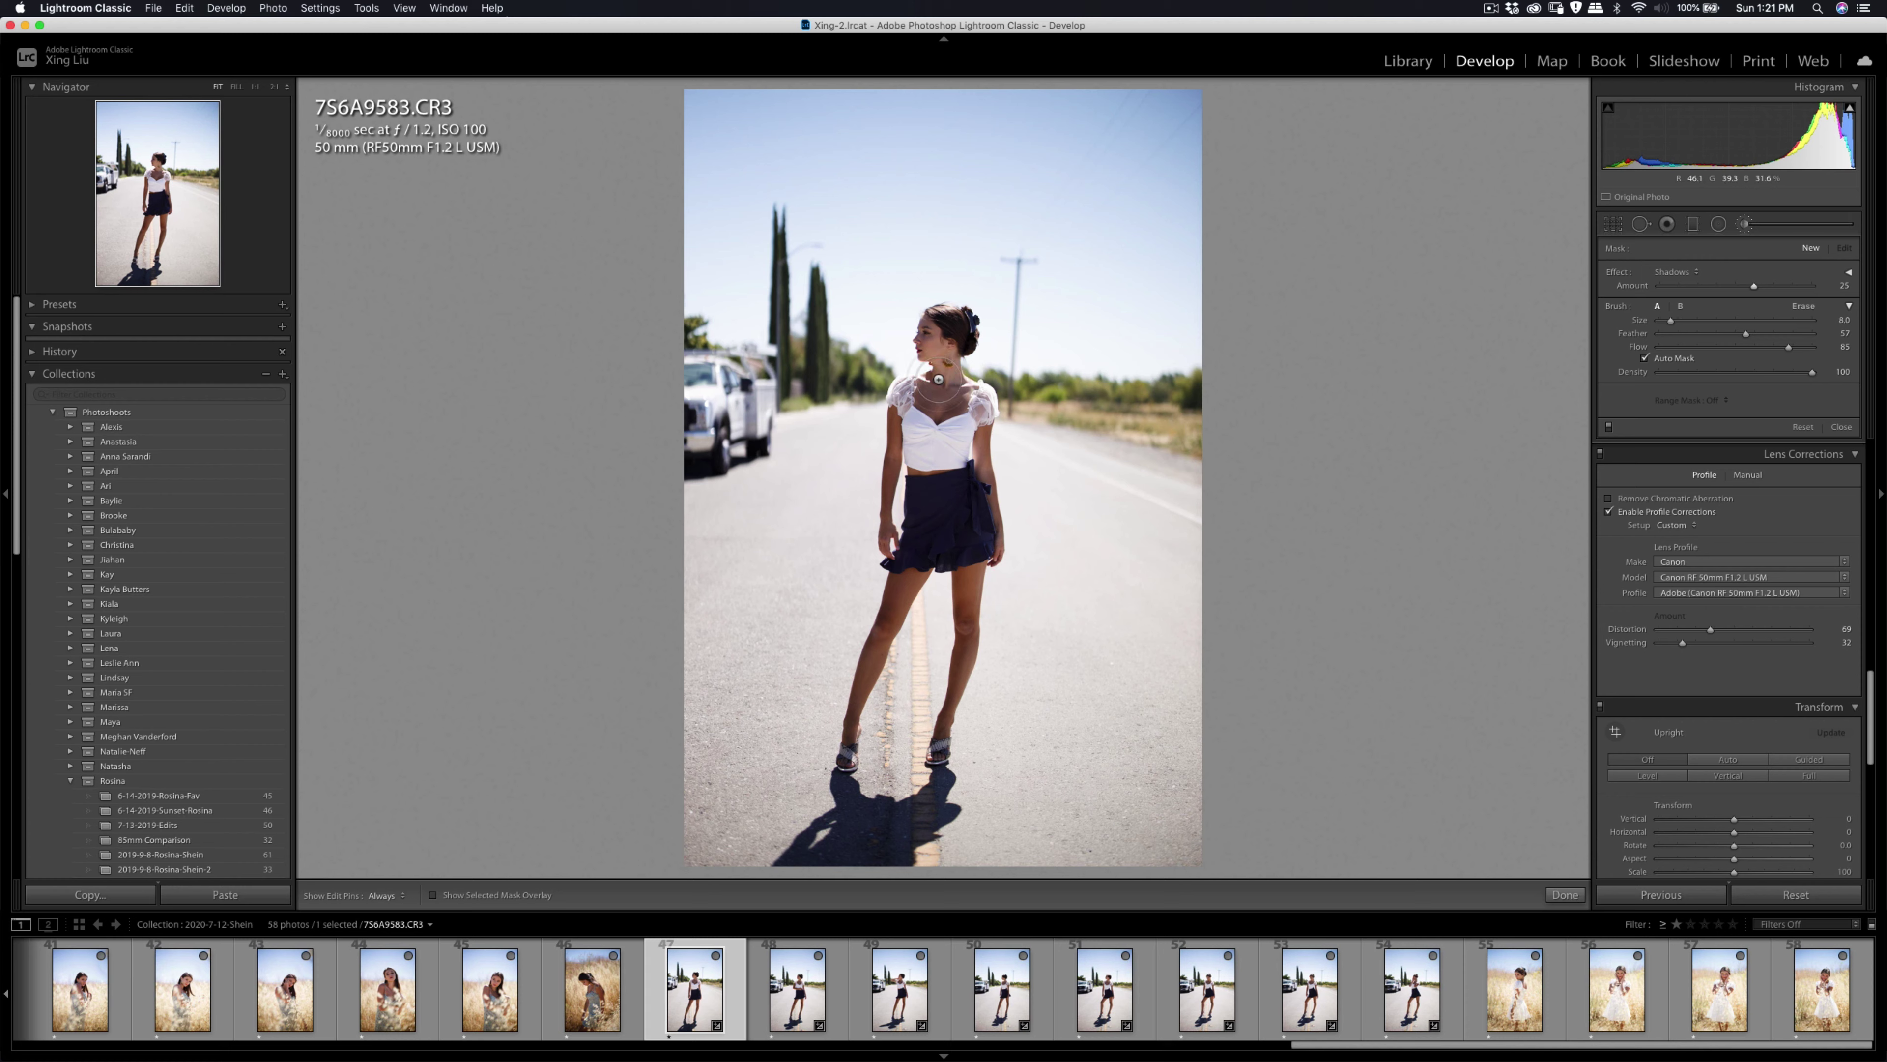
scroll(937, 365, "up", 3)
mouse_move(942, 364)
left_mouse_down()
mouse_move(901, 438)
mouse_move(924, 473)
left_mouse_up()
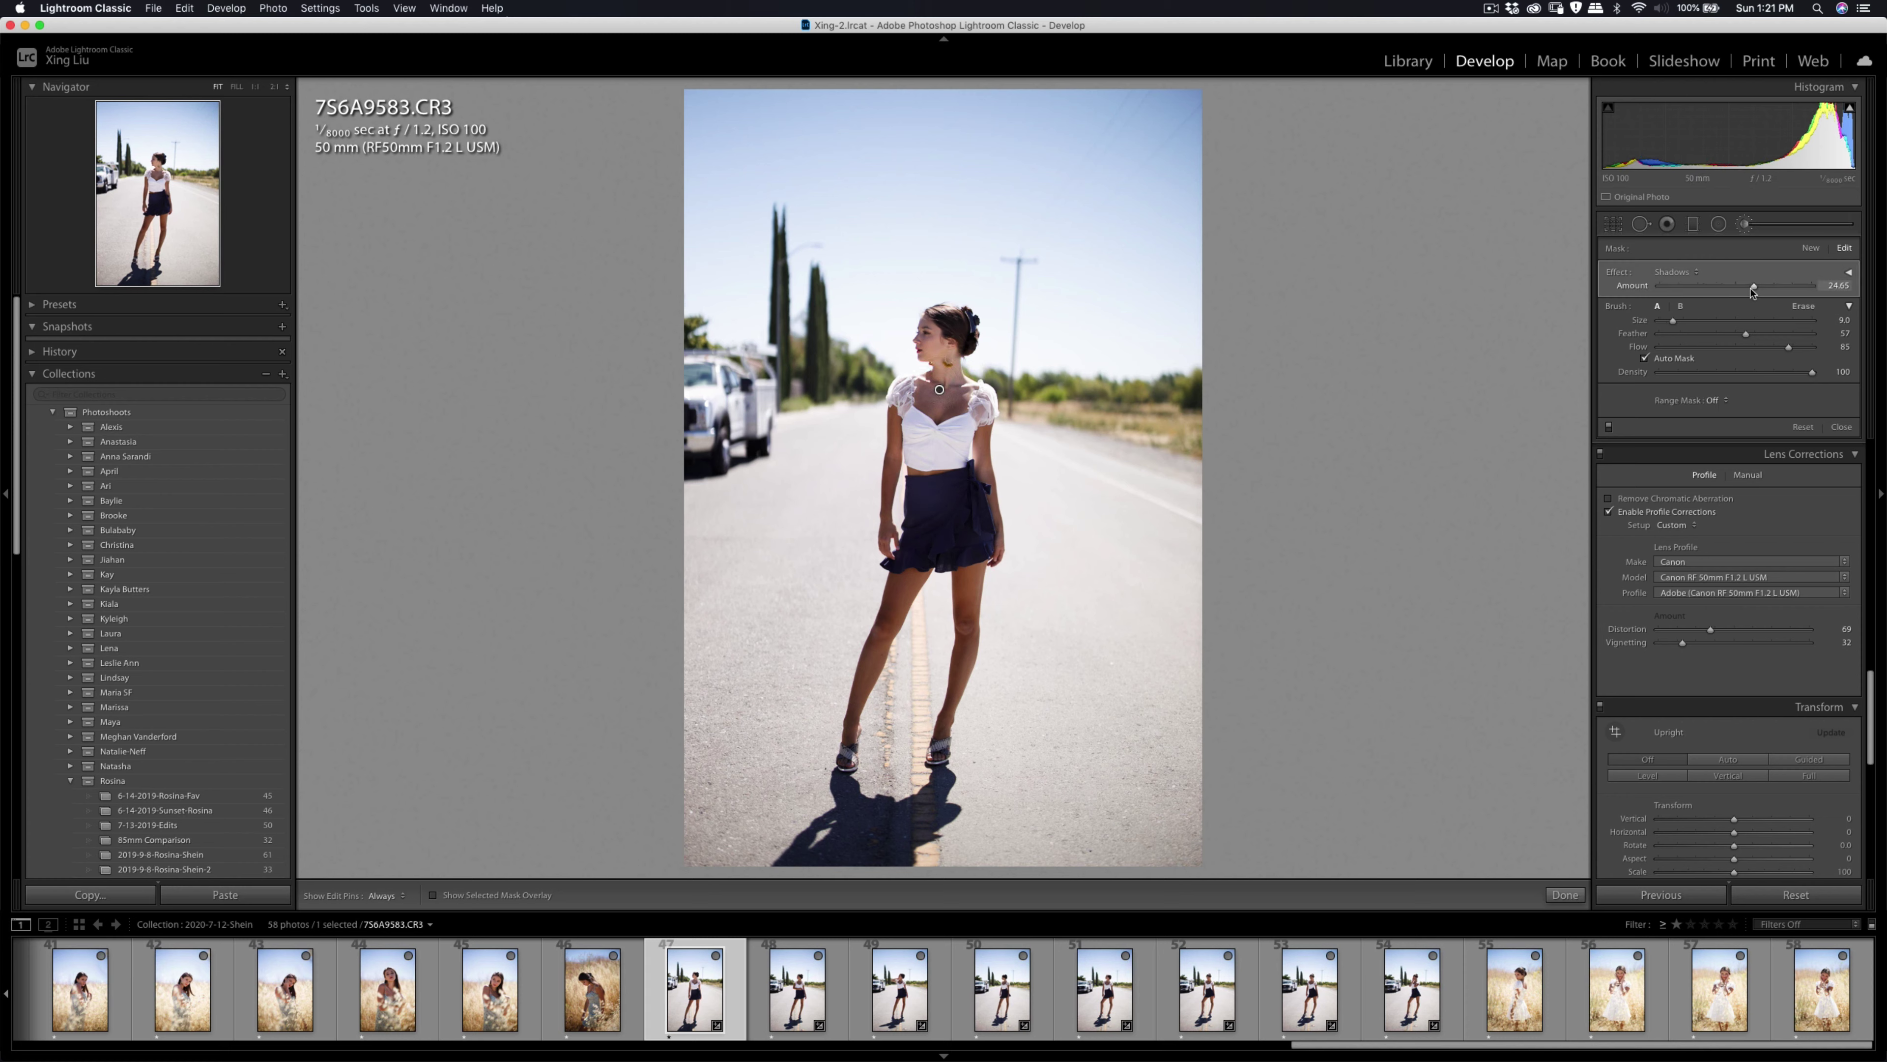
left_click_drag(1748, 291, 1743, 293)
key("h")
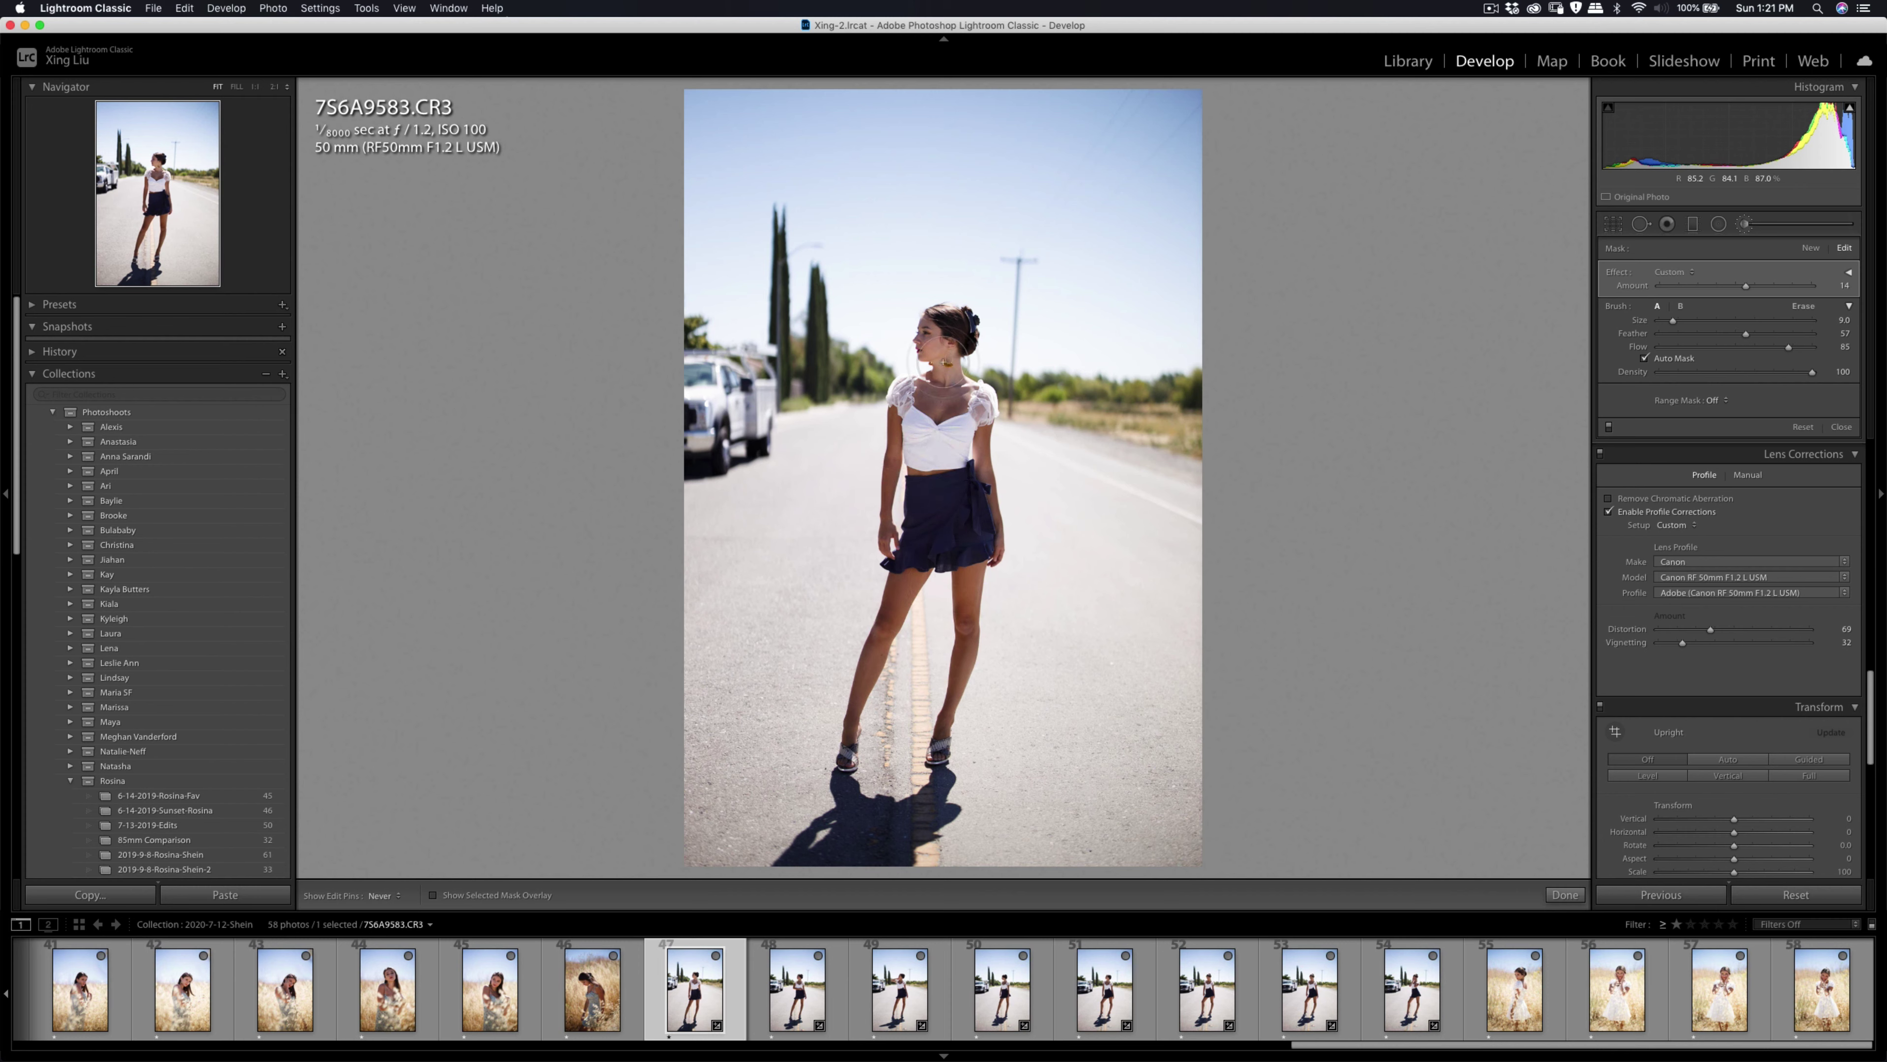
key("h")
Paint a separate Shadows adjustment over the woman's face, reduce its amount slightly, and finish brushing.
left_click(1810, 247)
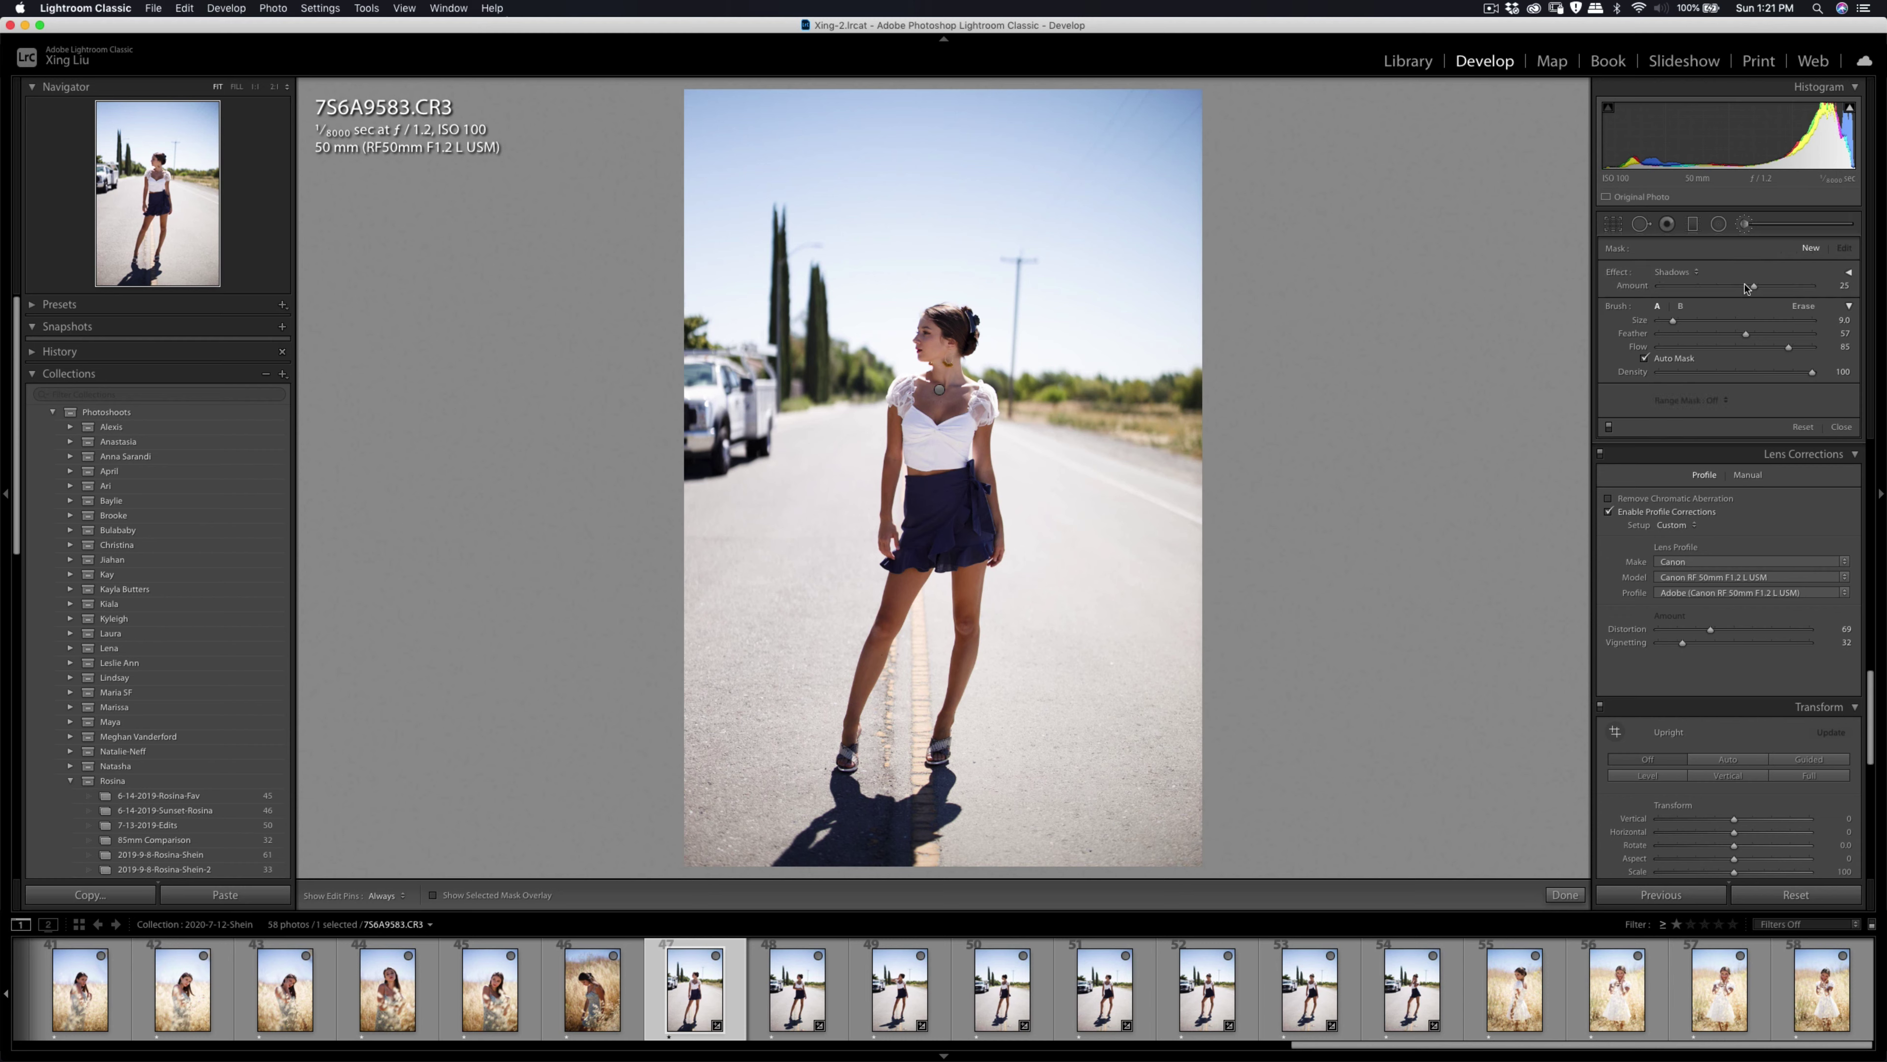
key("h")
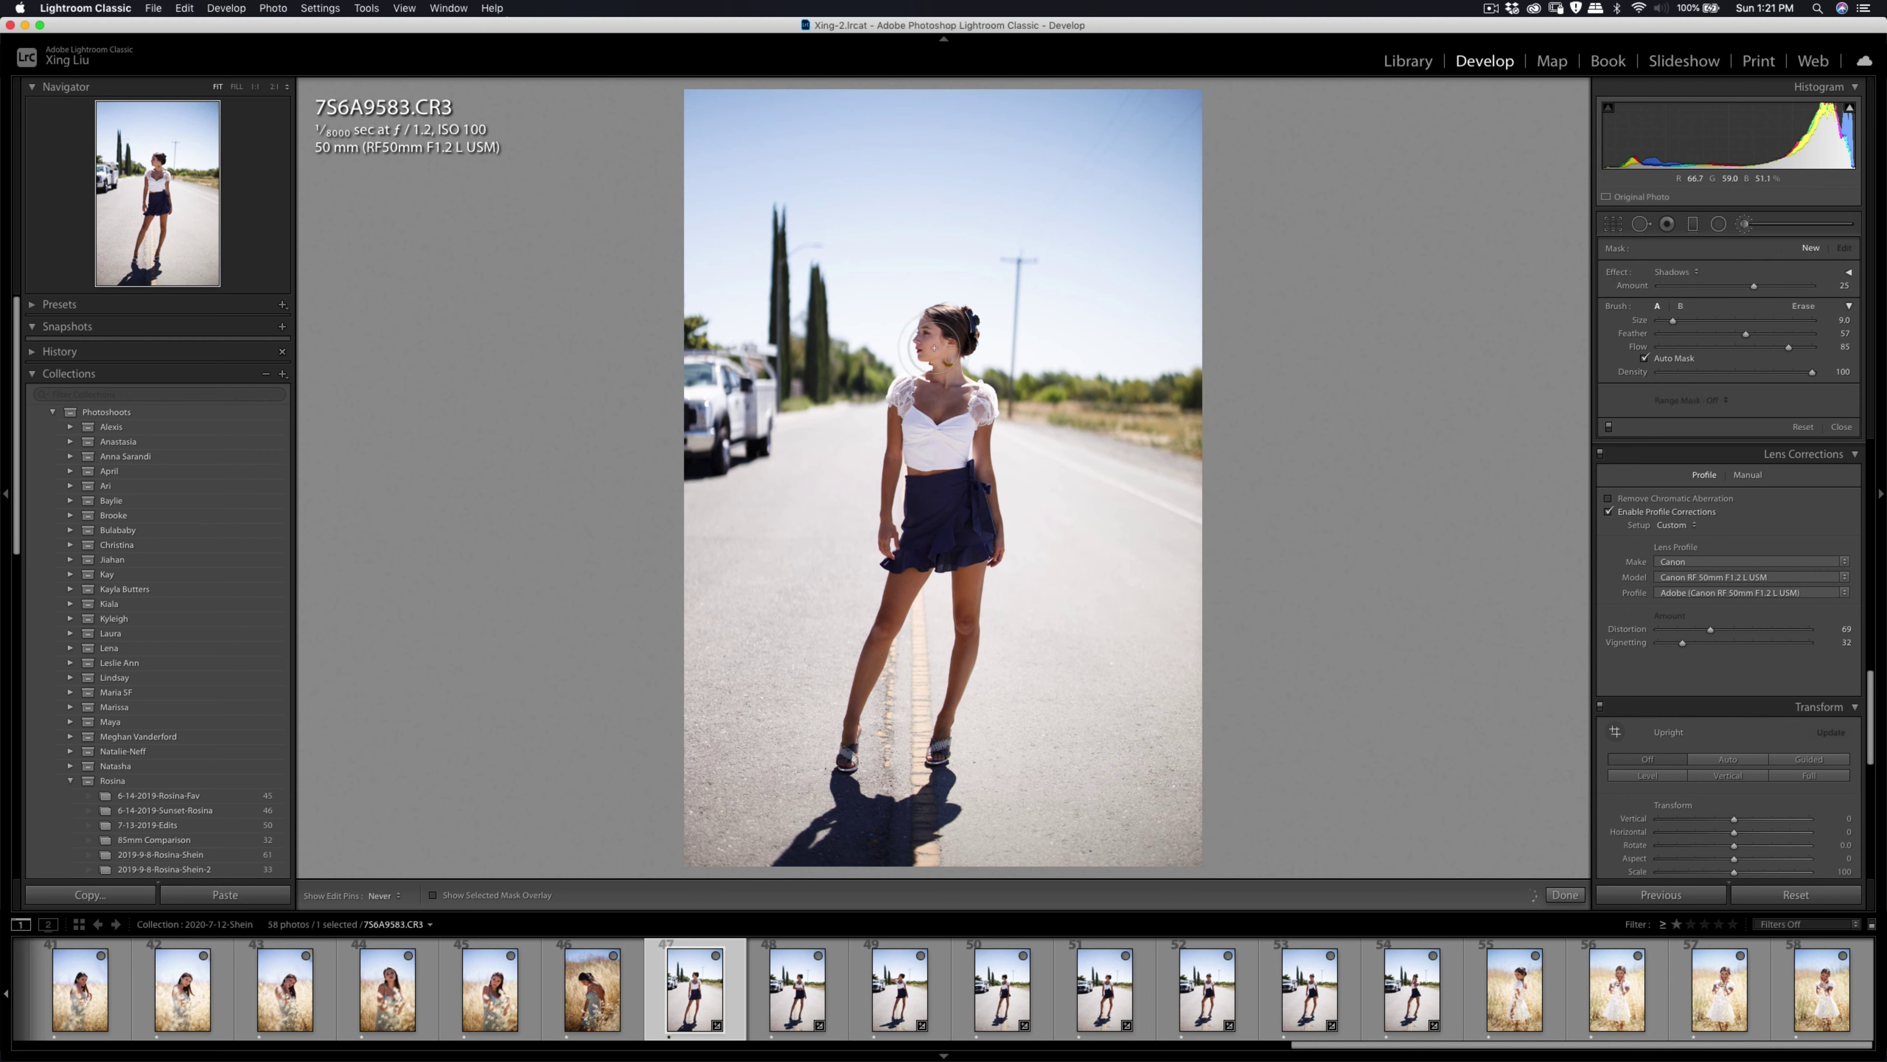
left_click_drag(939, 349, 907, 346)
key("h")
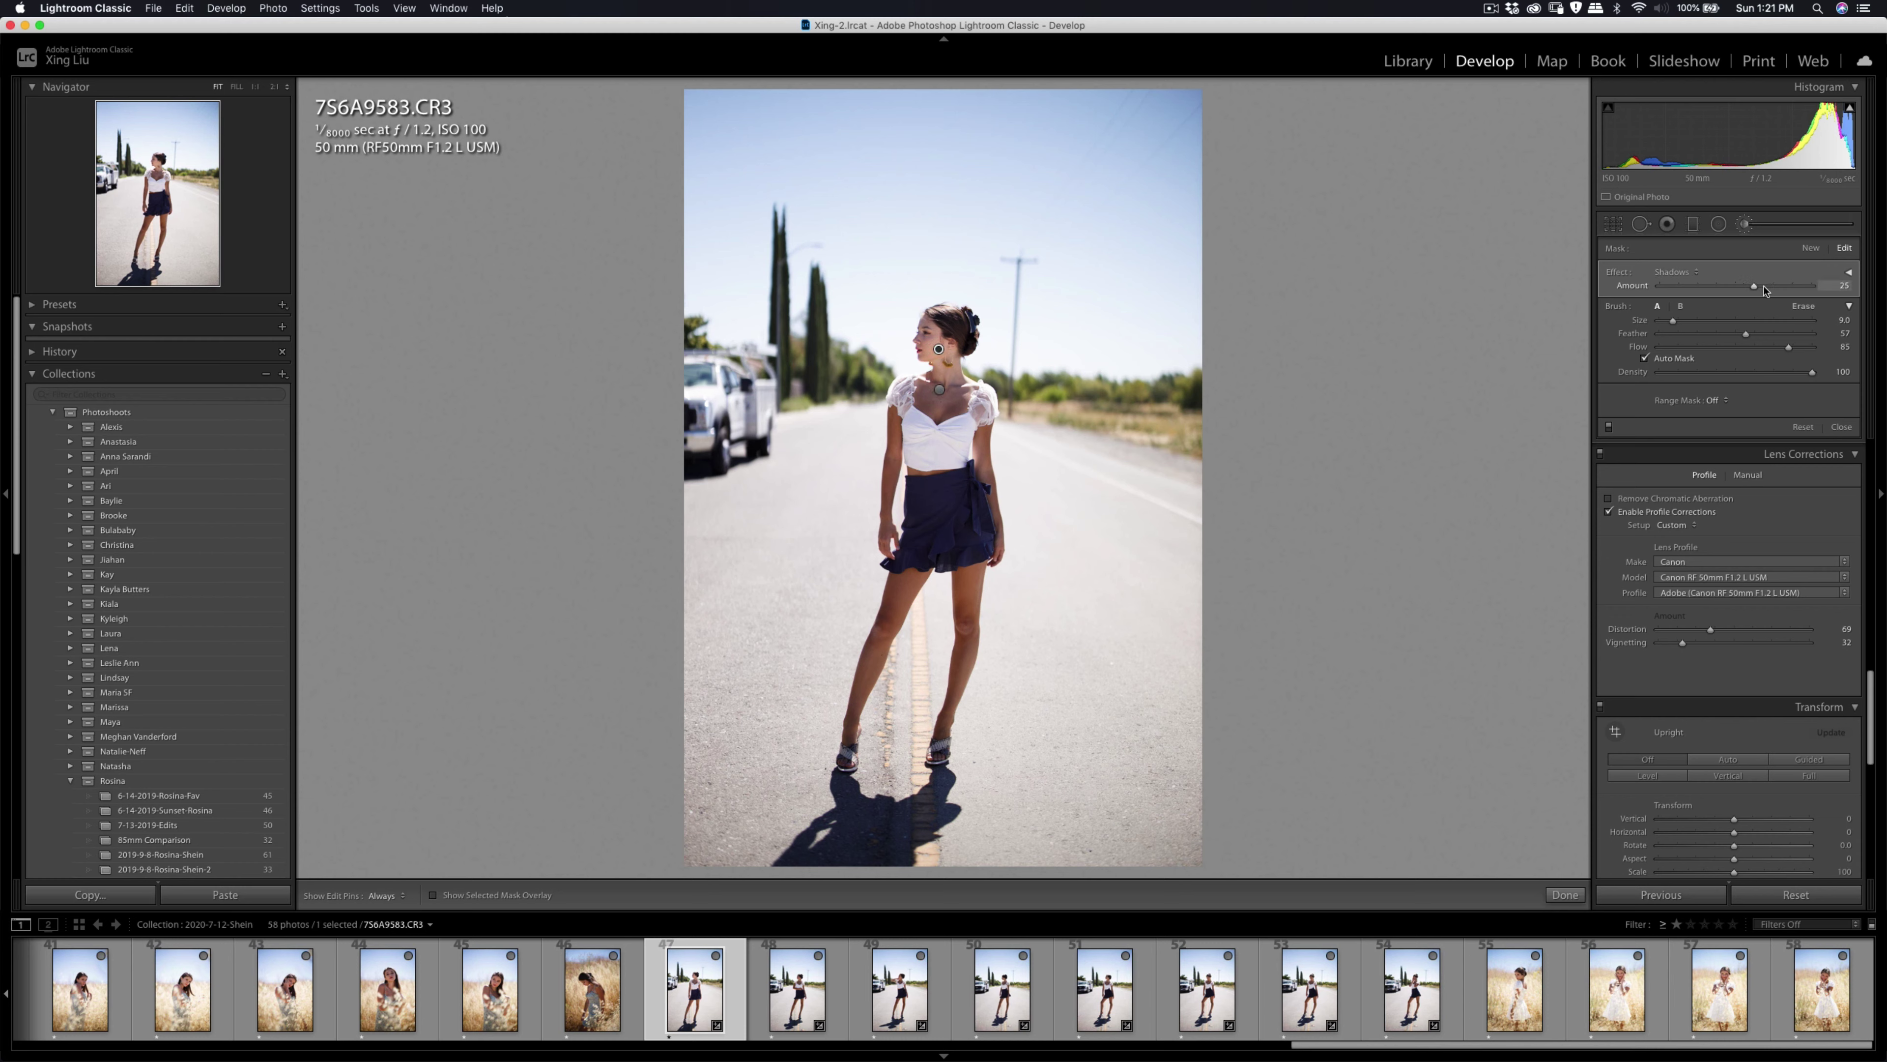
left_click_drag(1755, 289, 1750, 292)
left_click(1745, 223)
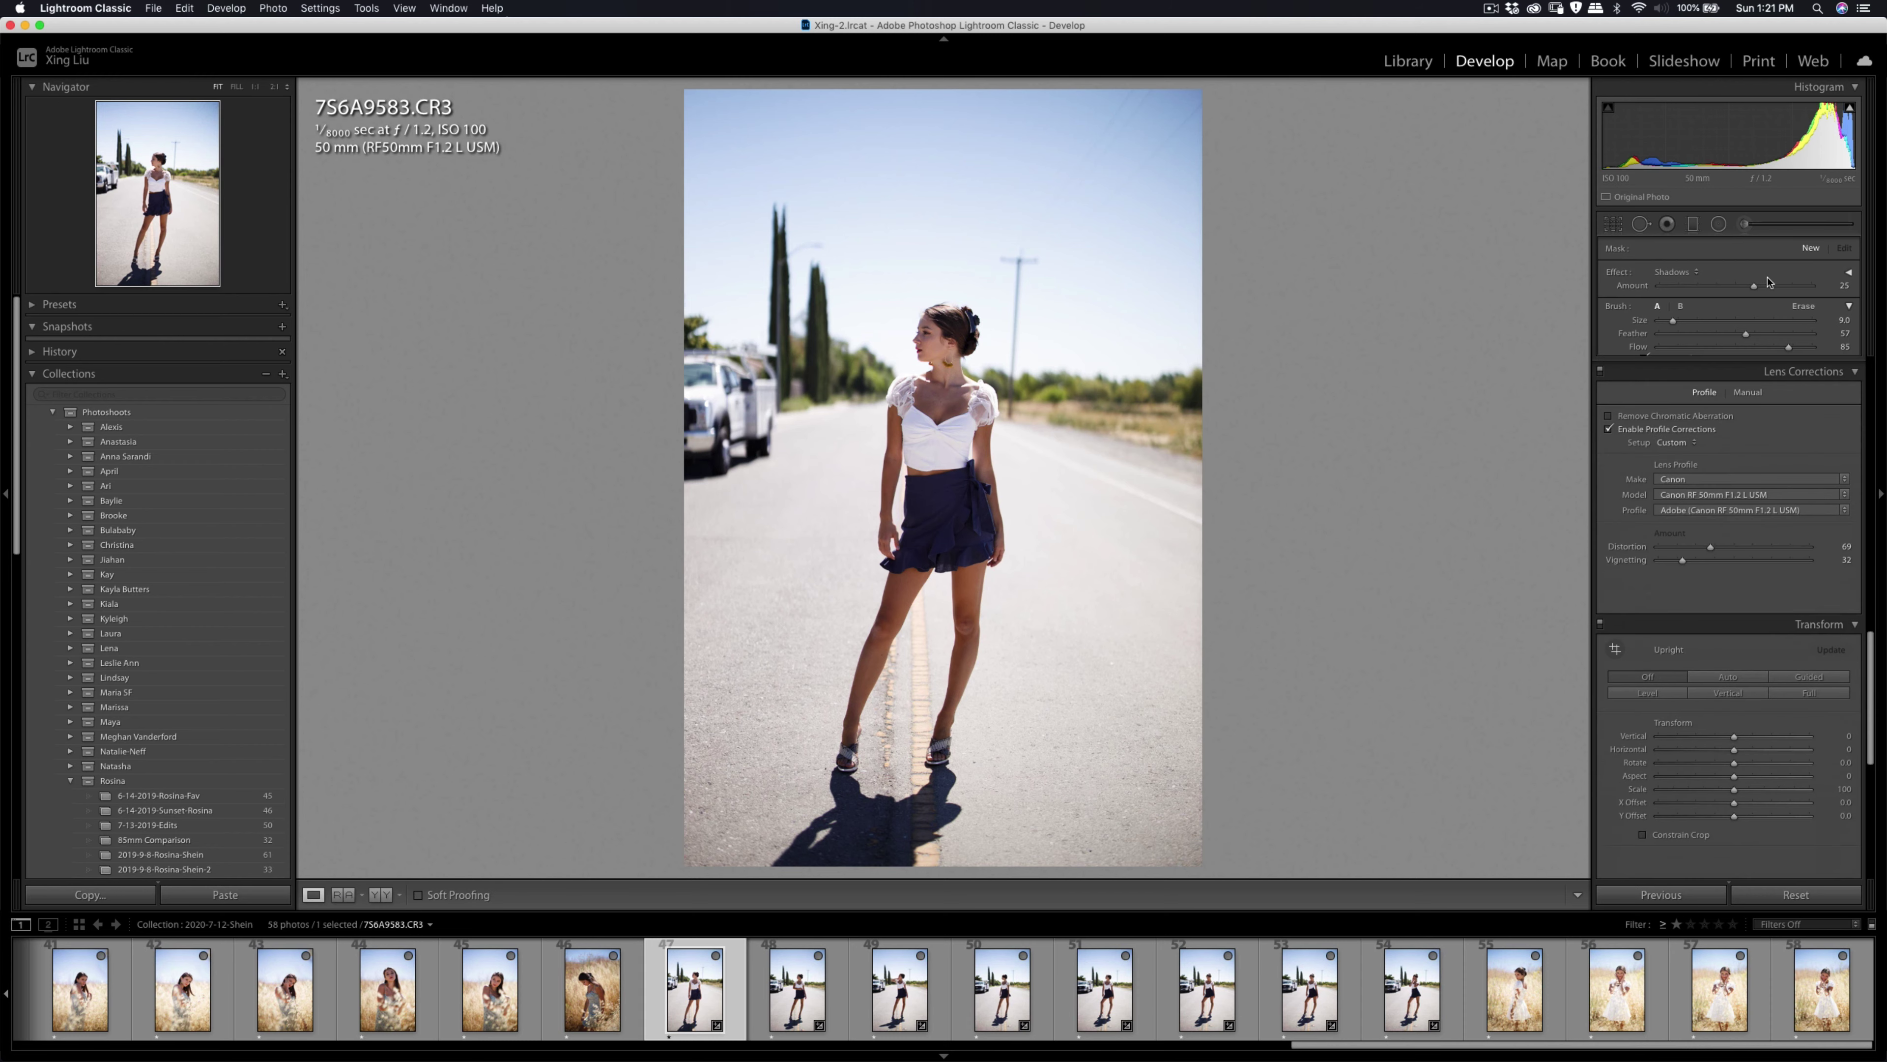
Set the photo's Contrast to +26 and Highlights to -21.
scroll(1767, 473, "up", 10)
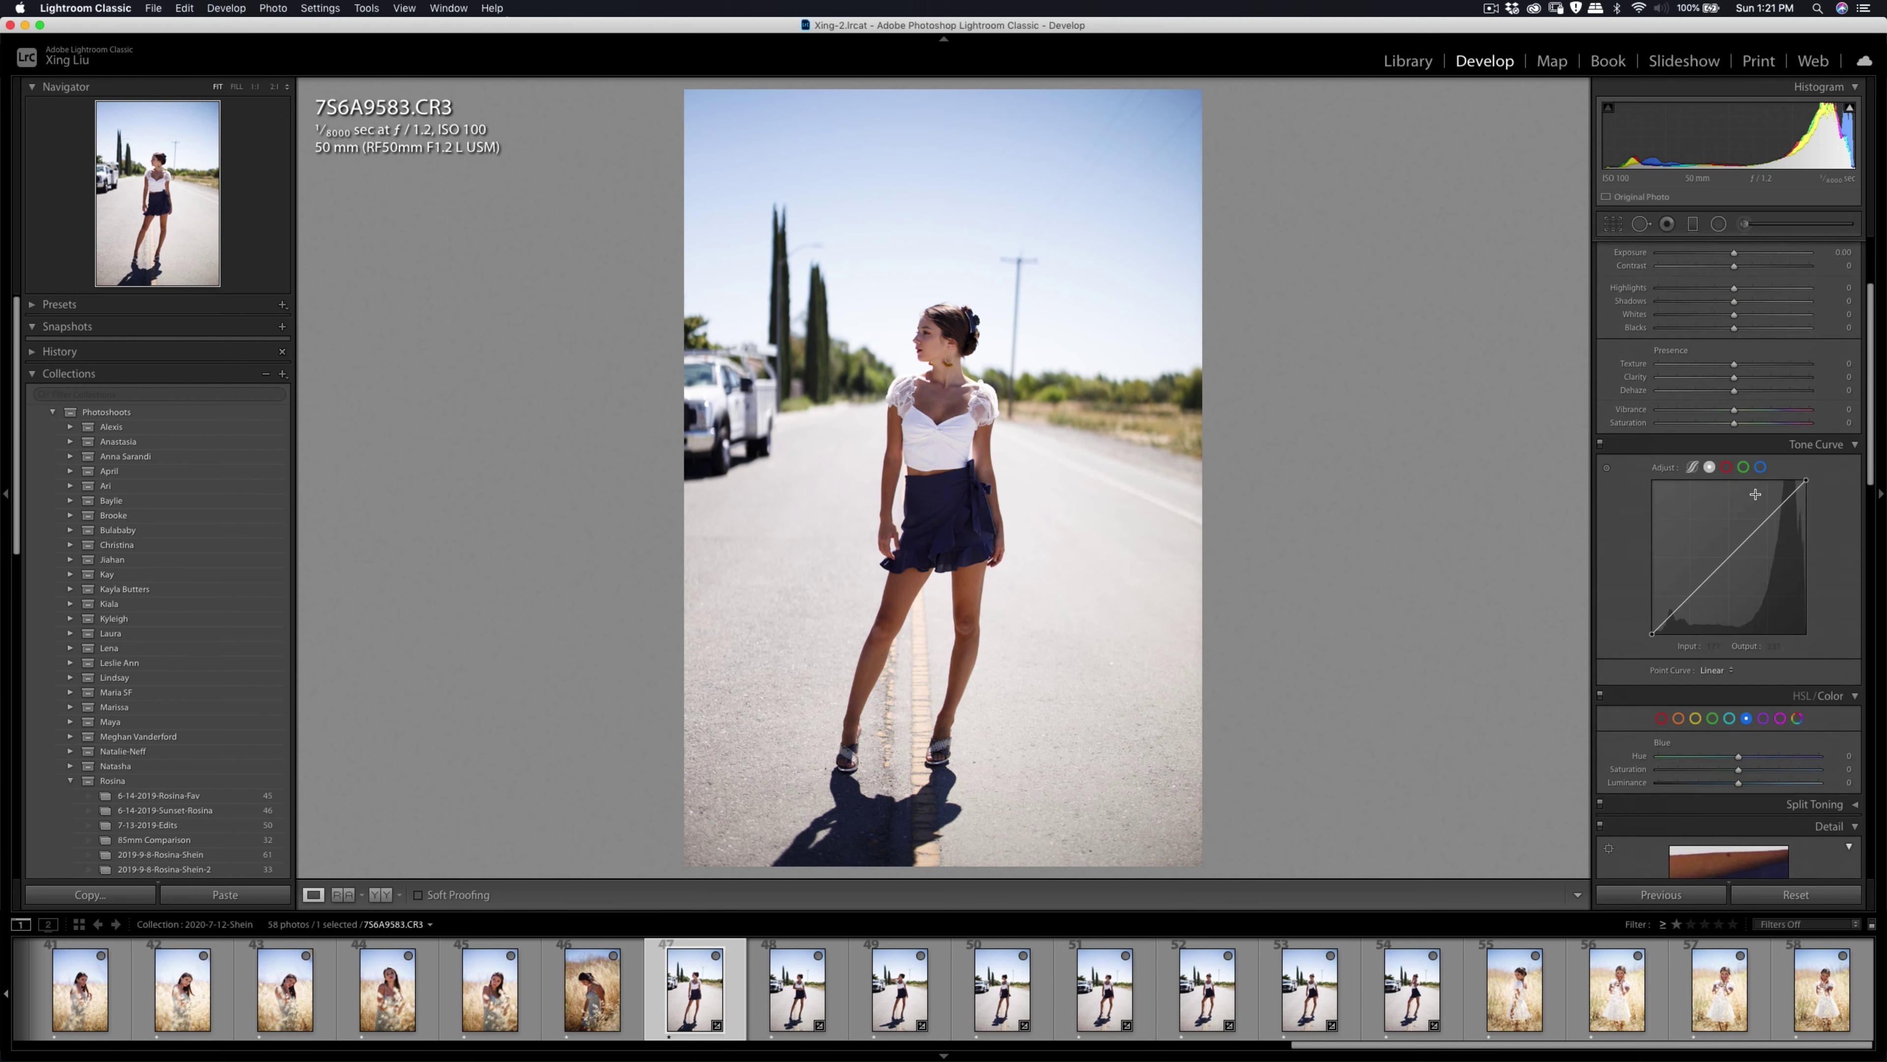
mouse_move(1736, 408)
left_mouse_down()
mouse_move(1759, 414)
mouse_move(1716, 434)
mouse_move(1739, 398)
mouse_move(1721, 437)
left_mouse_up()
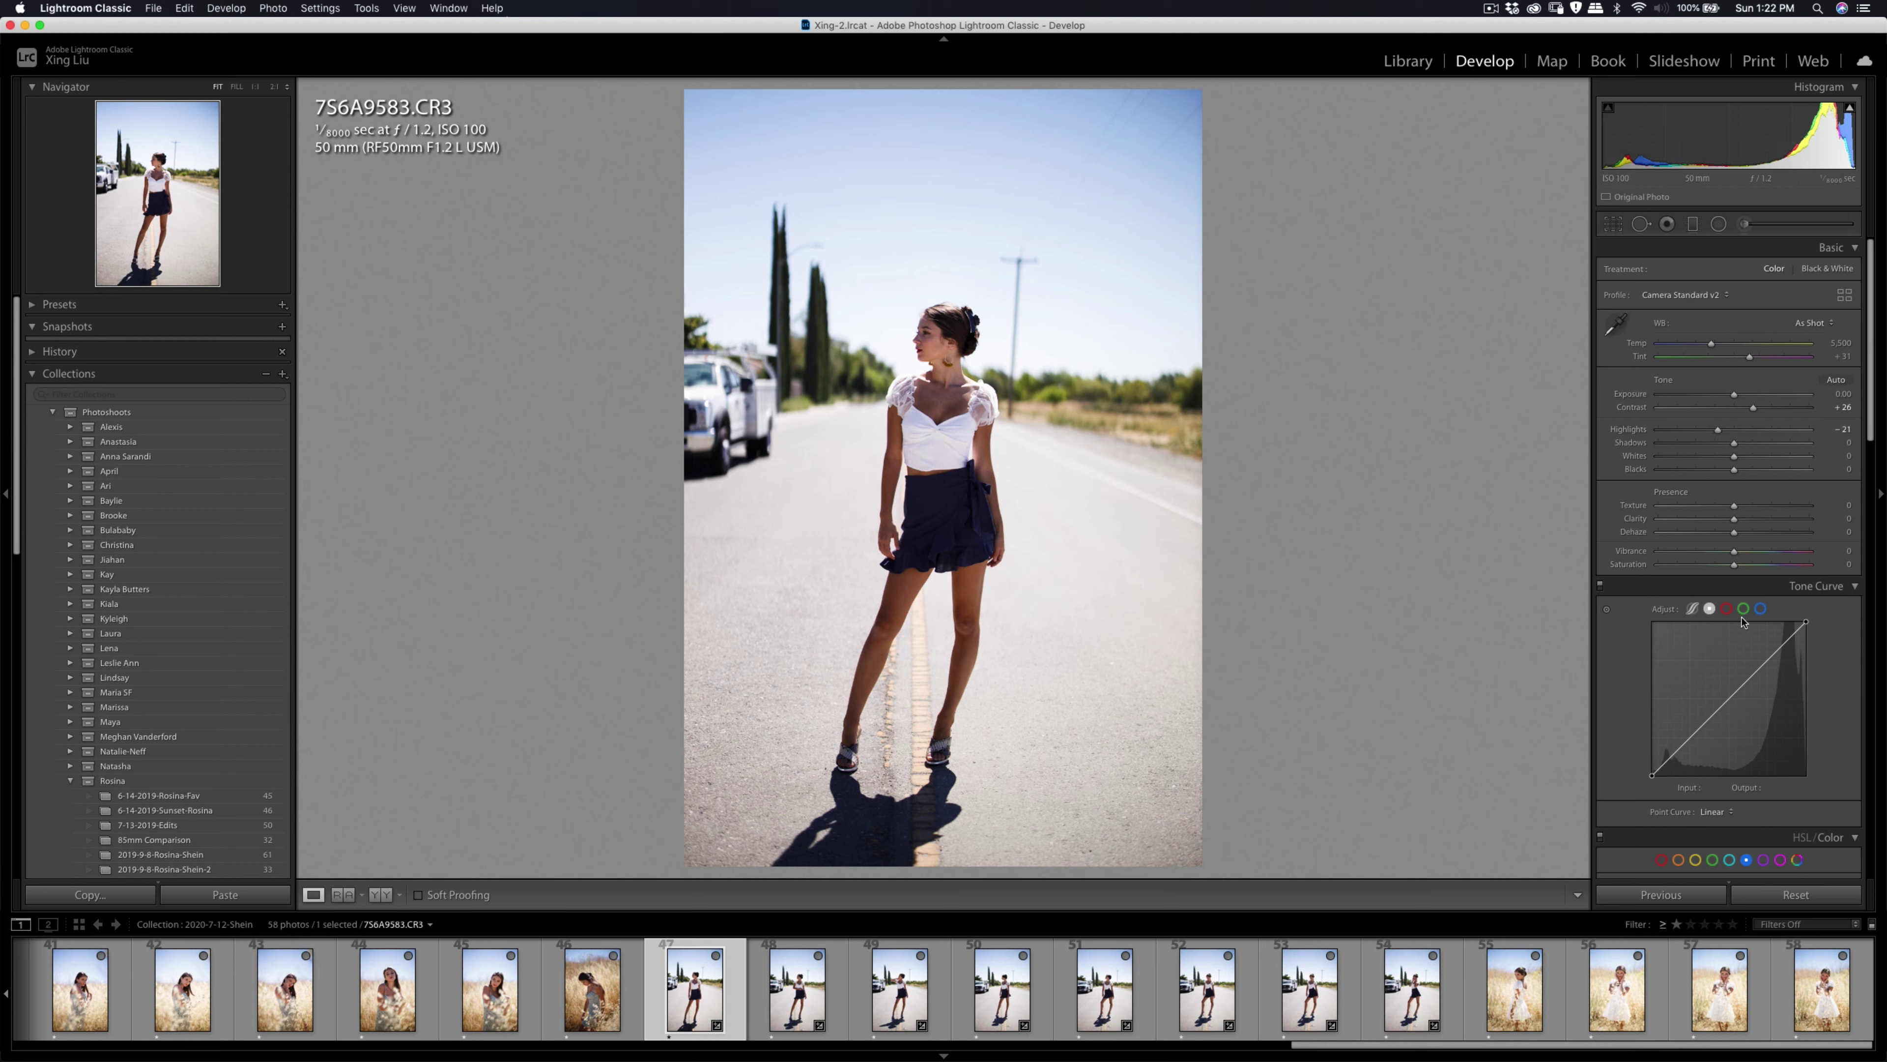
Reduce the saturation of the greens and slightly raise the saturation of the blues.
scroll(1747, 616, "down", 5)
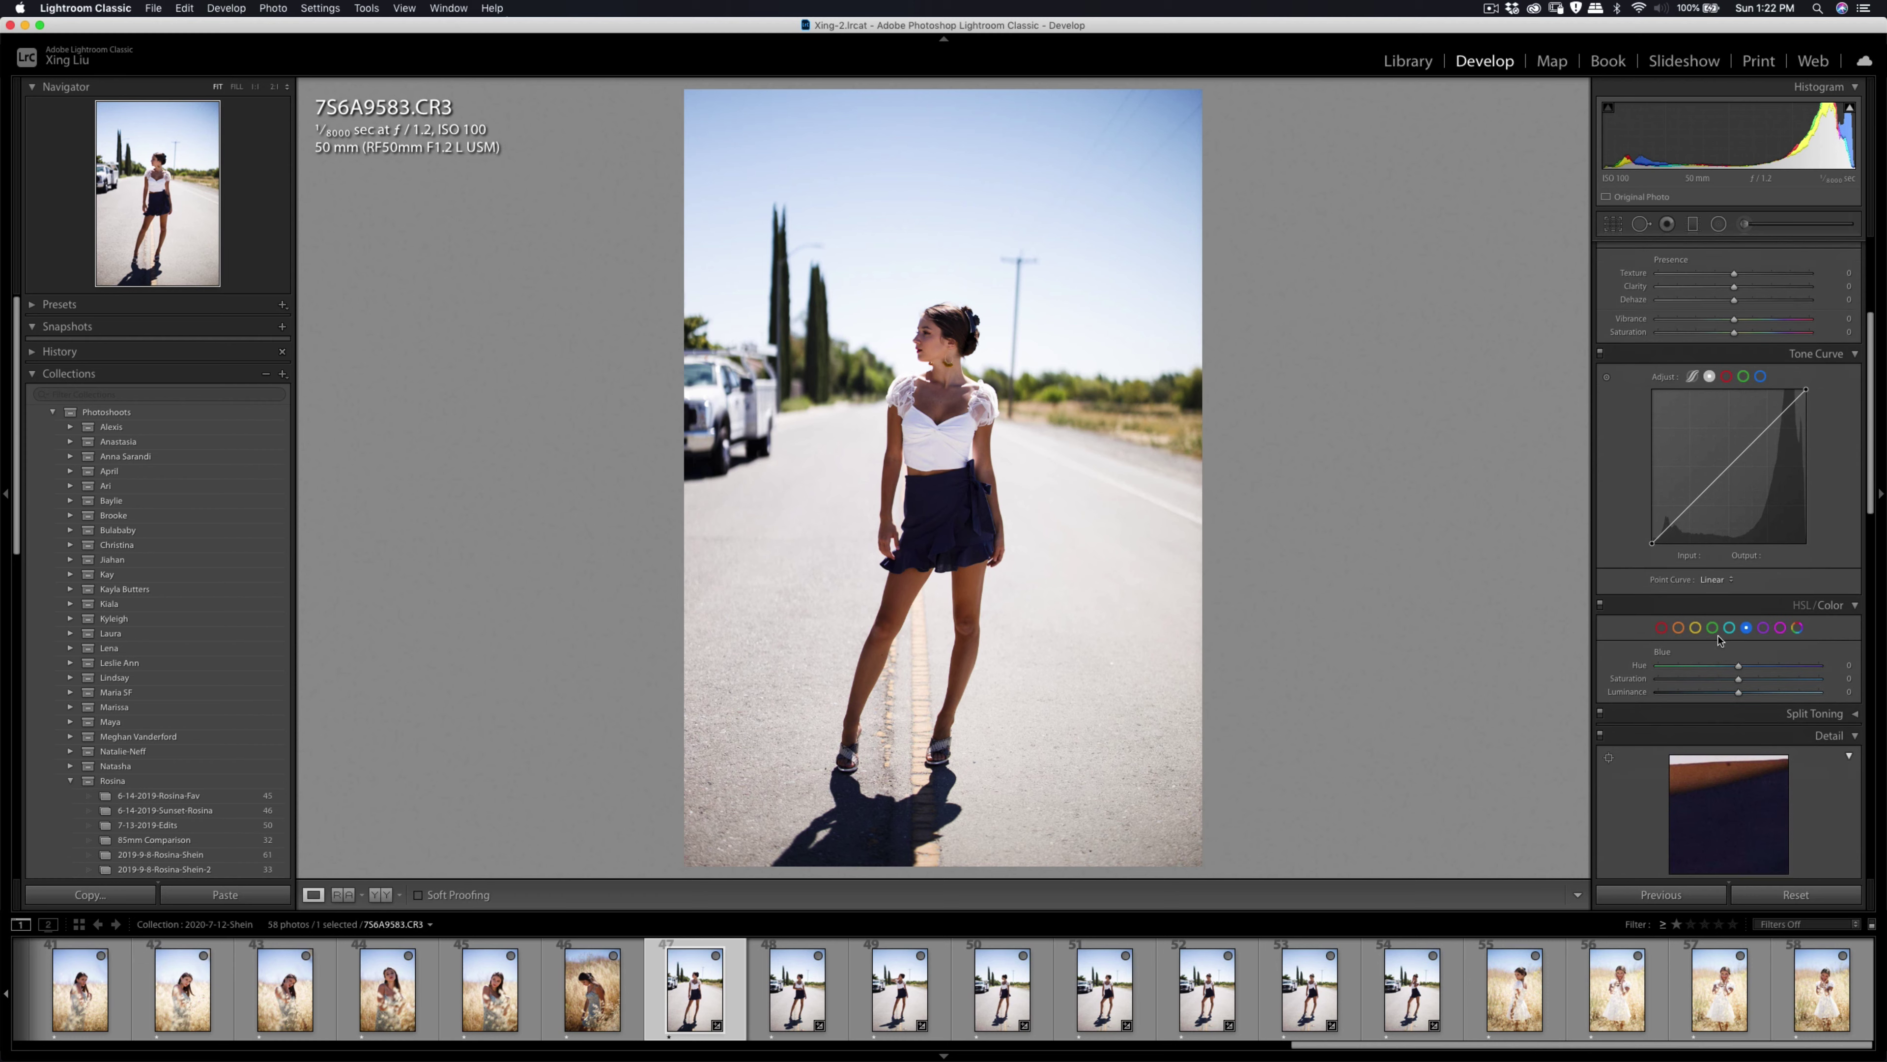
left_click(1714, 628)
mouse_move(1739, 678)
left_mouse_down()
mouse_move(1683, 680)
mouse_move(1713, 681)
left_mouse_up()
left_click(1746, 628)
mouse_move(1739, 682)
left_mouse_down()
mouse_move(1767, 683)
mouse_move(1746, 684)
left_mouse_up()
Set the photo's Shadows to +5 and Highlights to -22.
scroll(1731, 382, "up", 5)
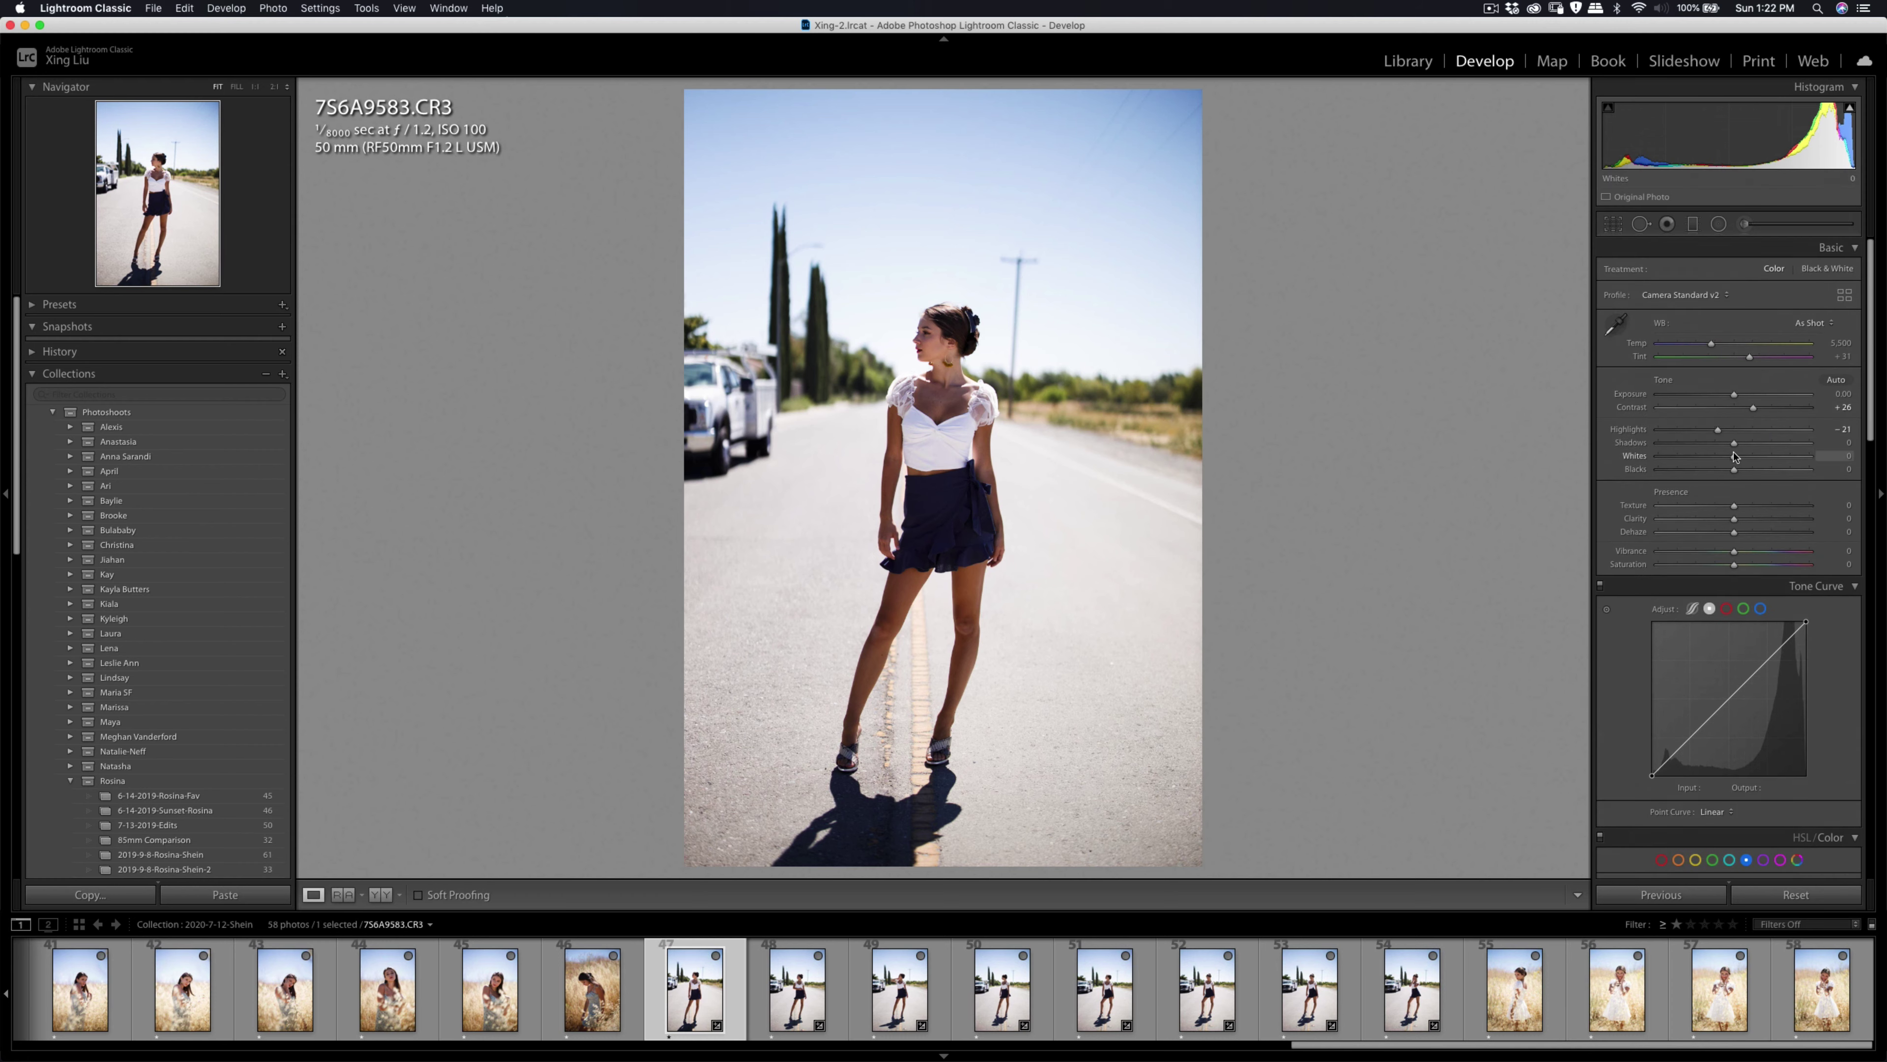
mouse_move(1736, 446)
left_mouse_down()
mouse_move(1765, 447)
mouse_move(1718, 434)
left_mouse_up()
Crop the photo to the 4 x 5 / 8 x 10 aspect ratio, straighten it slightly, and tighten the frame around the woman.
left_click(1610, 225)
left_click(1798, 273)
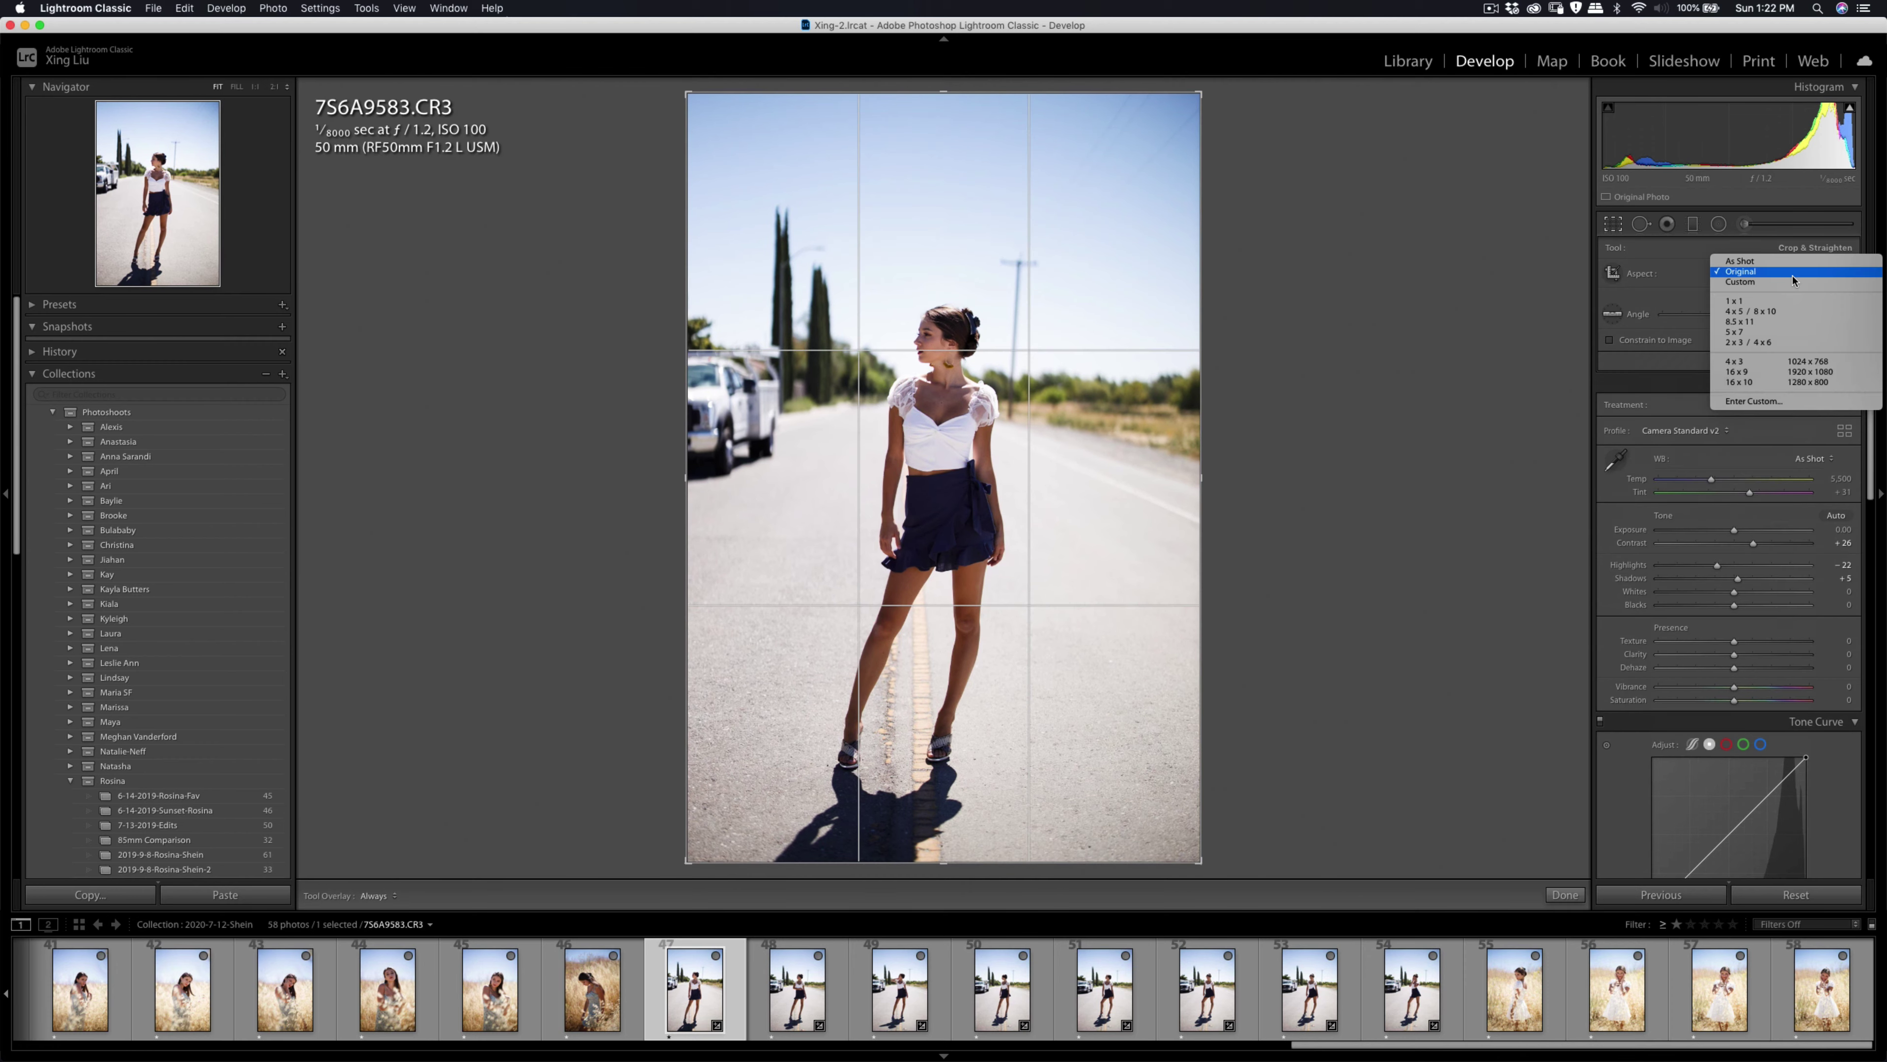
left_click(1793, 312)
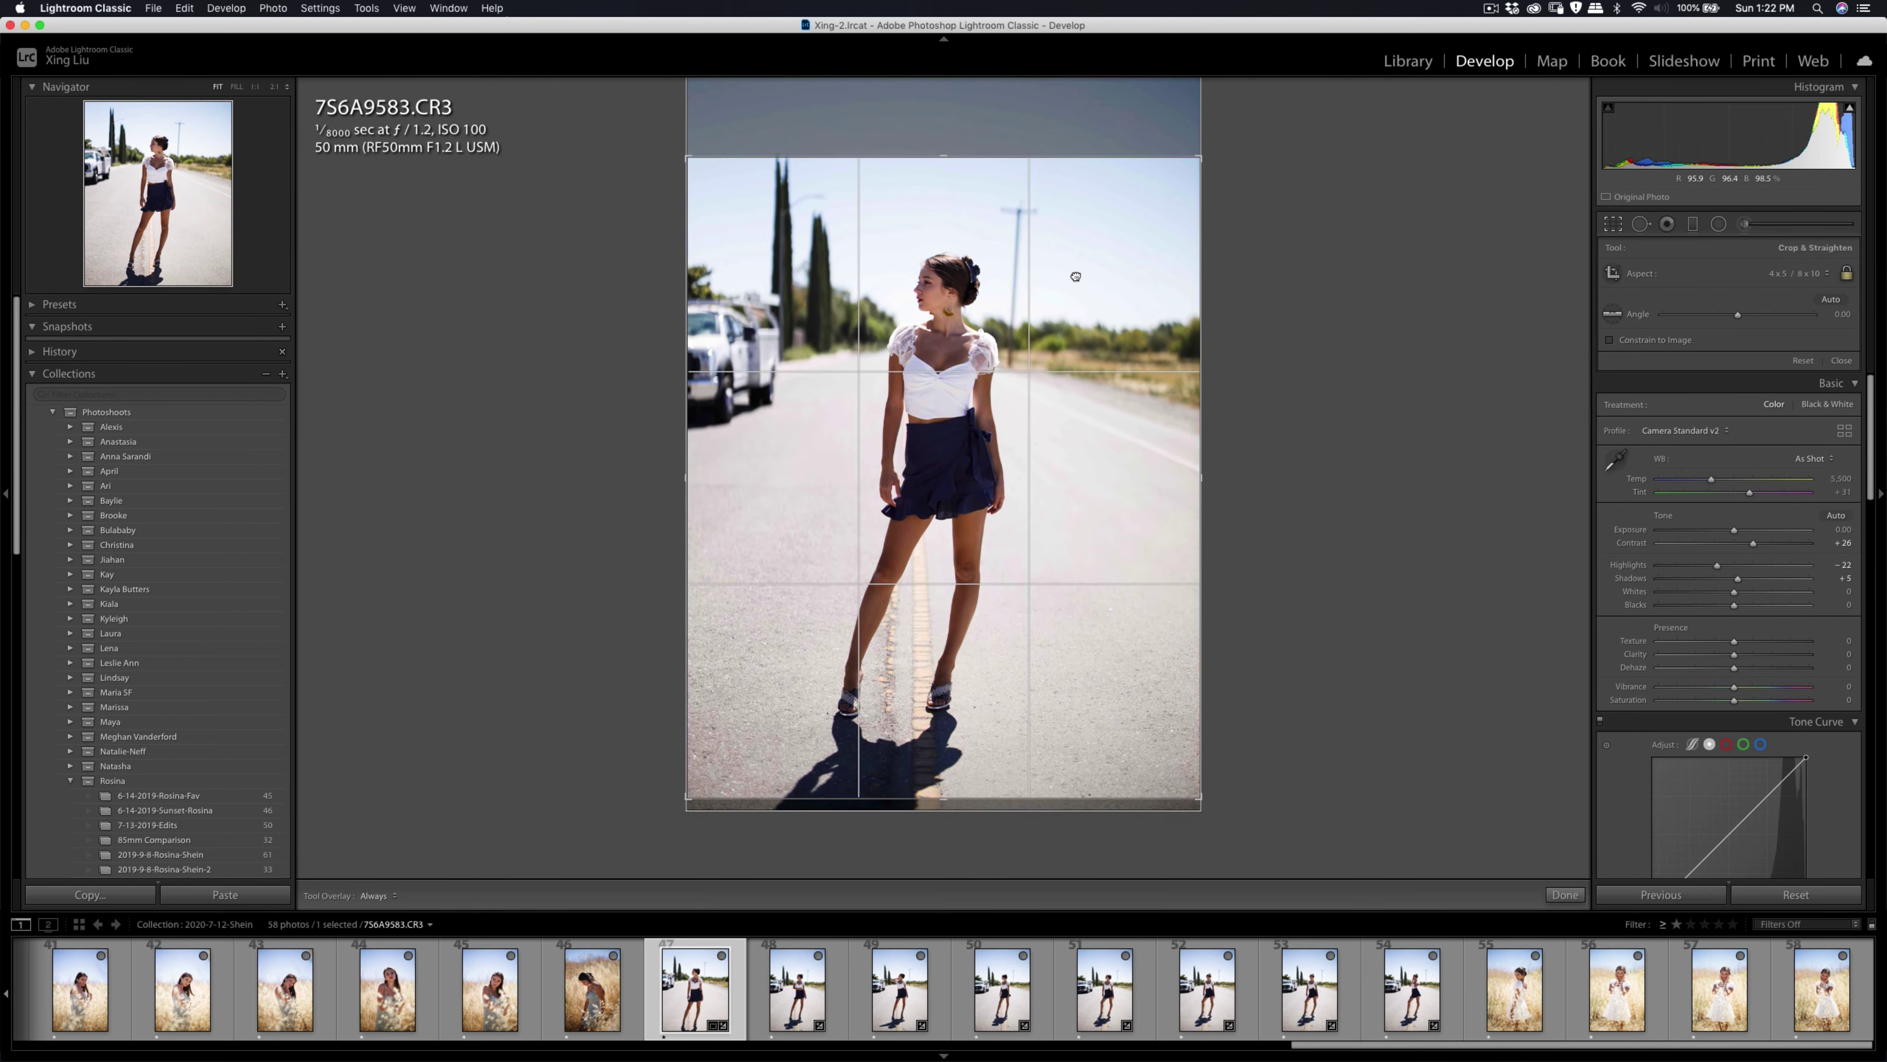
left_click_drag(1256, 240, 1256, 237)
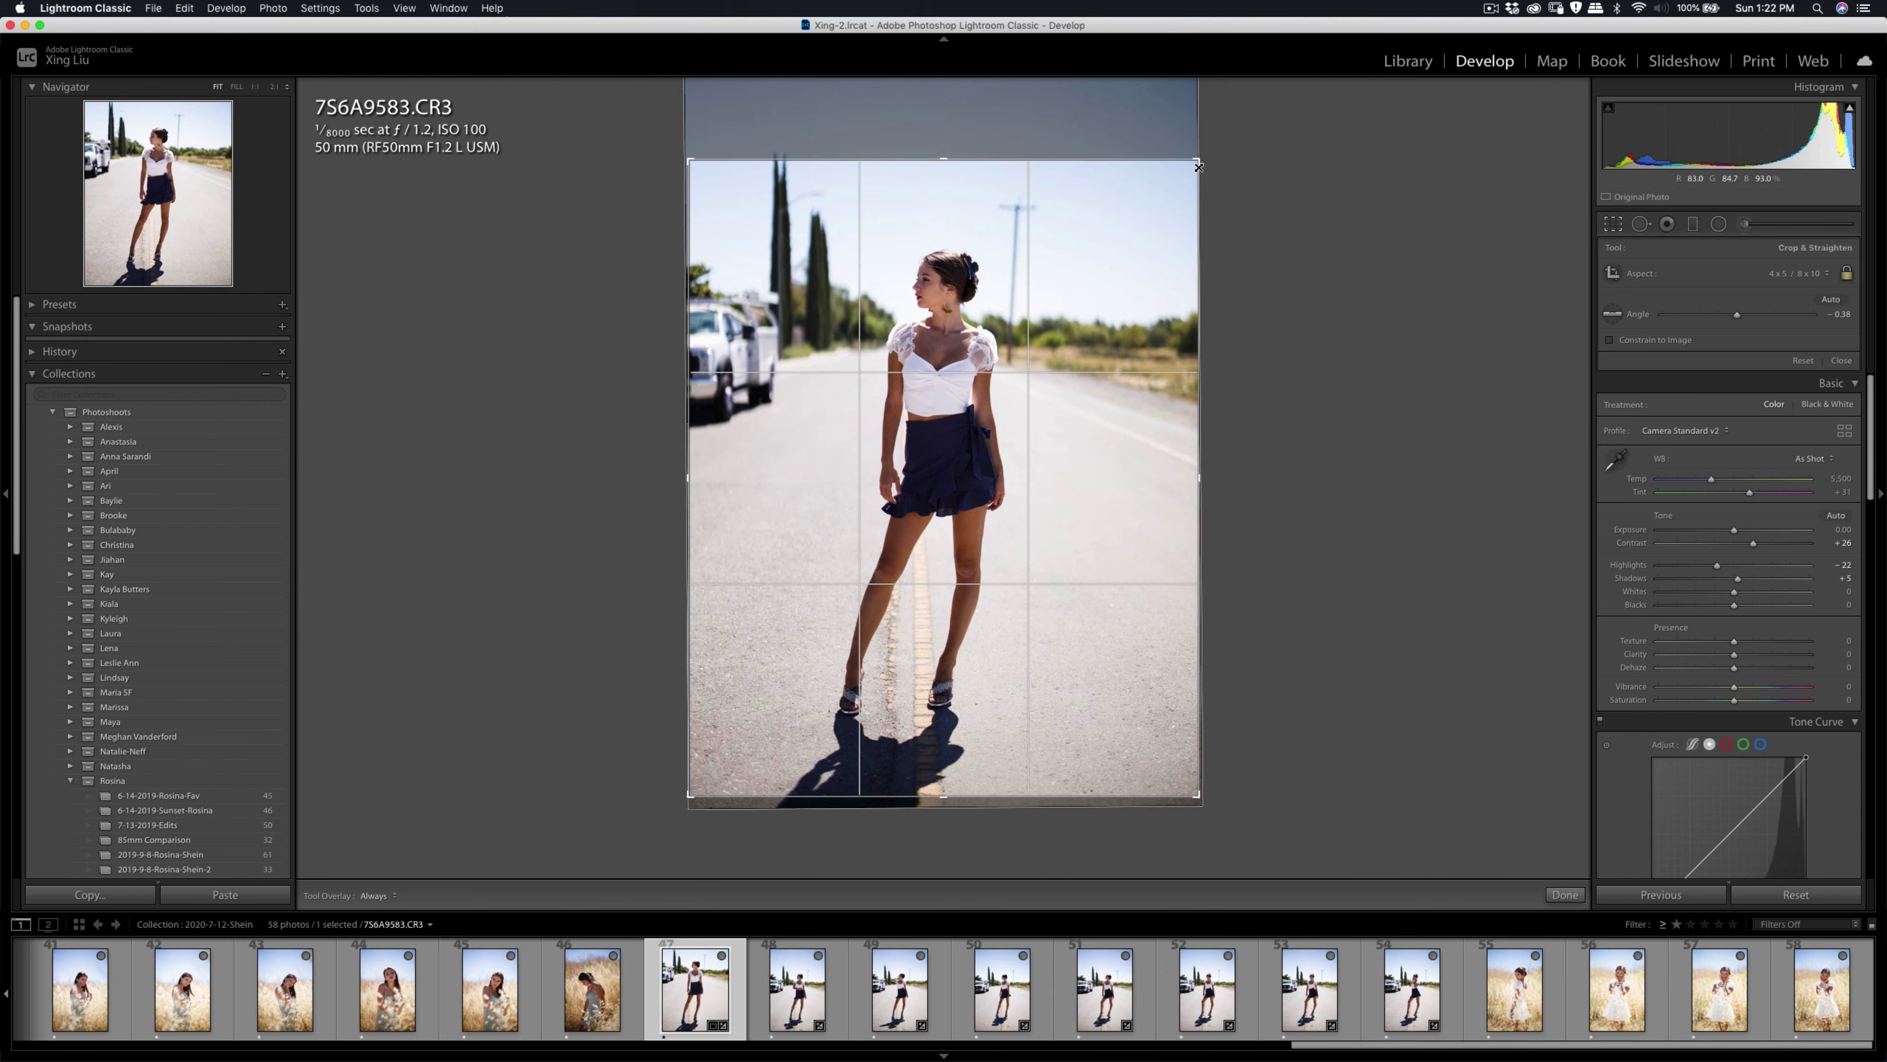
left_click_drag(1194, 186, 1182, 187)
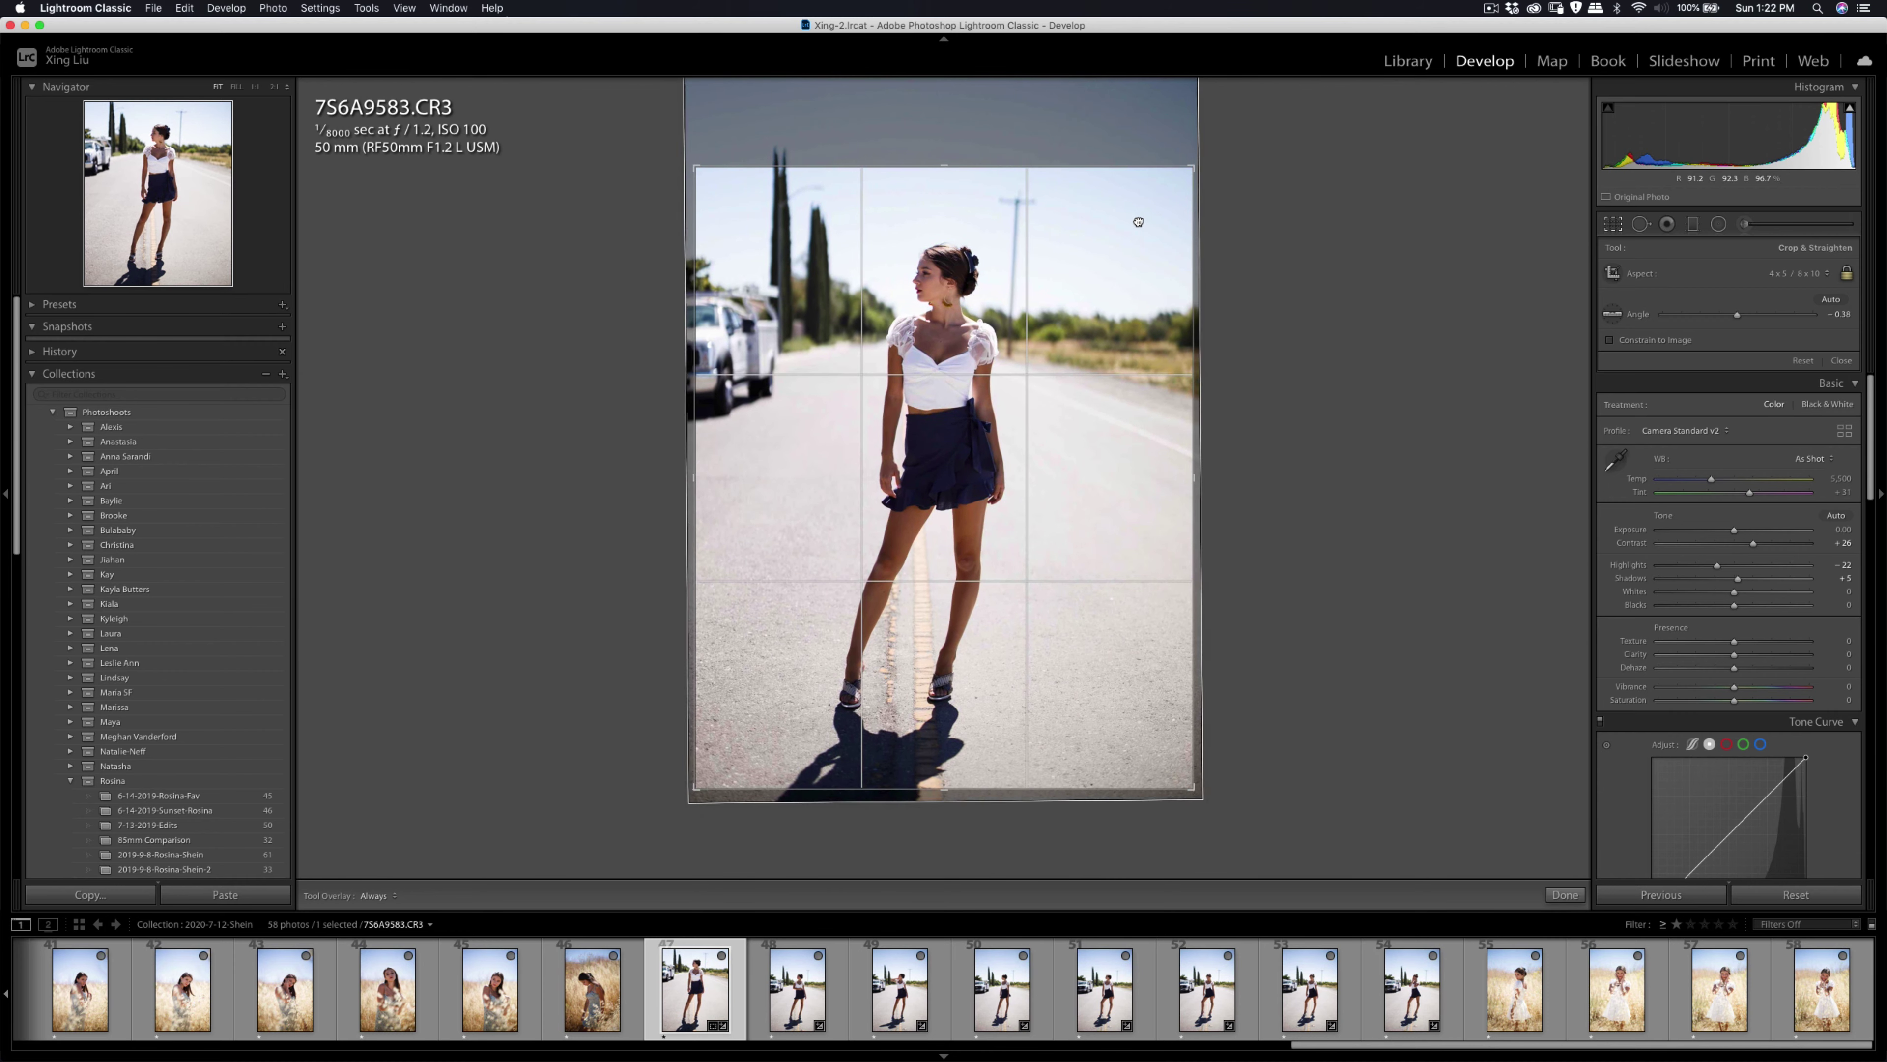
key("Return")
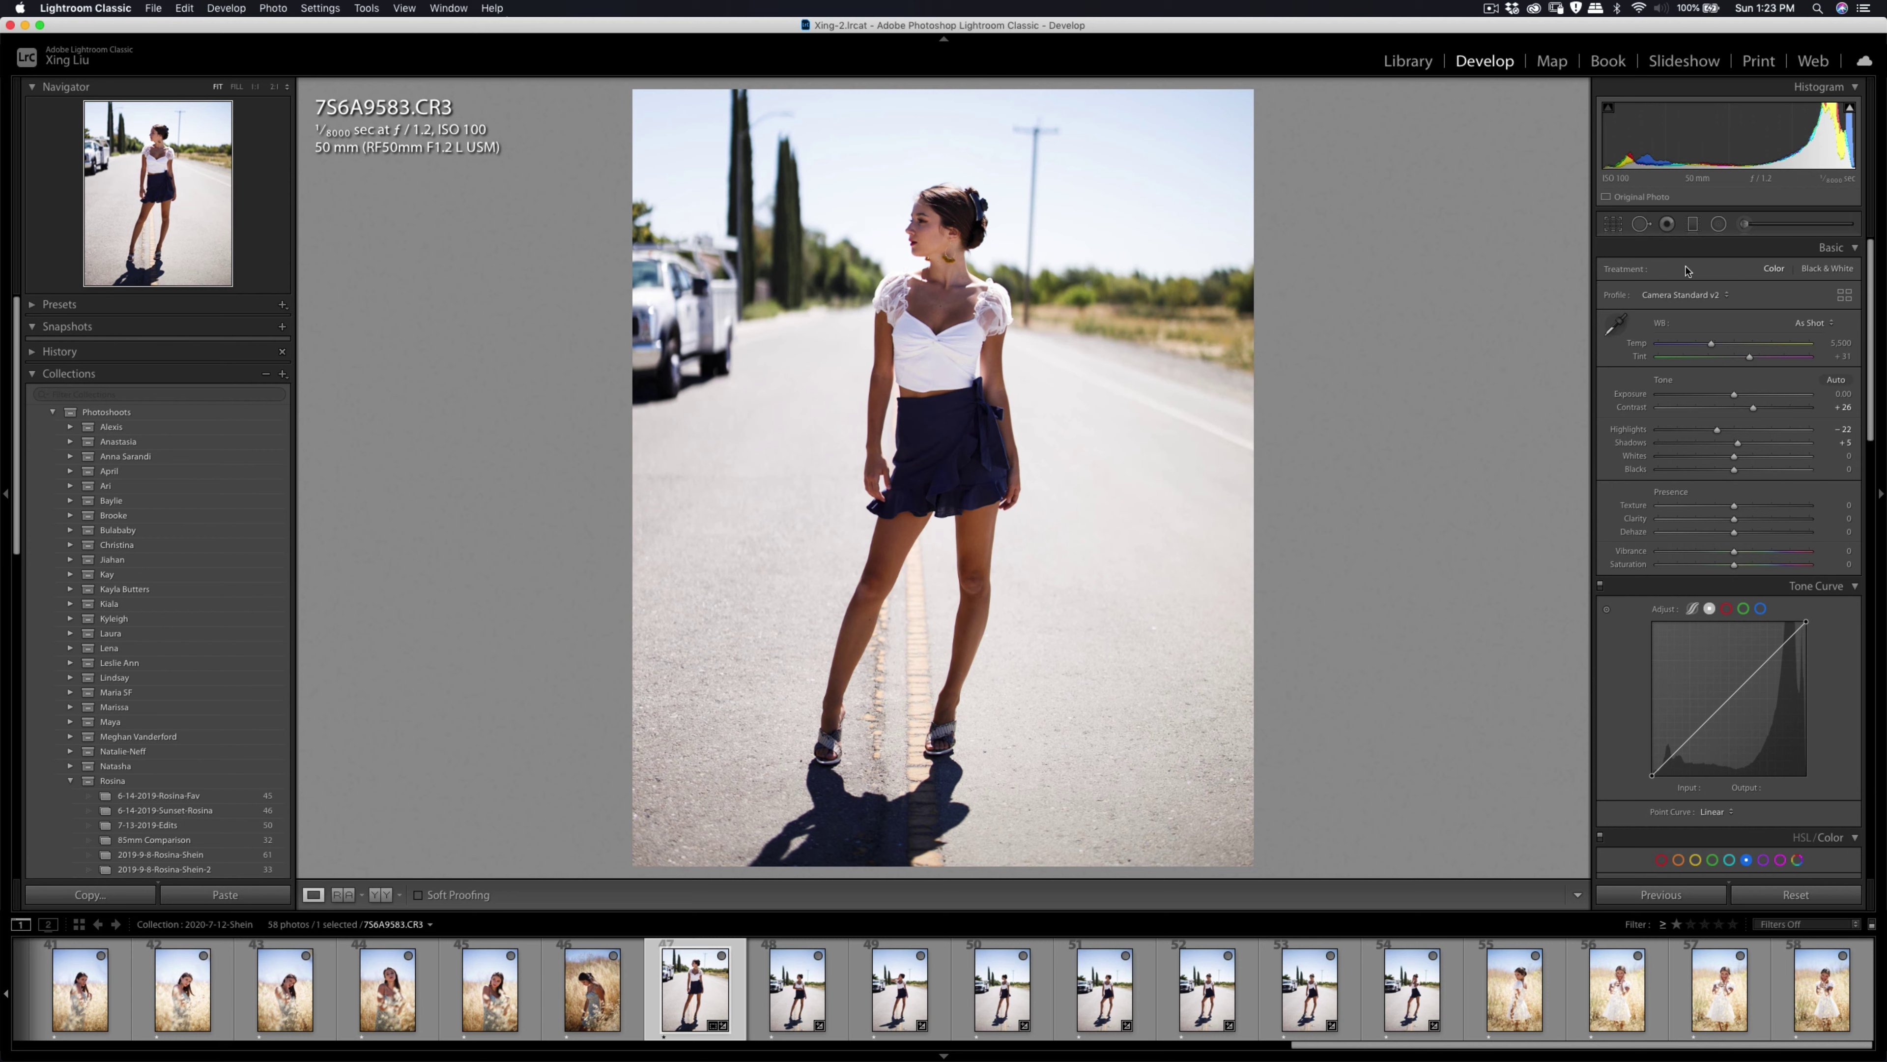
Paint a new Shadows adjustment over the dark skirt with brush size 21, and set its amount to 8.
left_click(1745, 224)
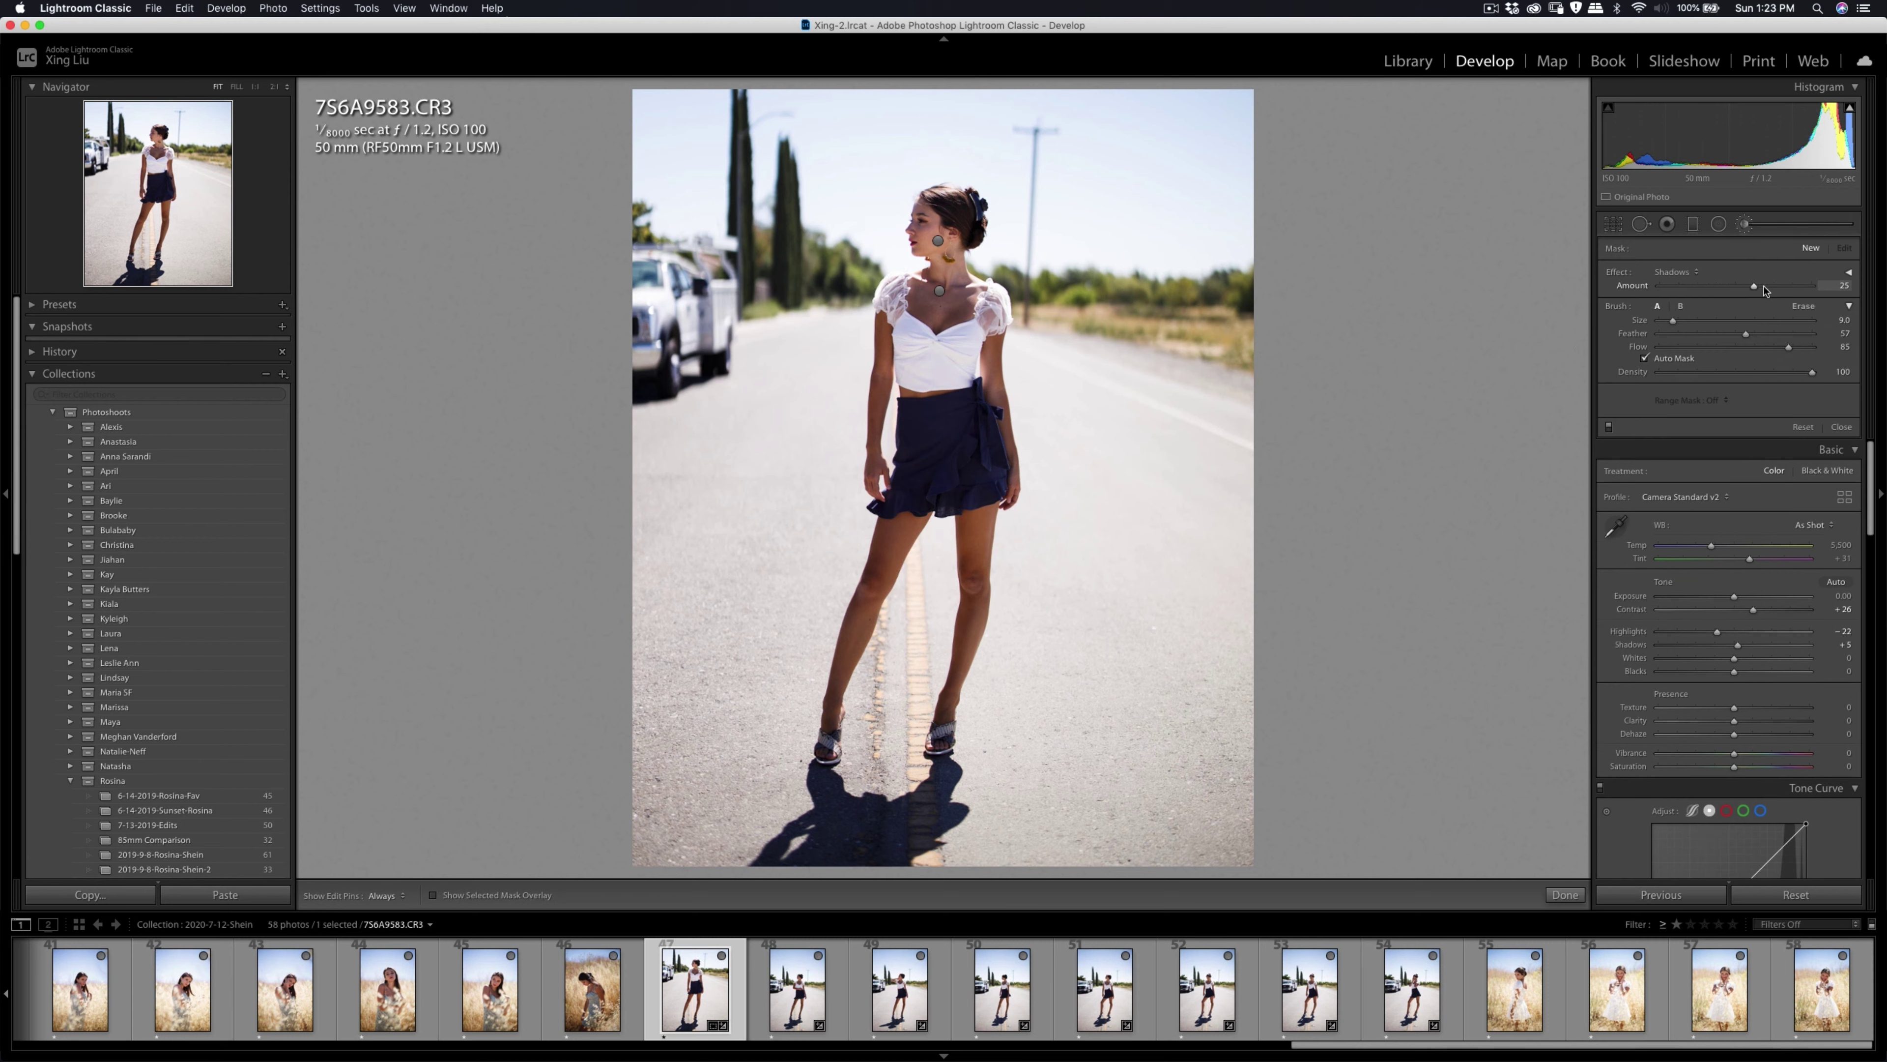
left_click_drag(1752, 289, 1745, 290)
key("h")
scroll(940, 327, "up", 4)
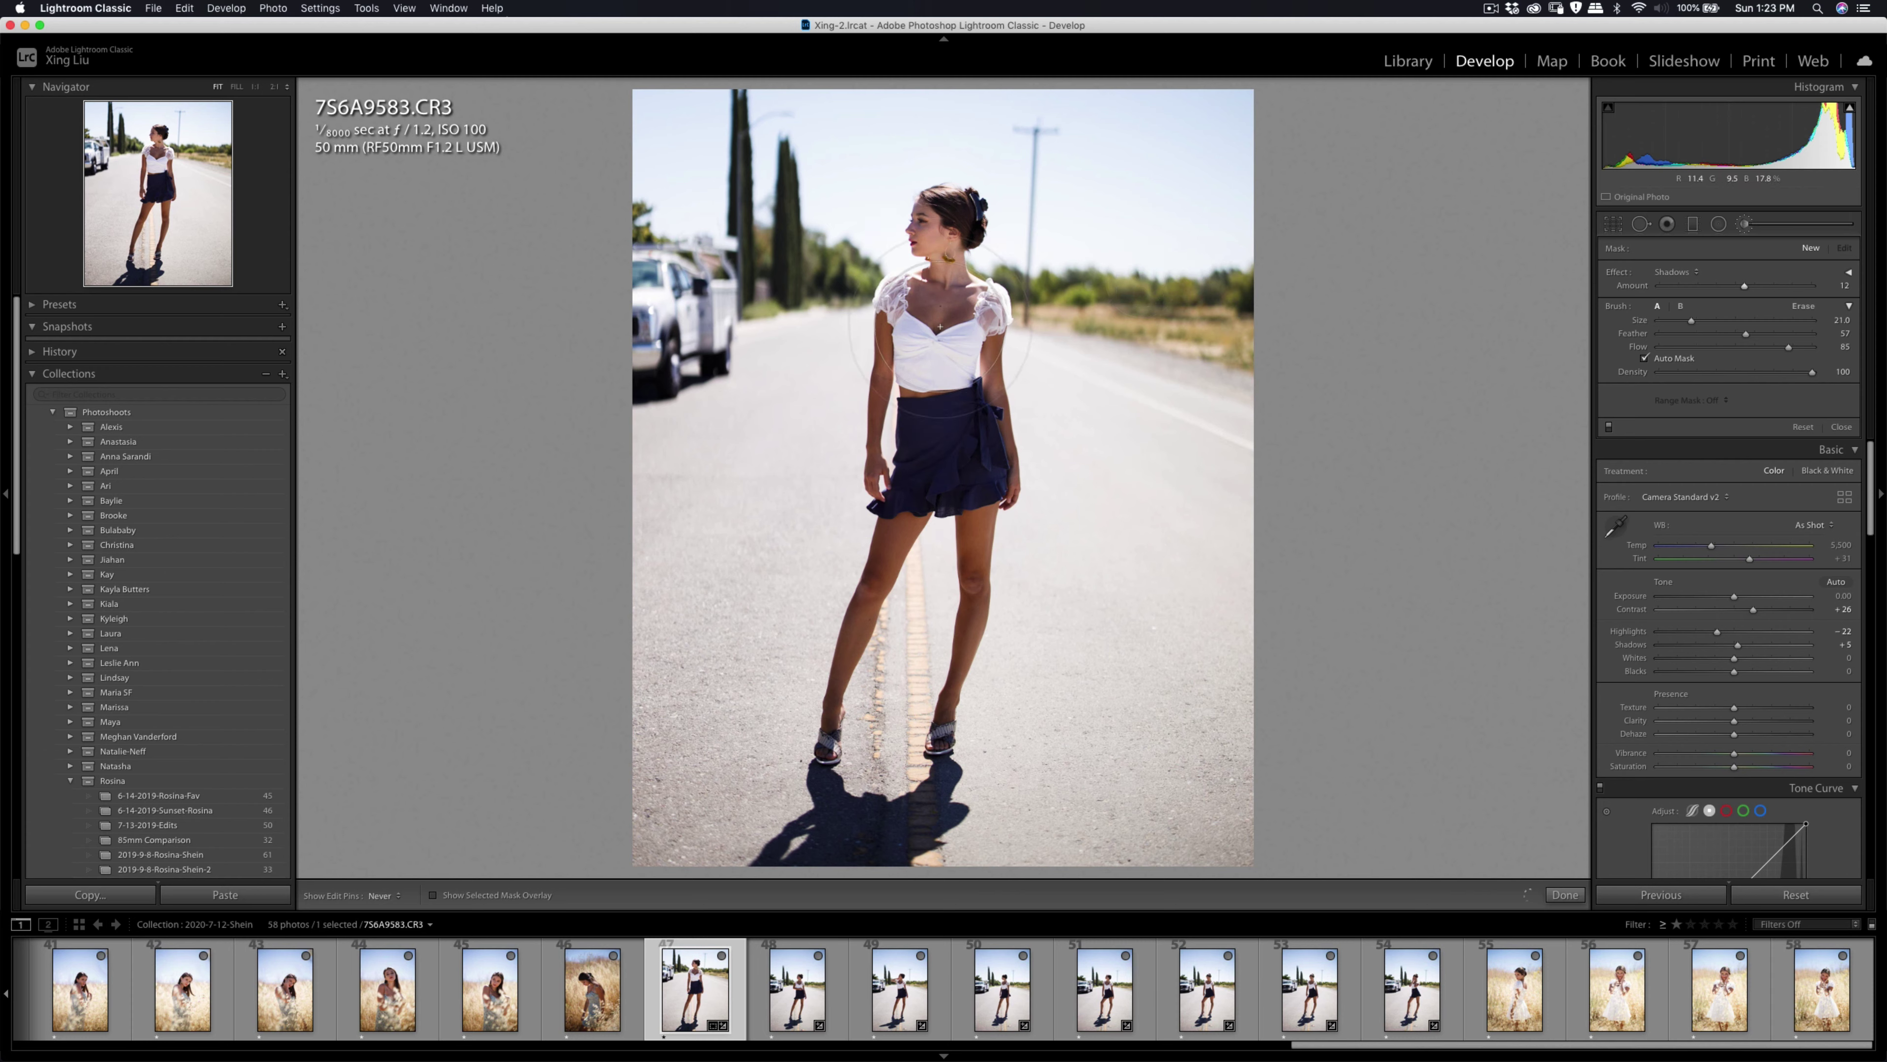
mouse_move(939, 327)
left_mouse_down()
mouse_move(910, 573)
mouse_move(890, 396)
mouse_move(888, 426)
mouse_move(987, 338)
left_mouse_up()
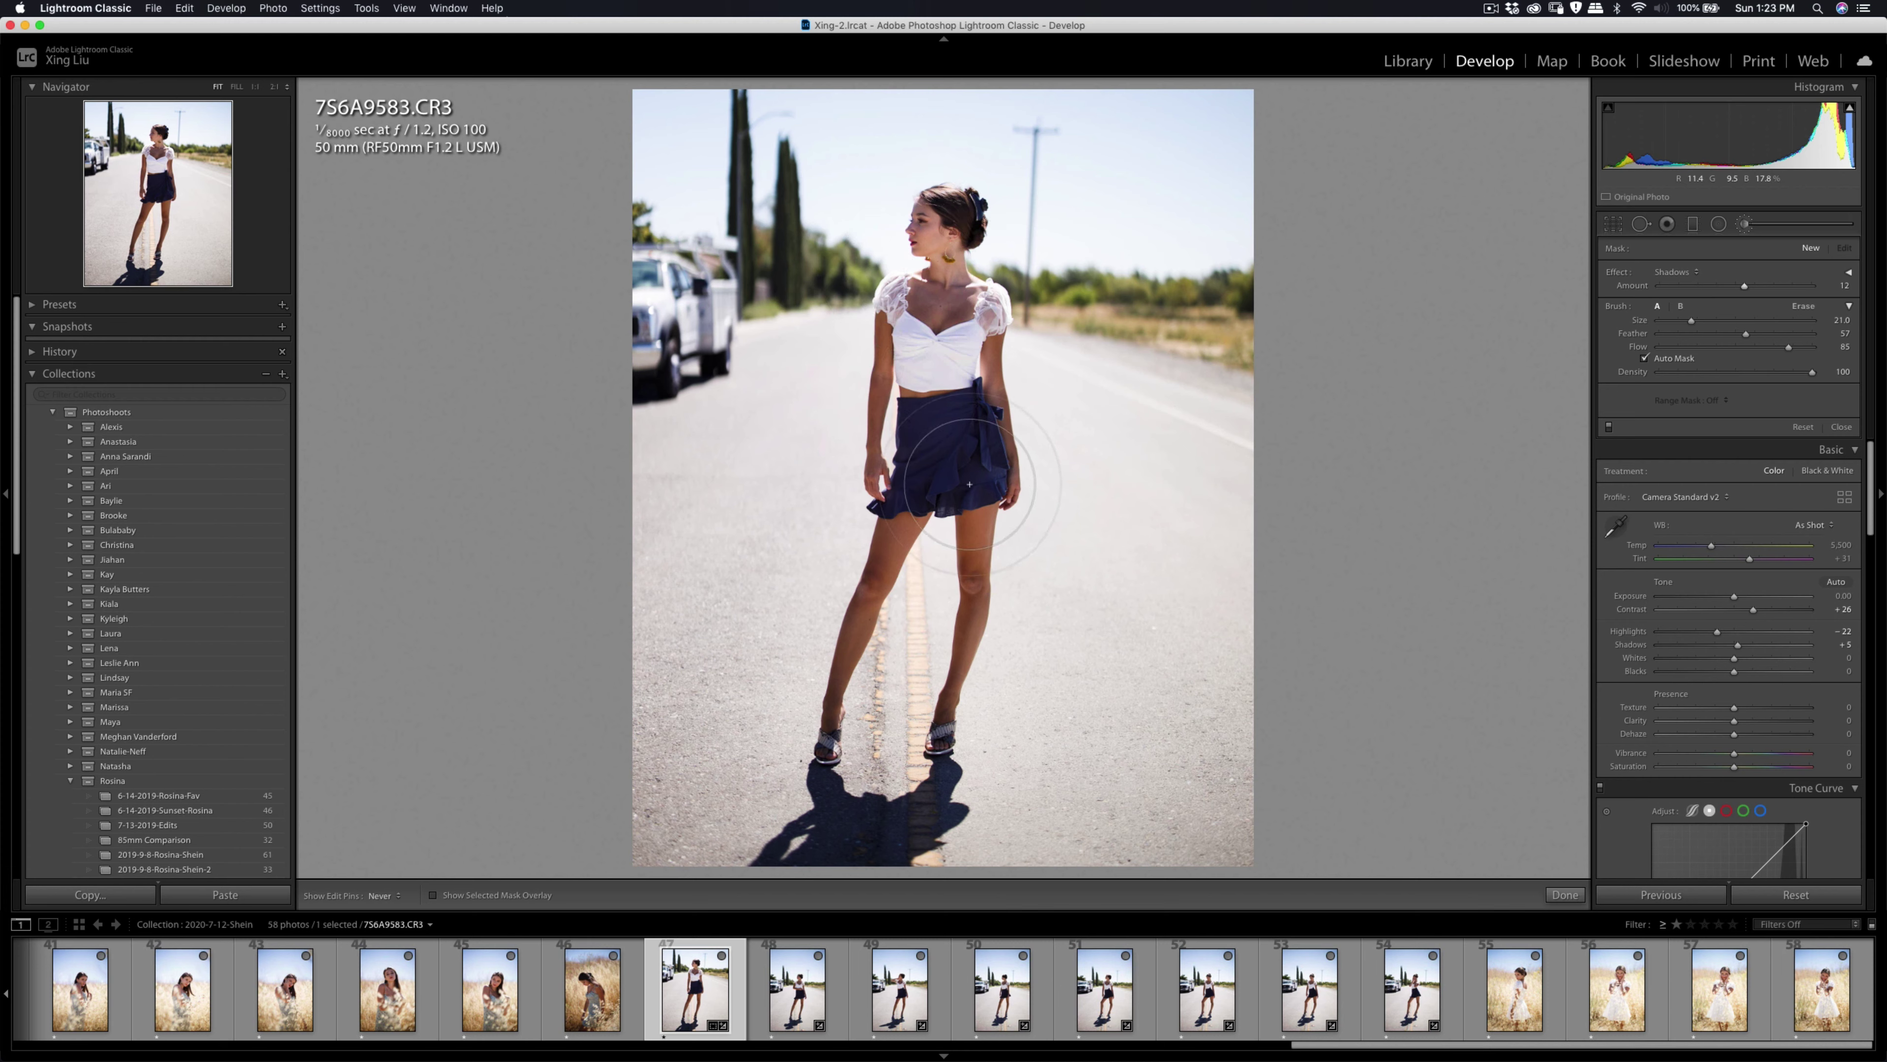
key("h")
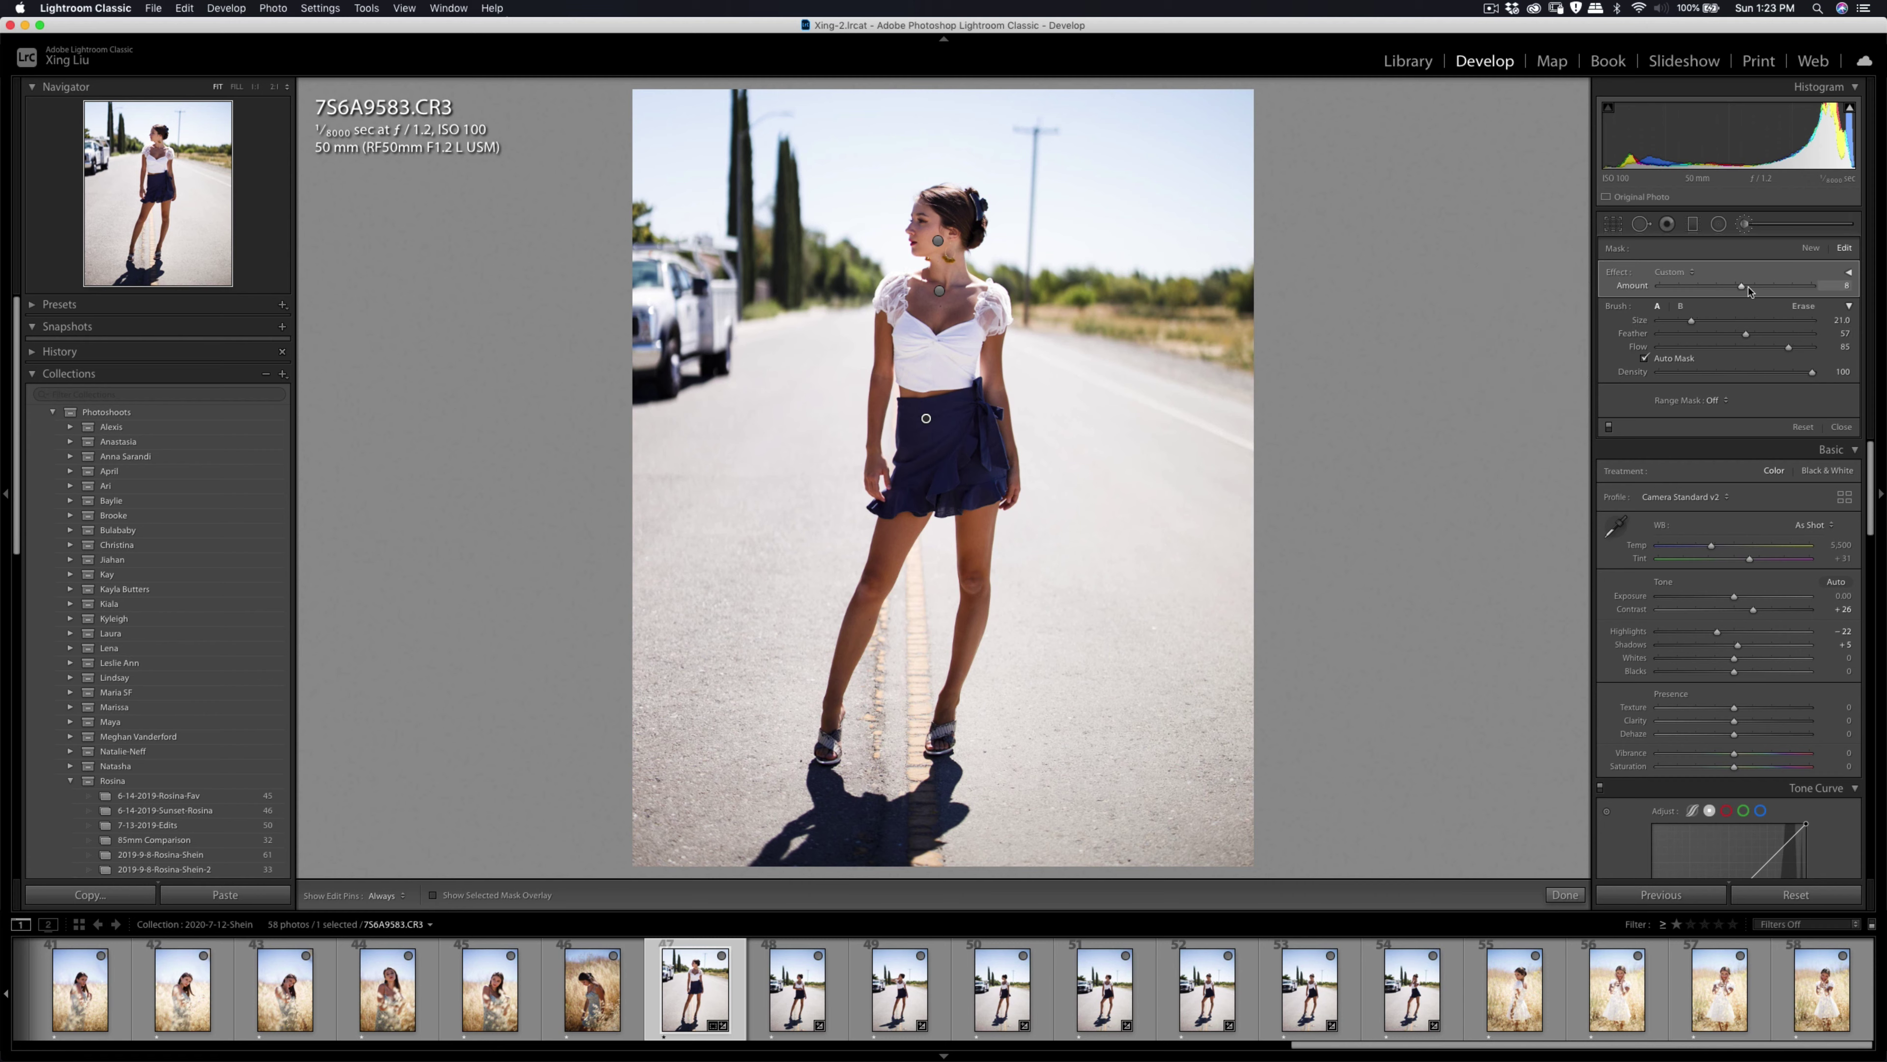
left_click(1744, 224)
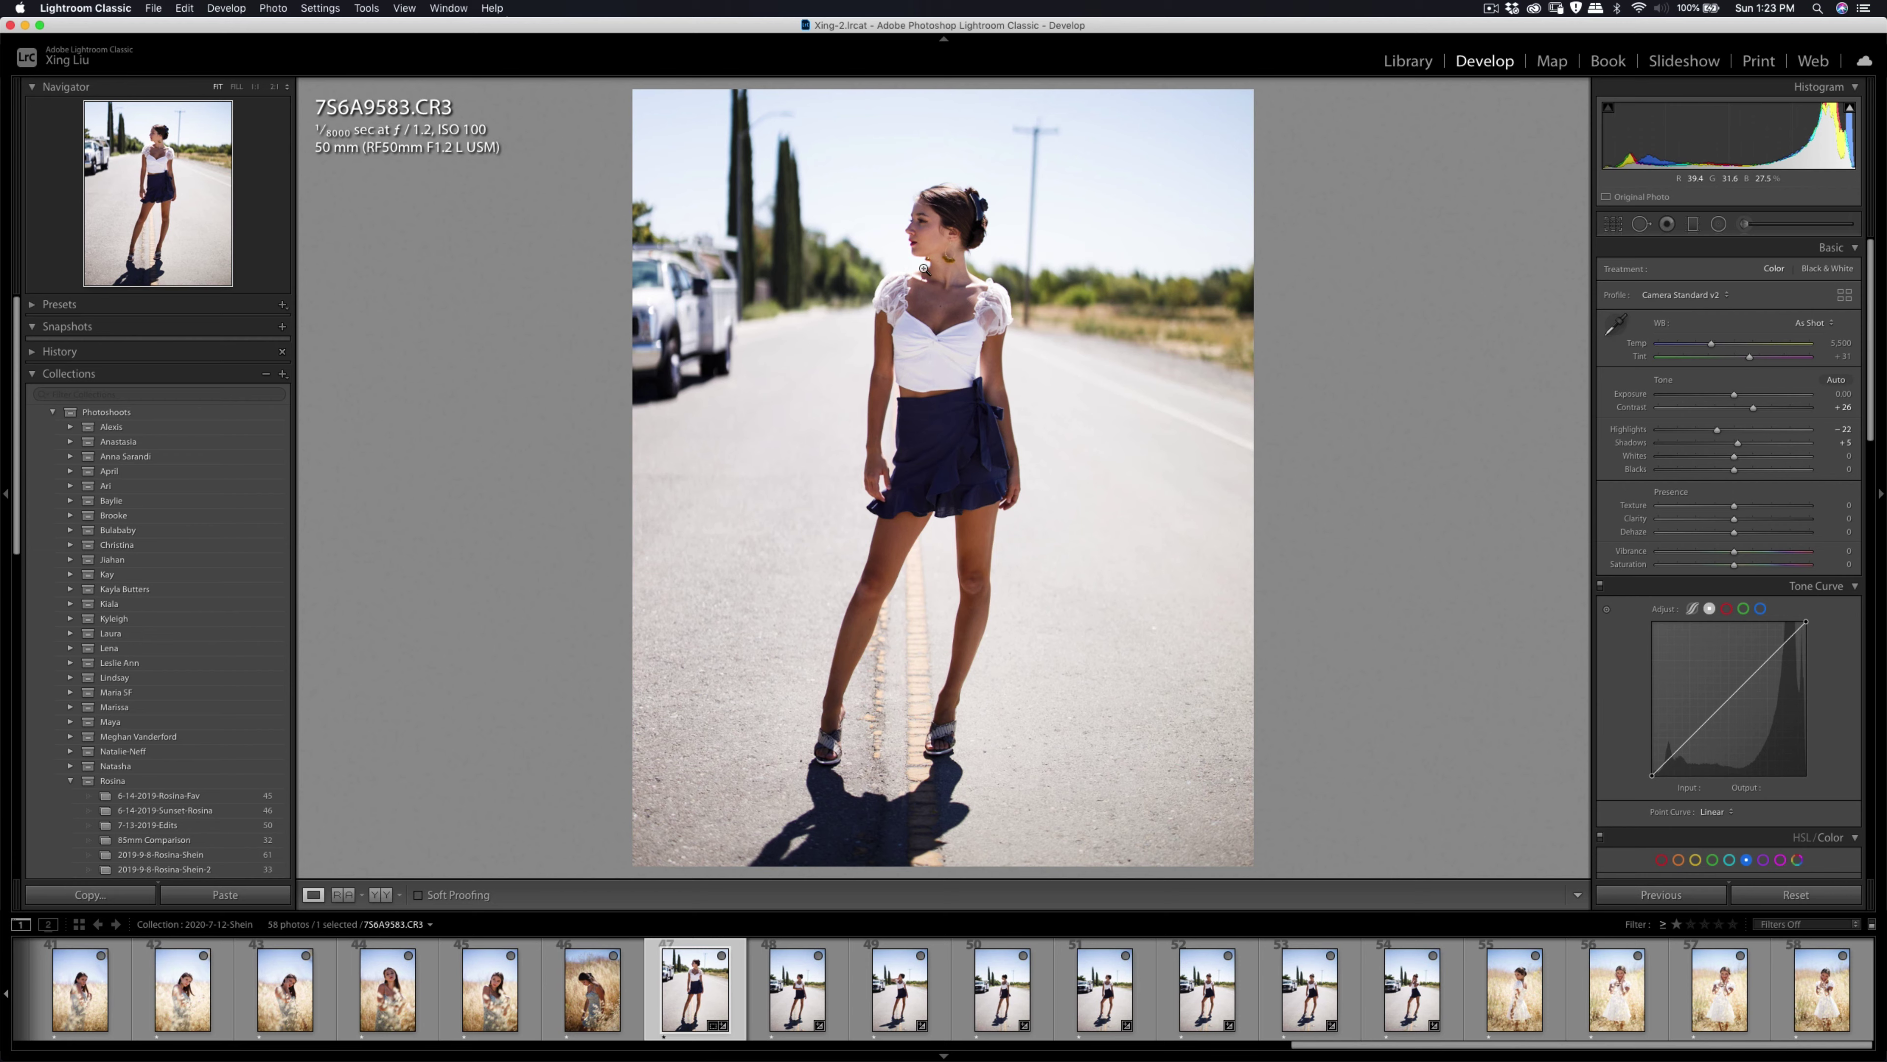
Brush the Soften Skin (Lite) effect over the woman's face, neck and shoulders with brush size 8.
left_click(925, 237)
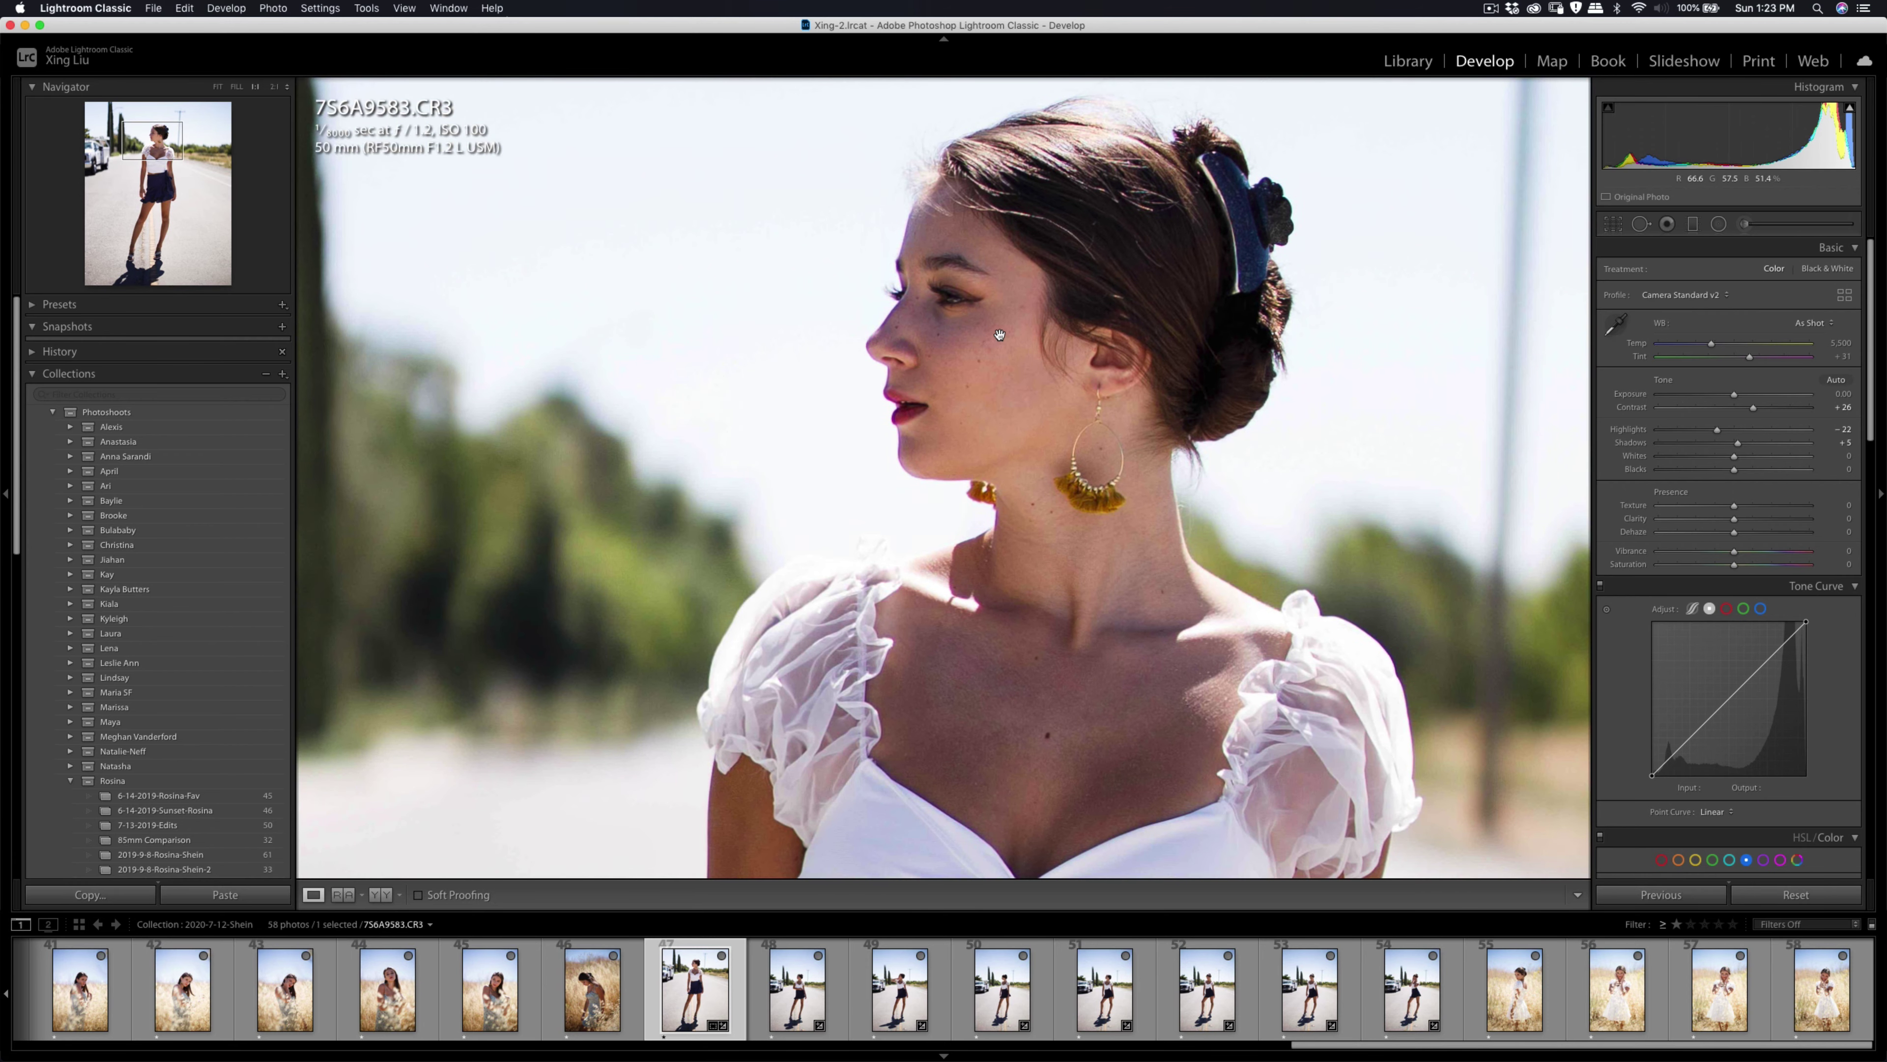
key("k")
left_click(1675, 272)
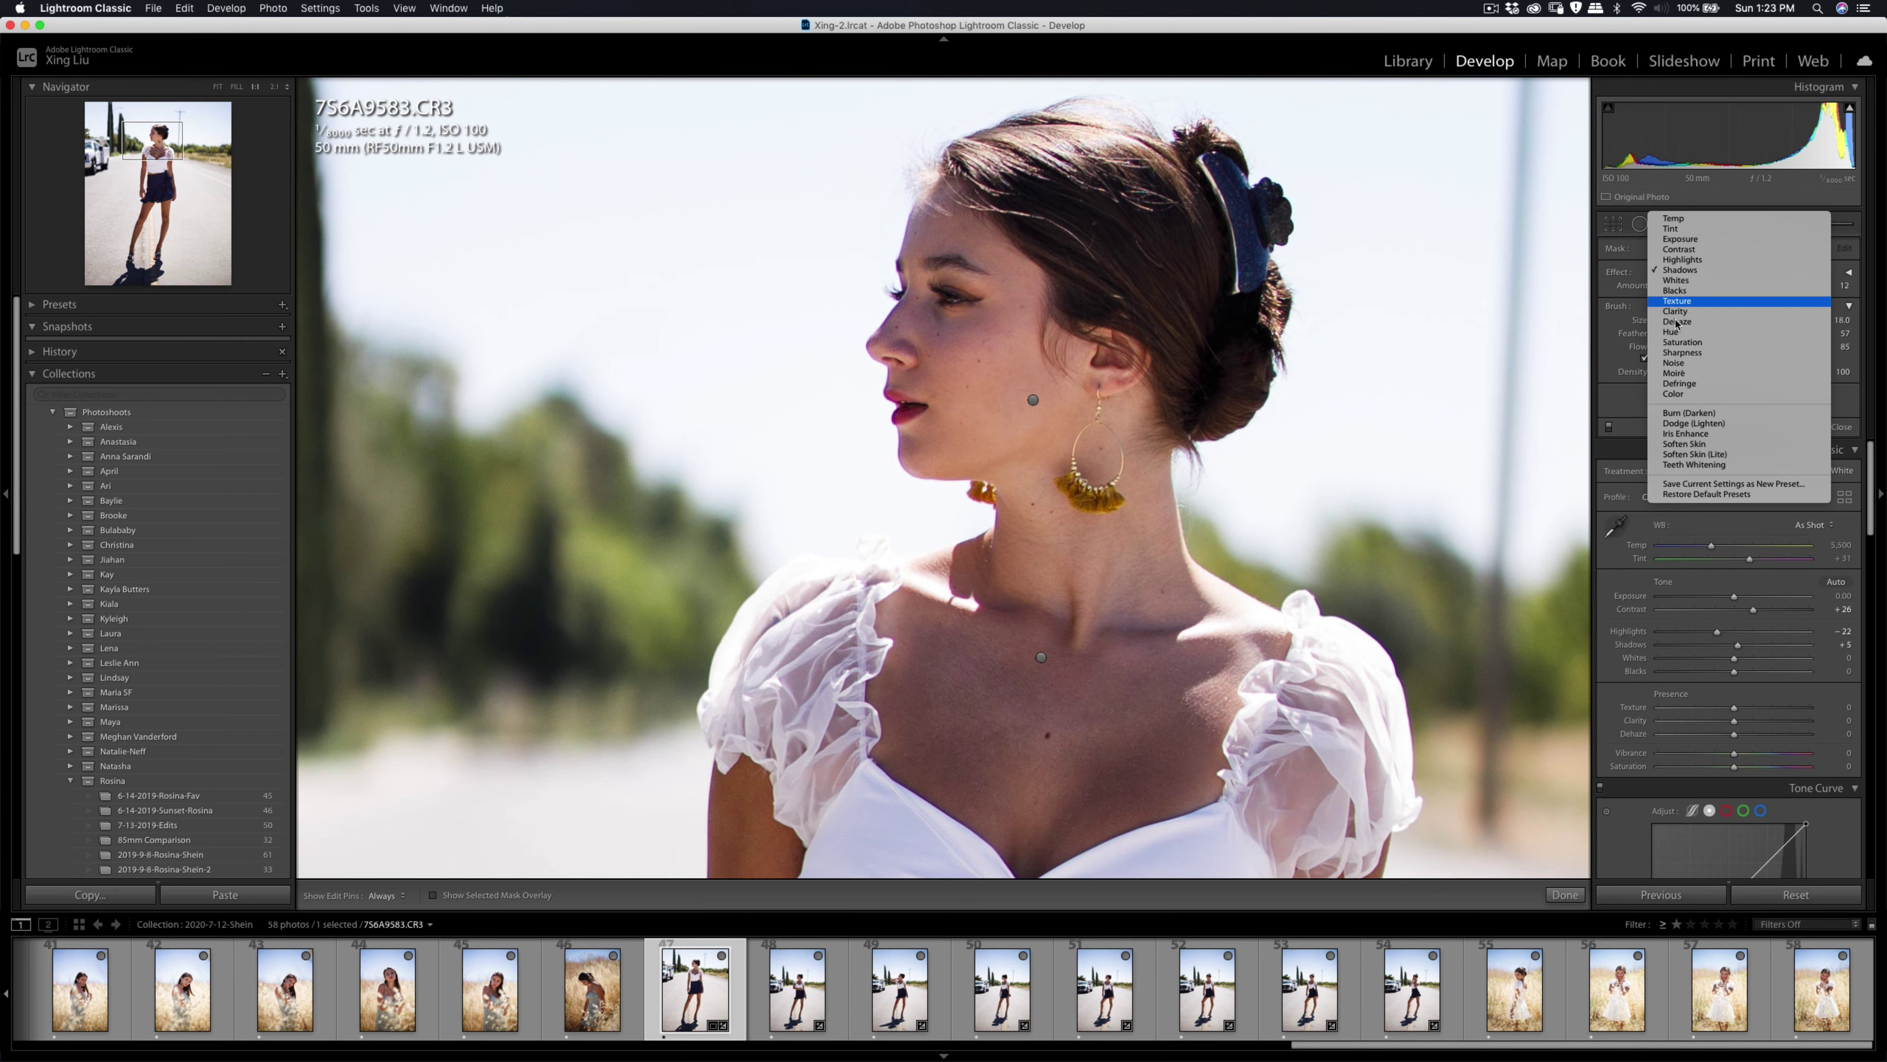
left_click(1687, 454)
scroll(907, 375, "down", 3)
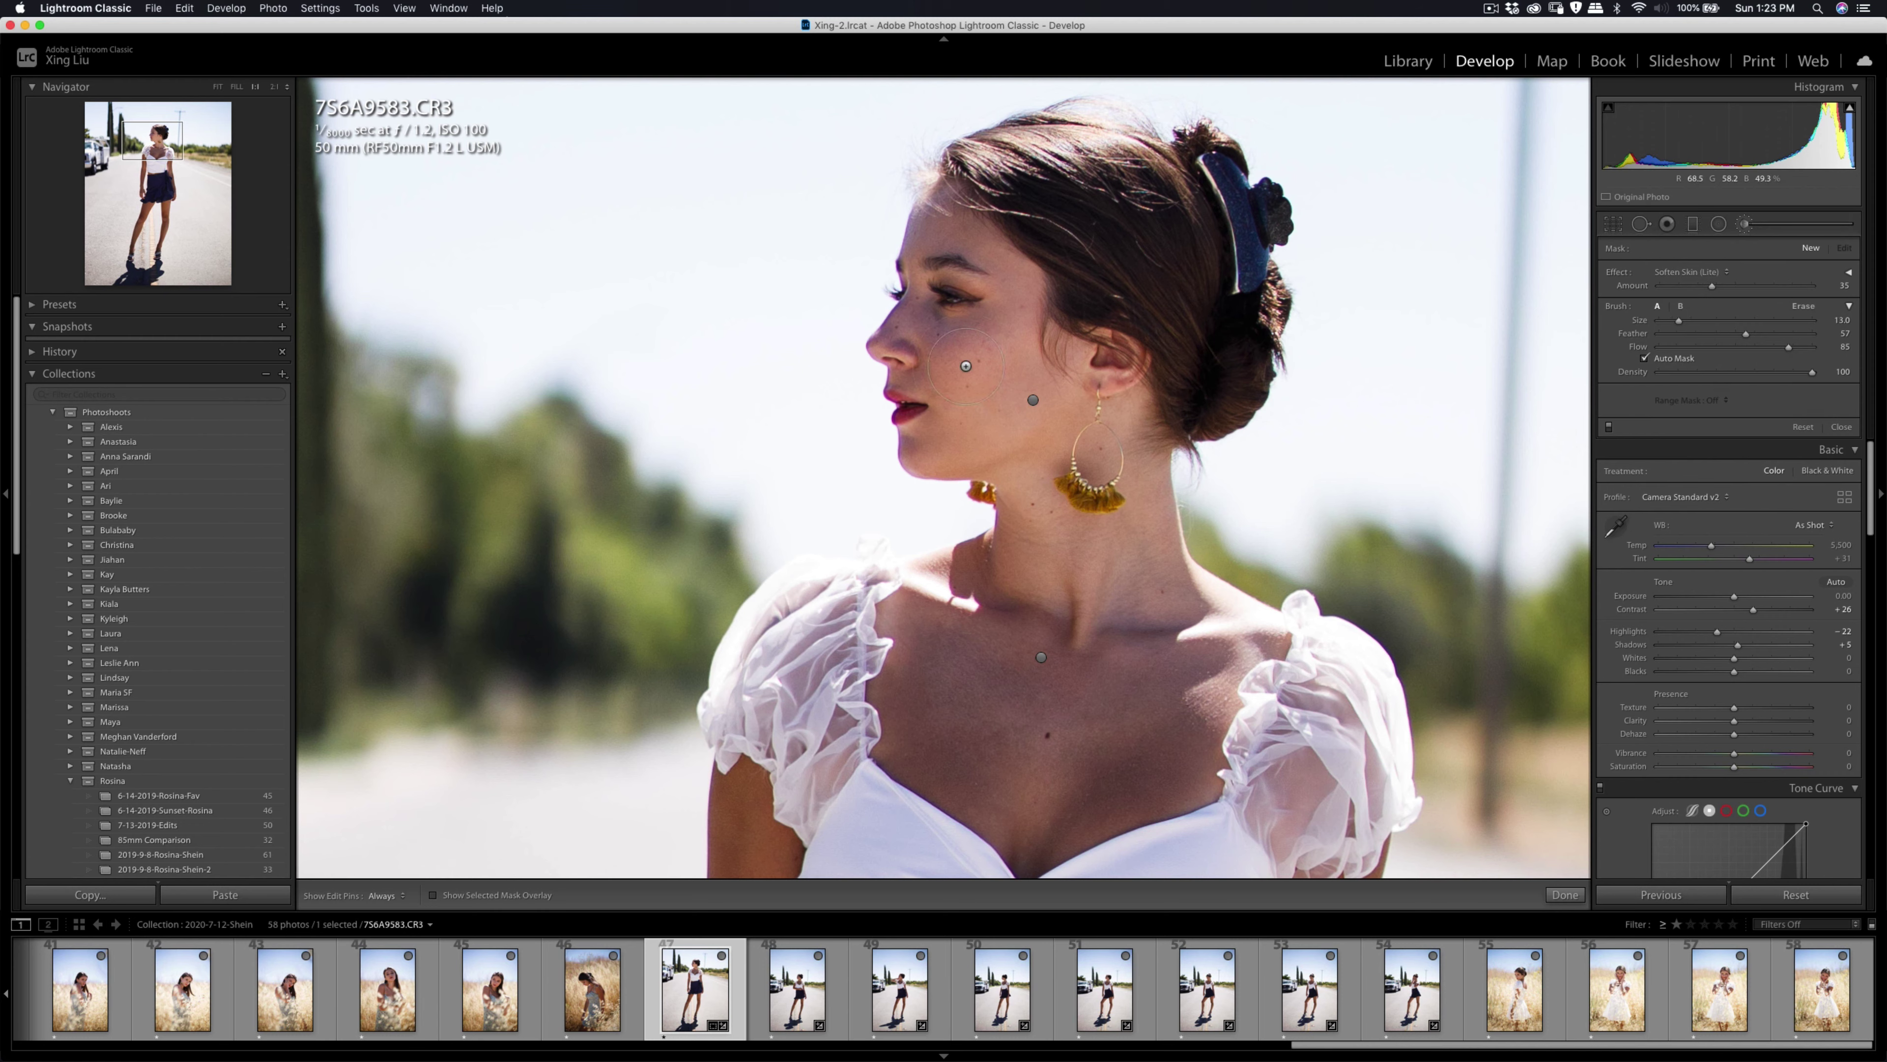
key("h")
left_click_drag(921, 320, 942, 344)
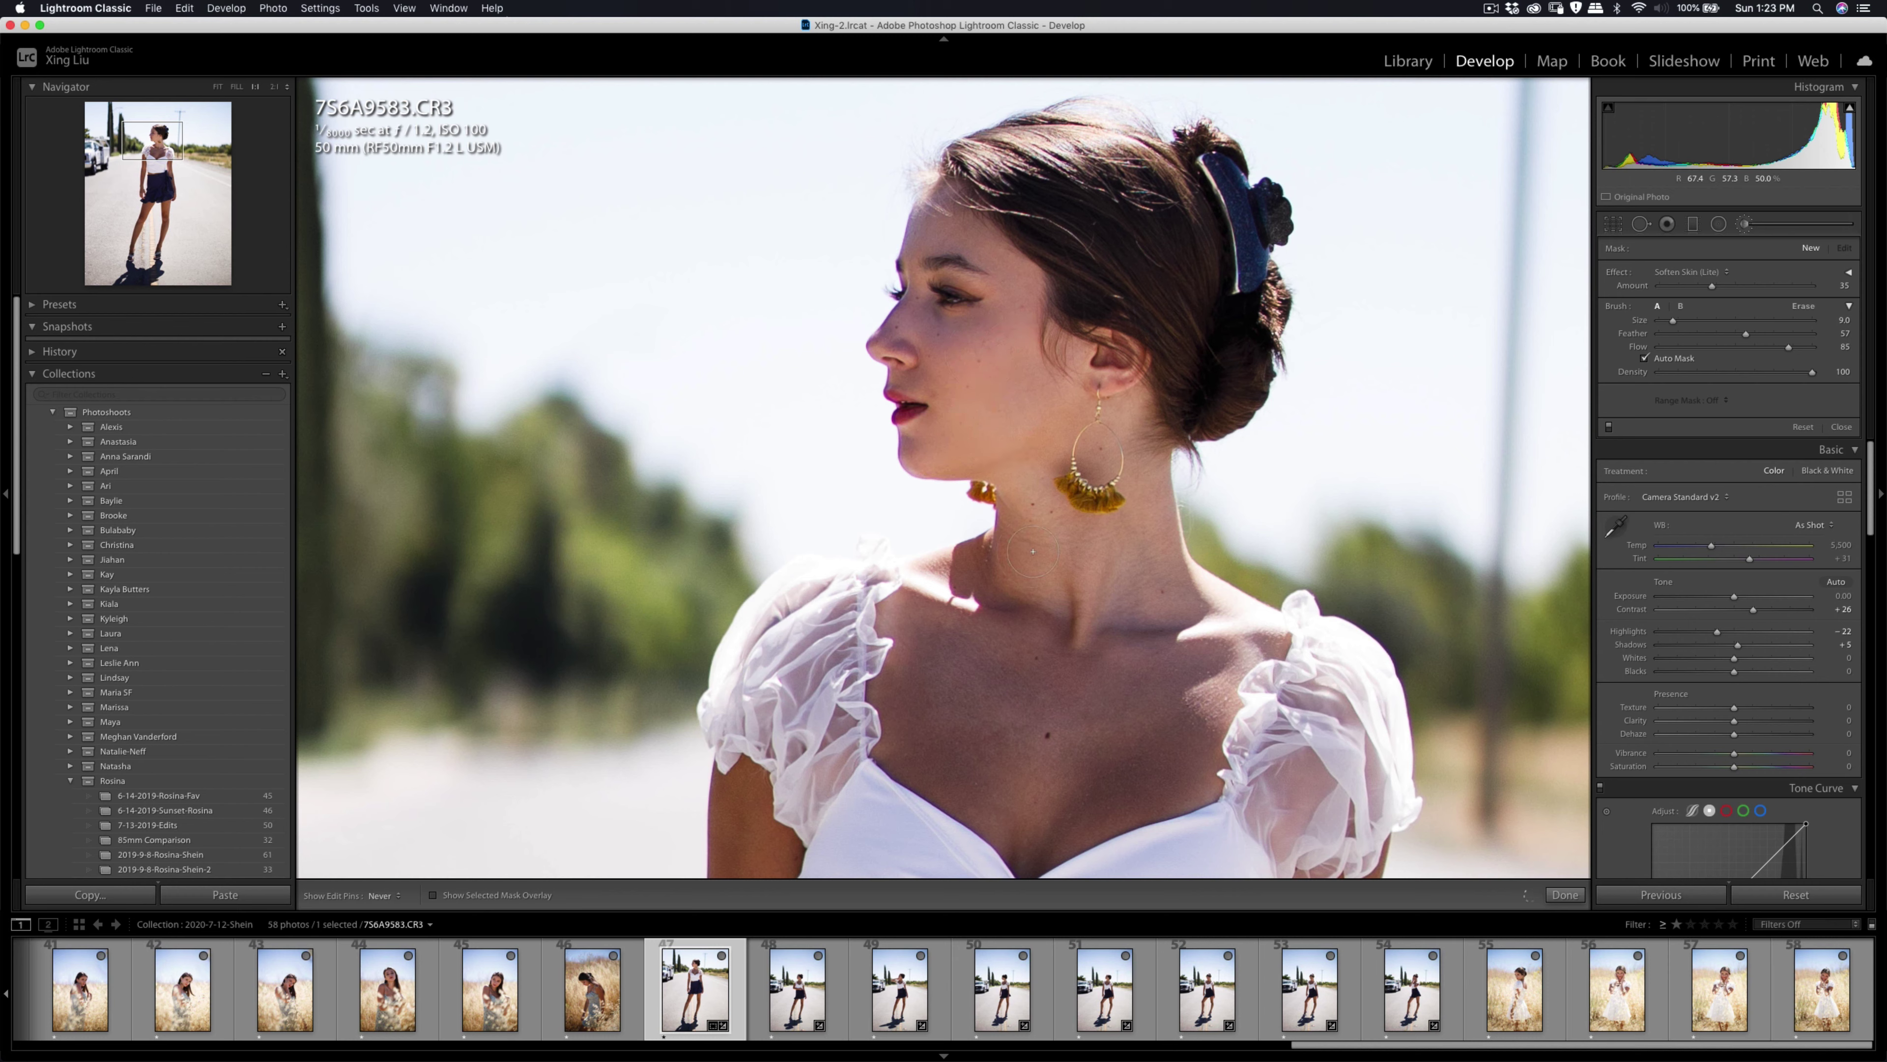
mouse_move(1147, 473)
left_mouse_down()
mouse_move(1194, 632)
mouse_move(1233, 606)
left_mouse_up()
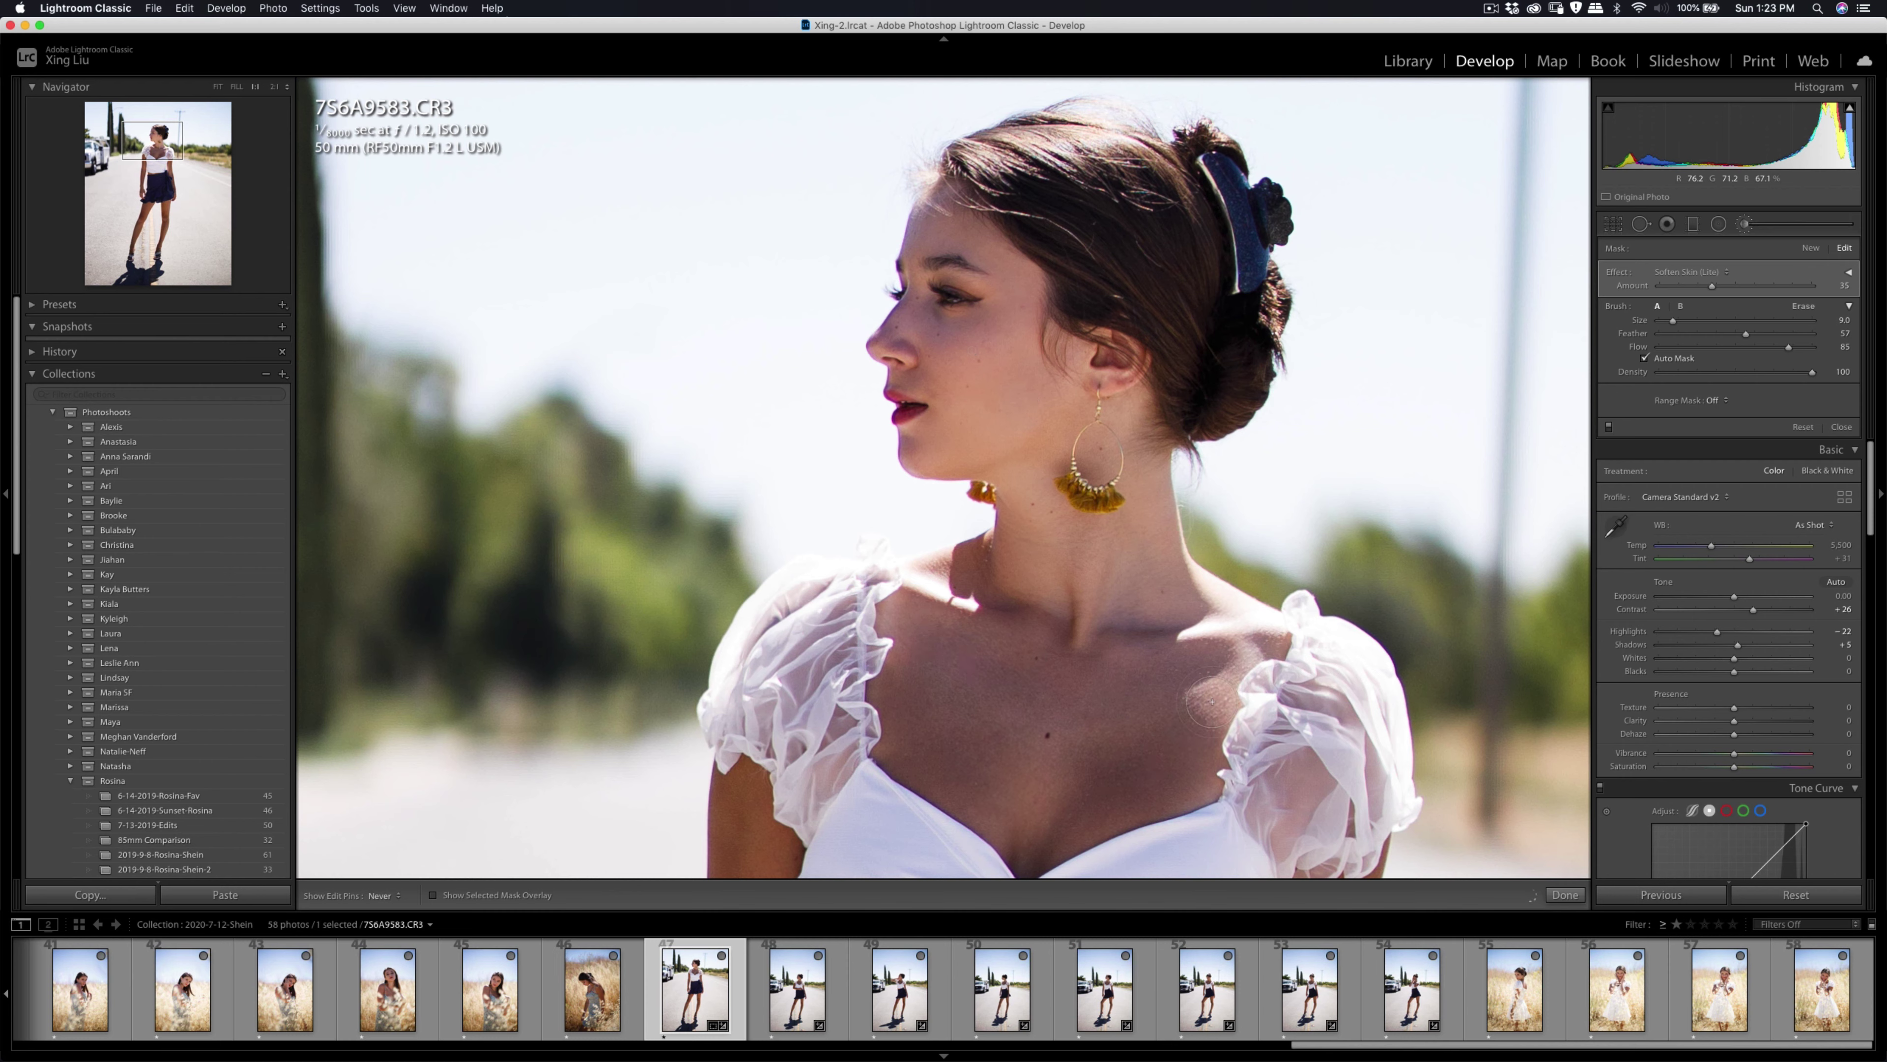
Refine the skin softening on the face up close with brush size 3, and finish brushing.
key("h")
scroll(947, 340, "down", 5)
left_click_drag(938, 331, 941, 344)
key("super+equal")
key("bracketright")
key("h")
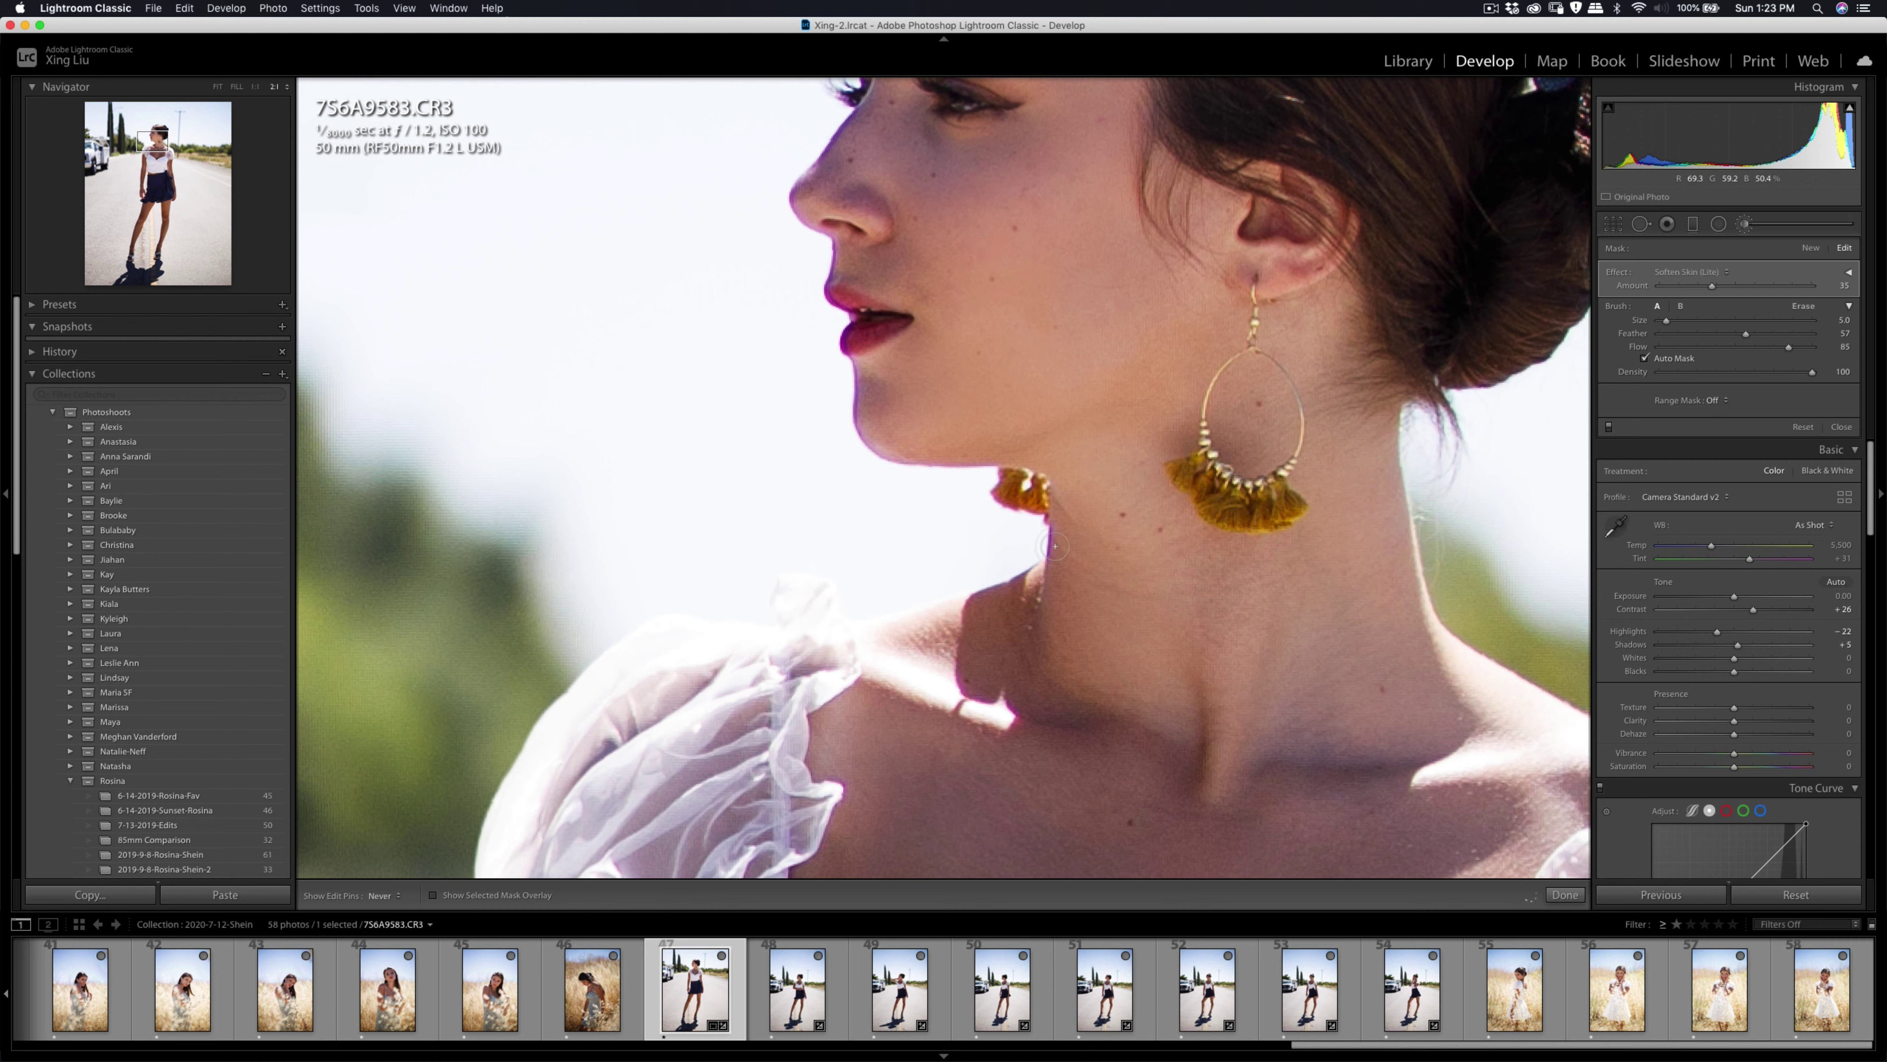
key("h")
key("k")
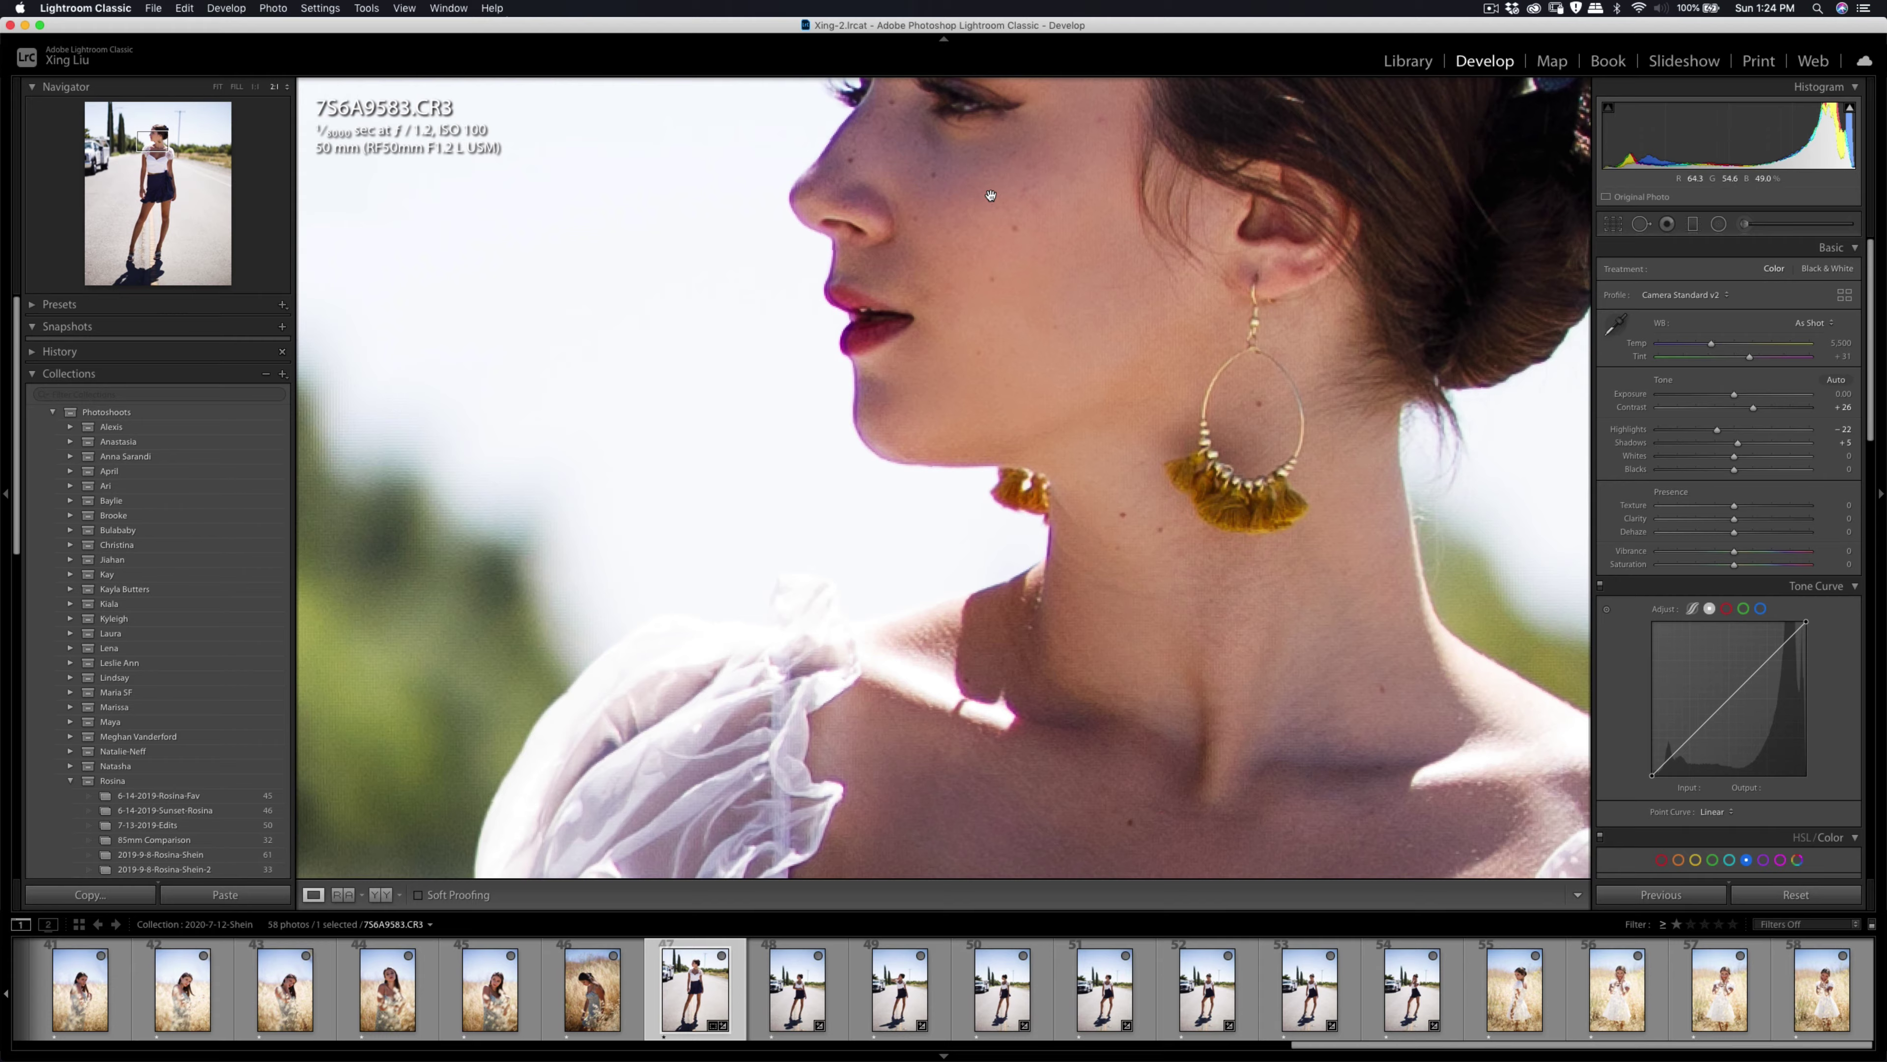
Brush a new Soften Skin (Lite) adjustment just below the woman's eye with brush size 3.
left_click_drag(993, 192, 1082, 378)
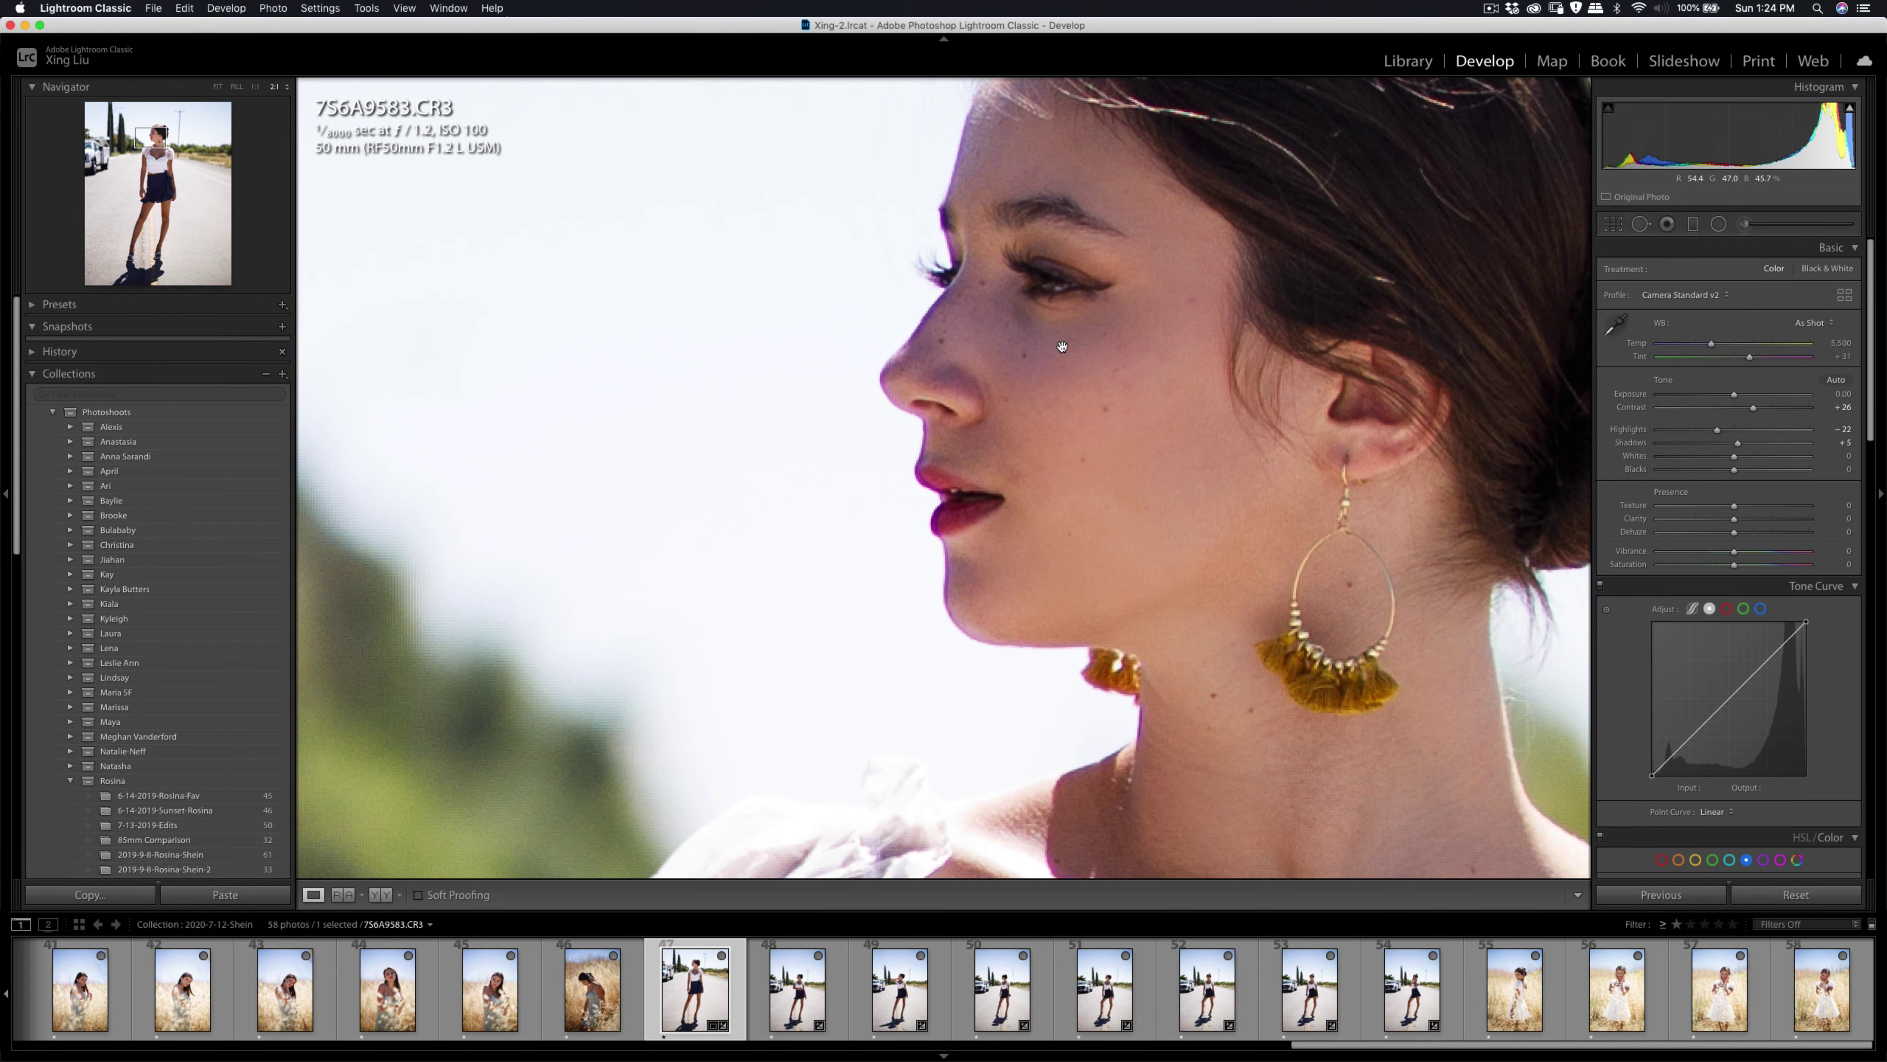
key("k")
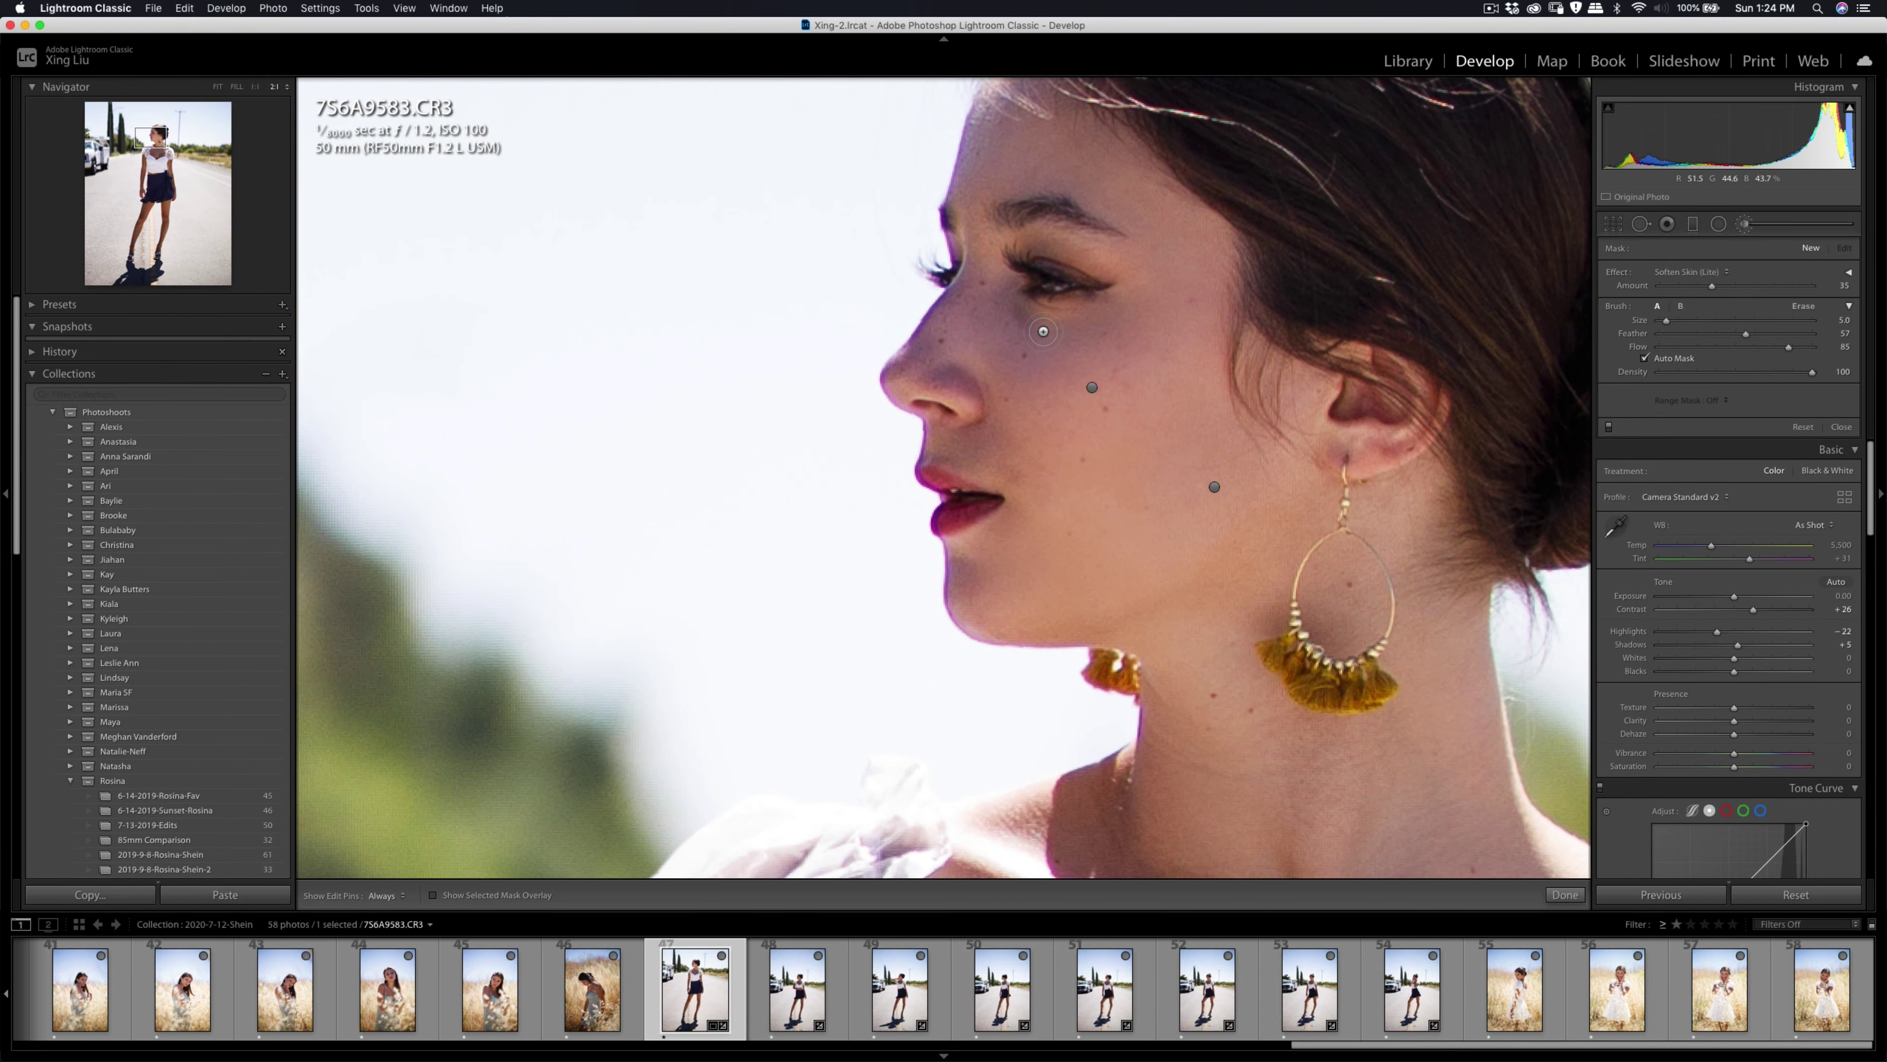
key("h")
key("h")
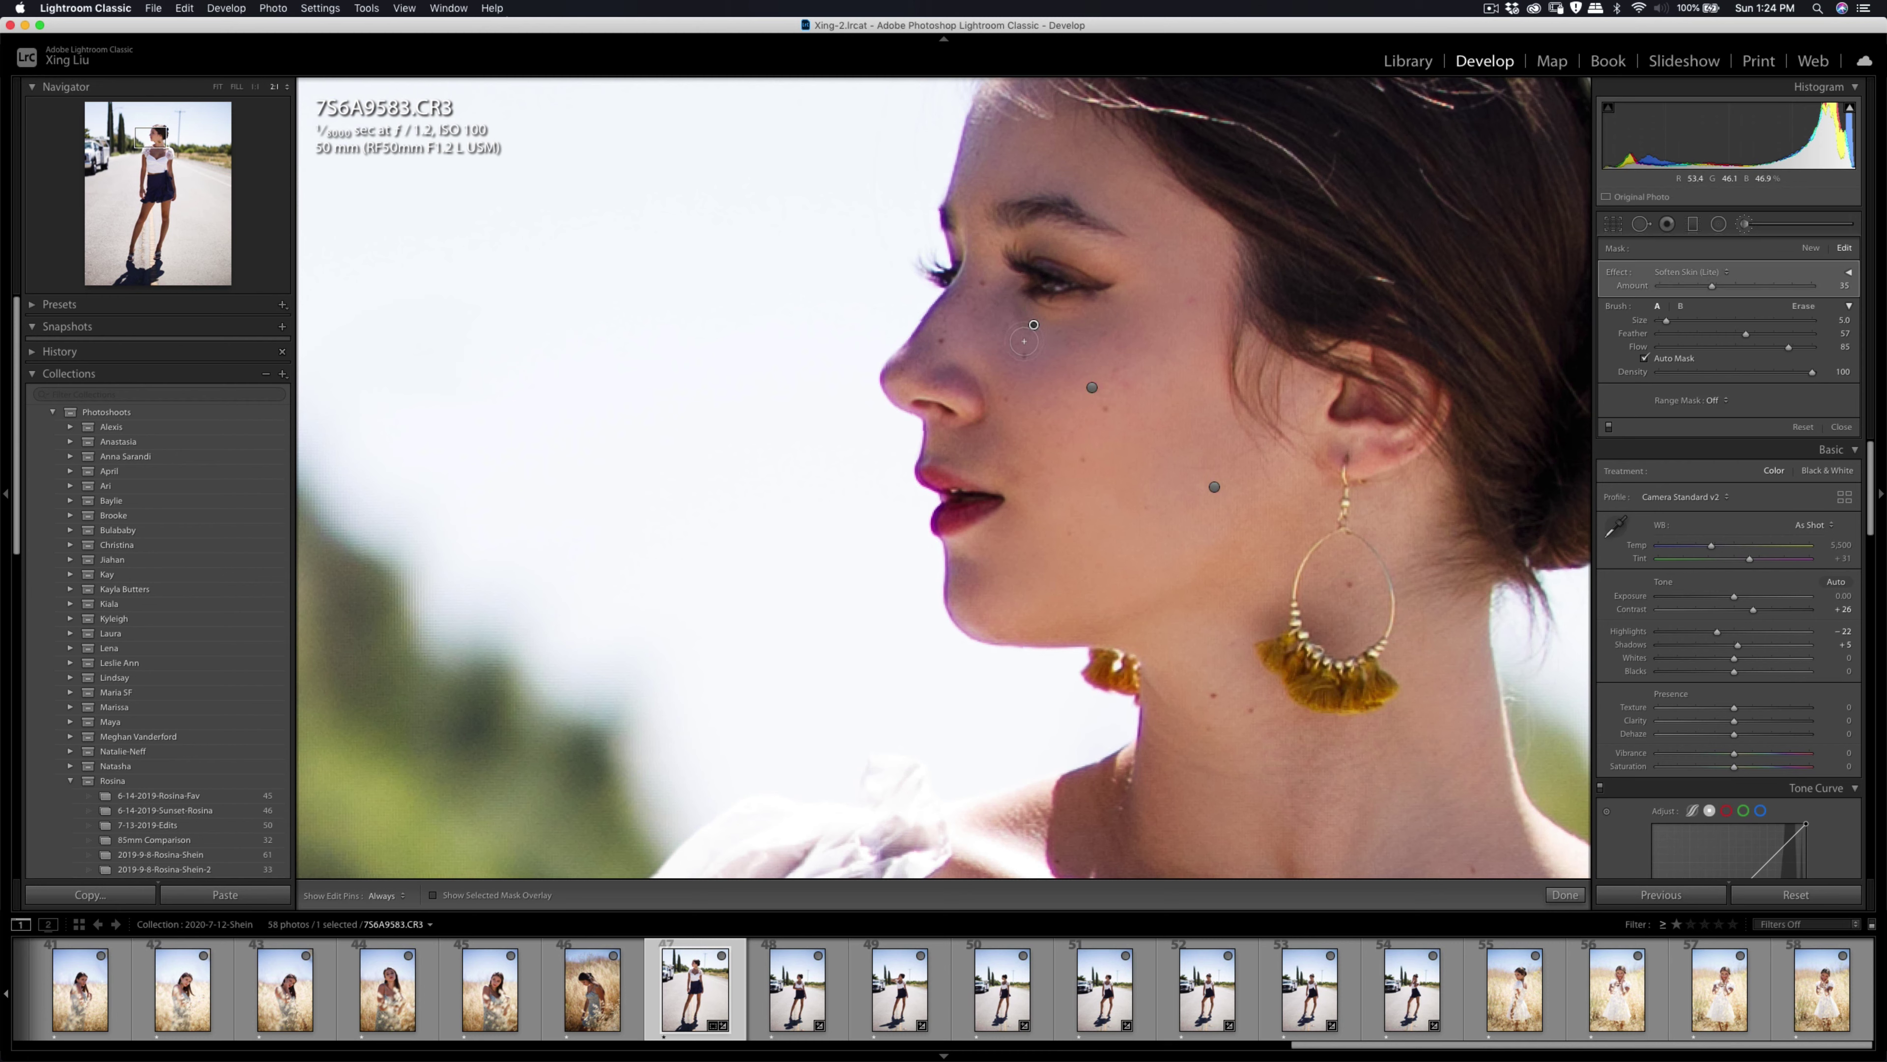
Heal the skin below the woman's eye with a size 8 spot removal stroke, and reposition the patch.
key("q")
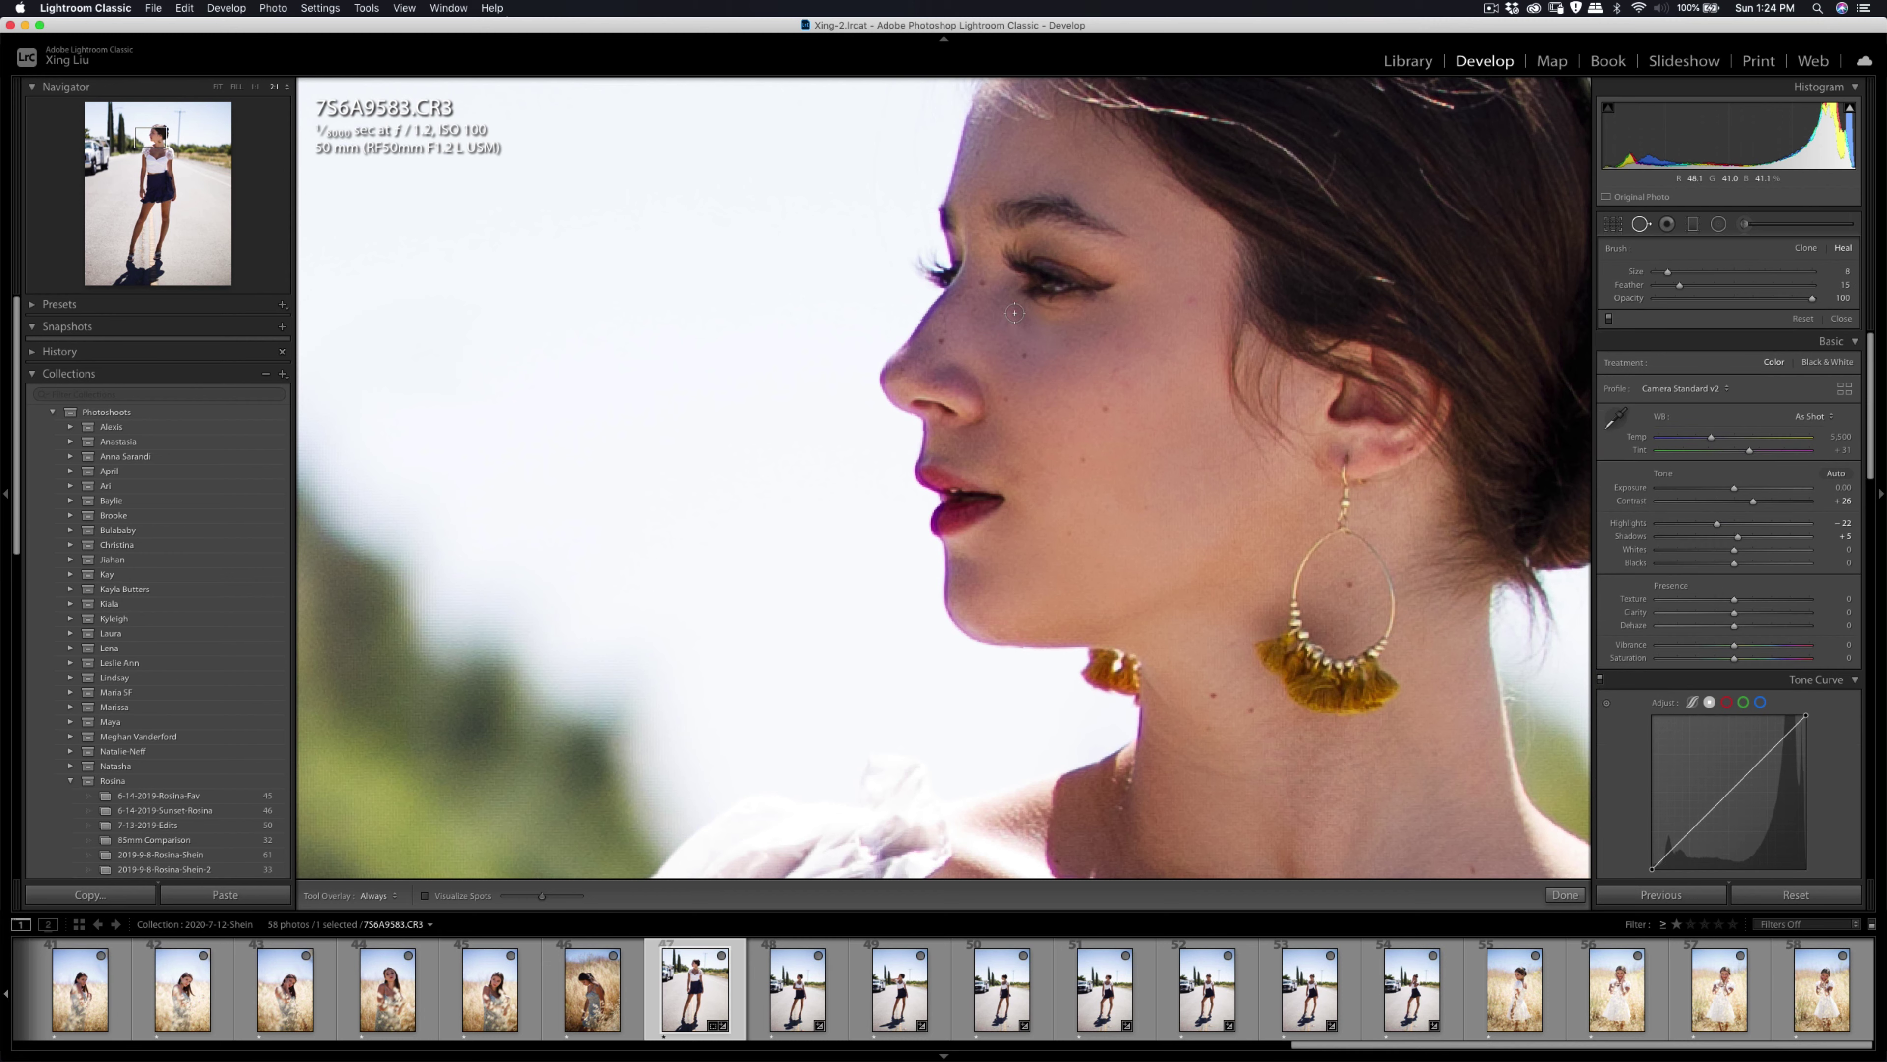
left_click_drag(1014, 312, 1026, 333)
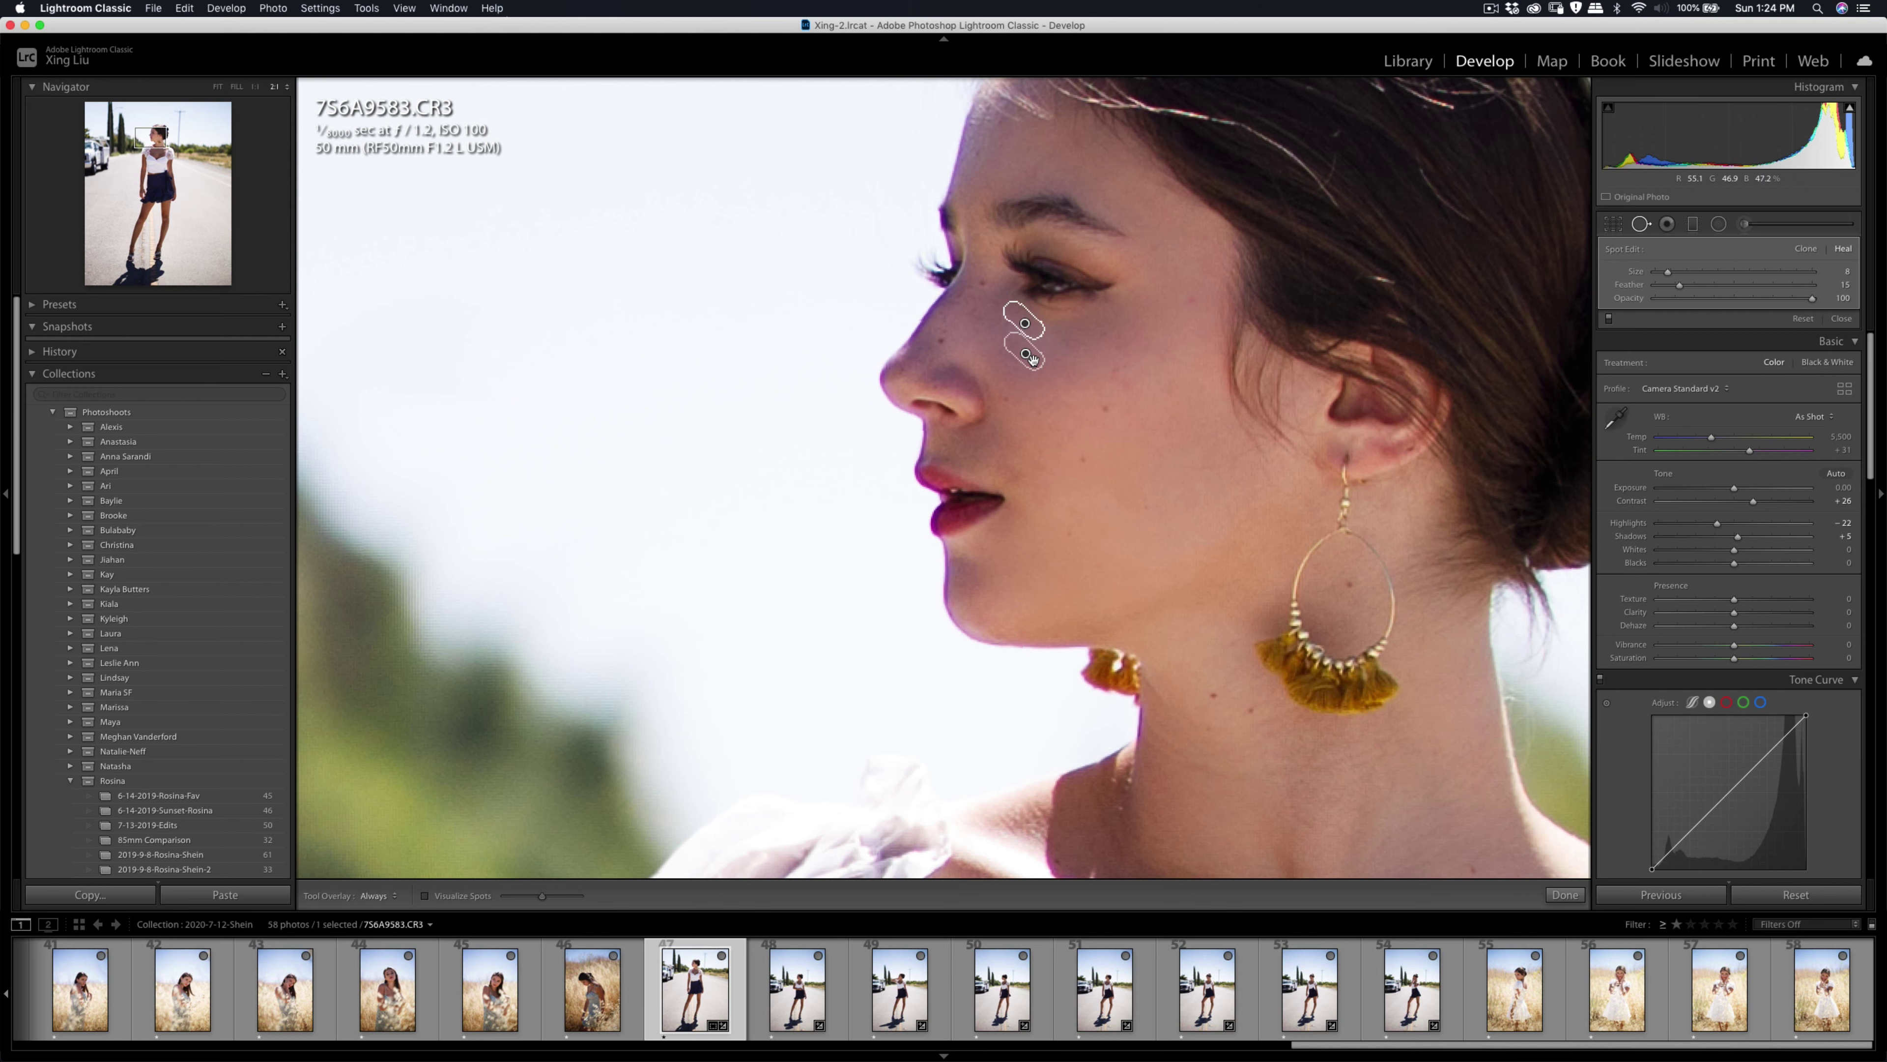
left_click_drag(1023, 353, 1048, 355)
key("q")
Brush another Soften Skin (Lite) adjustment over the woman's cheek with brush size 7, hiding the edit pins while painting.
key("k")
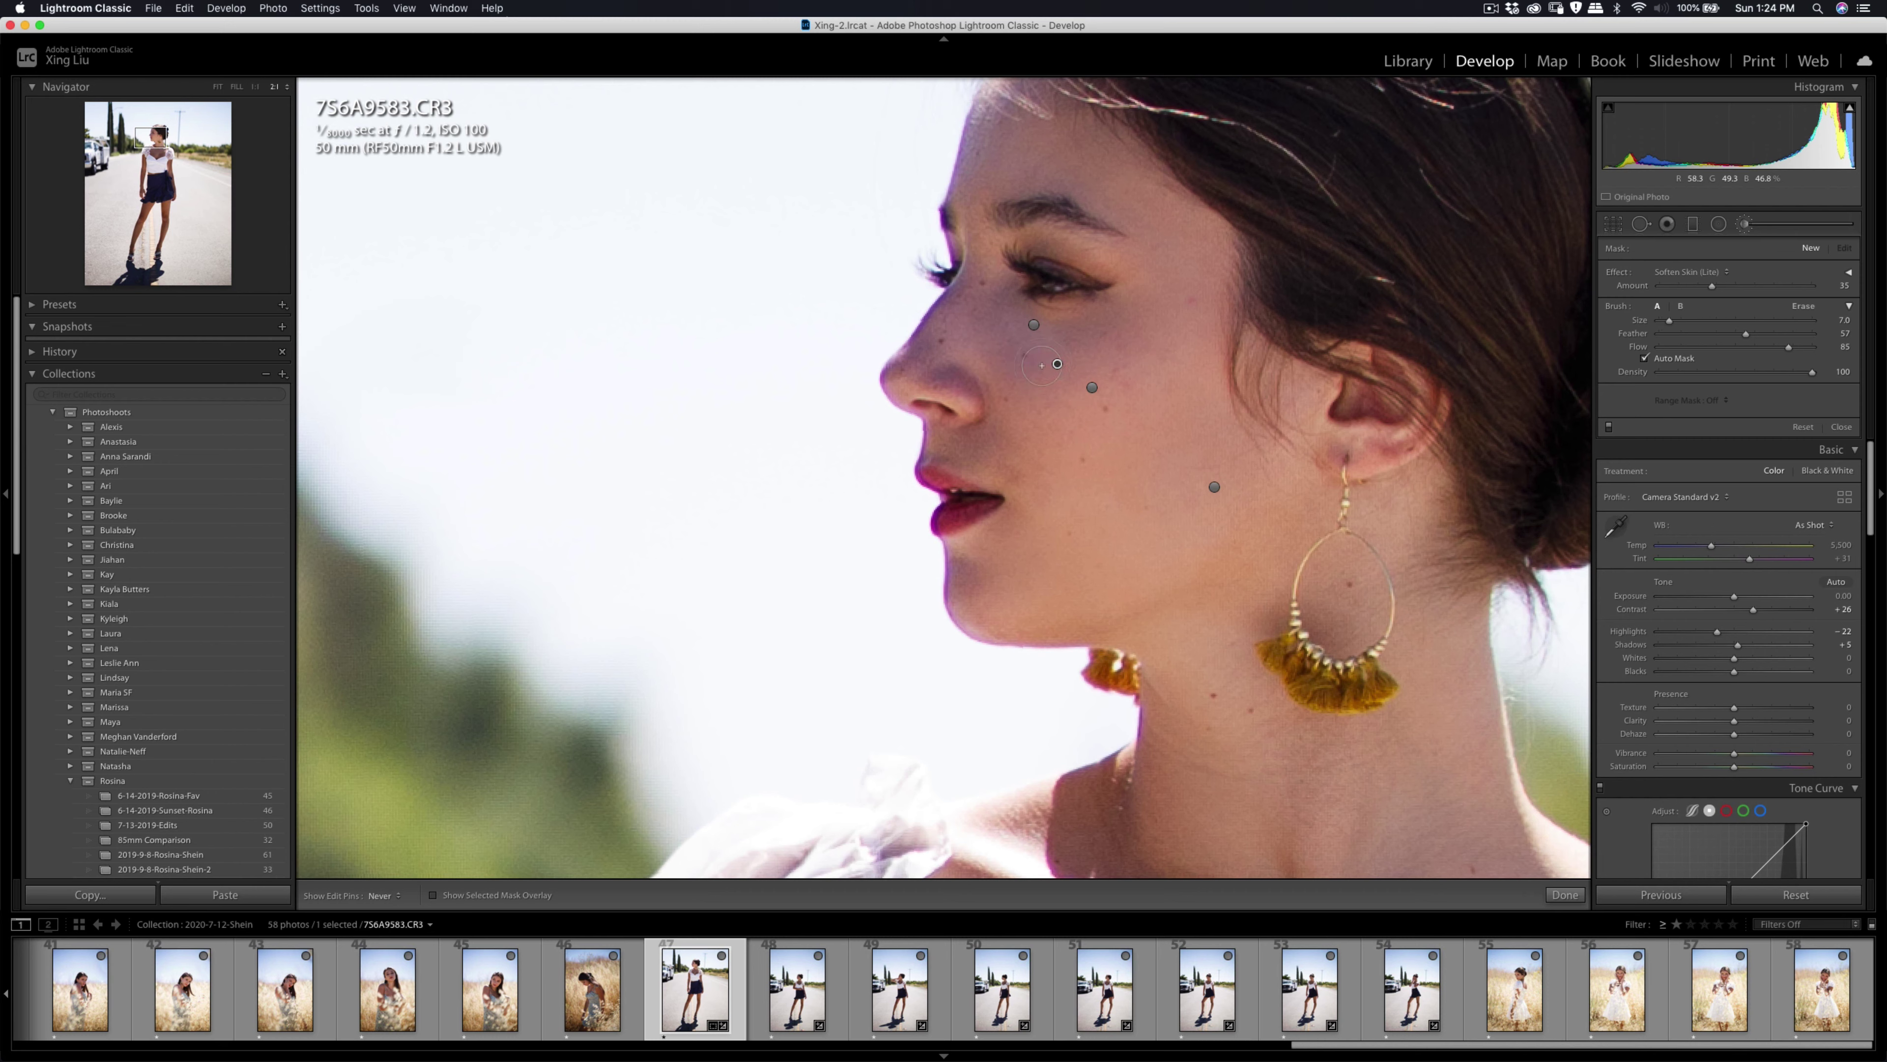
key("h")
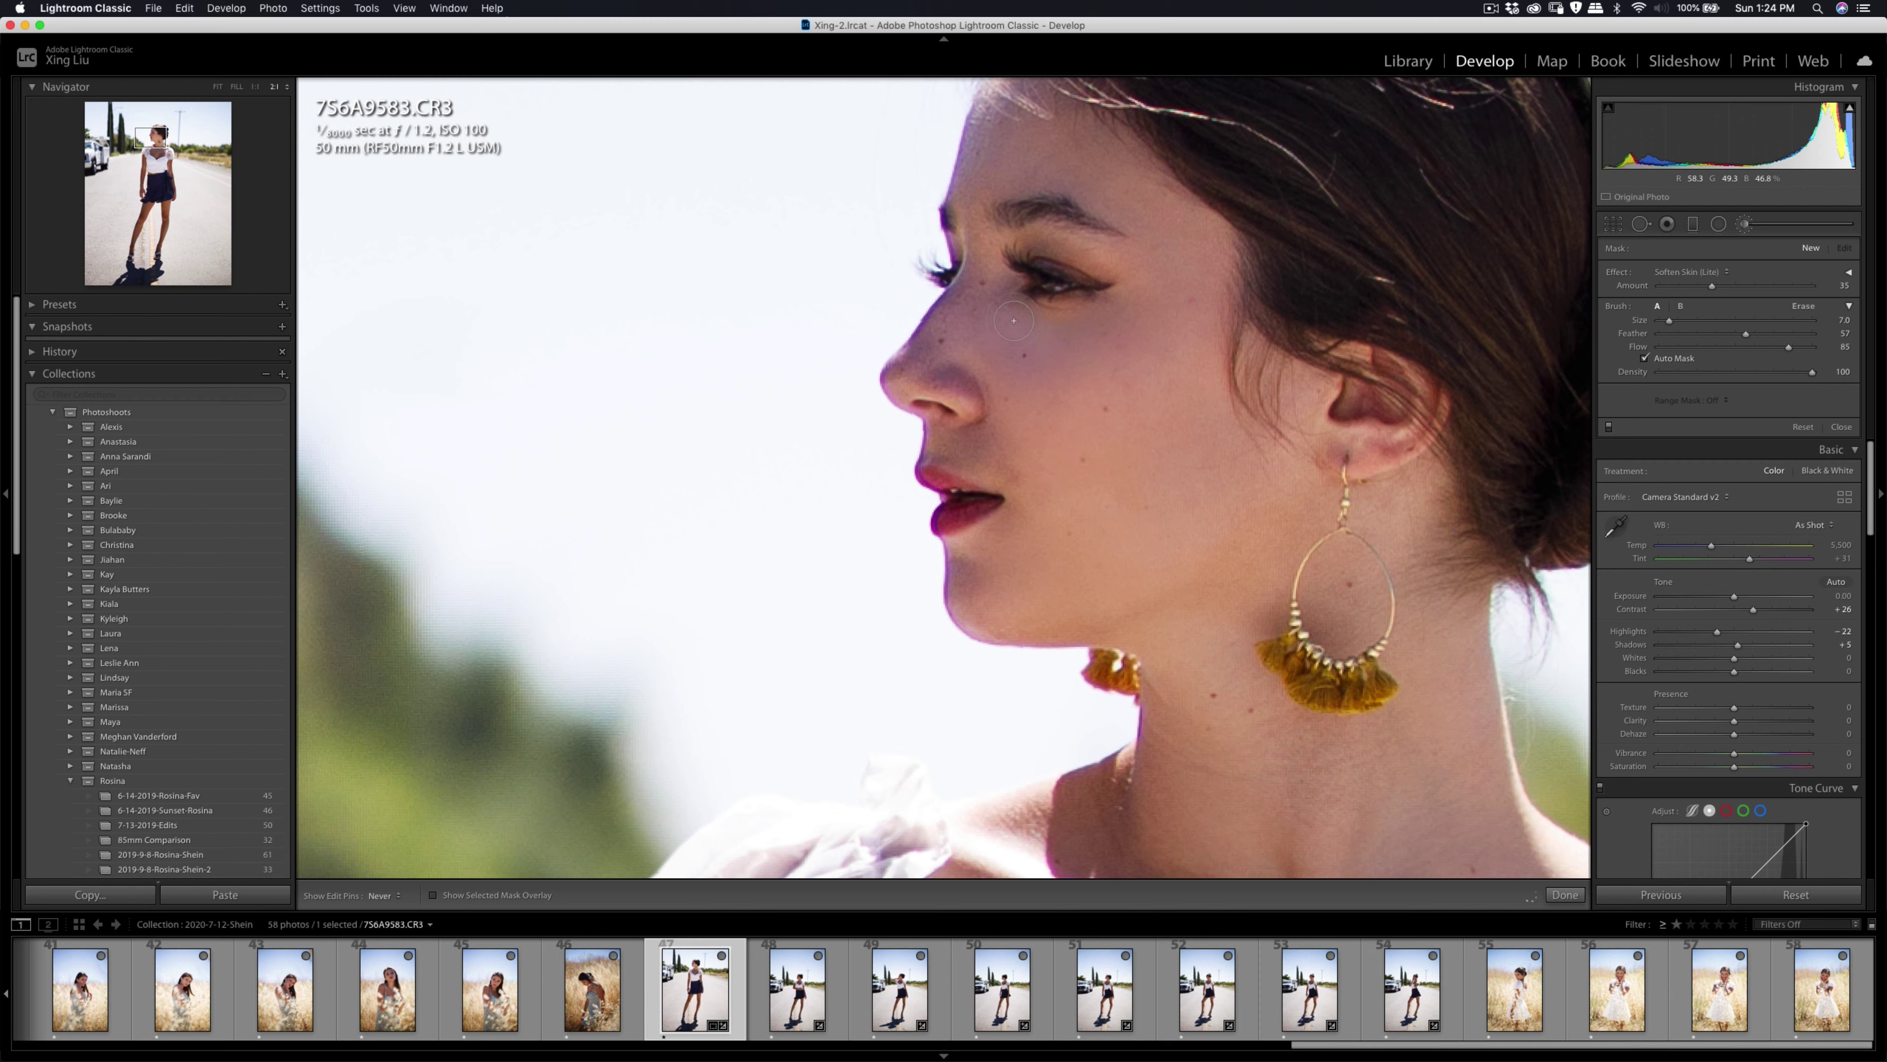
mouse_move(1099, 338)
left_mouse_down()
mouse_move(1114, 400)
mouse_move(1025, 390)
left_mouse_up()
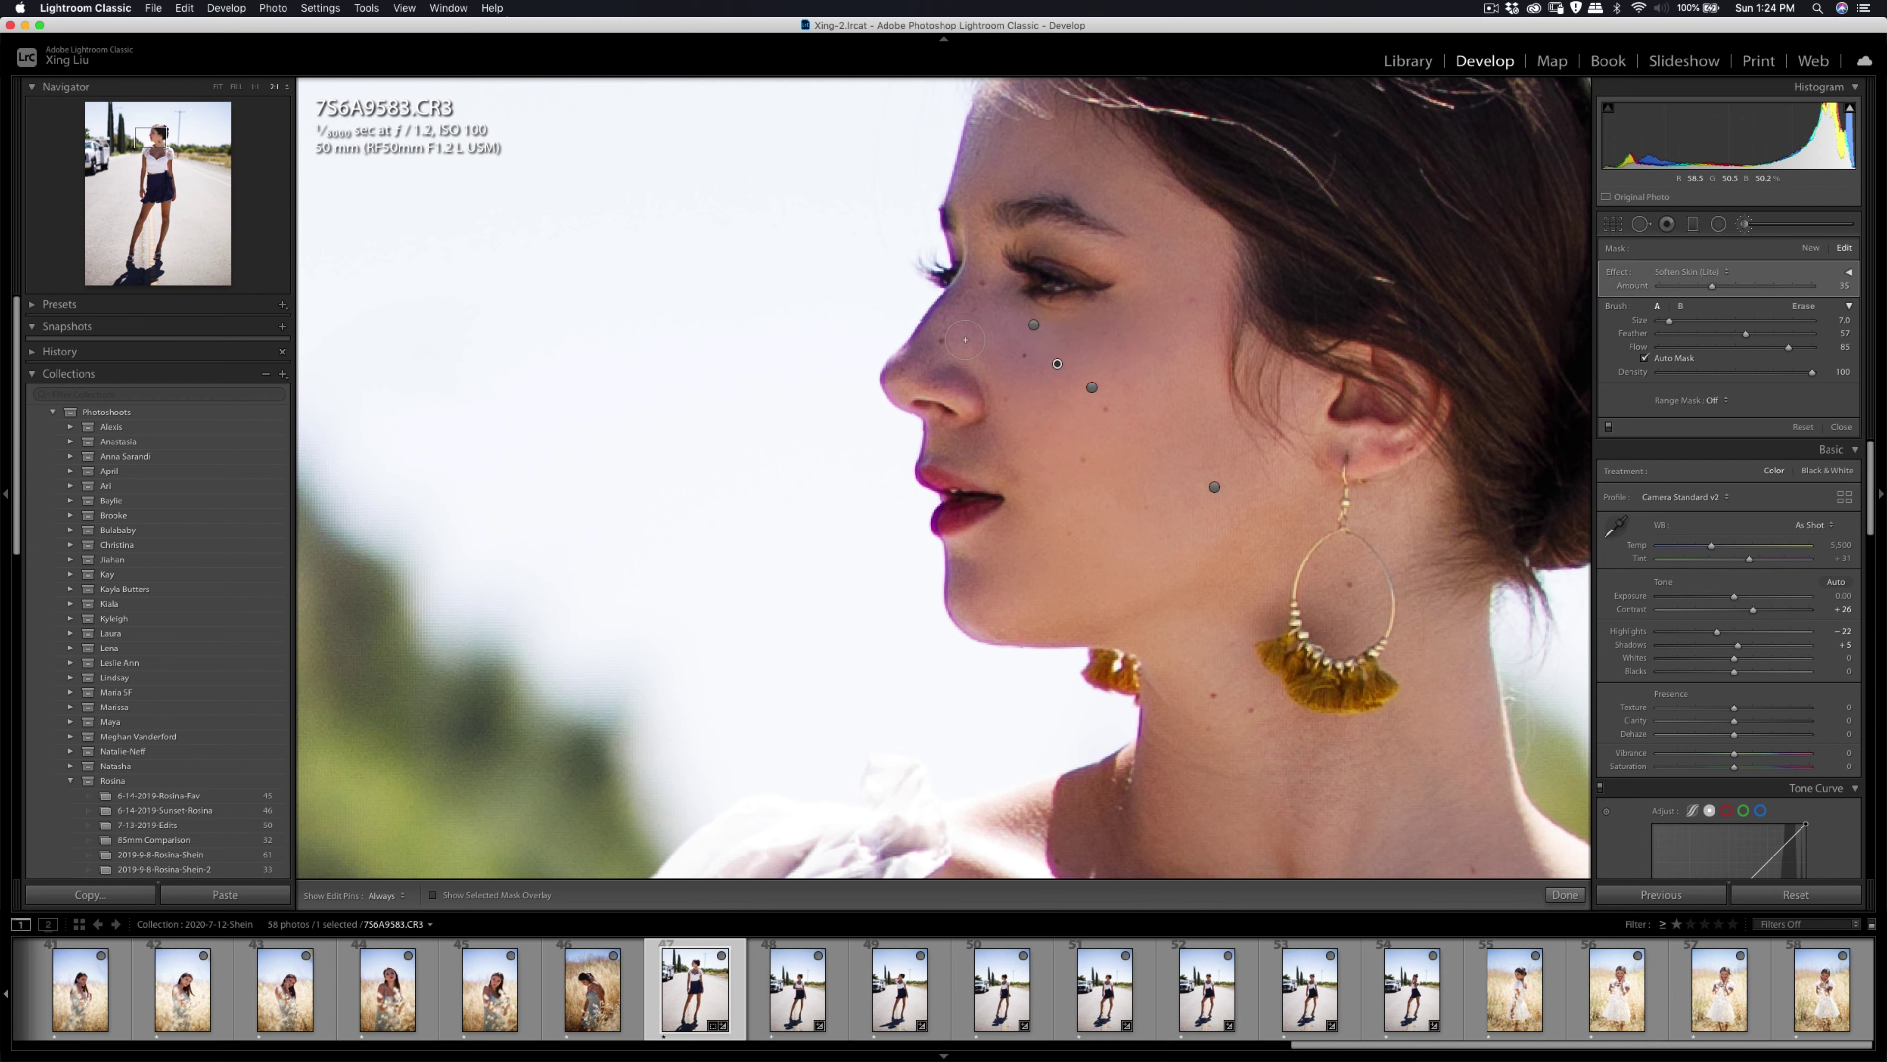
key("h")
key("k")
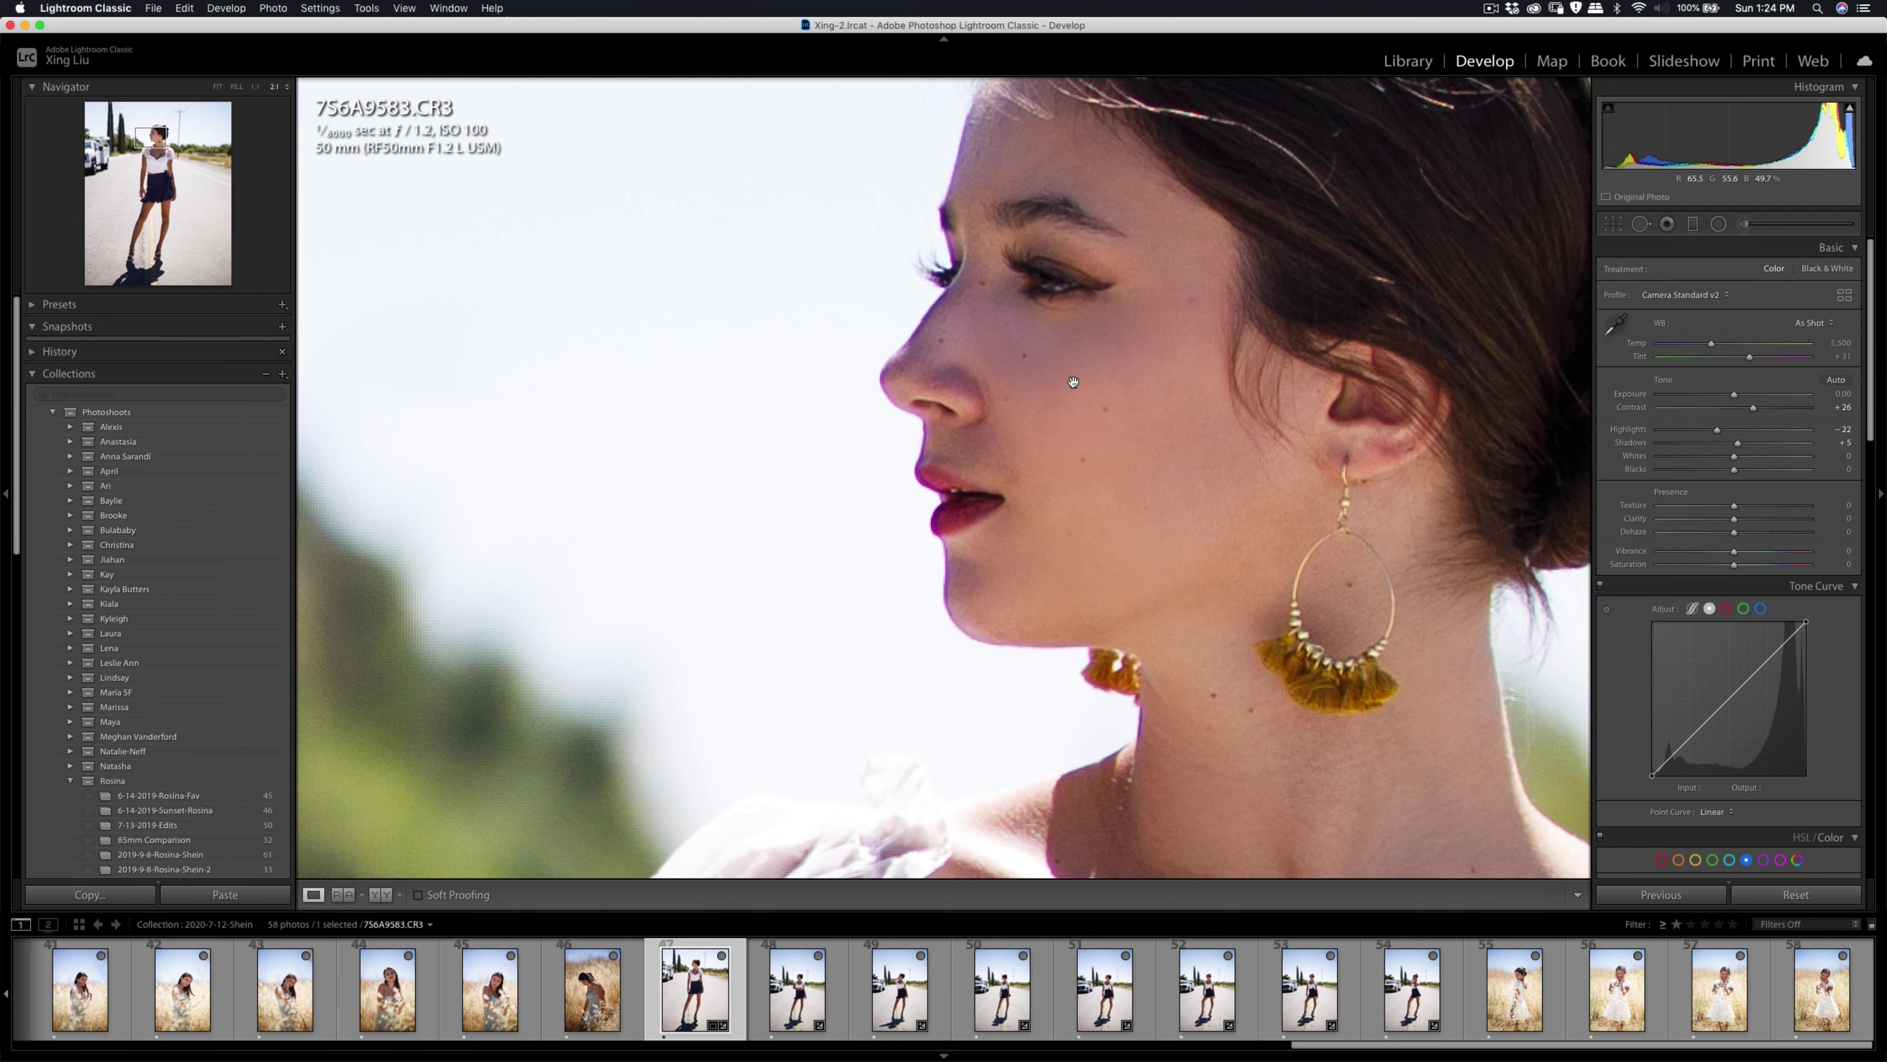
Rotate the crop of the full-length street portrait slightly to refine its straightening, and apply the crop.
key("super+minus")
key("super+minus")
key("super+minus")
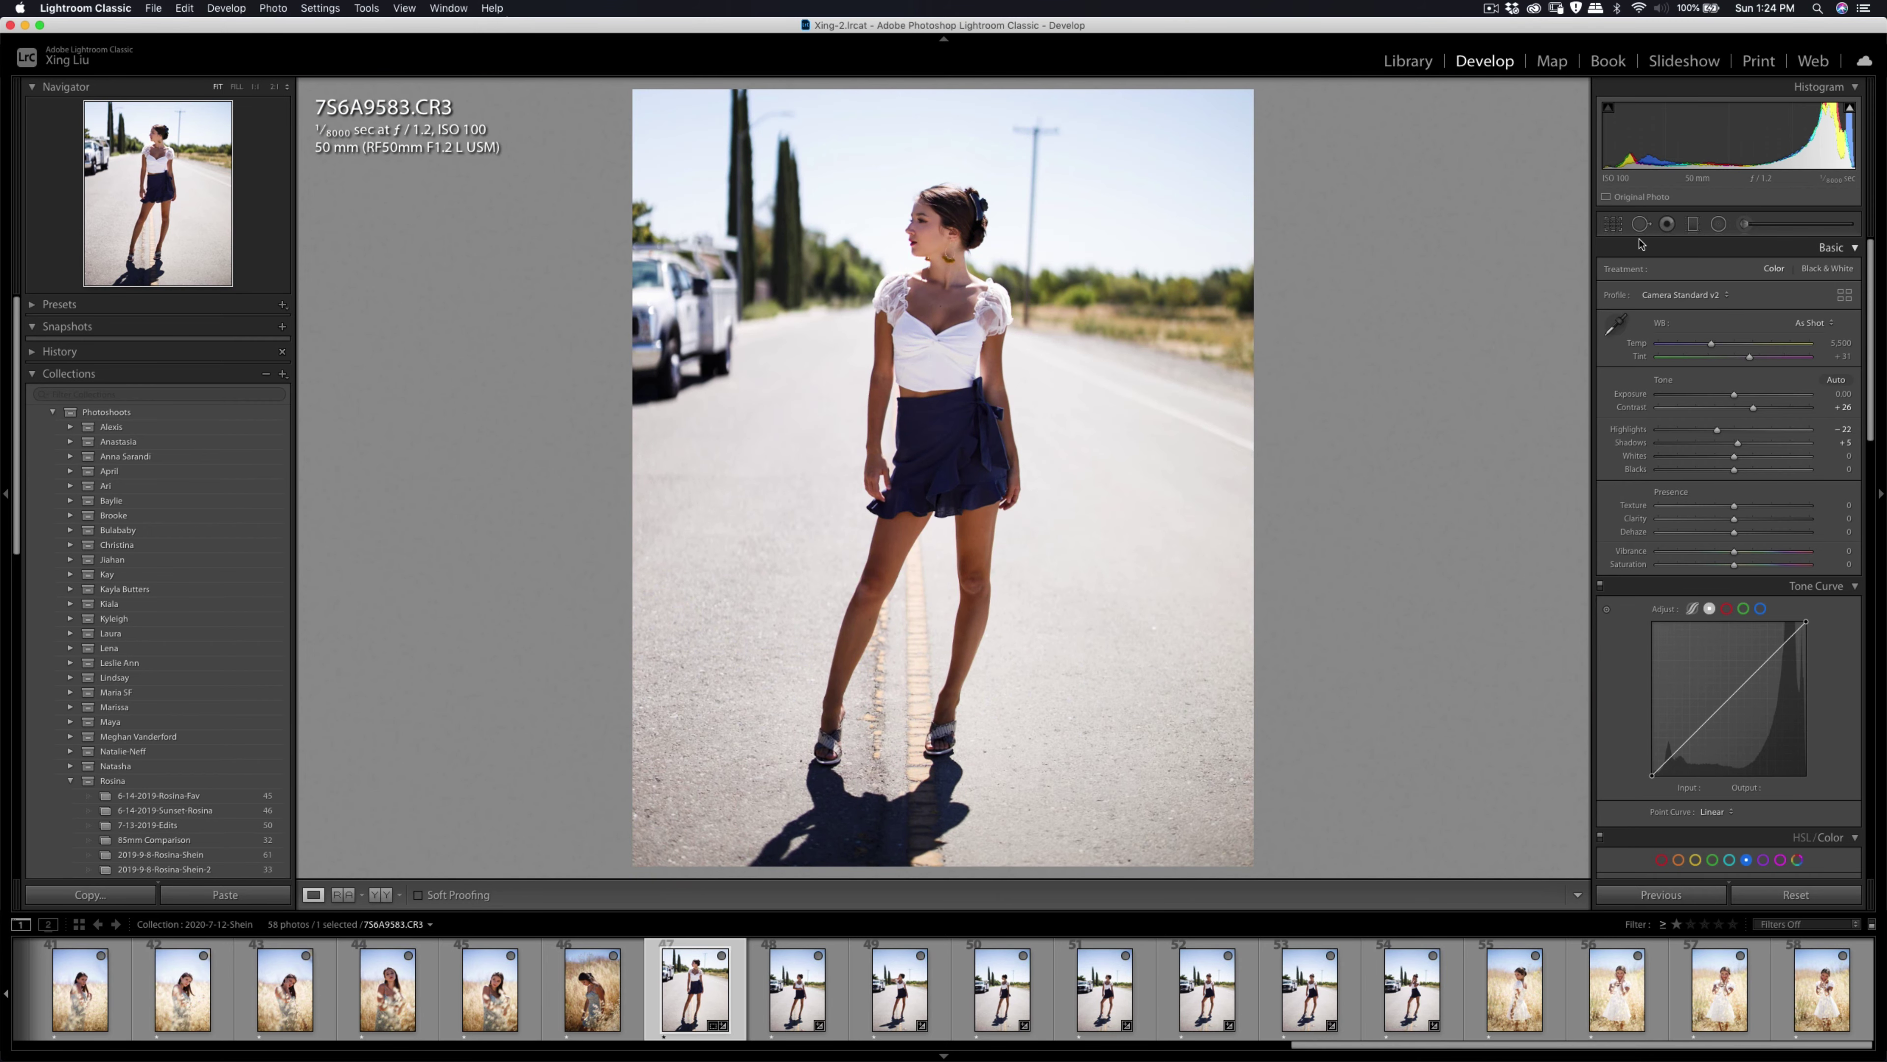
key("r")
left_click_drag(1039, 307, 1041, 306)
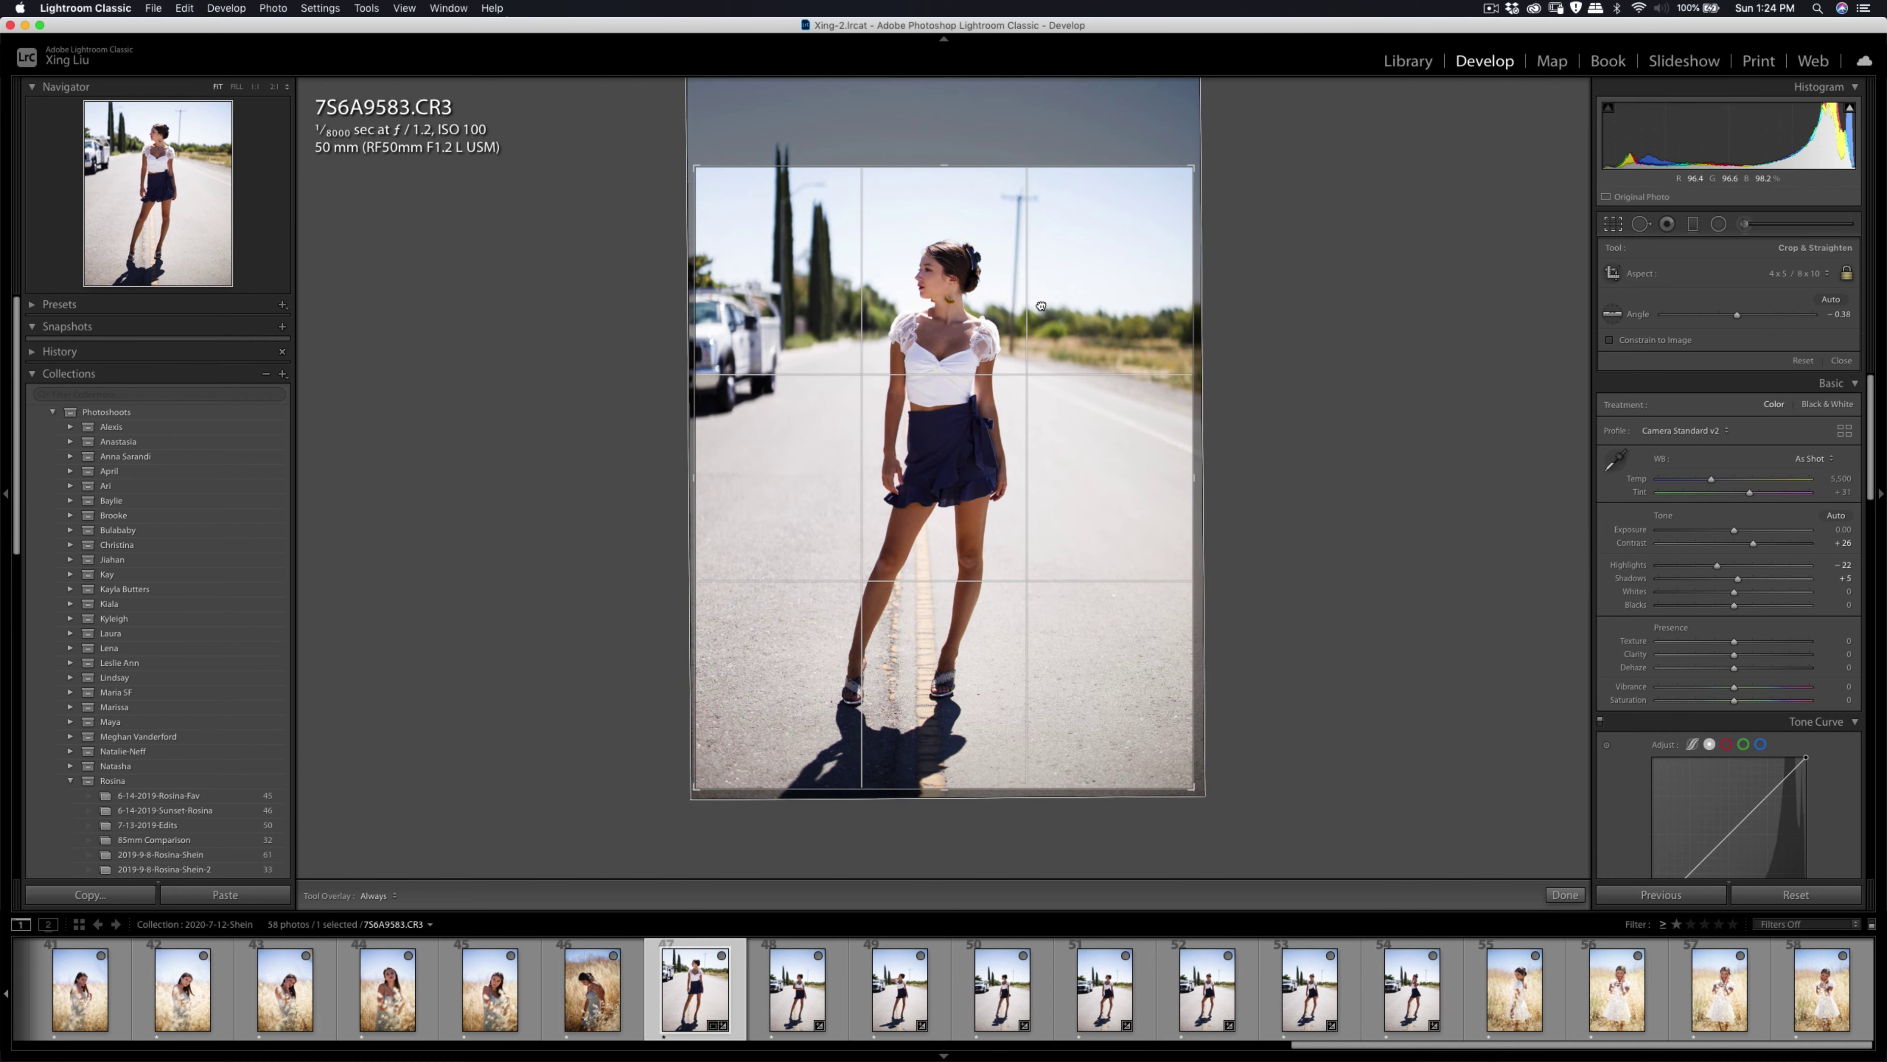
key("r")
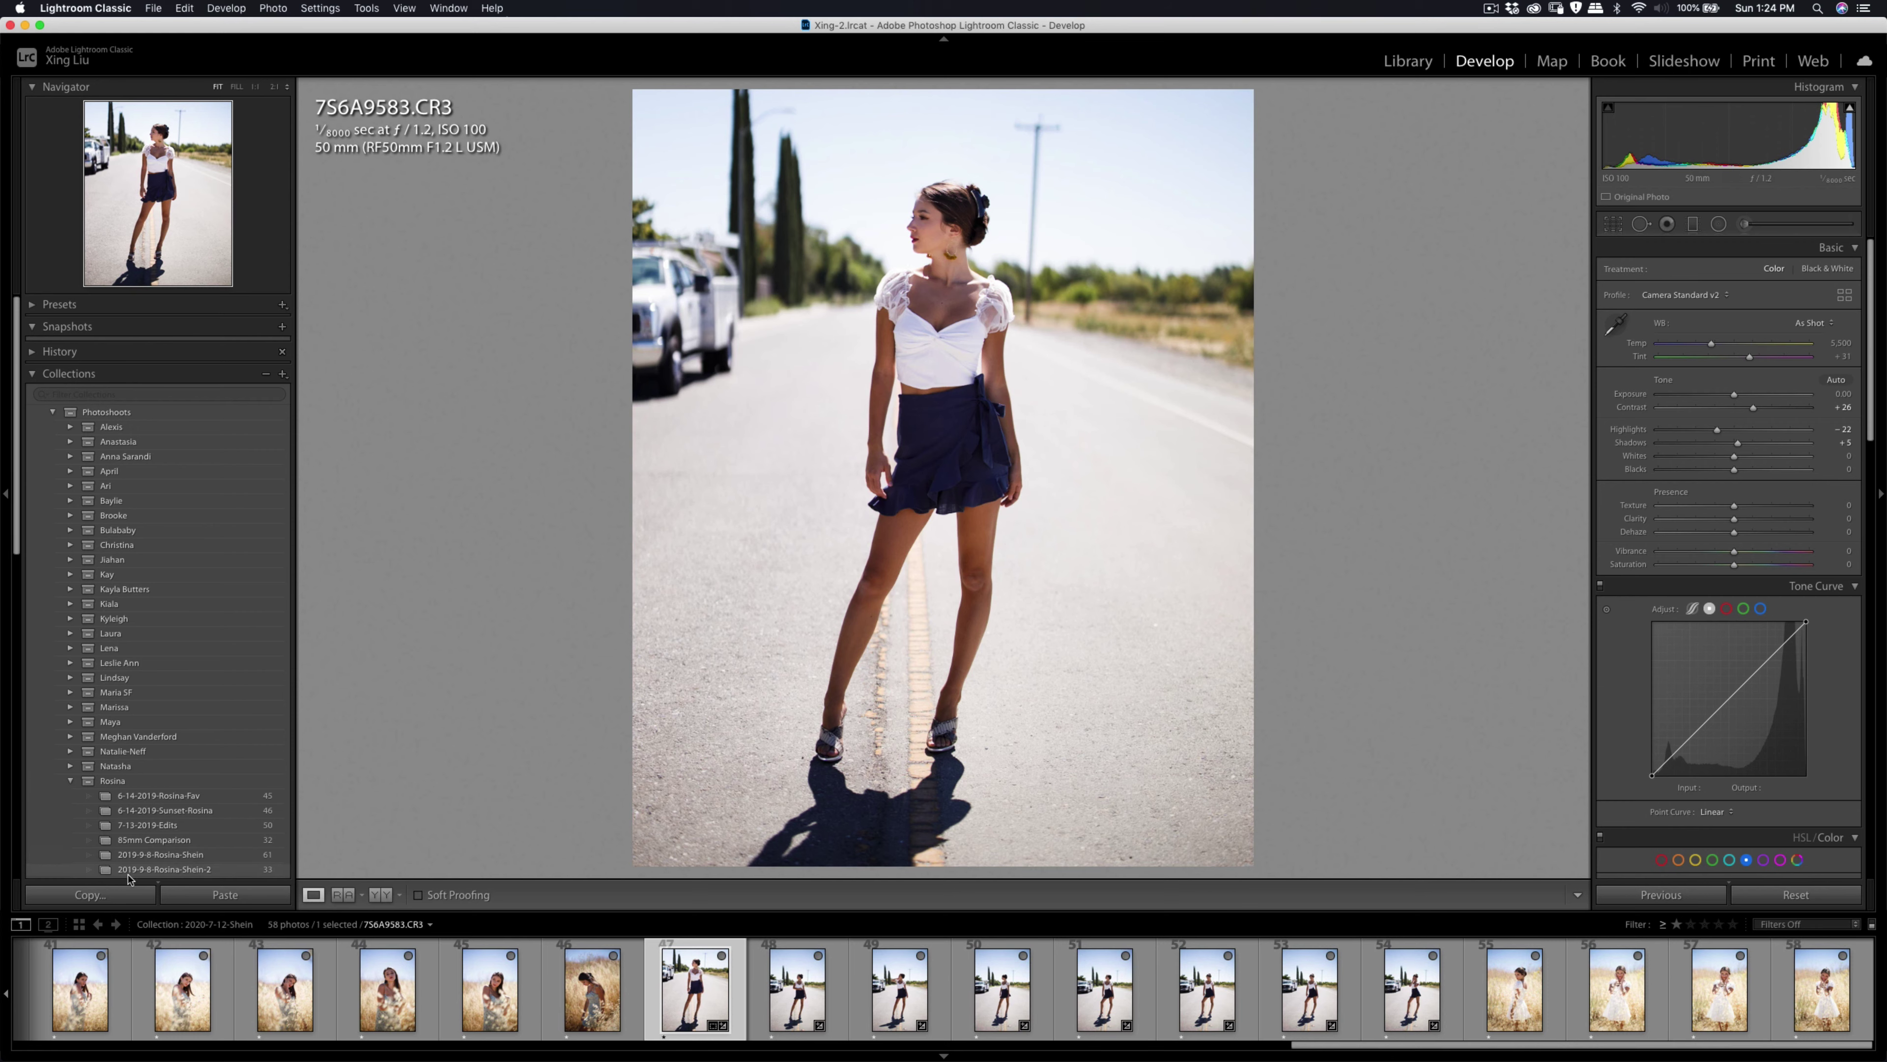
Copy the finished photo's develop settings and paste them onto the seven following street photos, numbers 48 to 54.
left_click(120, 894)
left_click(1183, 528)
left_click(807, 996)
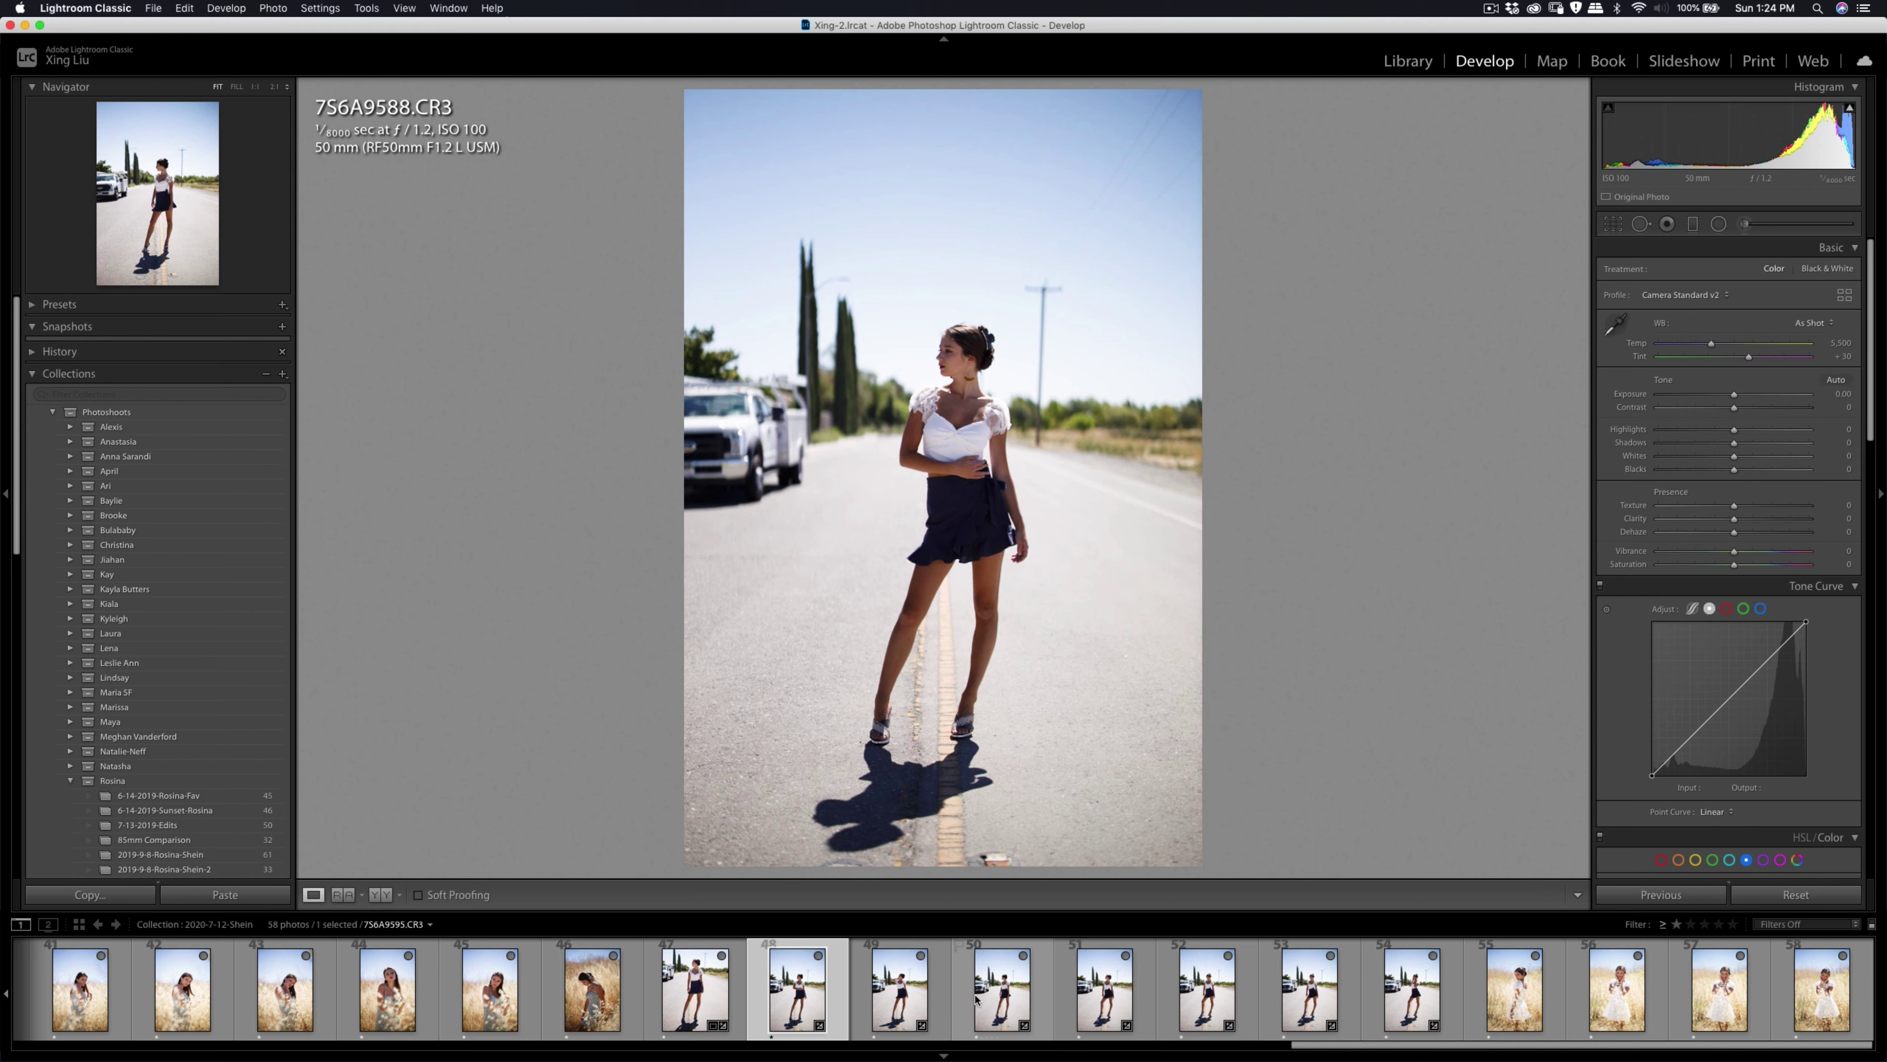
left_click(1411, 992, "shift")
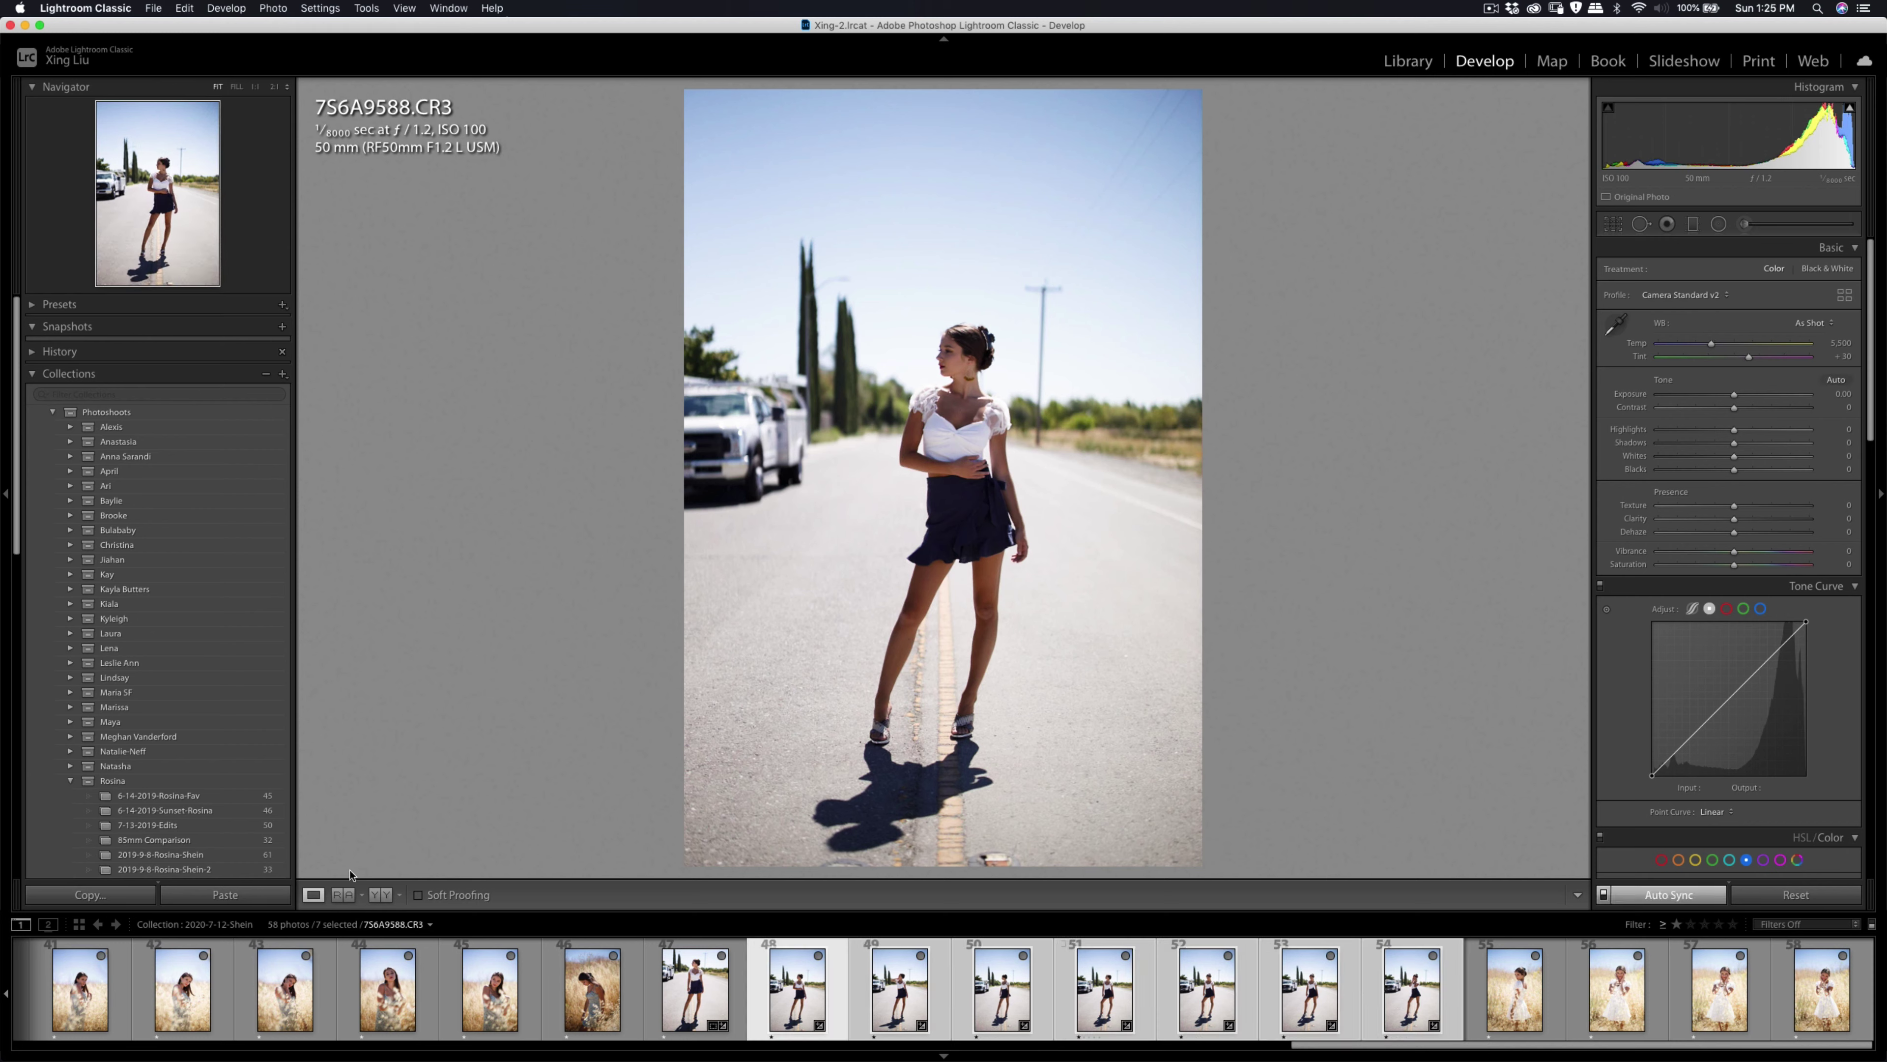
left_click(252, 901)
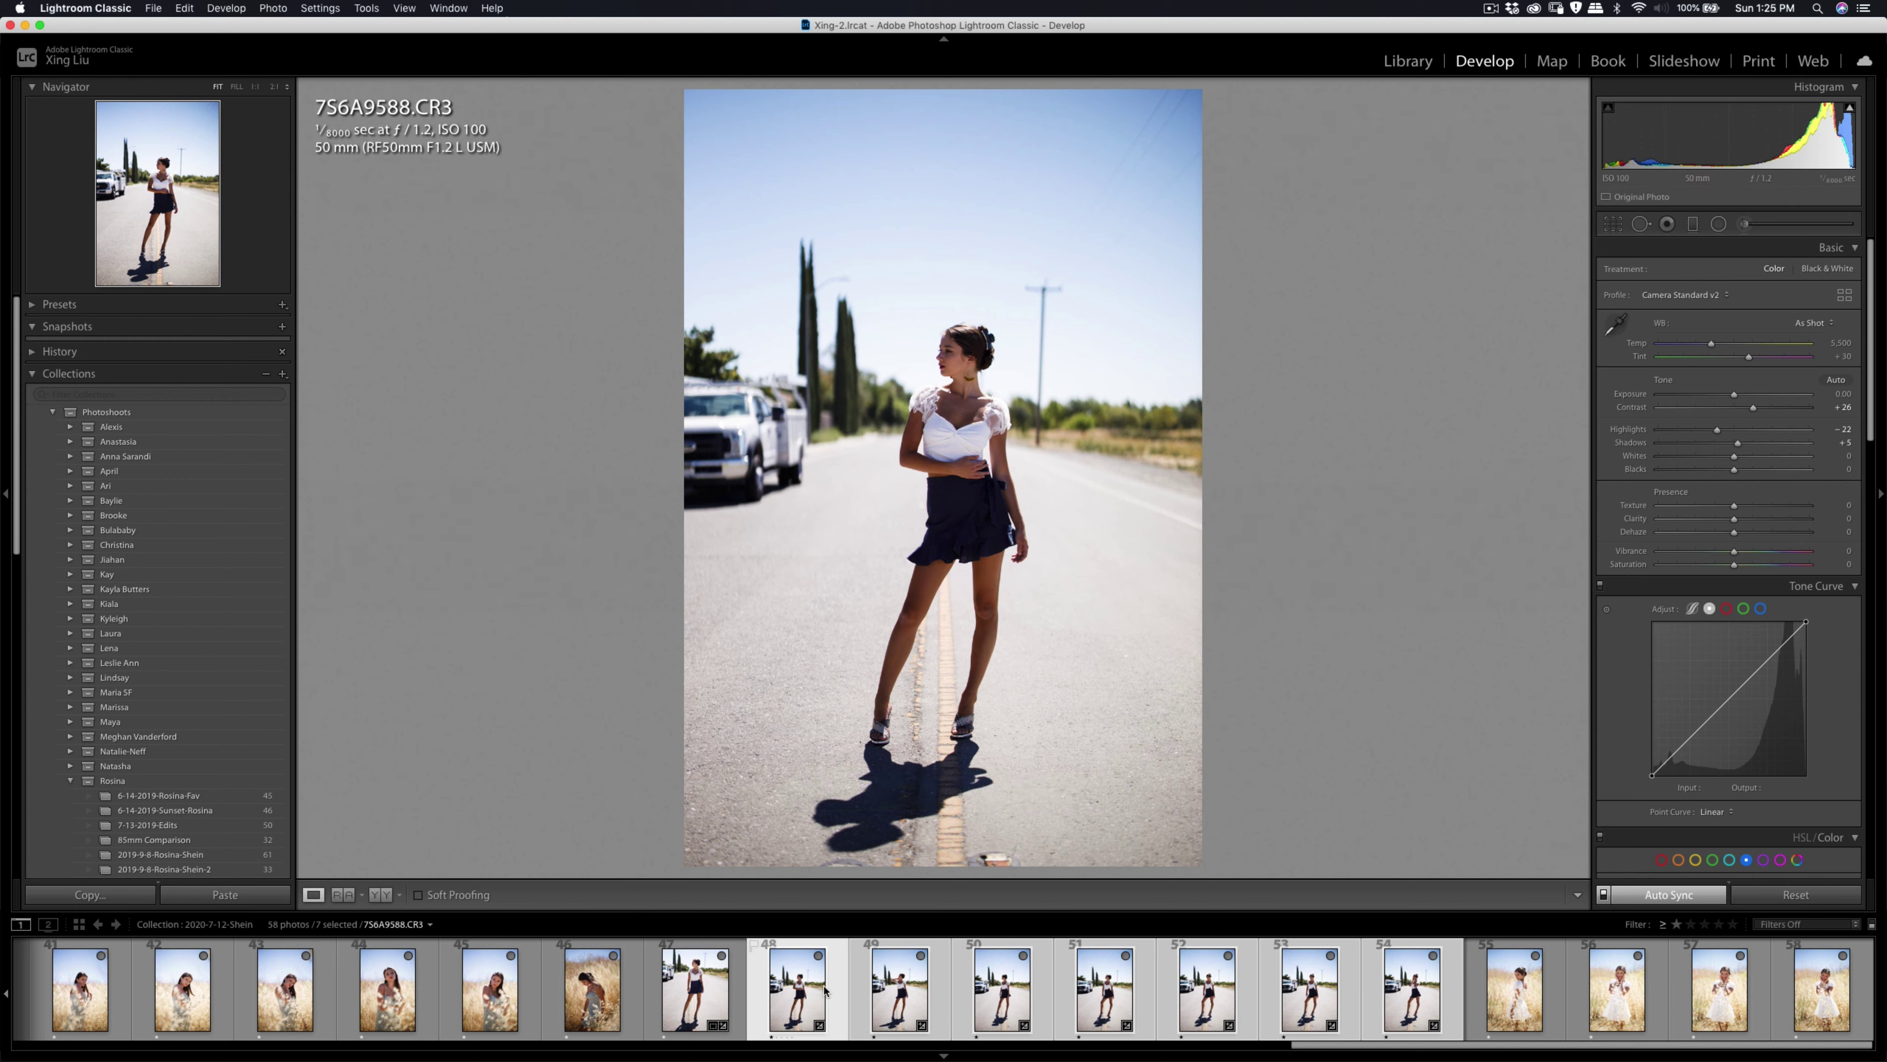
Export the finished street portrait, photo 47, to the specified folder on the hard drive.
left_click(707, 988)
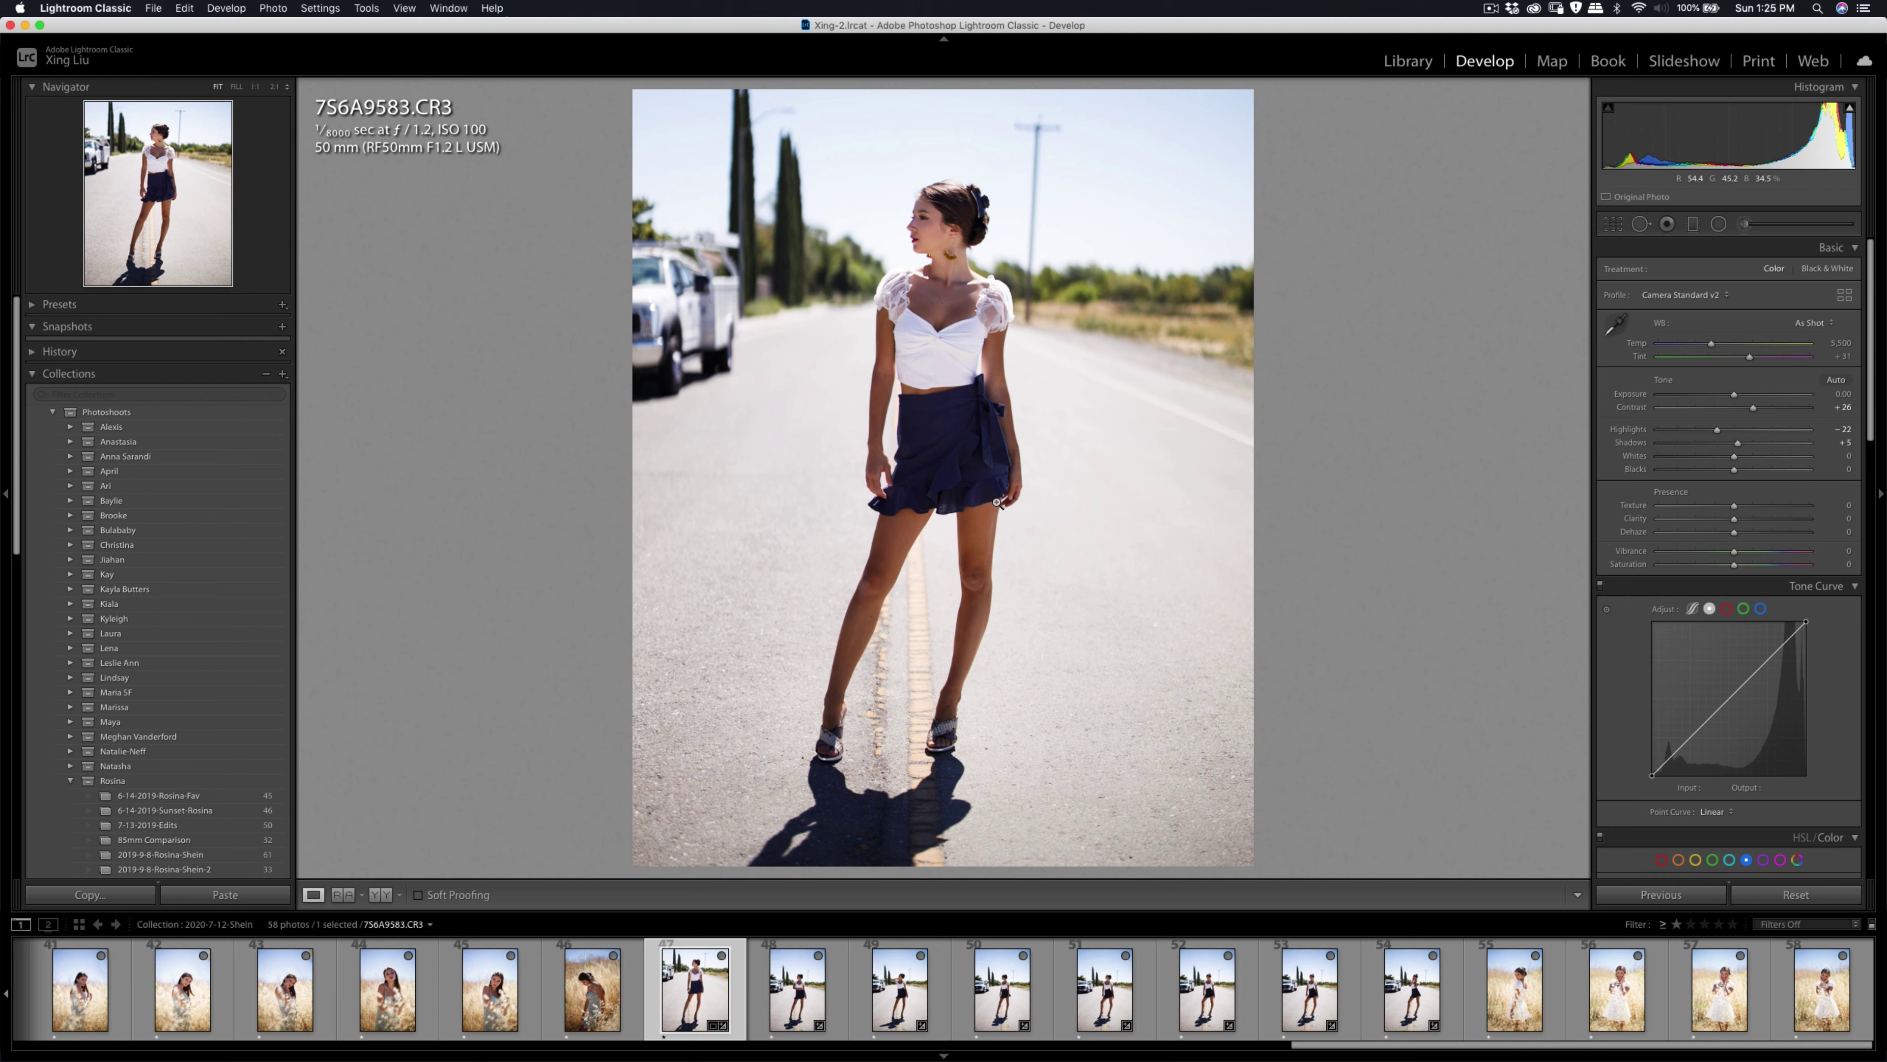
key("super+shift+e")
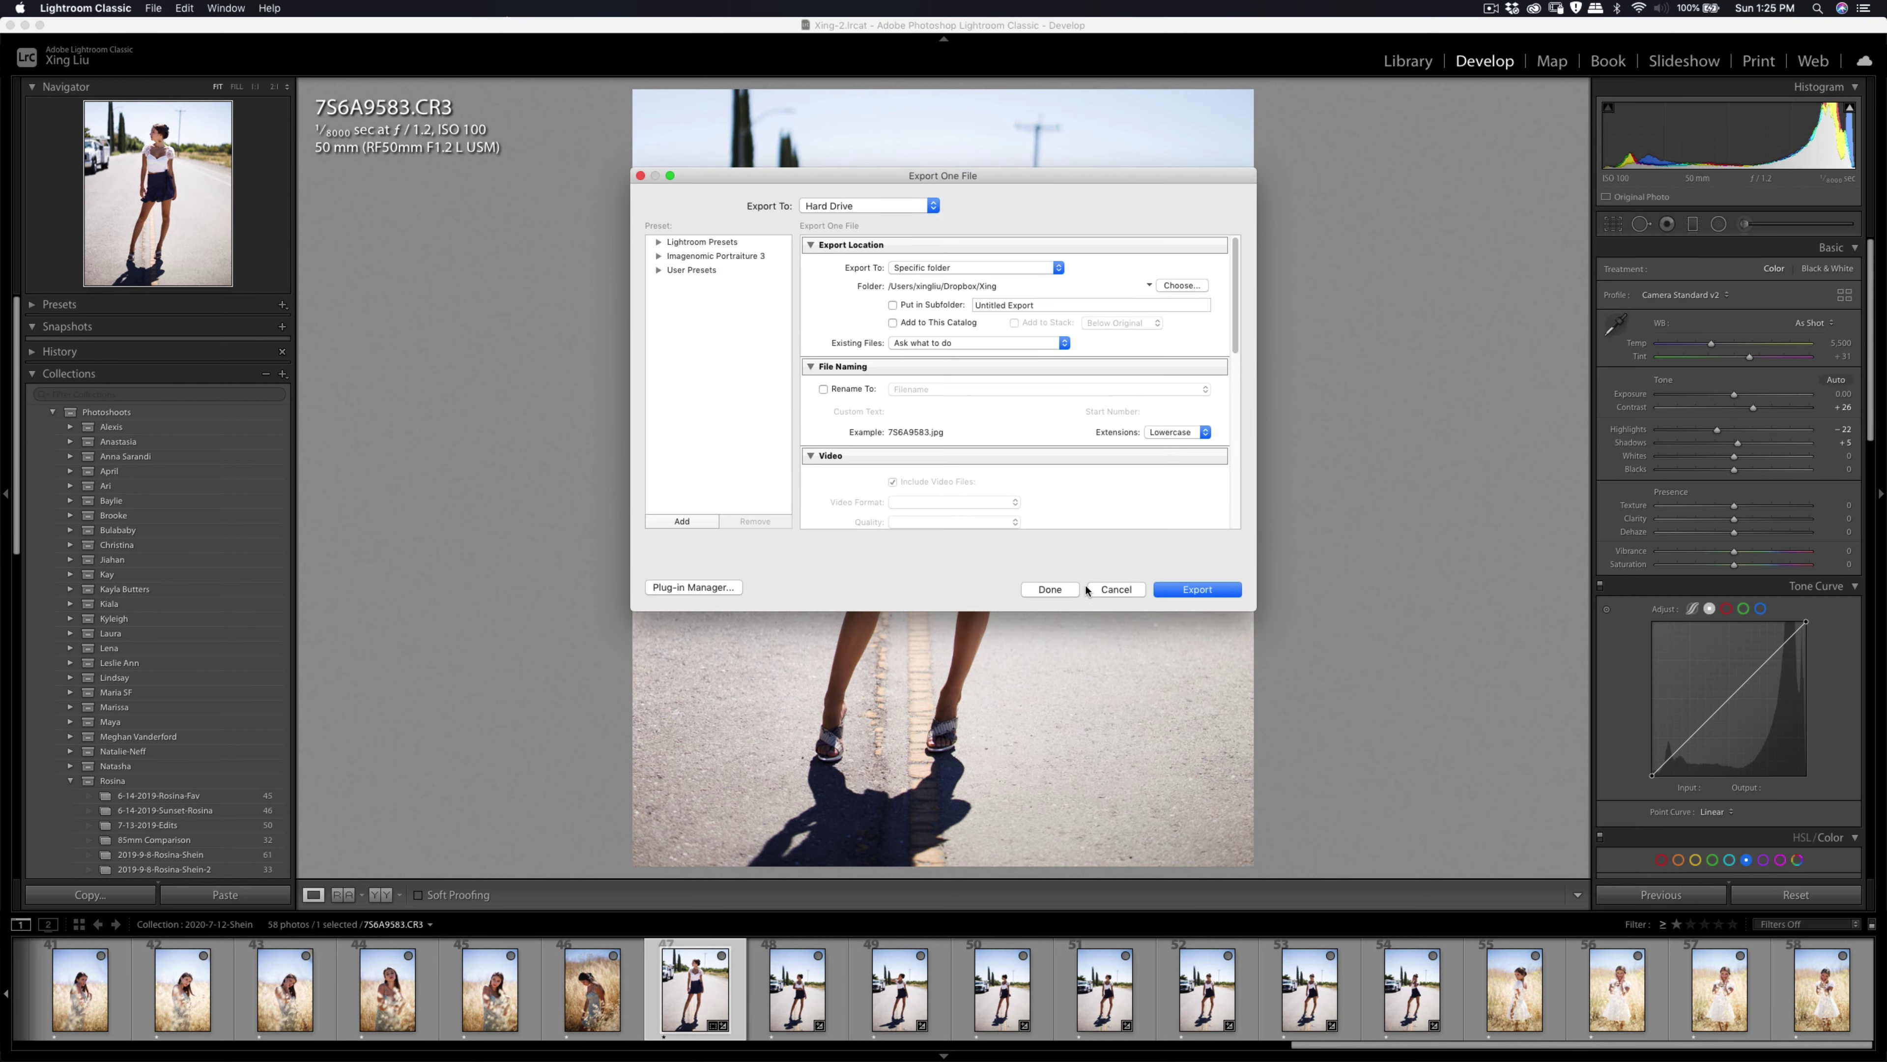
left_click(1193, 599)
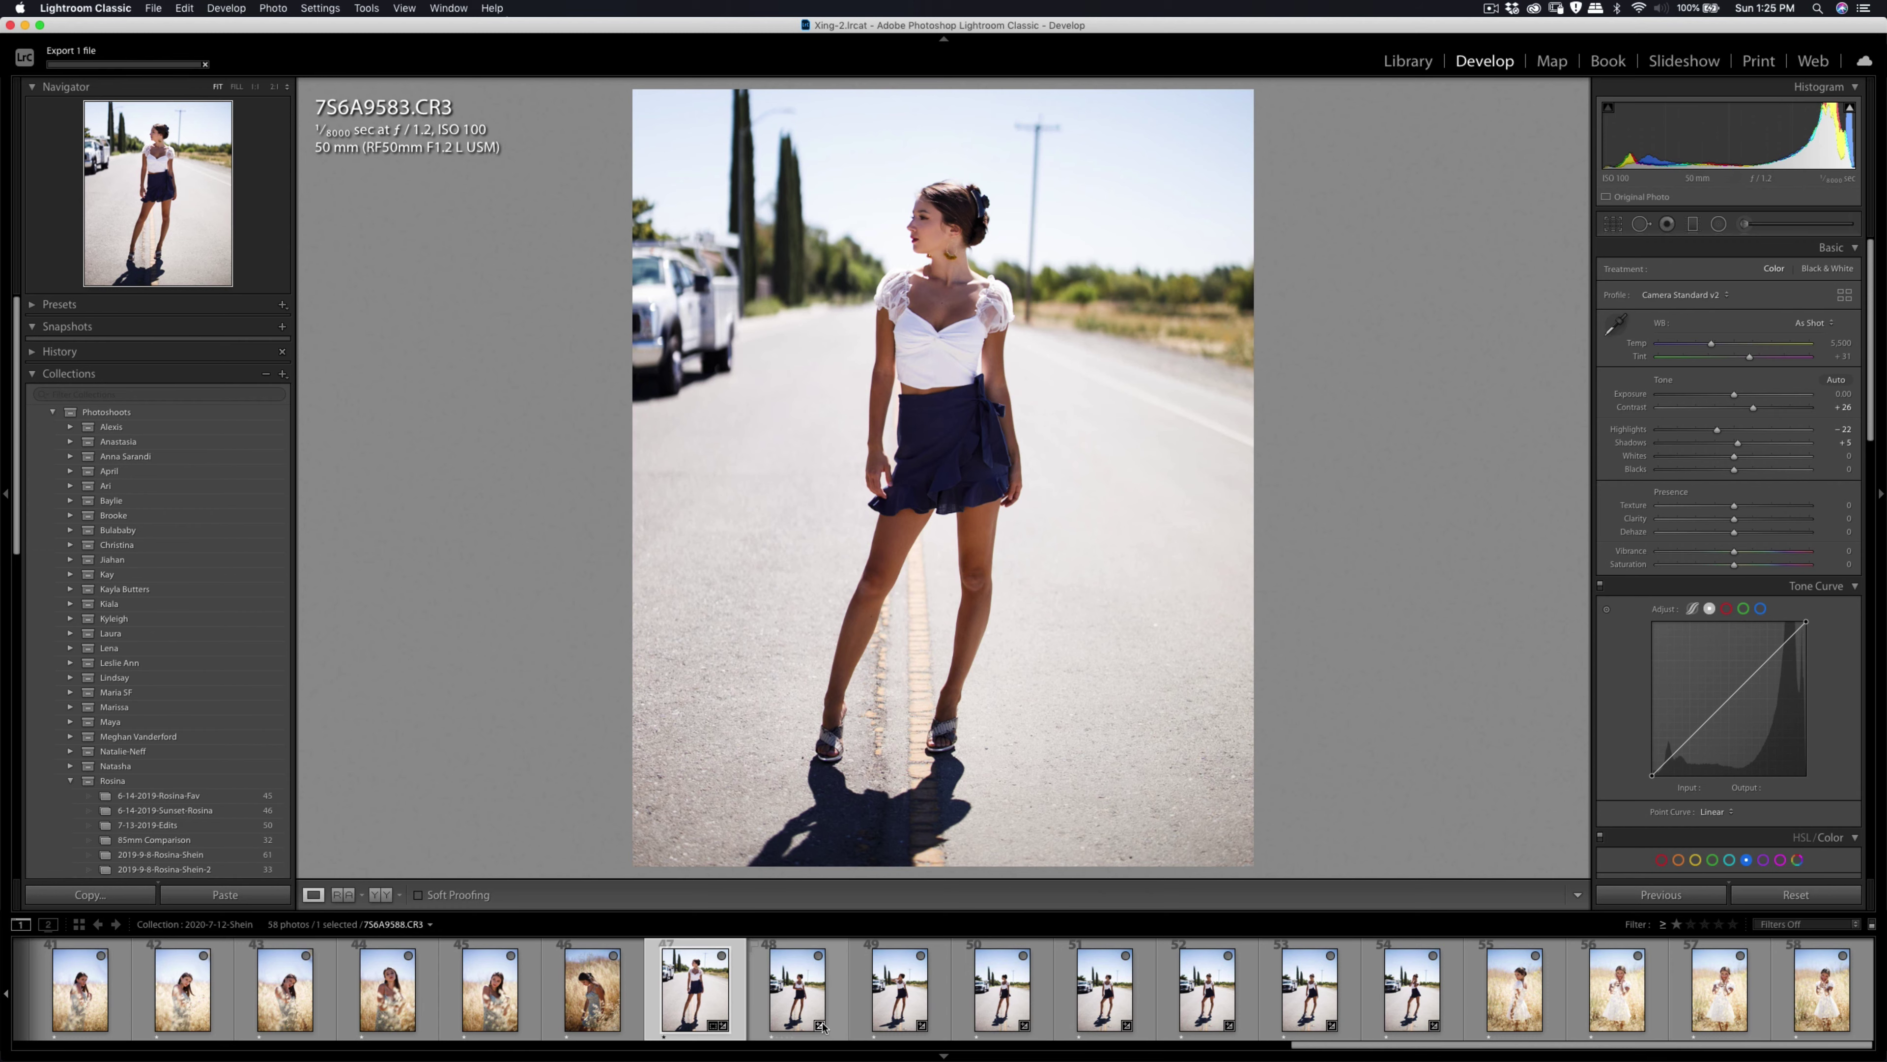
Enable lens profile corrections on the dry-grass field portrait, photo 46, setting Distortion to 86 and lowering Vignetting.
left_click(582, 1008)
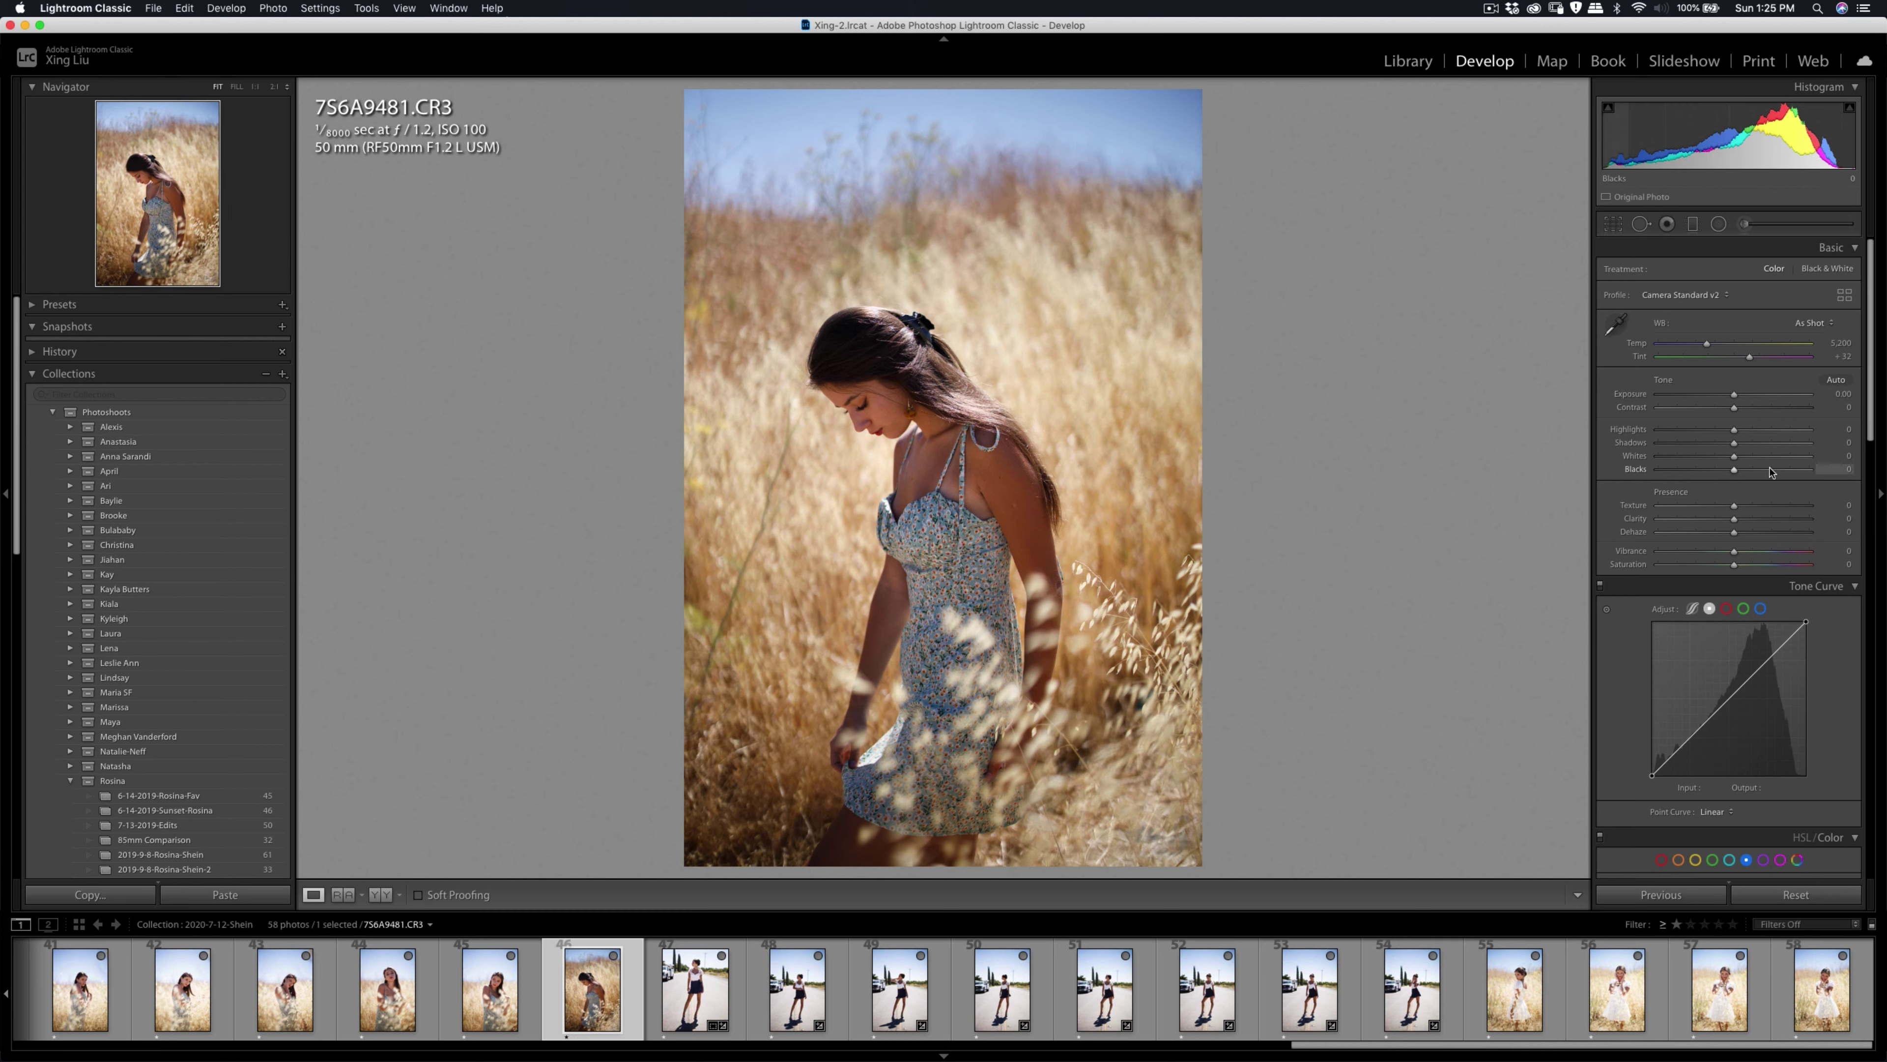
scroll(1776, 483, "down", 10)
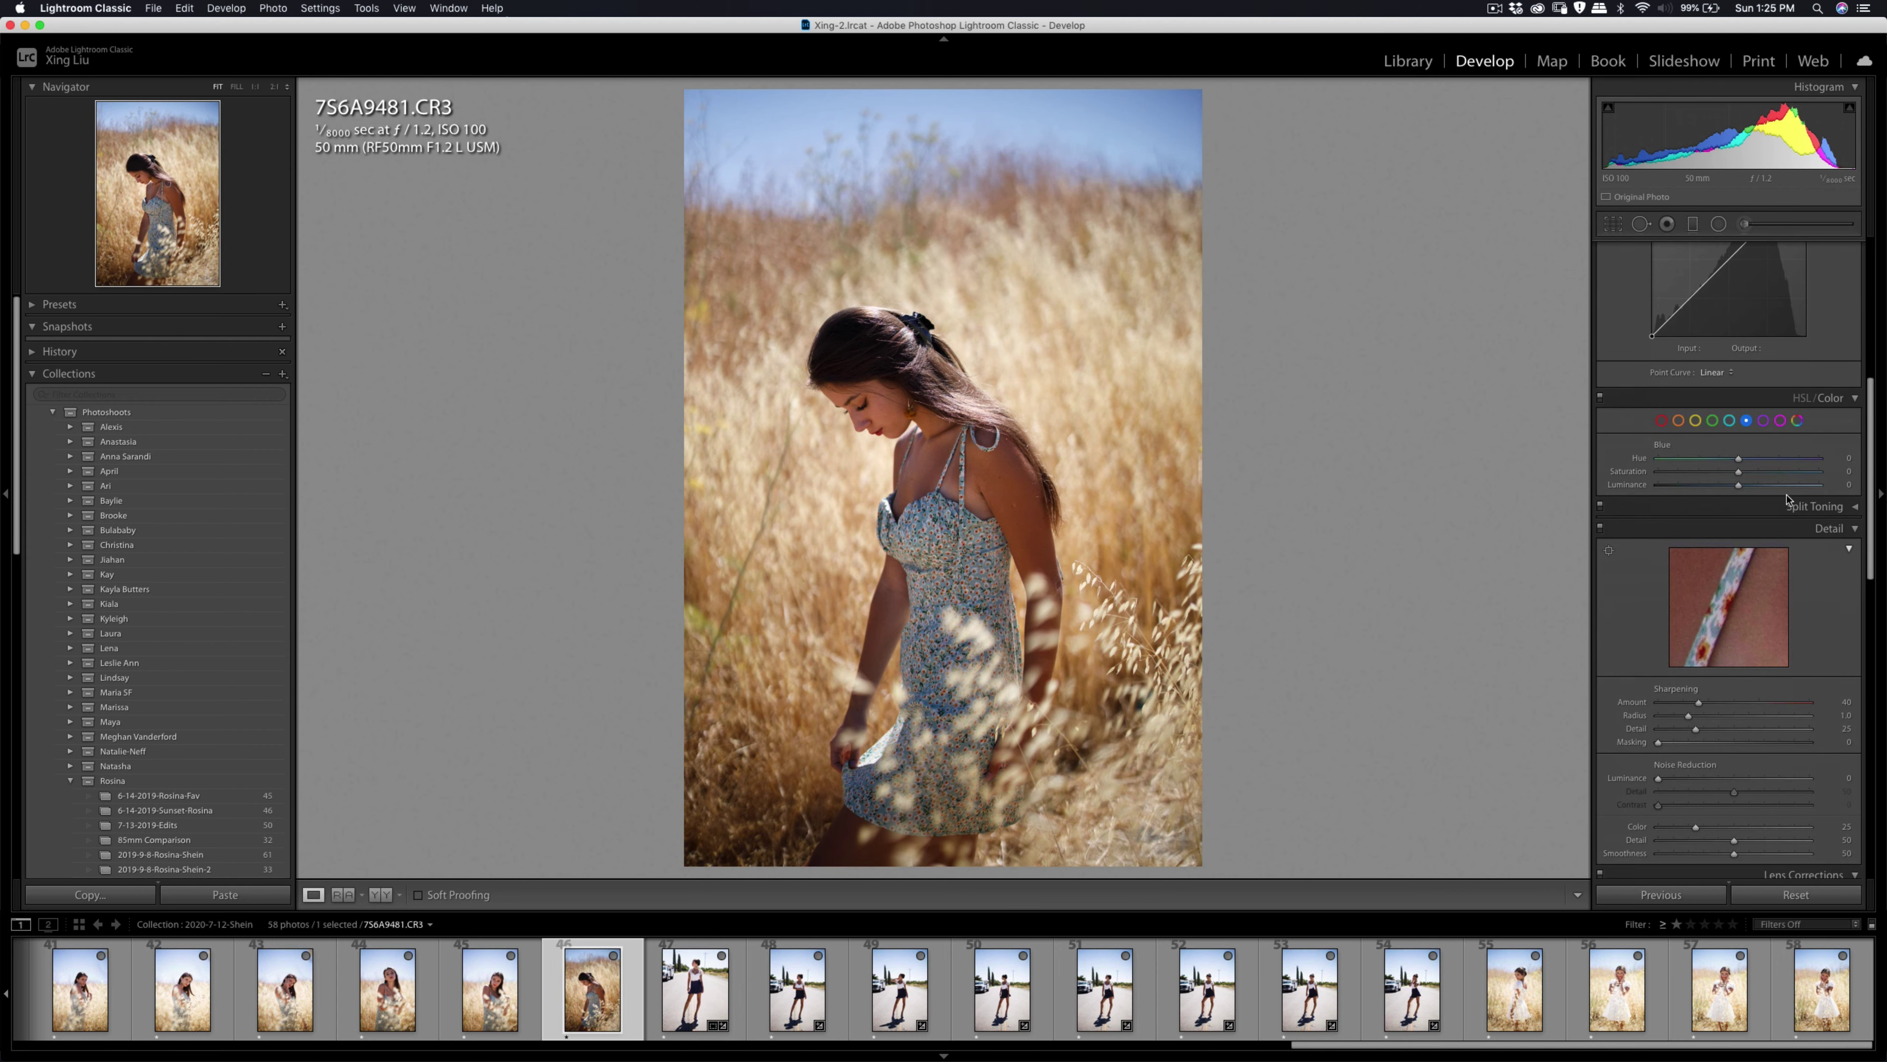
scroll(1792, 502, "down", 5)
scroll(1792, 505, "up", 5)
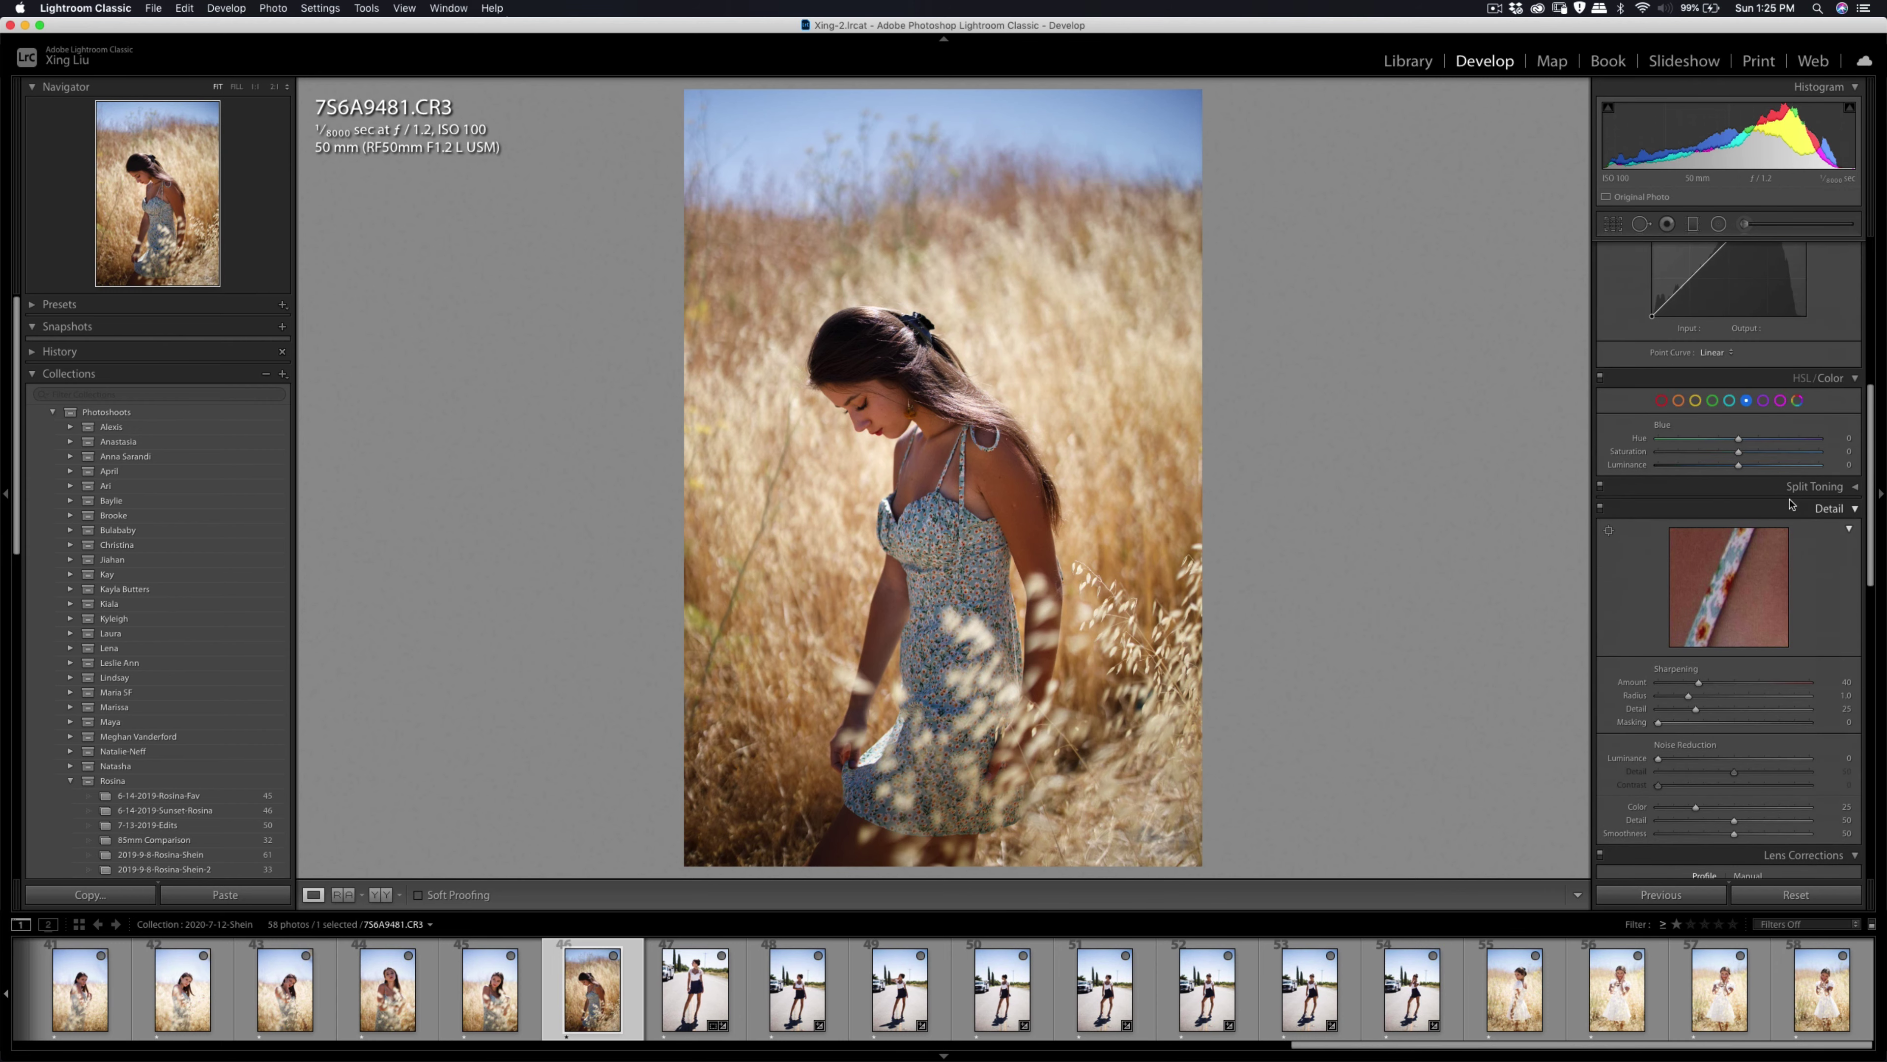
scroll(1794, 505, "down", 4)
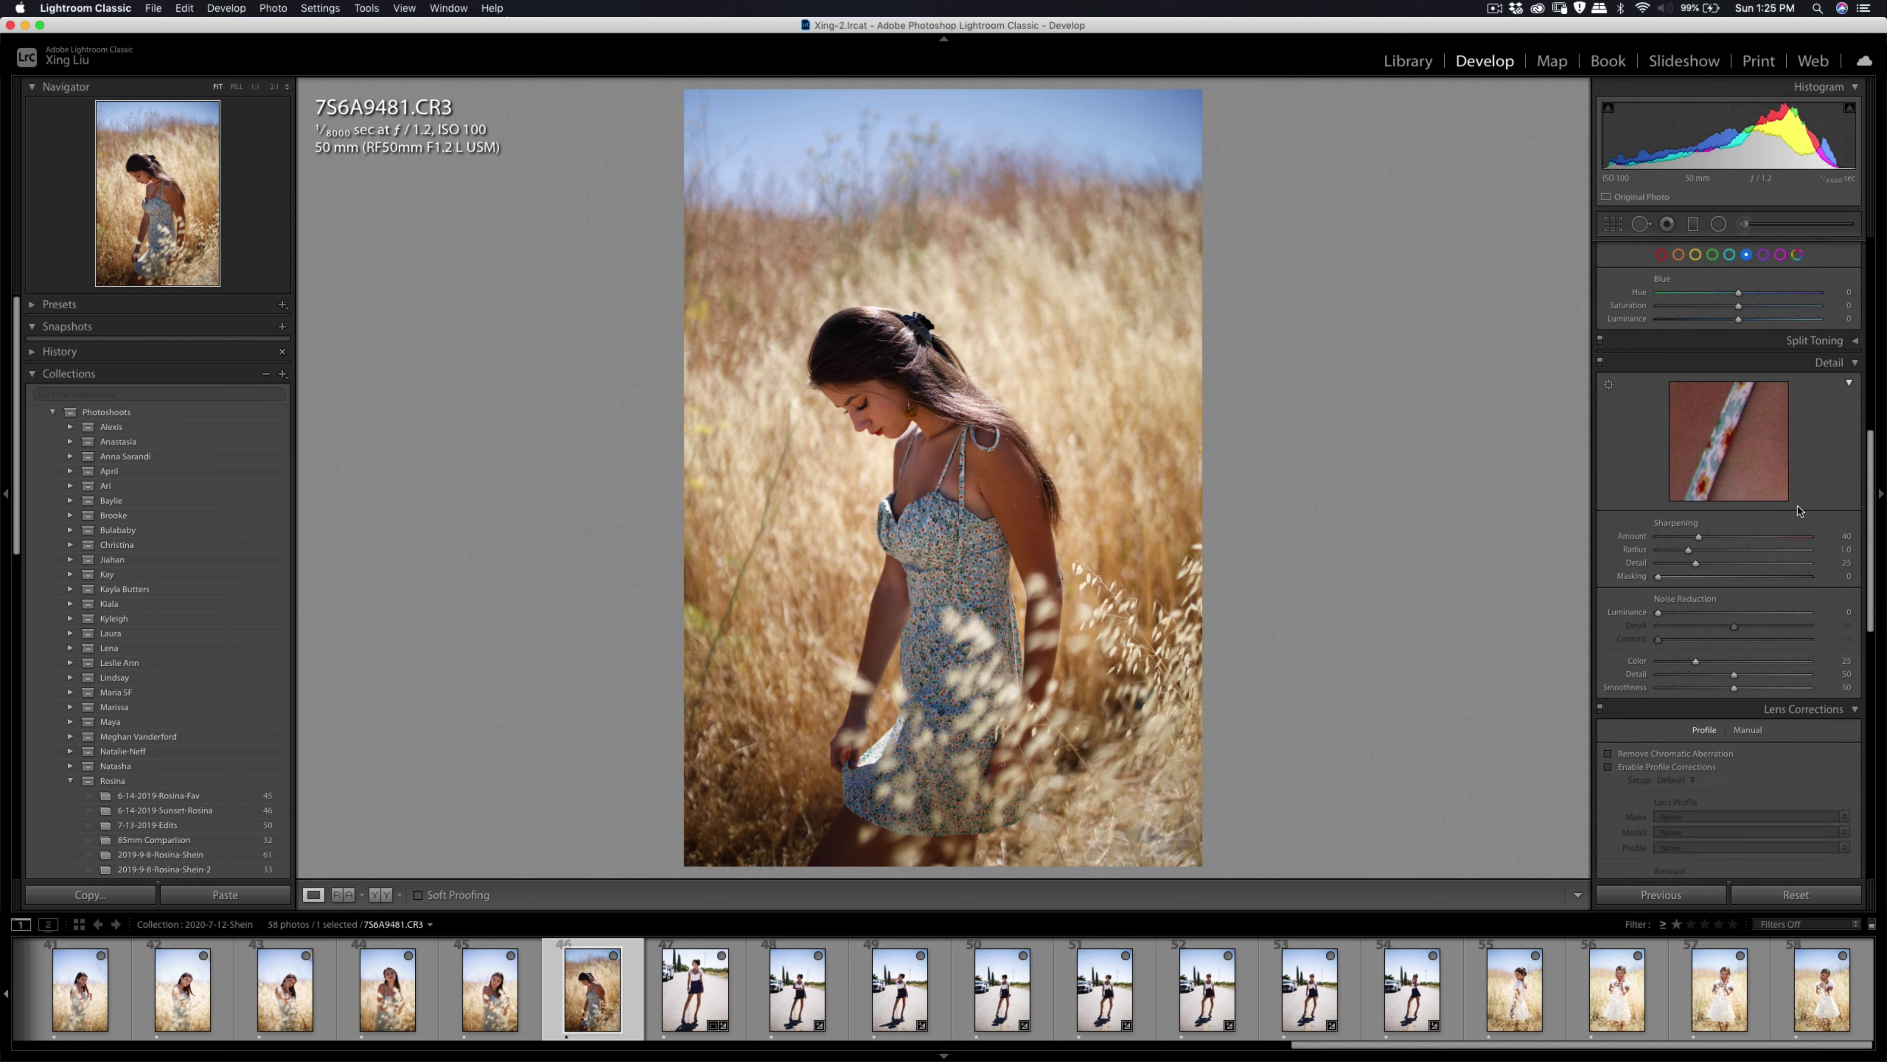
scroll(1797, 513, "down", 5)
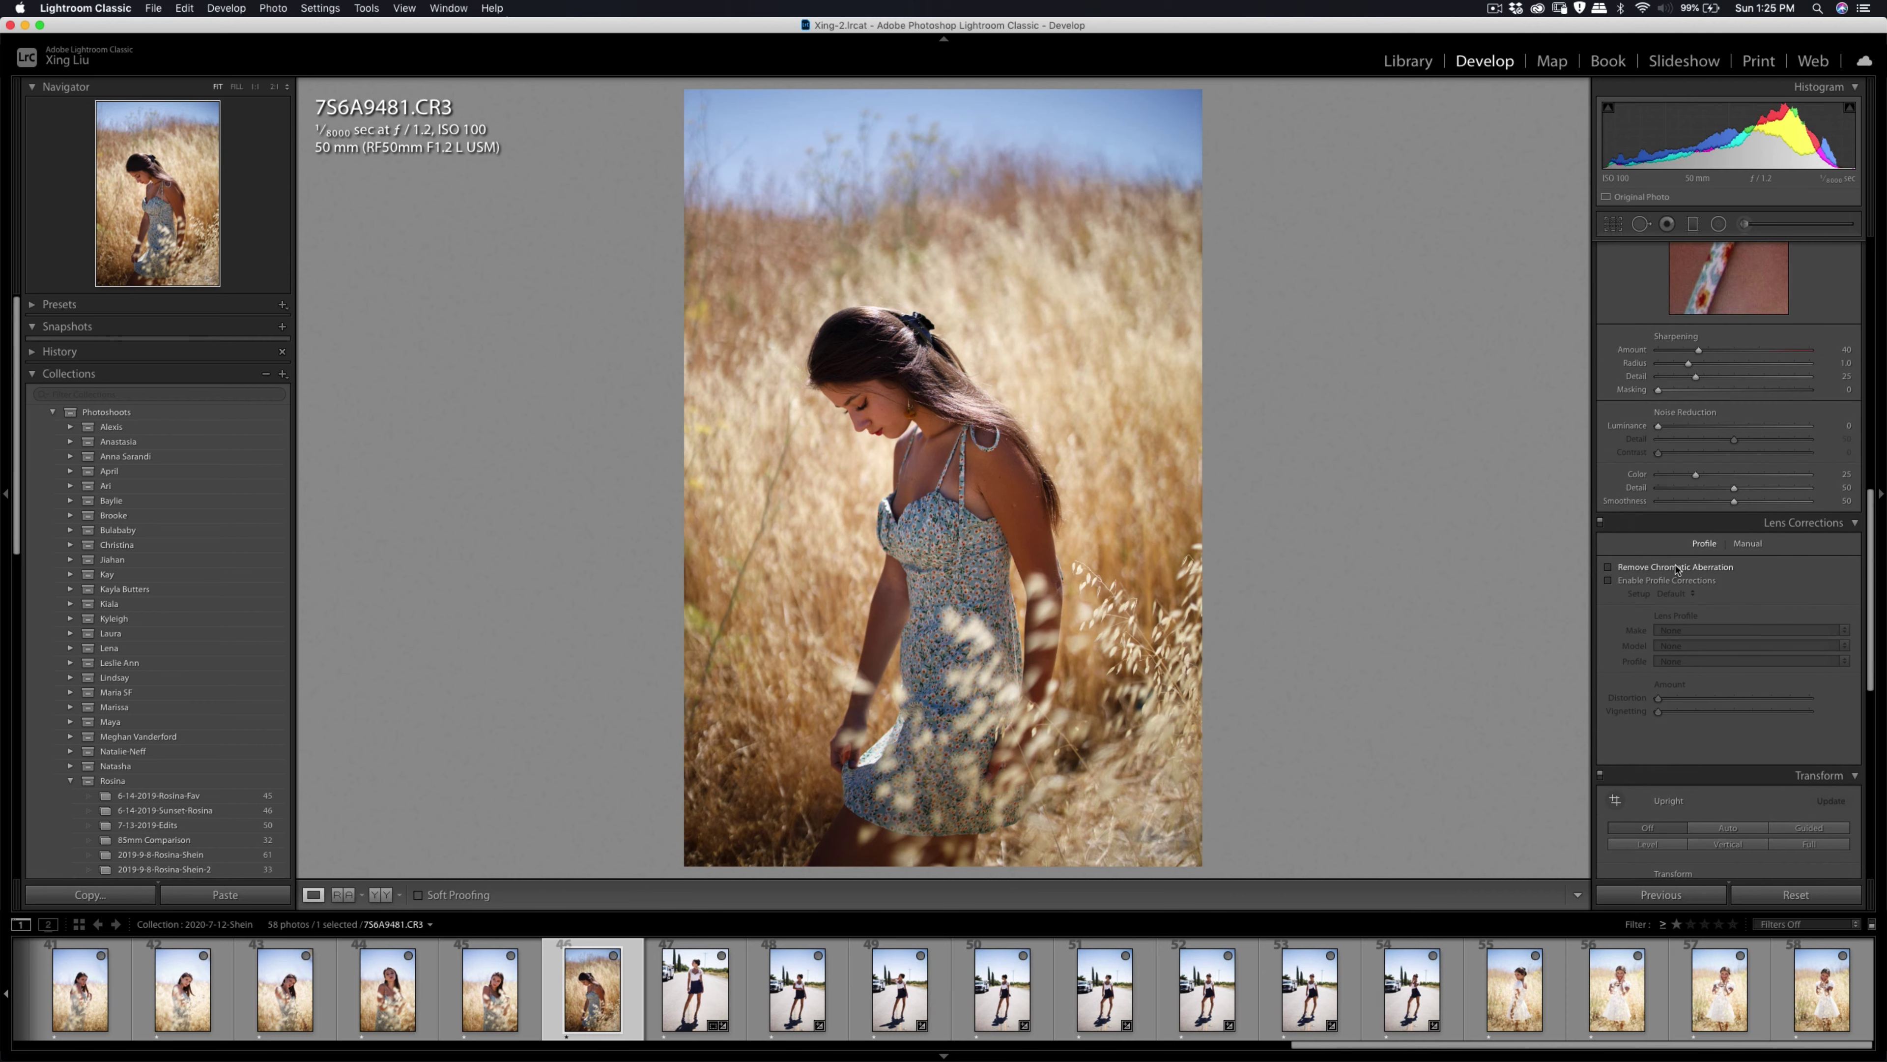
left_click(1612, 580)
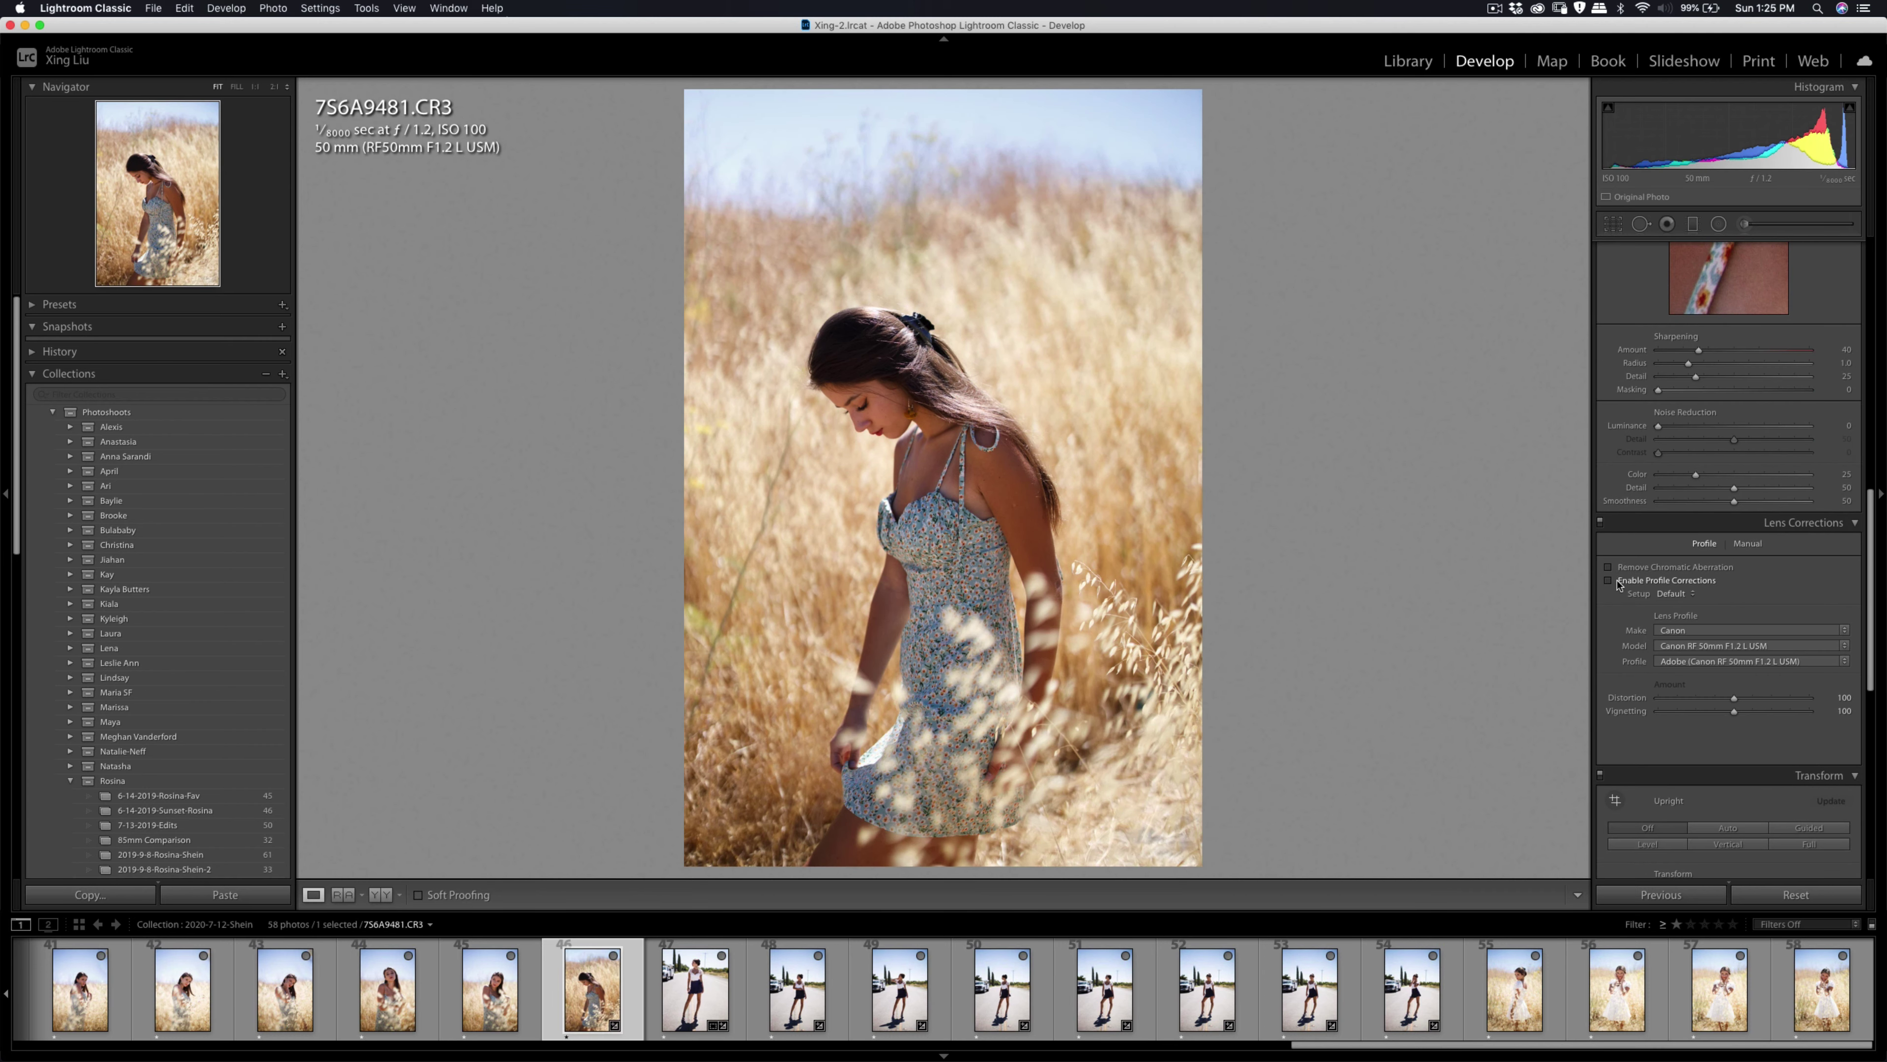
left_click(1619, 583)
mouse_move(1735, 711)
left_mouse_down()
mouse_move(1704, 713)
mouse_move(1723, 702)
left_mouse_up()
Apply a warm split-toning color to the highlights with hue 37 and saturation 8.
scroll(1739, 697, "up", 5)
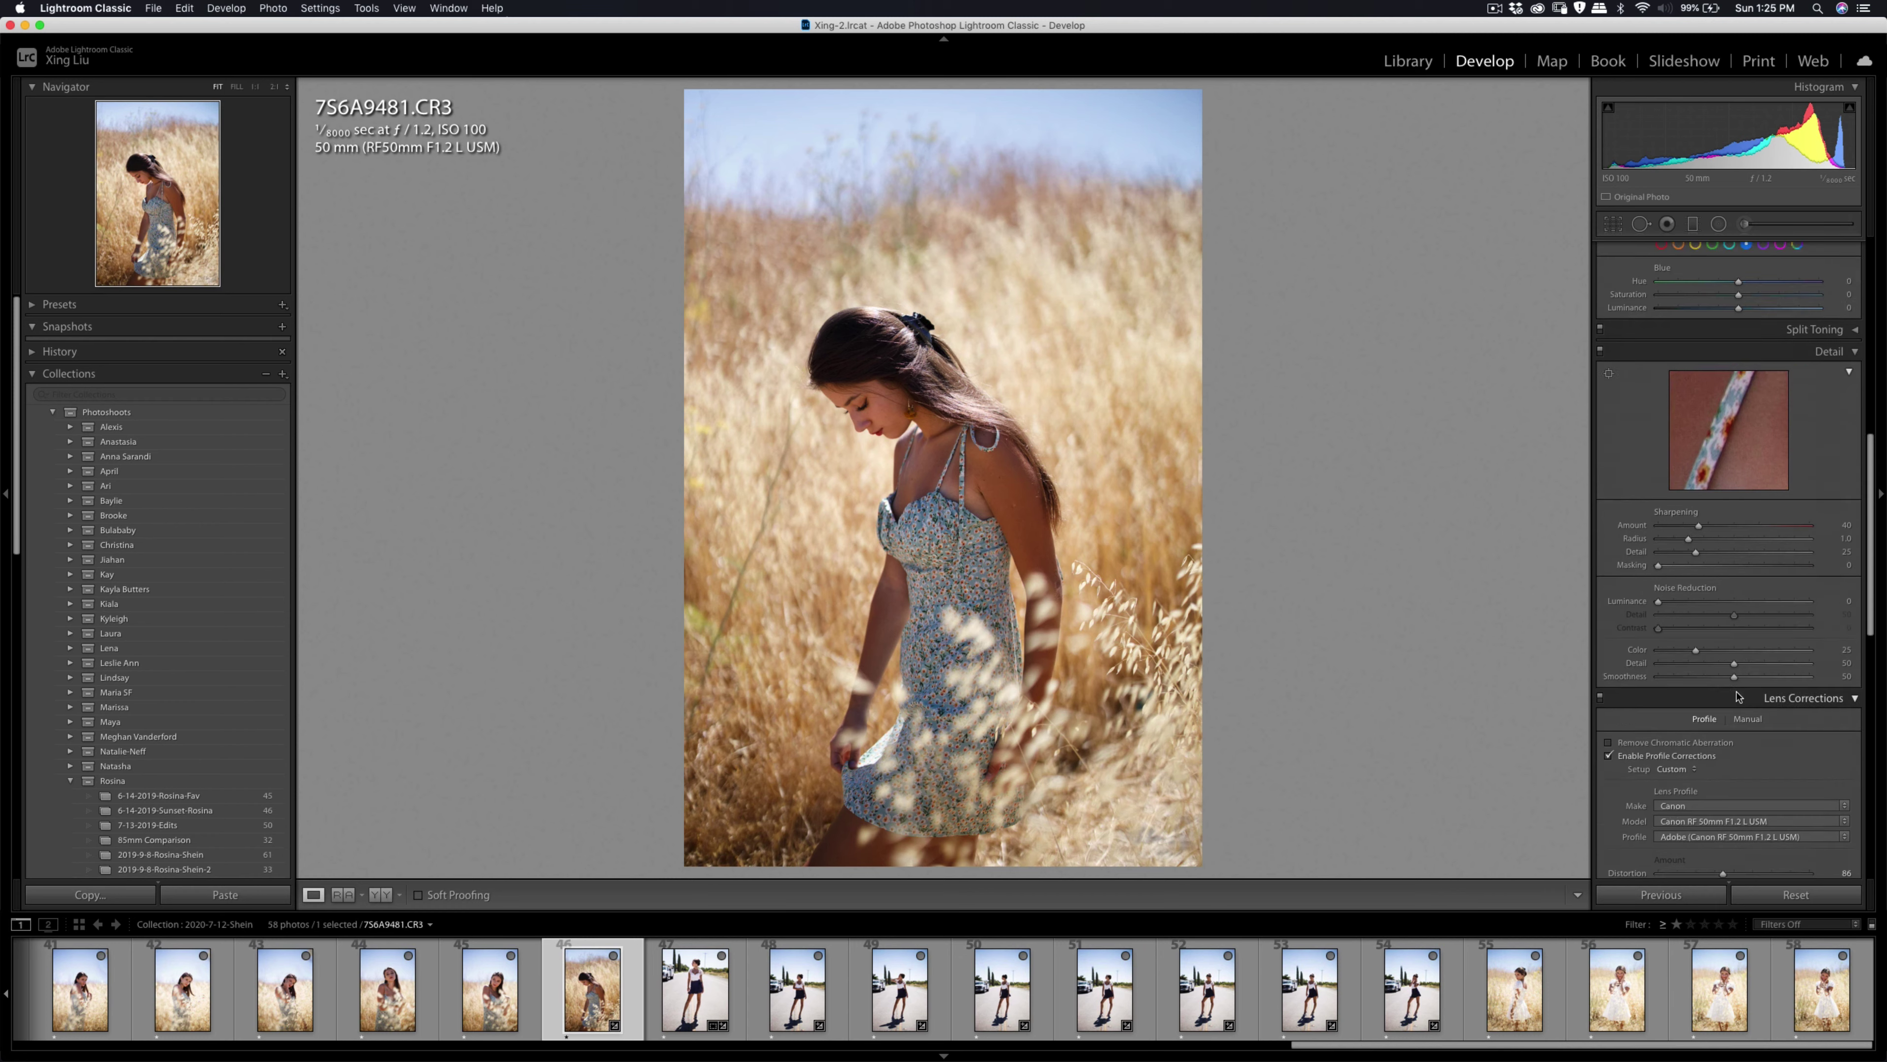
scroll(1739, 696, "up", 3)
left_click(1842, 451)
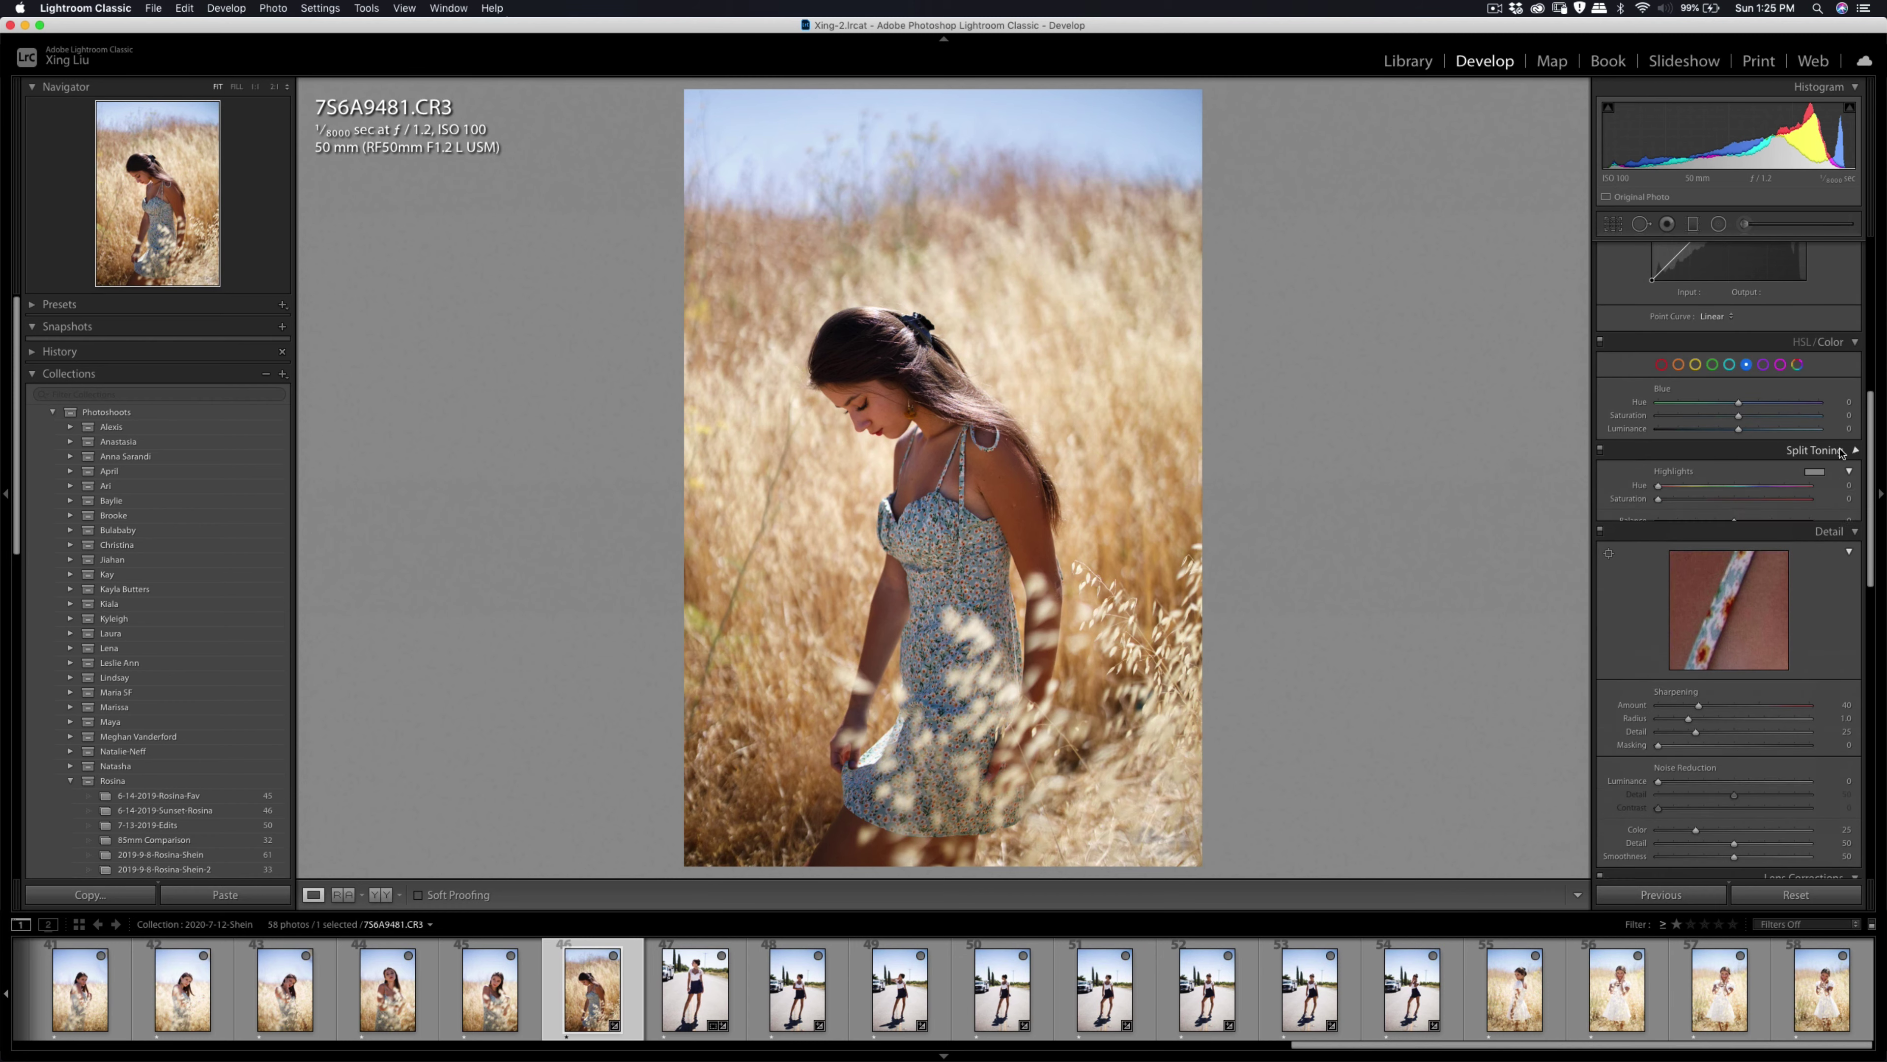
left_click(1823, 473)
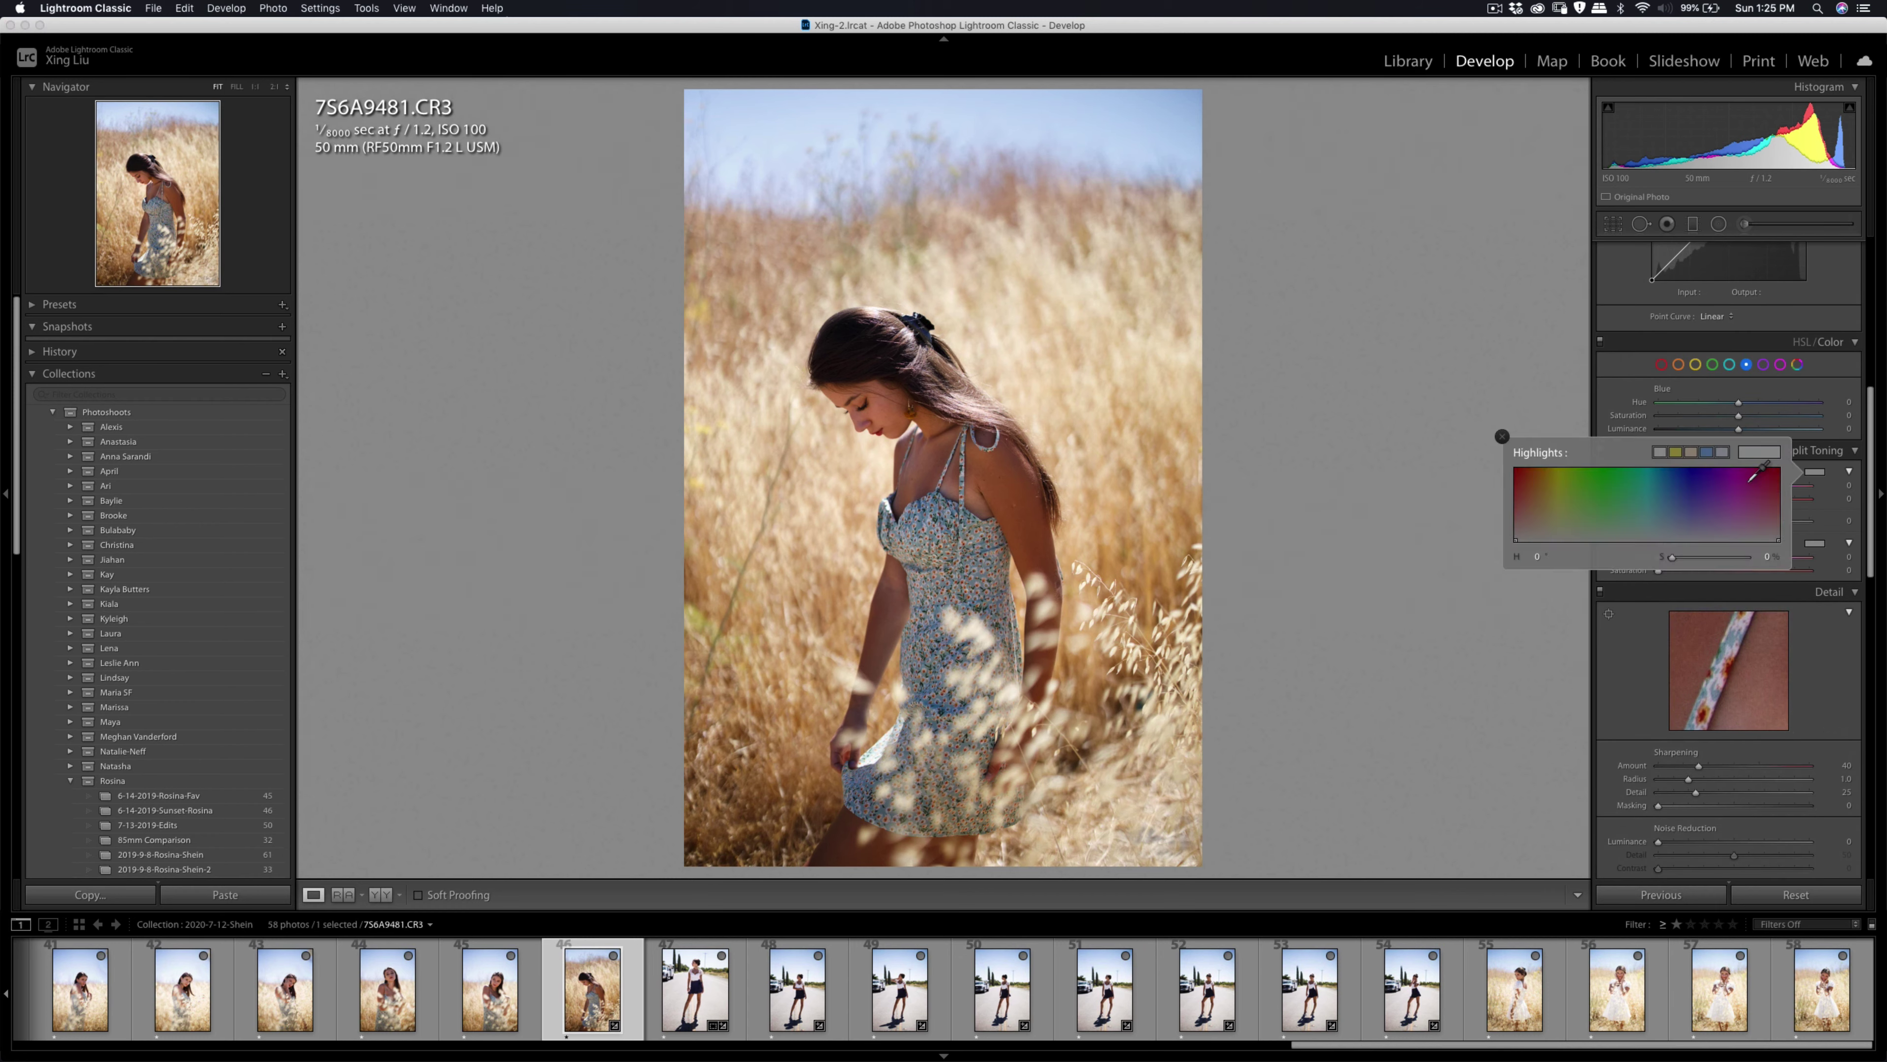
left_click(1693, 451)
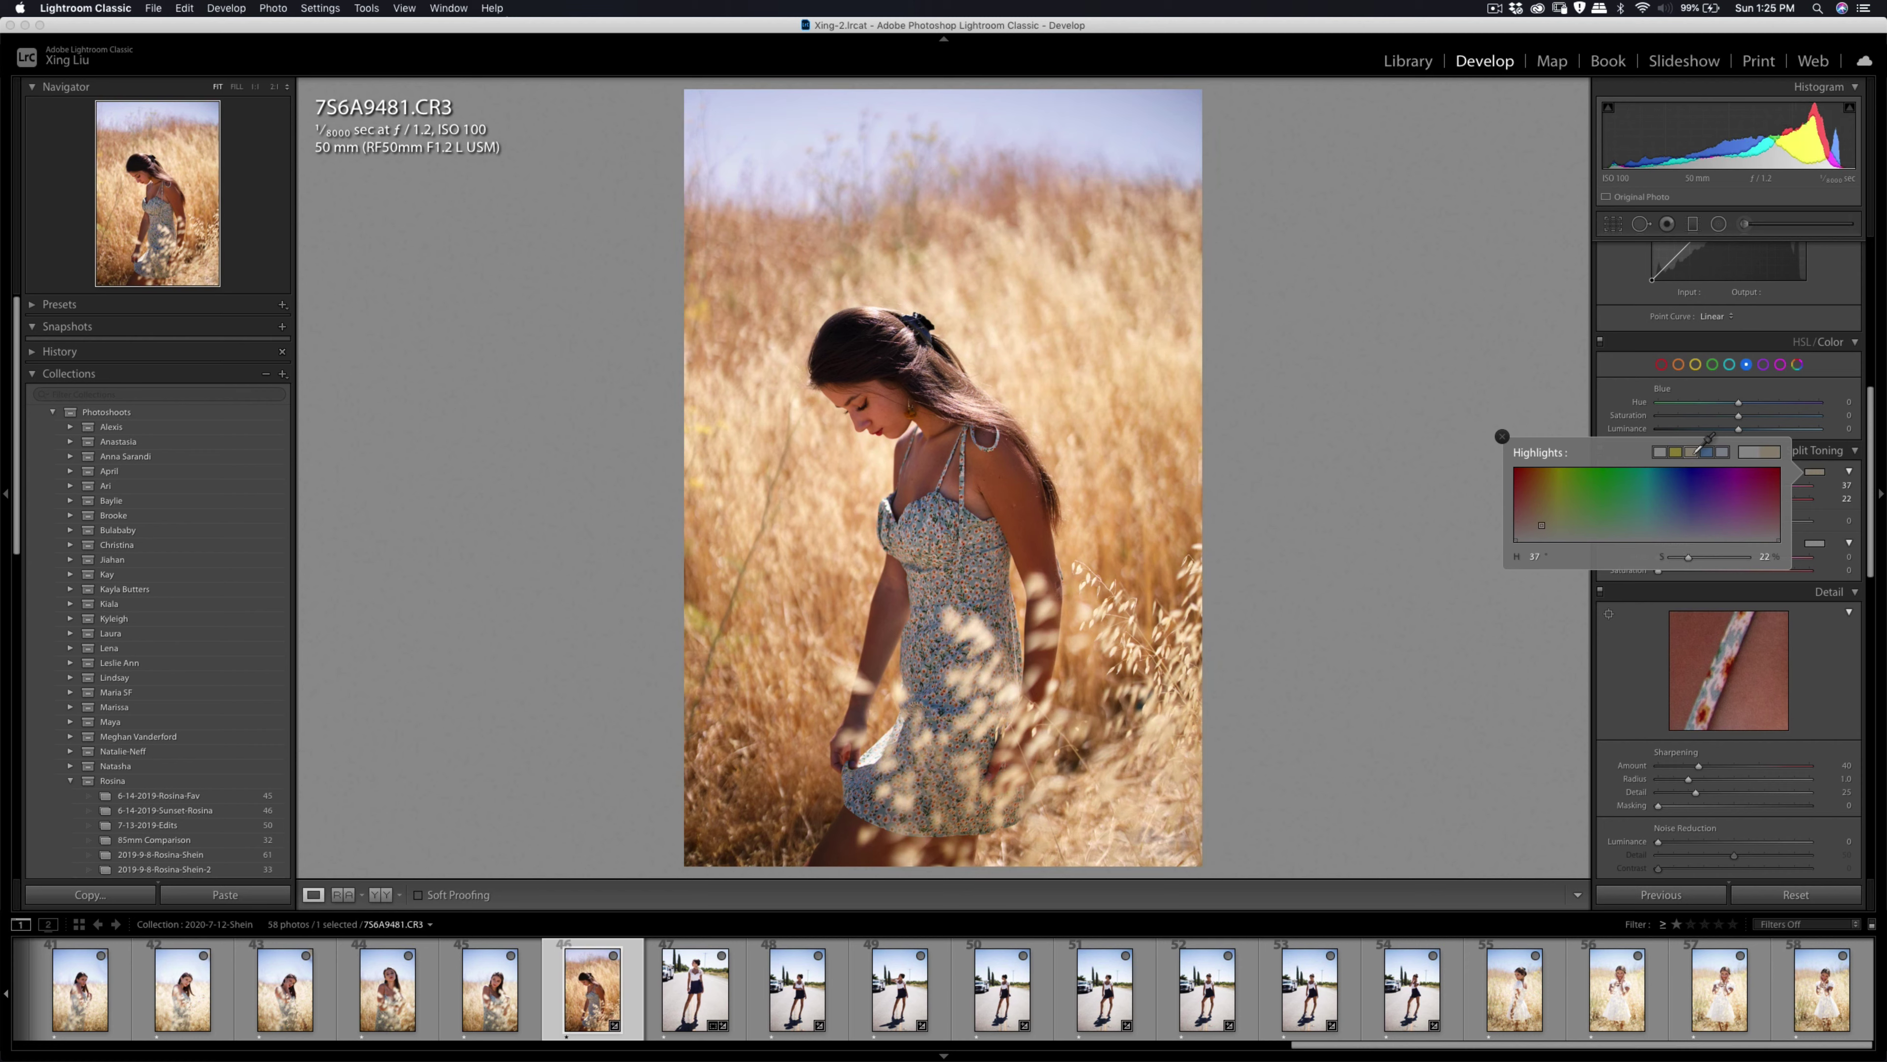
left_click_drag(1688, 556, 1676, 562)
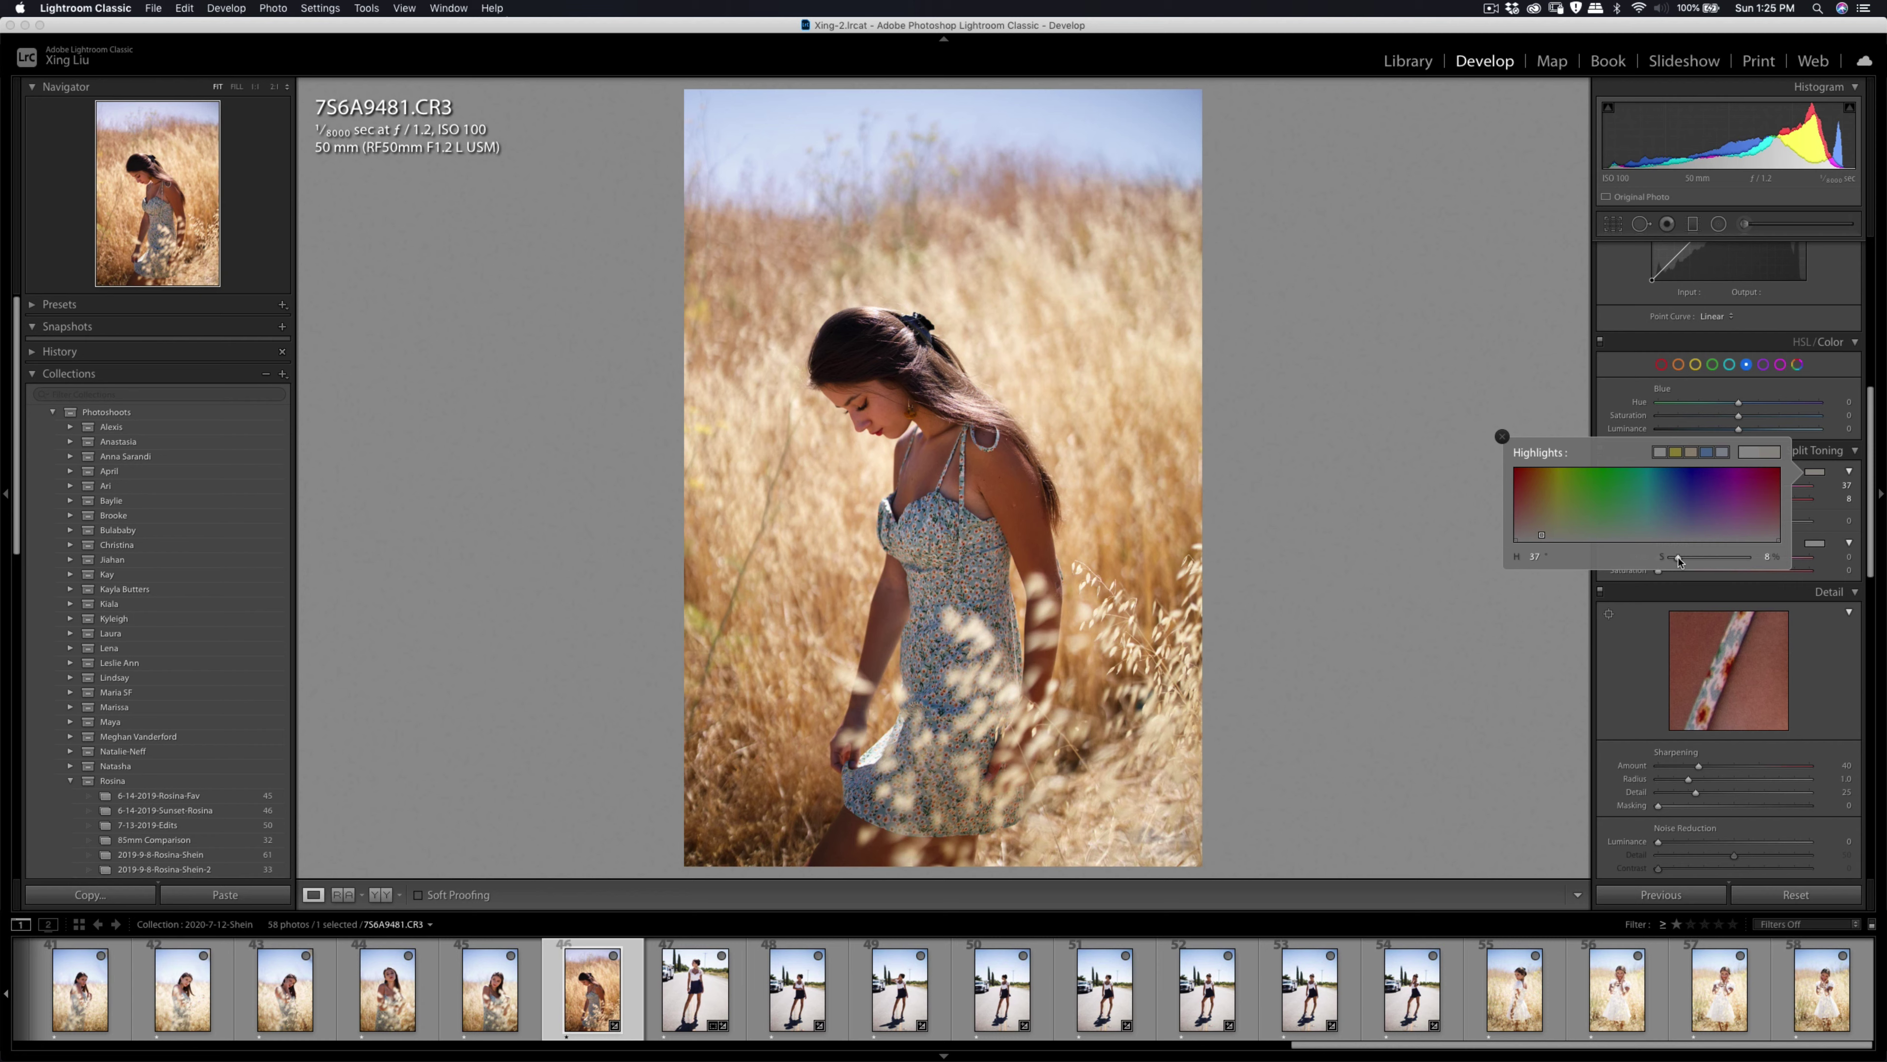
Apply the same warm split-toning color to the shadows with hue 37 and saturation 2.
left_click(1815, 543)
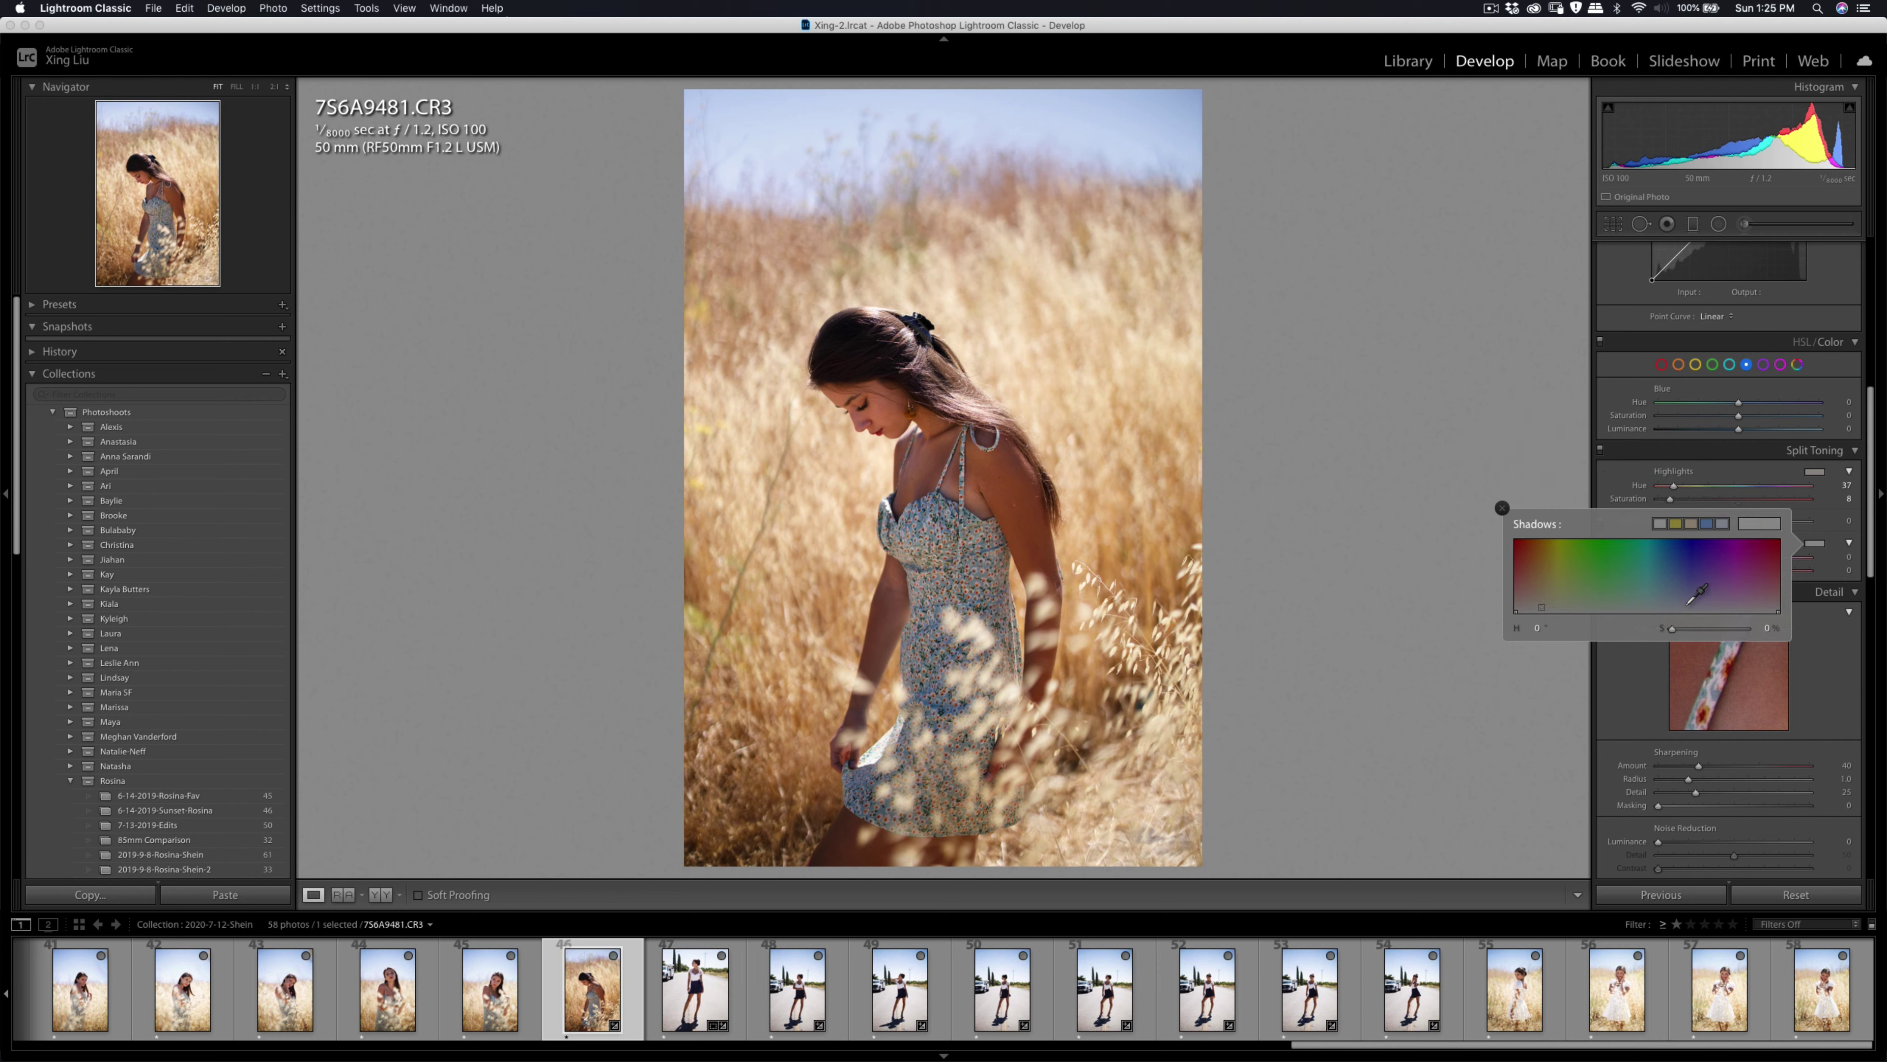
left_click(1693, 524)
left_click_drag(1689, 629, 1672, 630)
Crop the dry-grass portrait to the 4 x 5 / 8 x 10 ratio, reframing tighter on the woman and rotating the photo slightly.
left_click(1613, 223)
left_click(1809, 274)
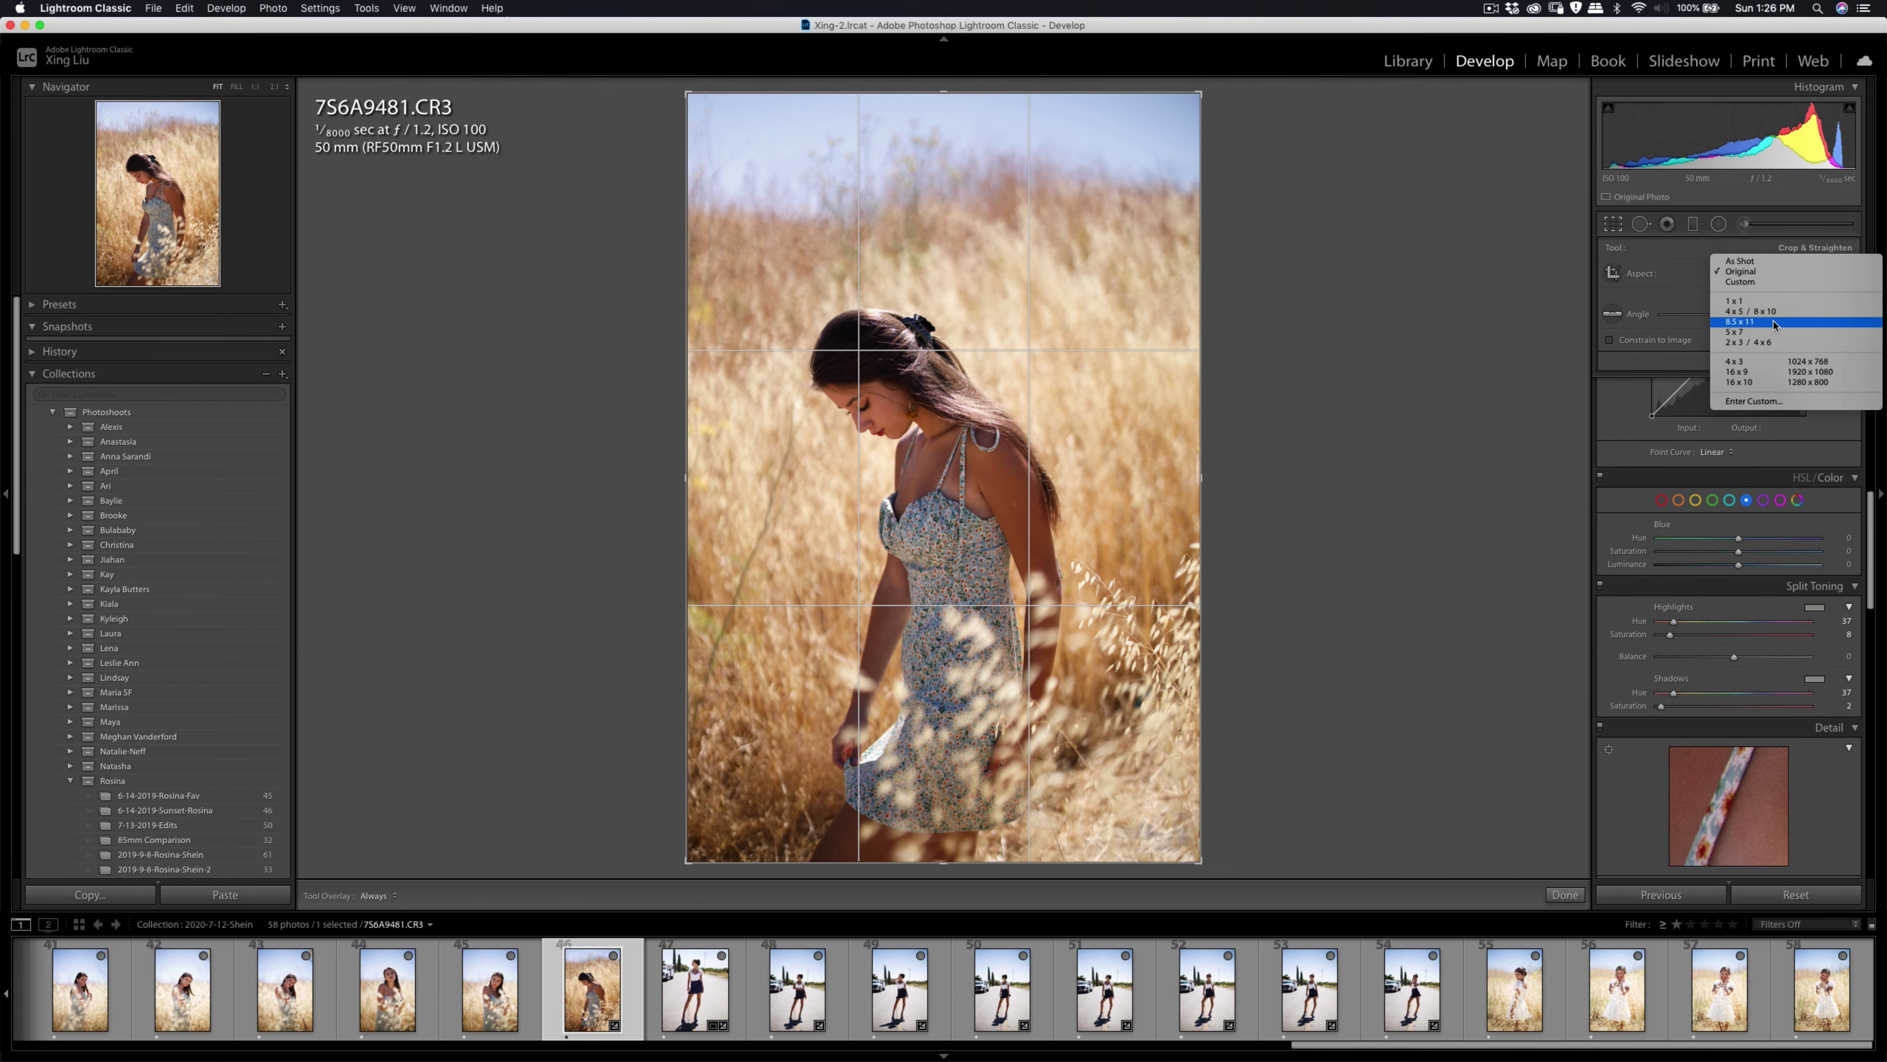
left_click(1799, 319)
left_click_drag(1106, 294, 1107, 239)
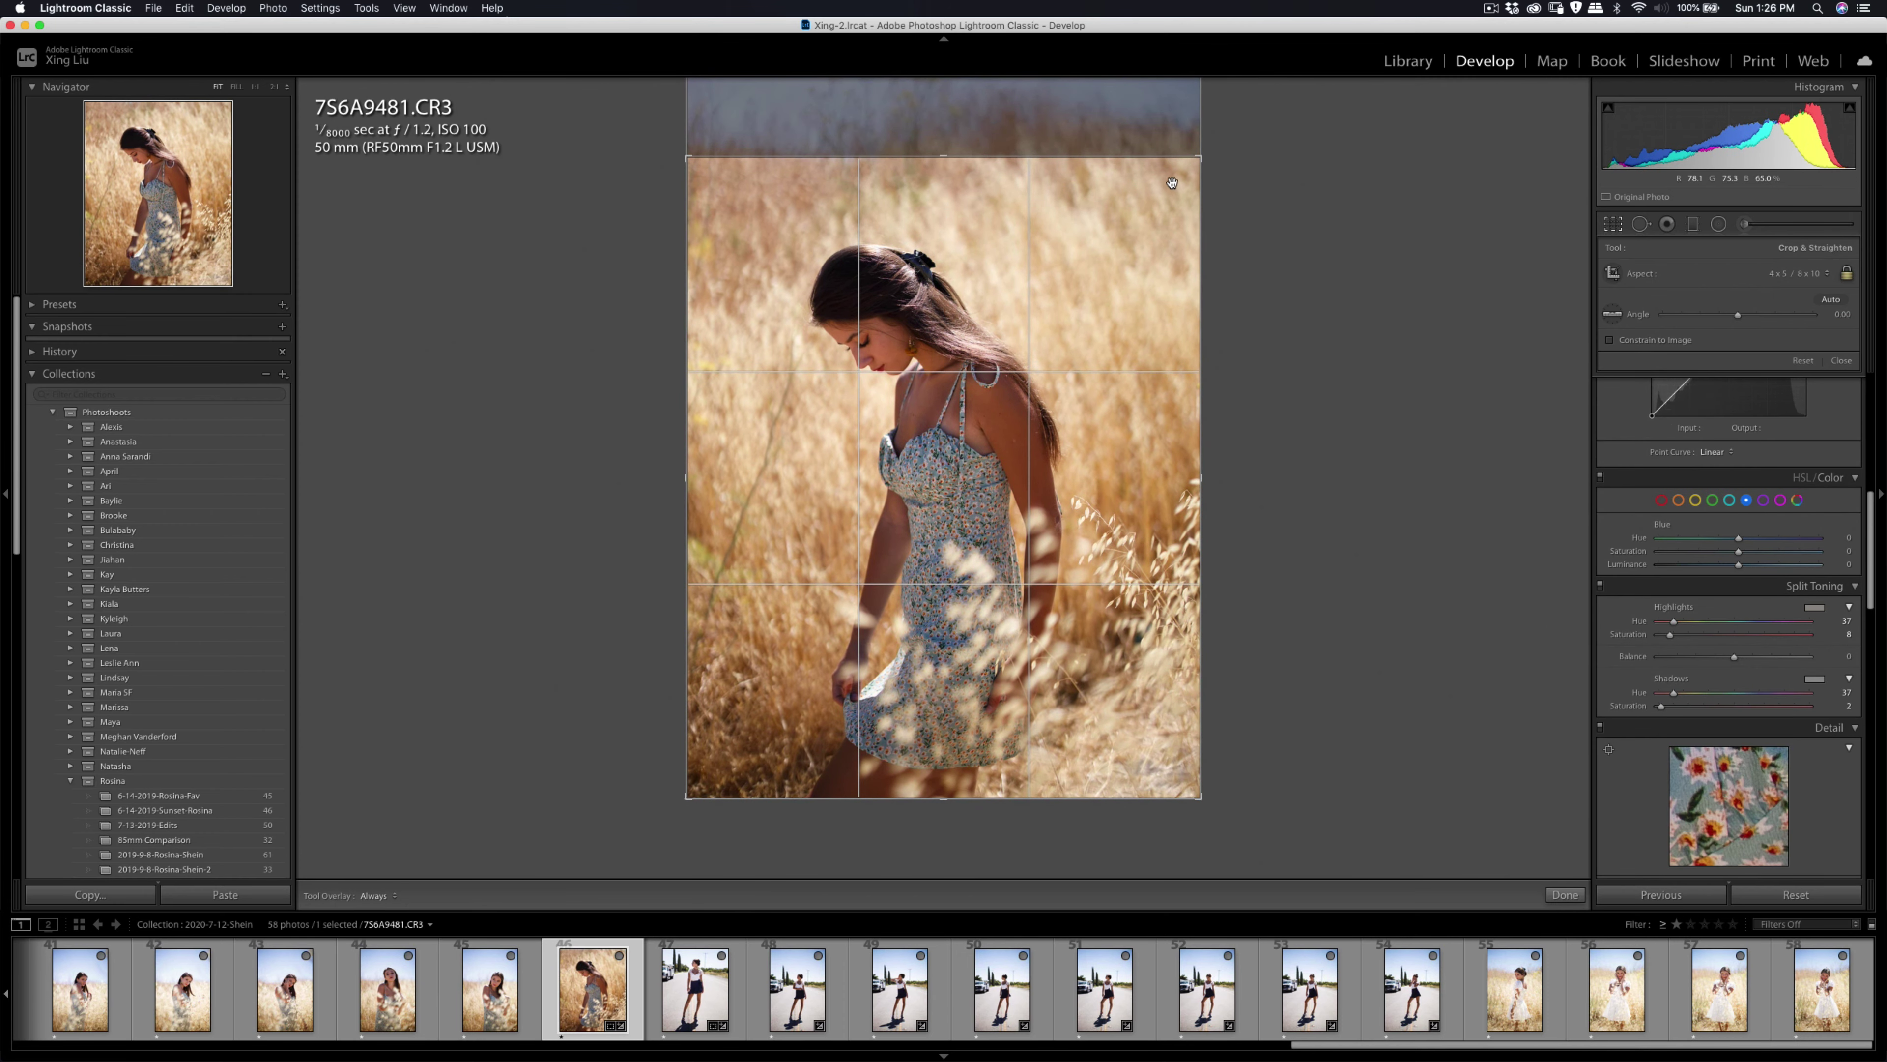
left_click_drag(1197, 158, 1187, 175)
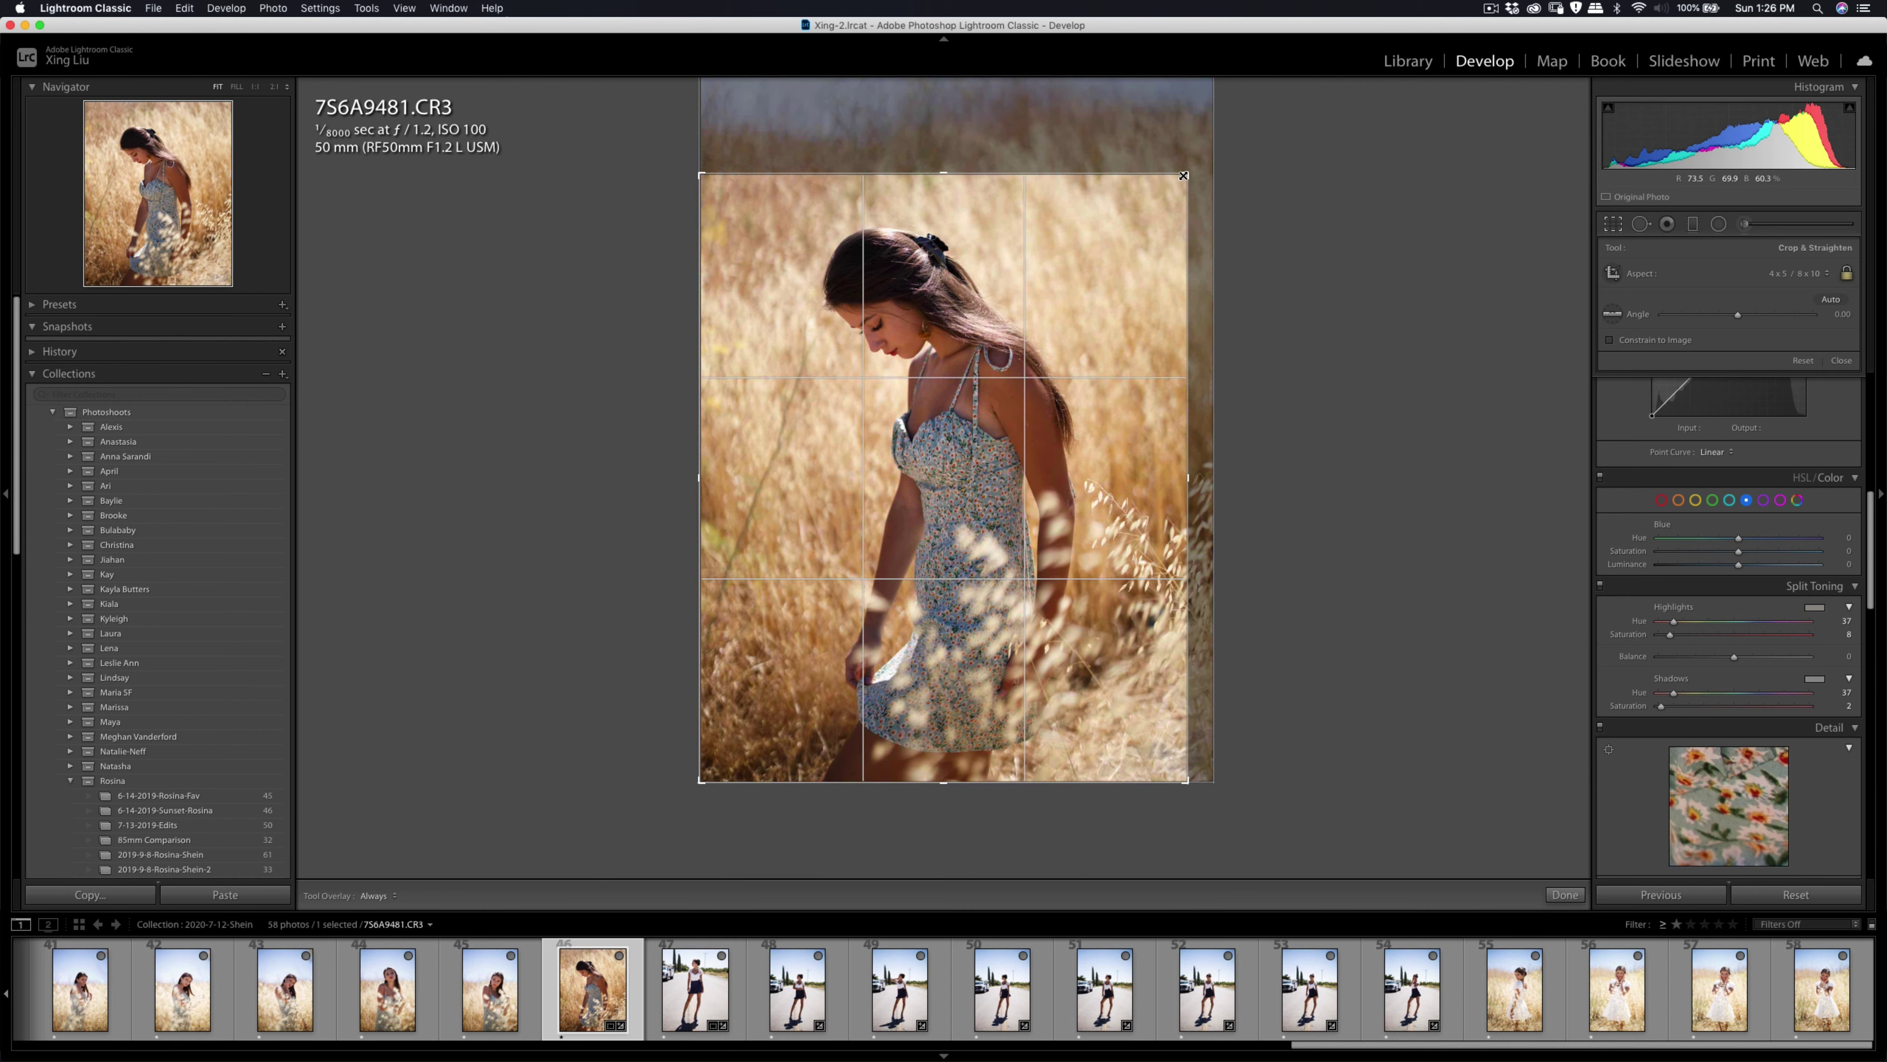
left_click_drag(1136, 260, 1128, 260)
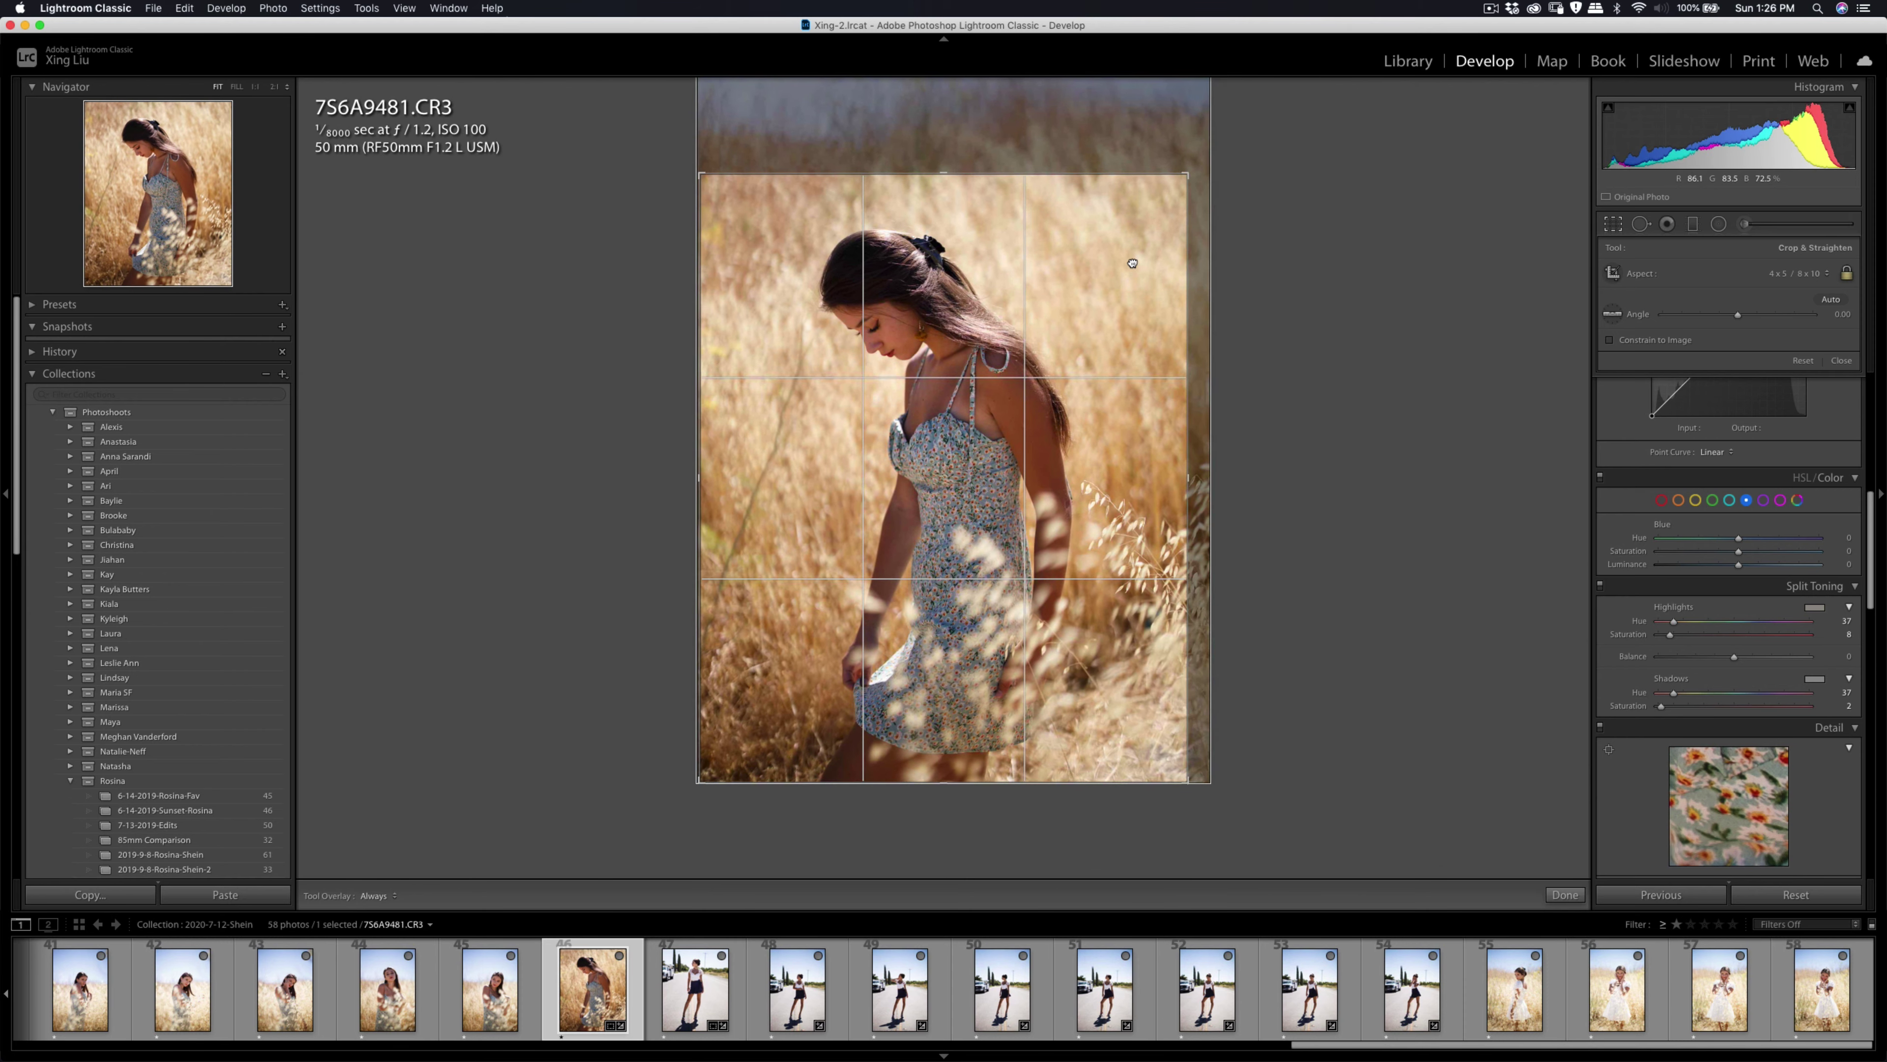
left_click_drag(1248, 285, 1256, 292)
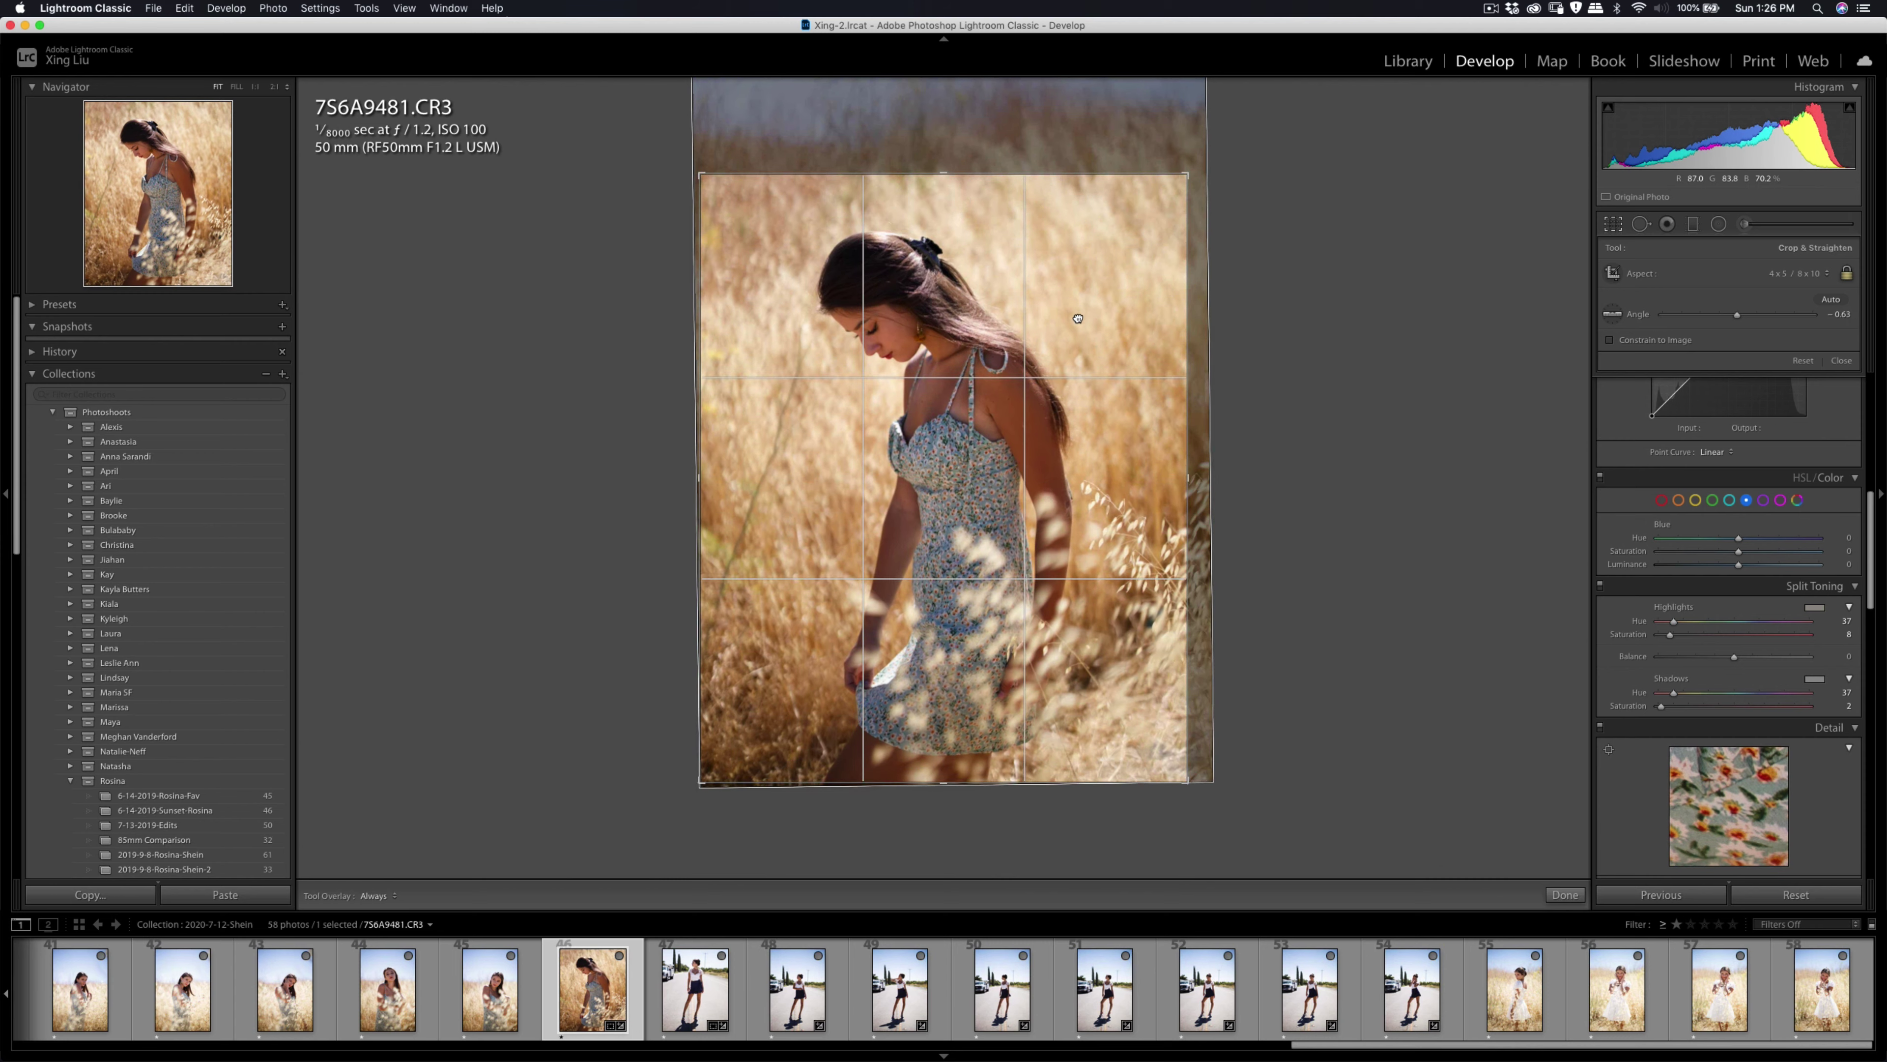
key("Return")
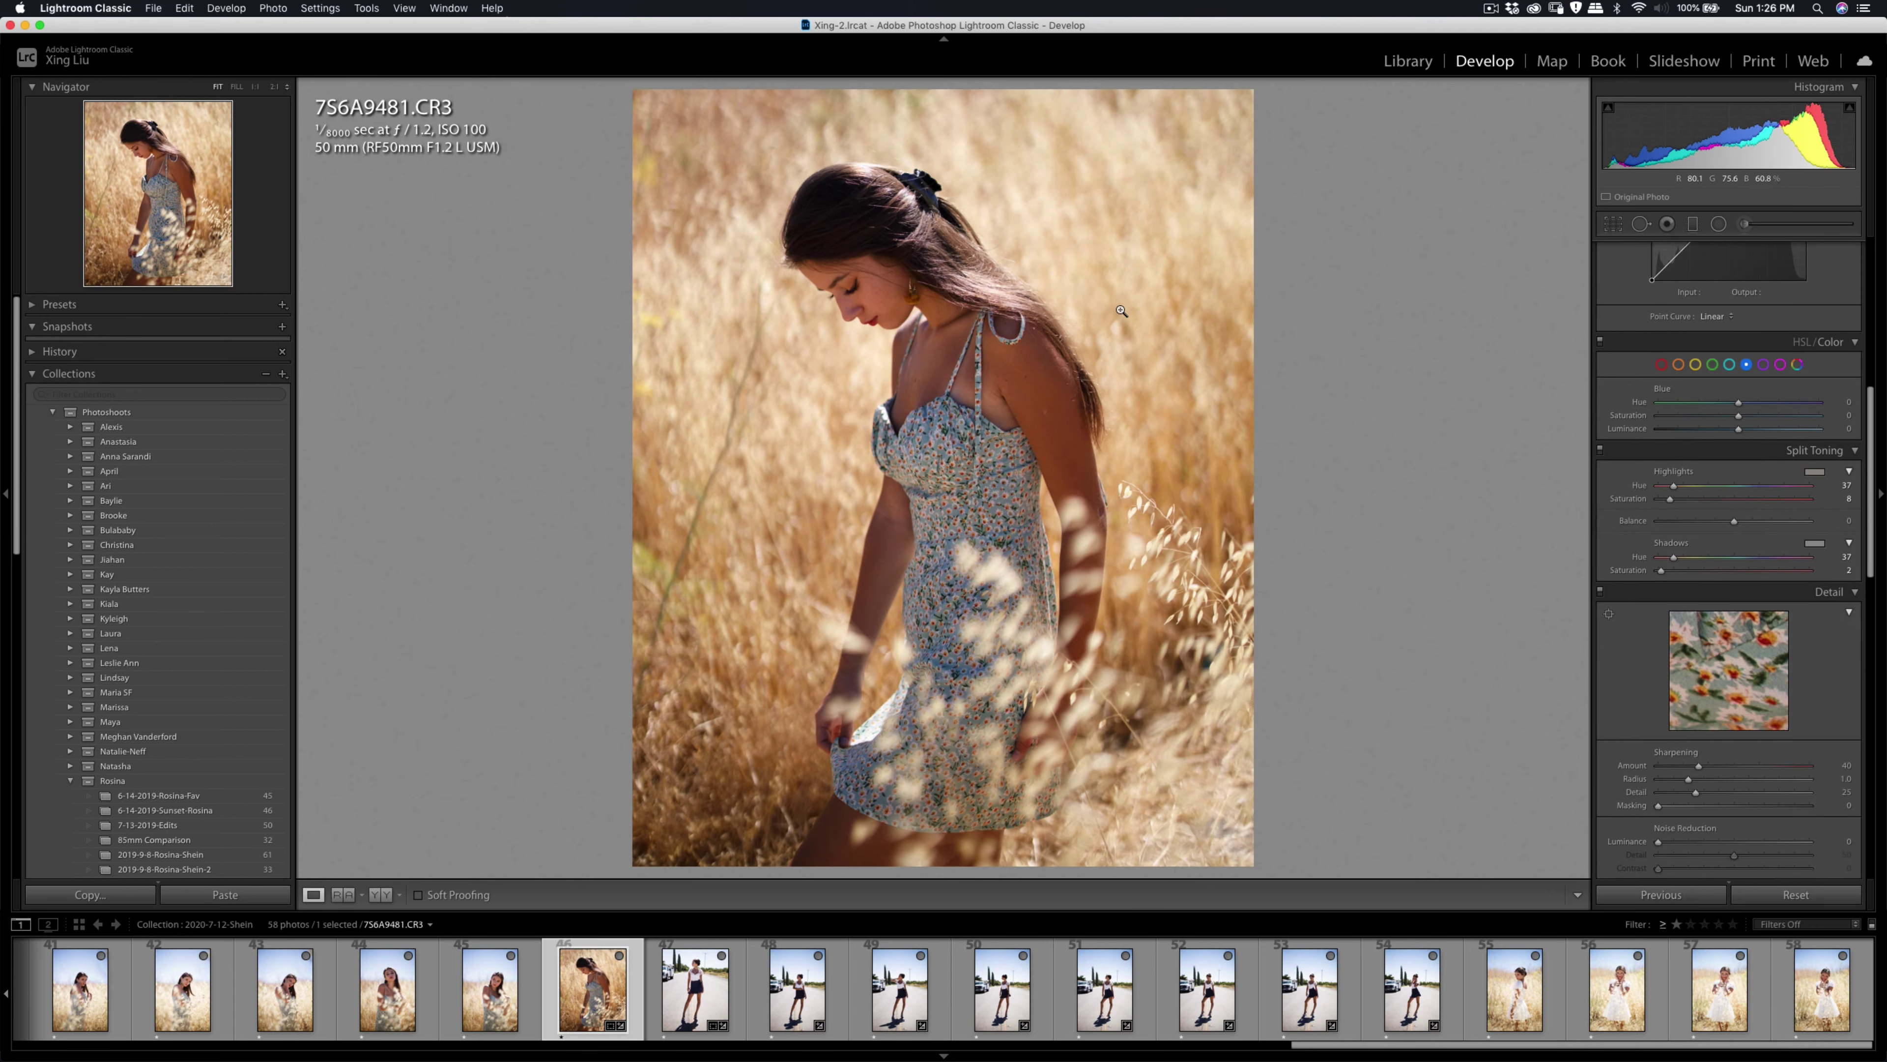
Brush the Soften Skin (Lite) adjustment over the woman's cheek and jaw with Auto Mask on and the size up to 11.0.
scroll(1741, 440, "up", 10)
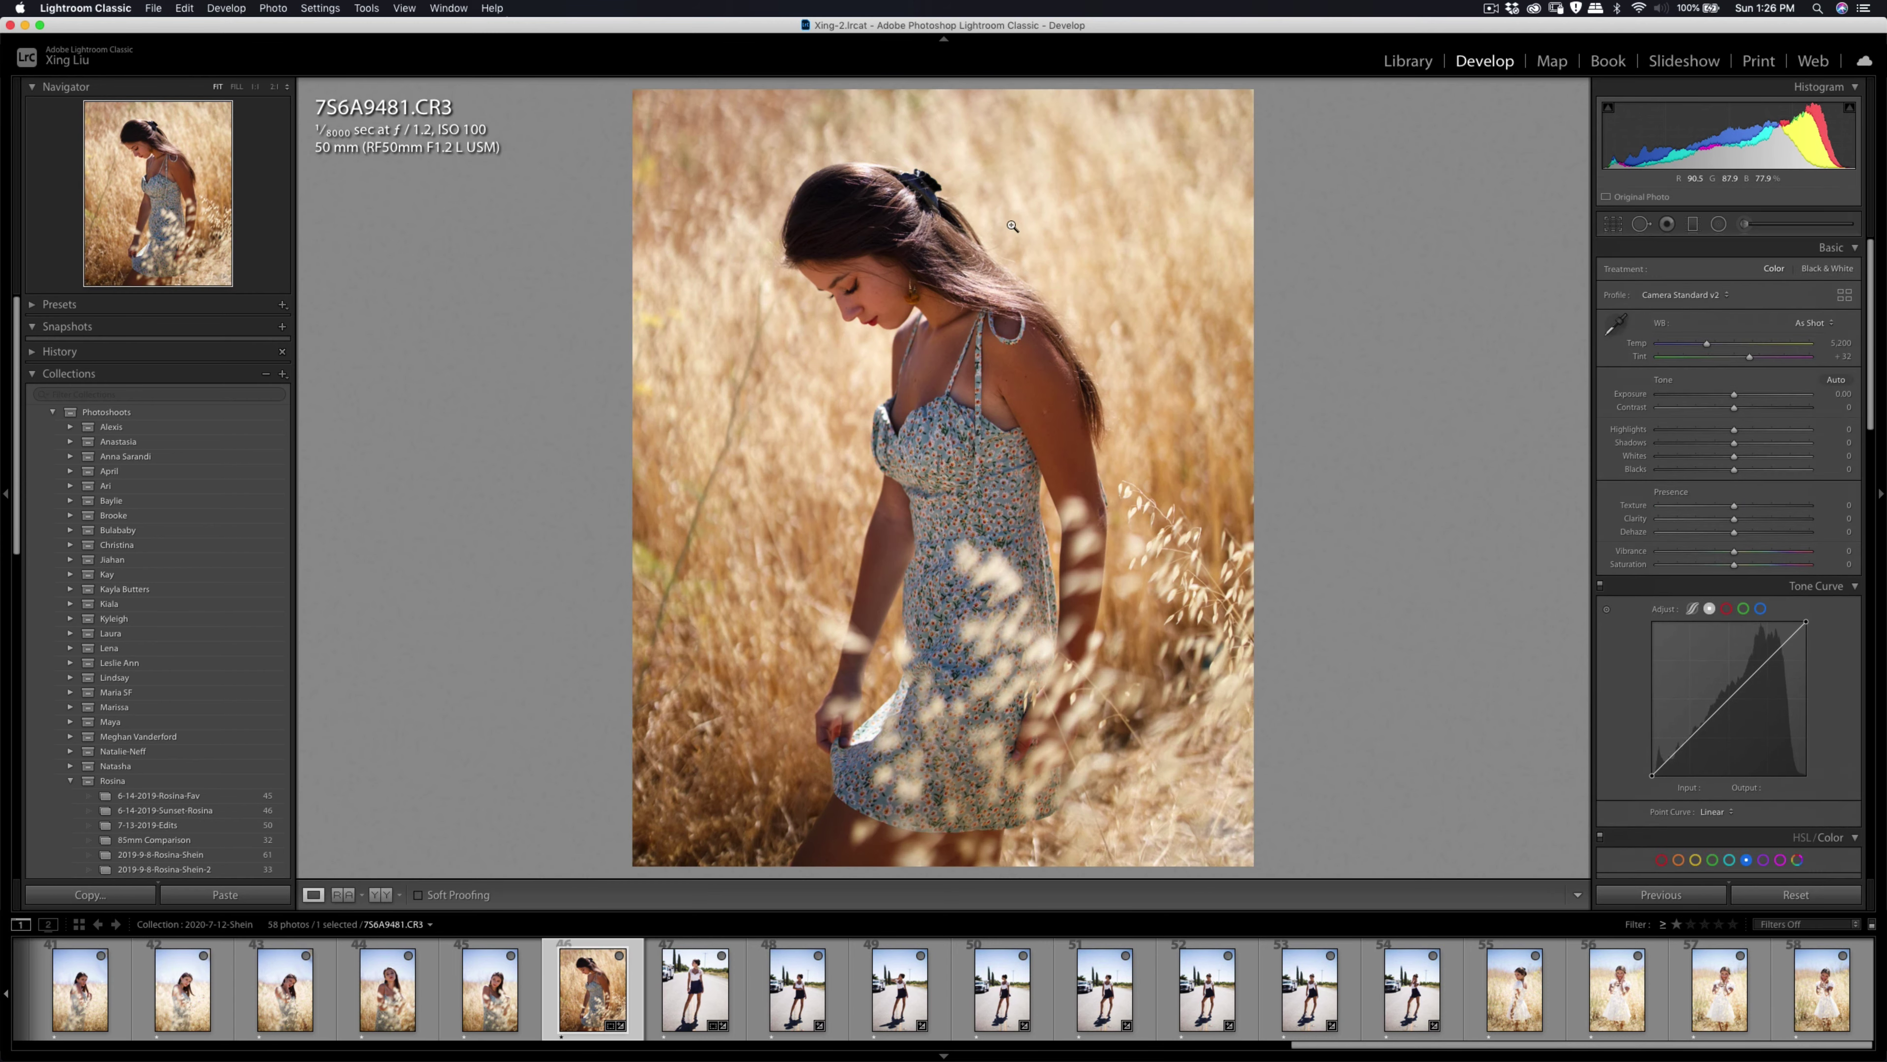
left_click(859, 273)
left_click_drag(966, 254, 876, 327)
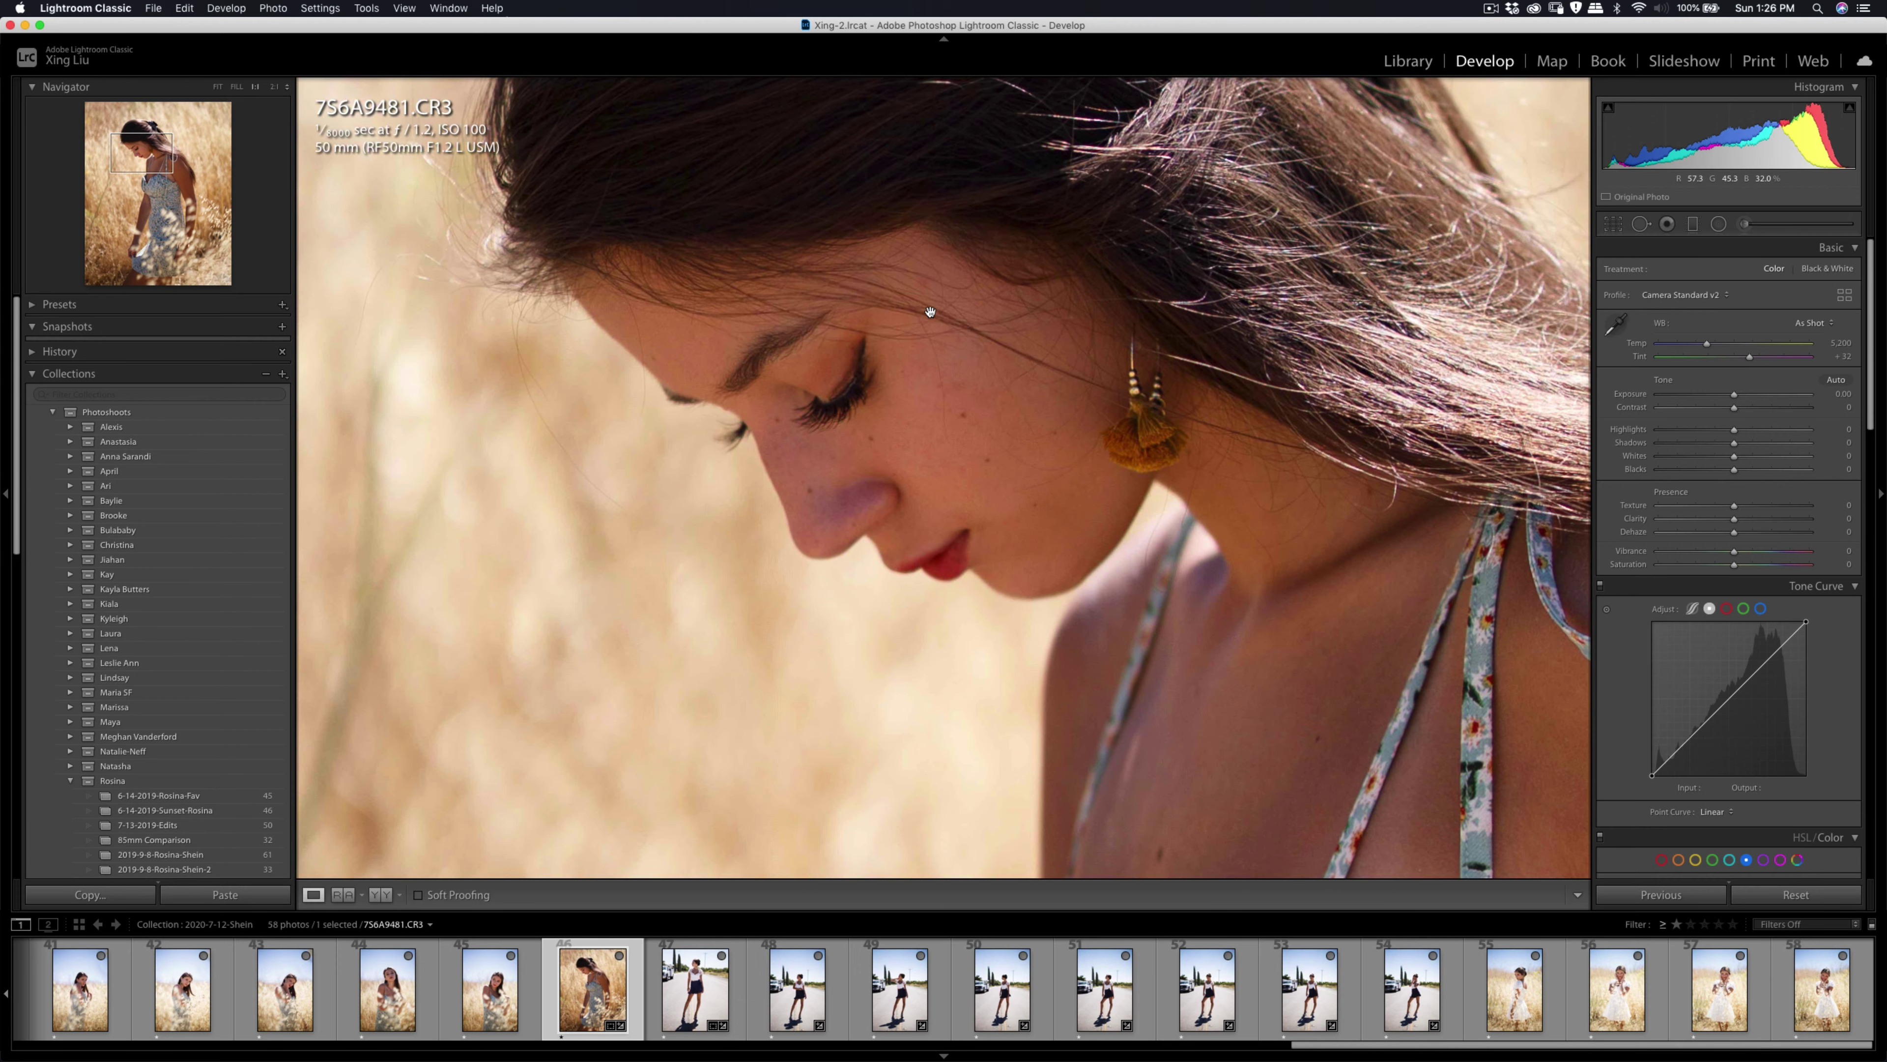
key("k")
left_click_drag(926, 411, 913, 434)
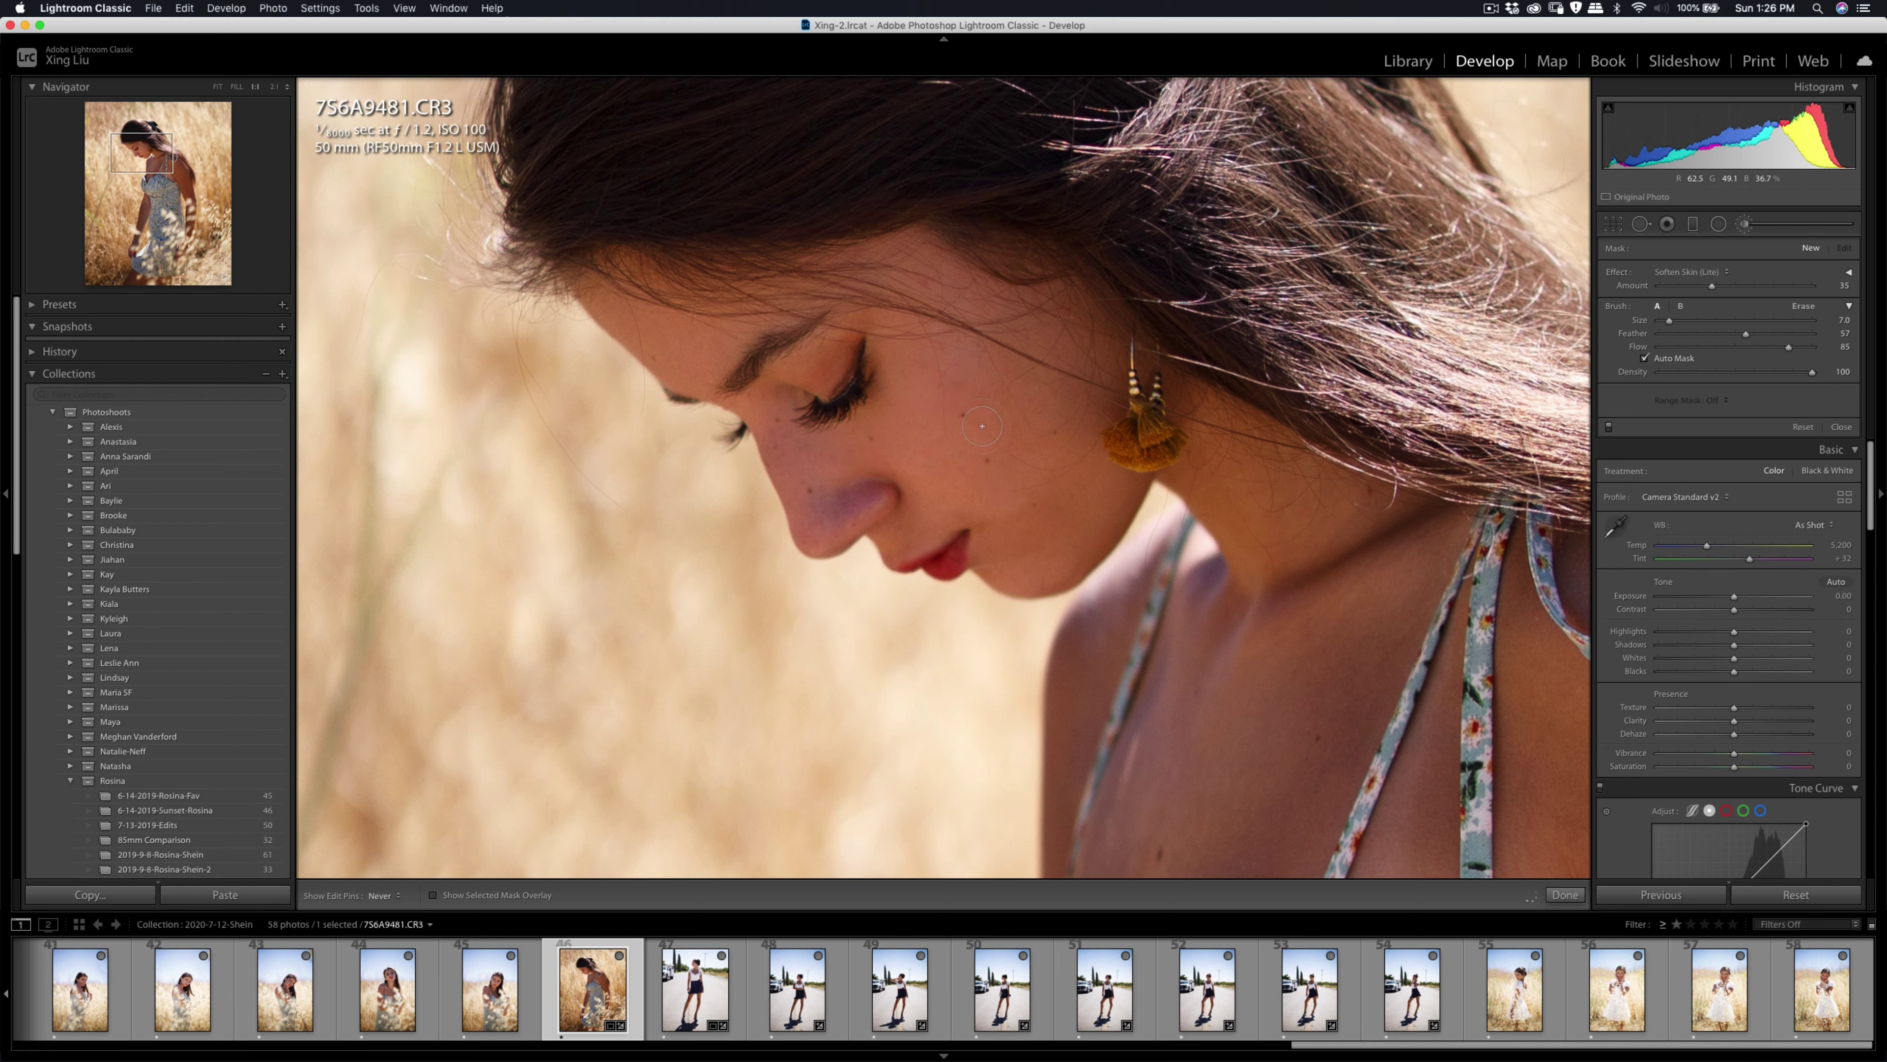
left_click_drag(1033, 492, 1043, 499)
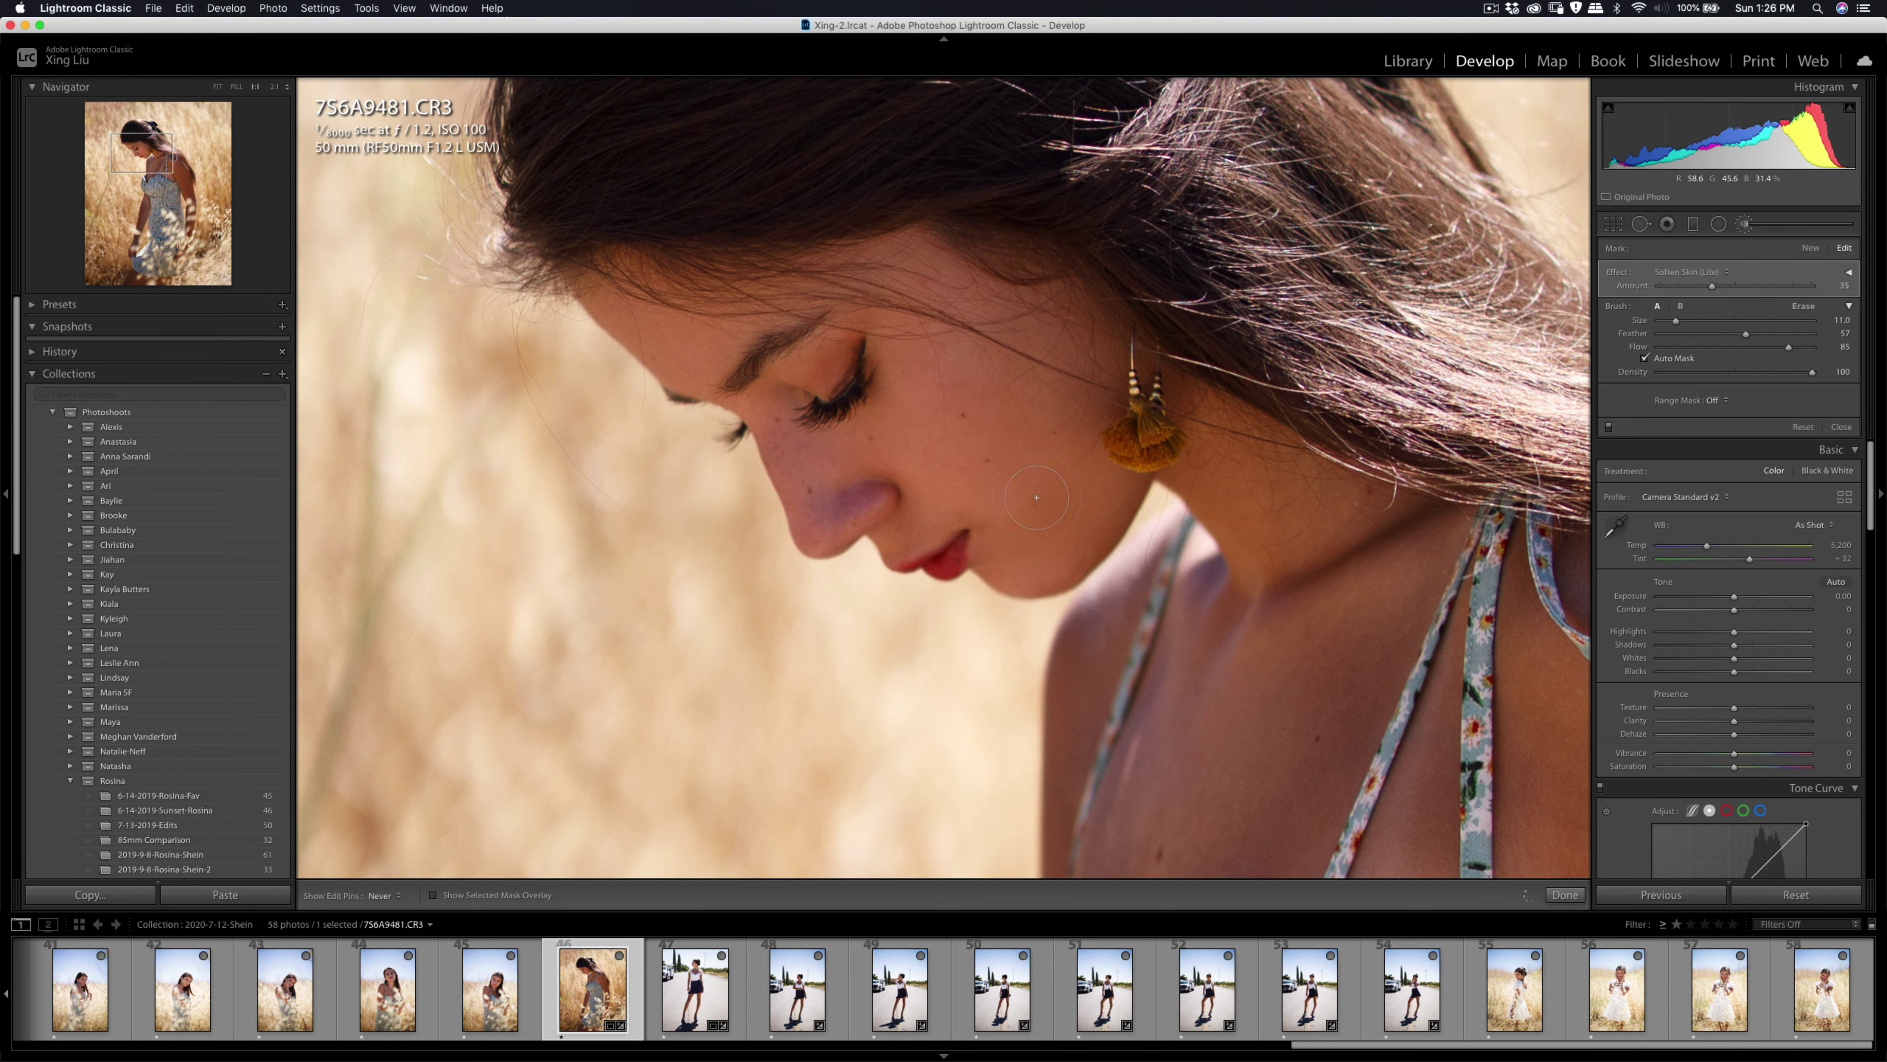
Extend the skin softening over her forehead and remaining facial skin with a smaller brush, and return to the full-photo view.
left_click_drag(1037, 497, 707, 320)
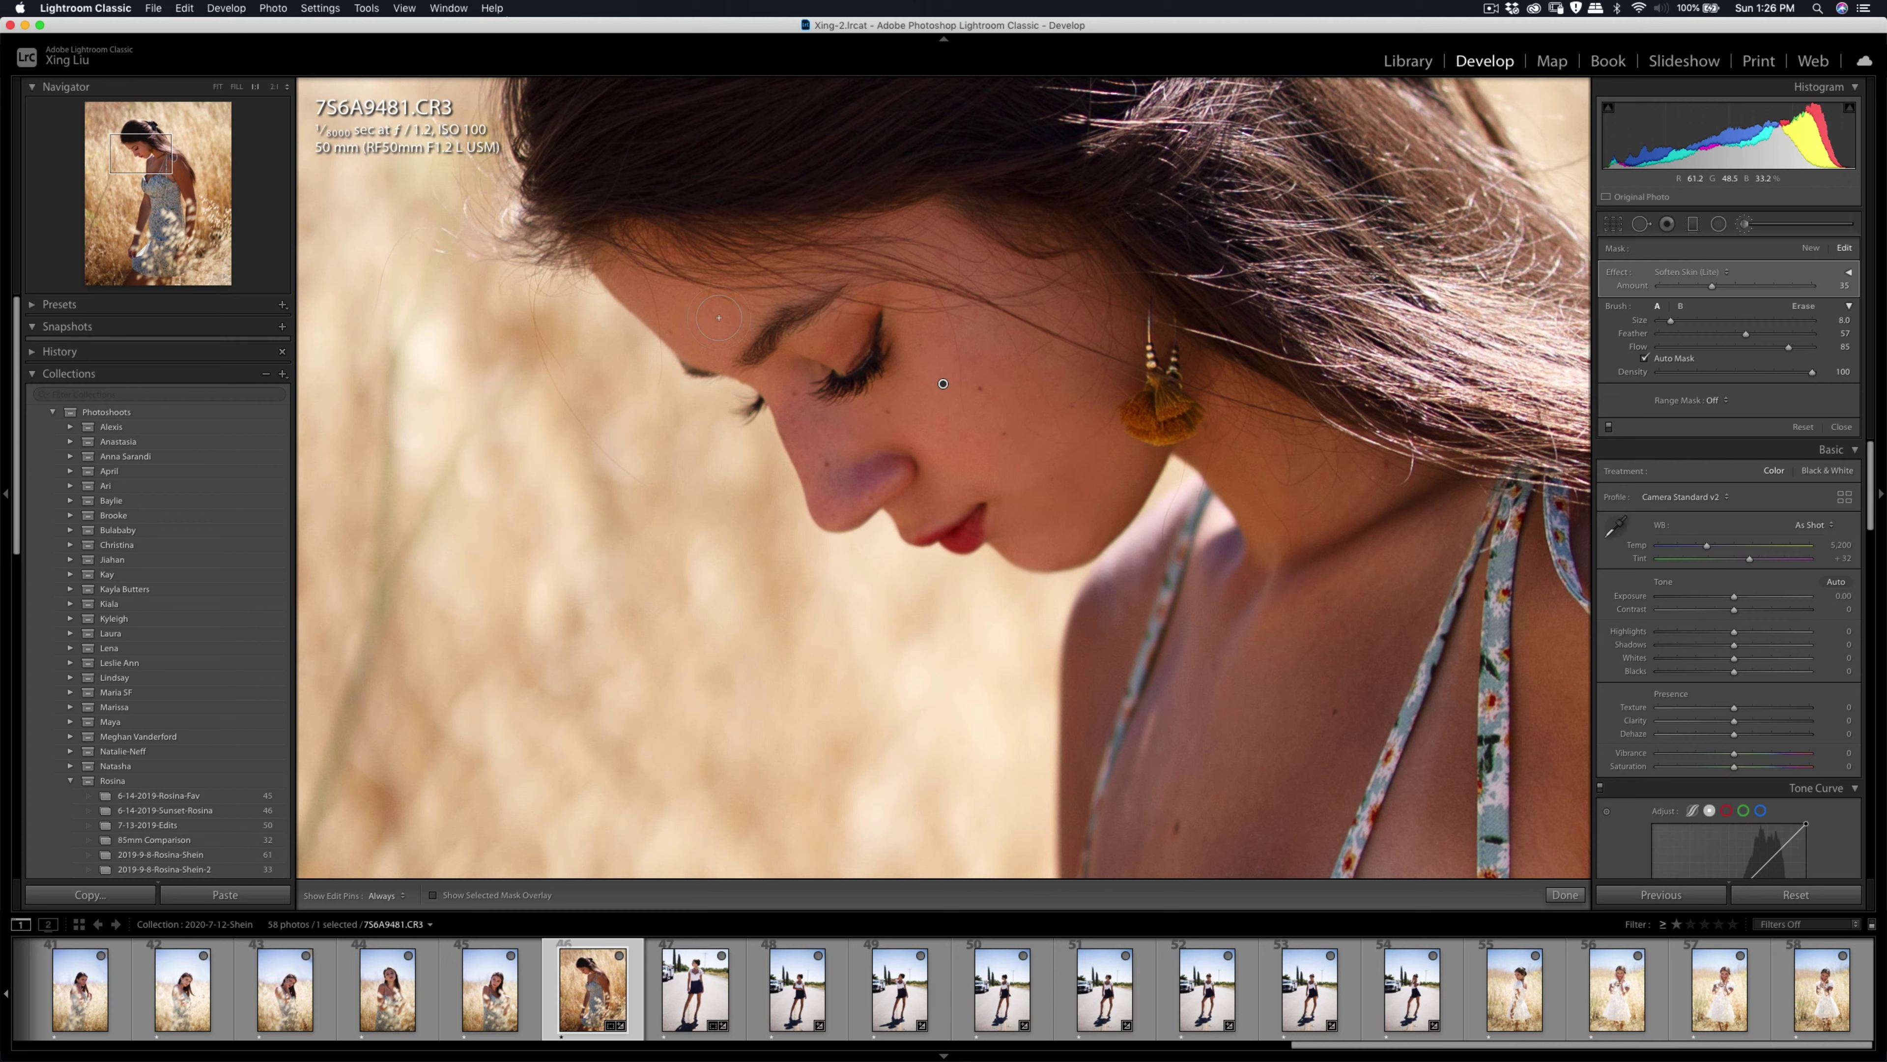
key("h")
key("bracketleft")
key("h")
key("h")
key("q")
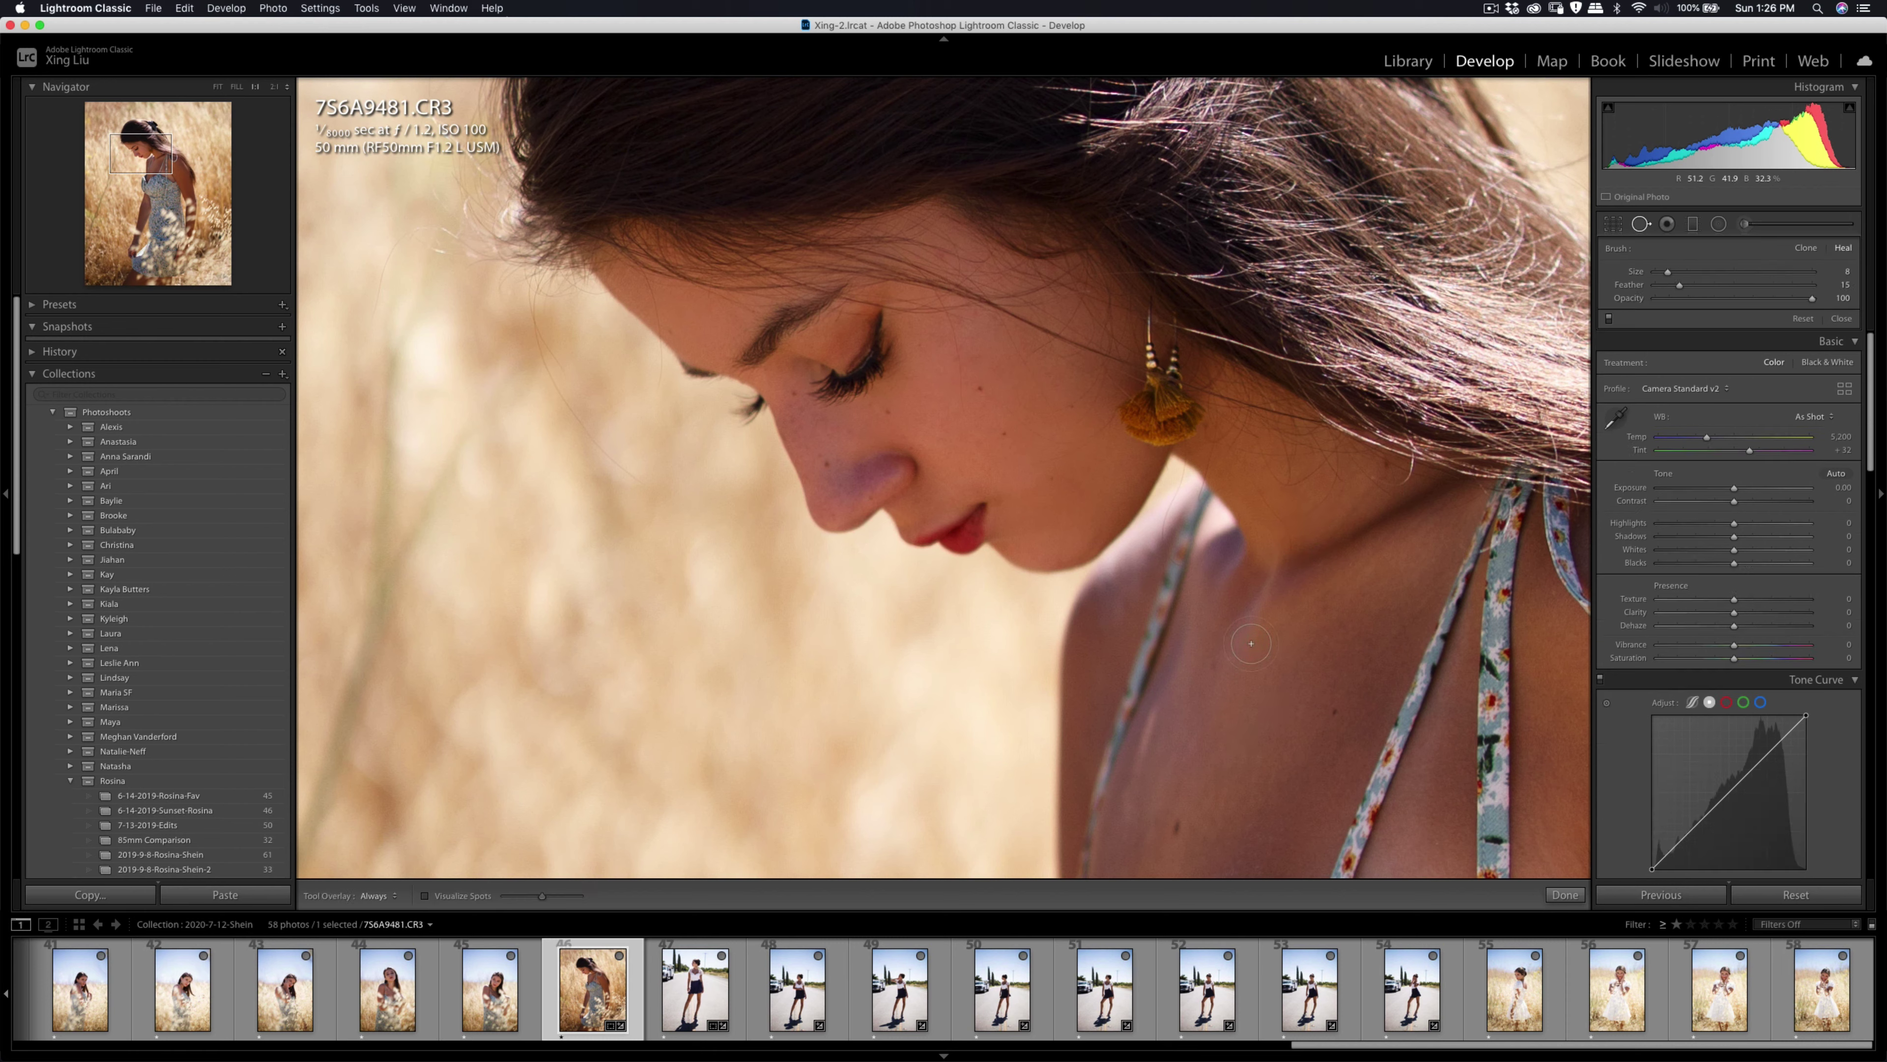
key("q")
left_click(1262, 649)
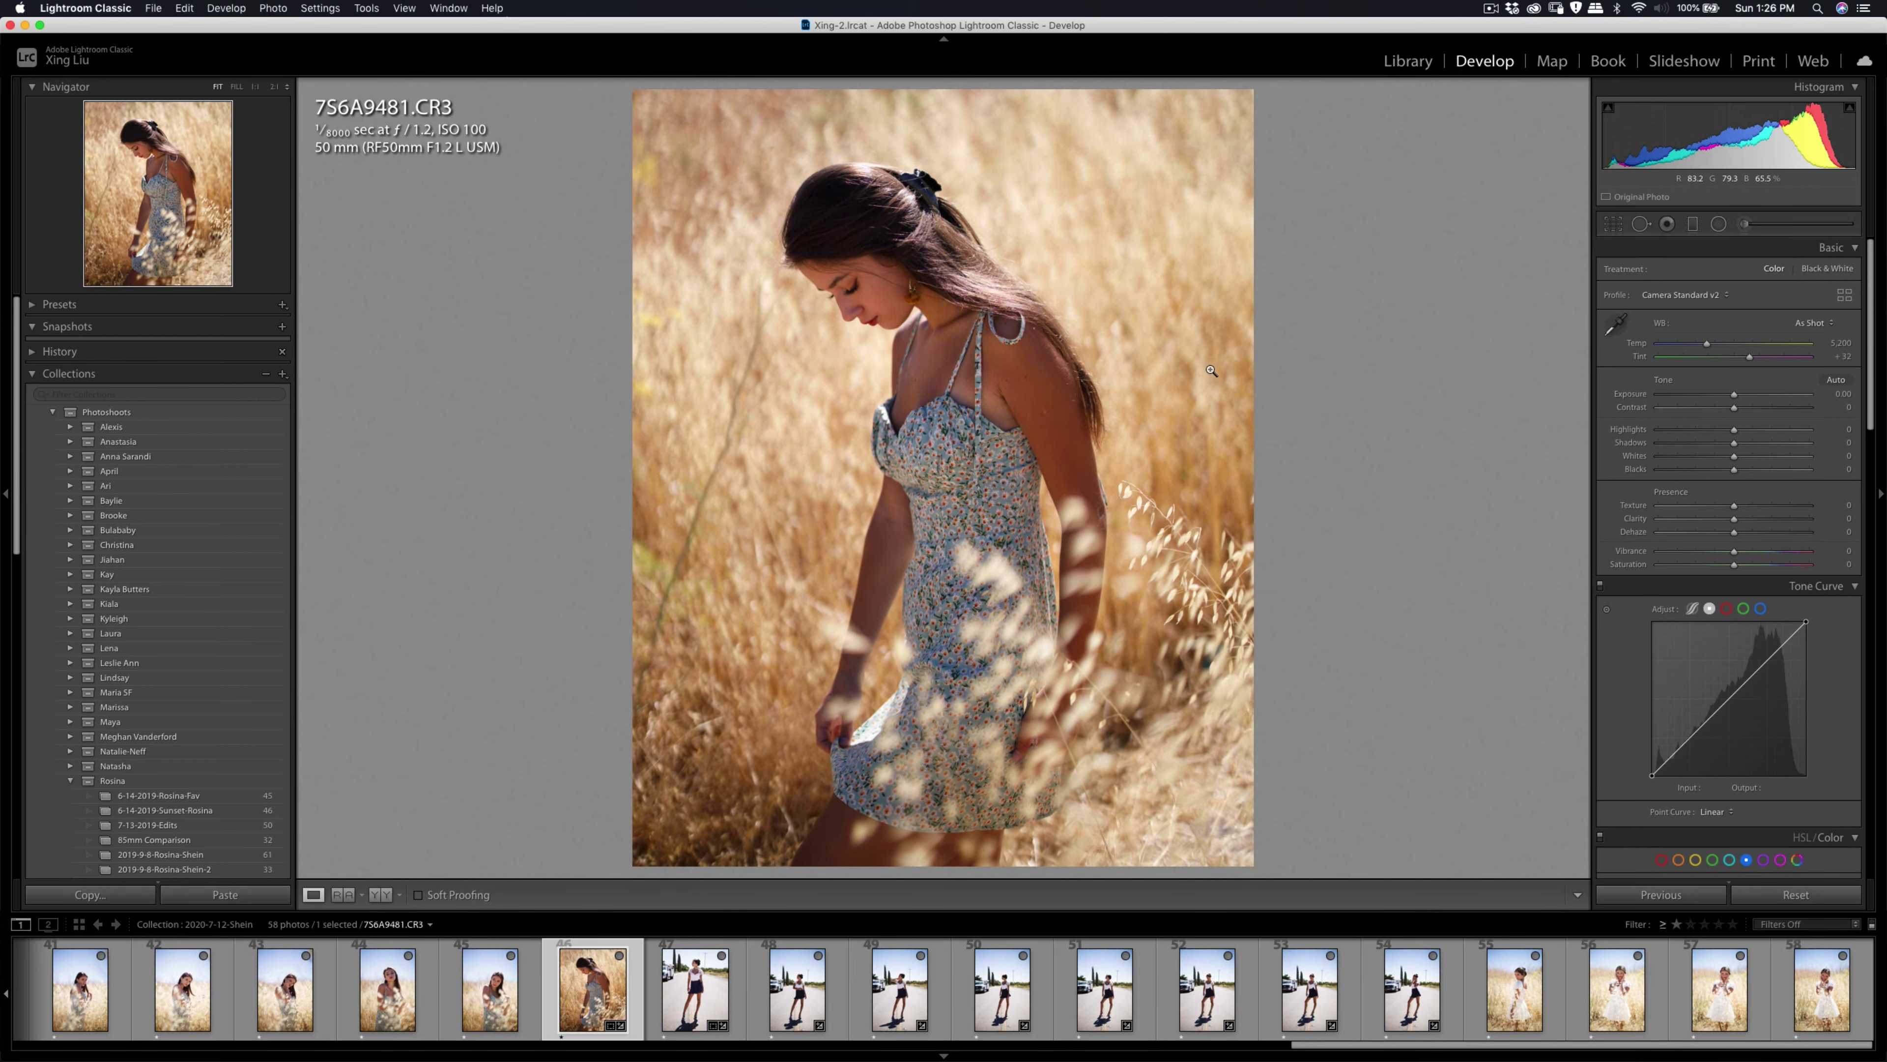
right_click(1089, 367)
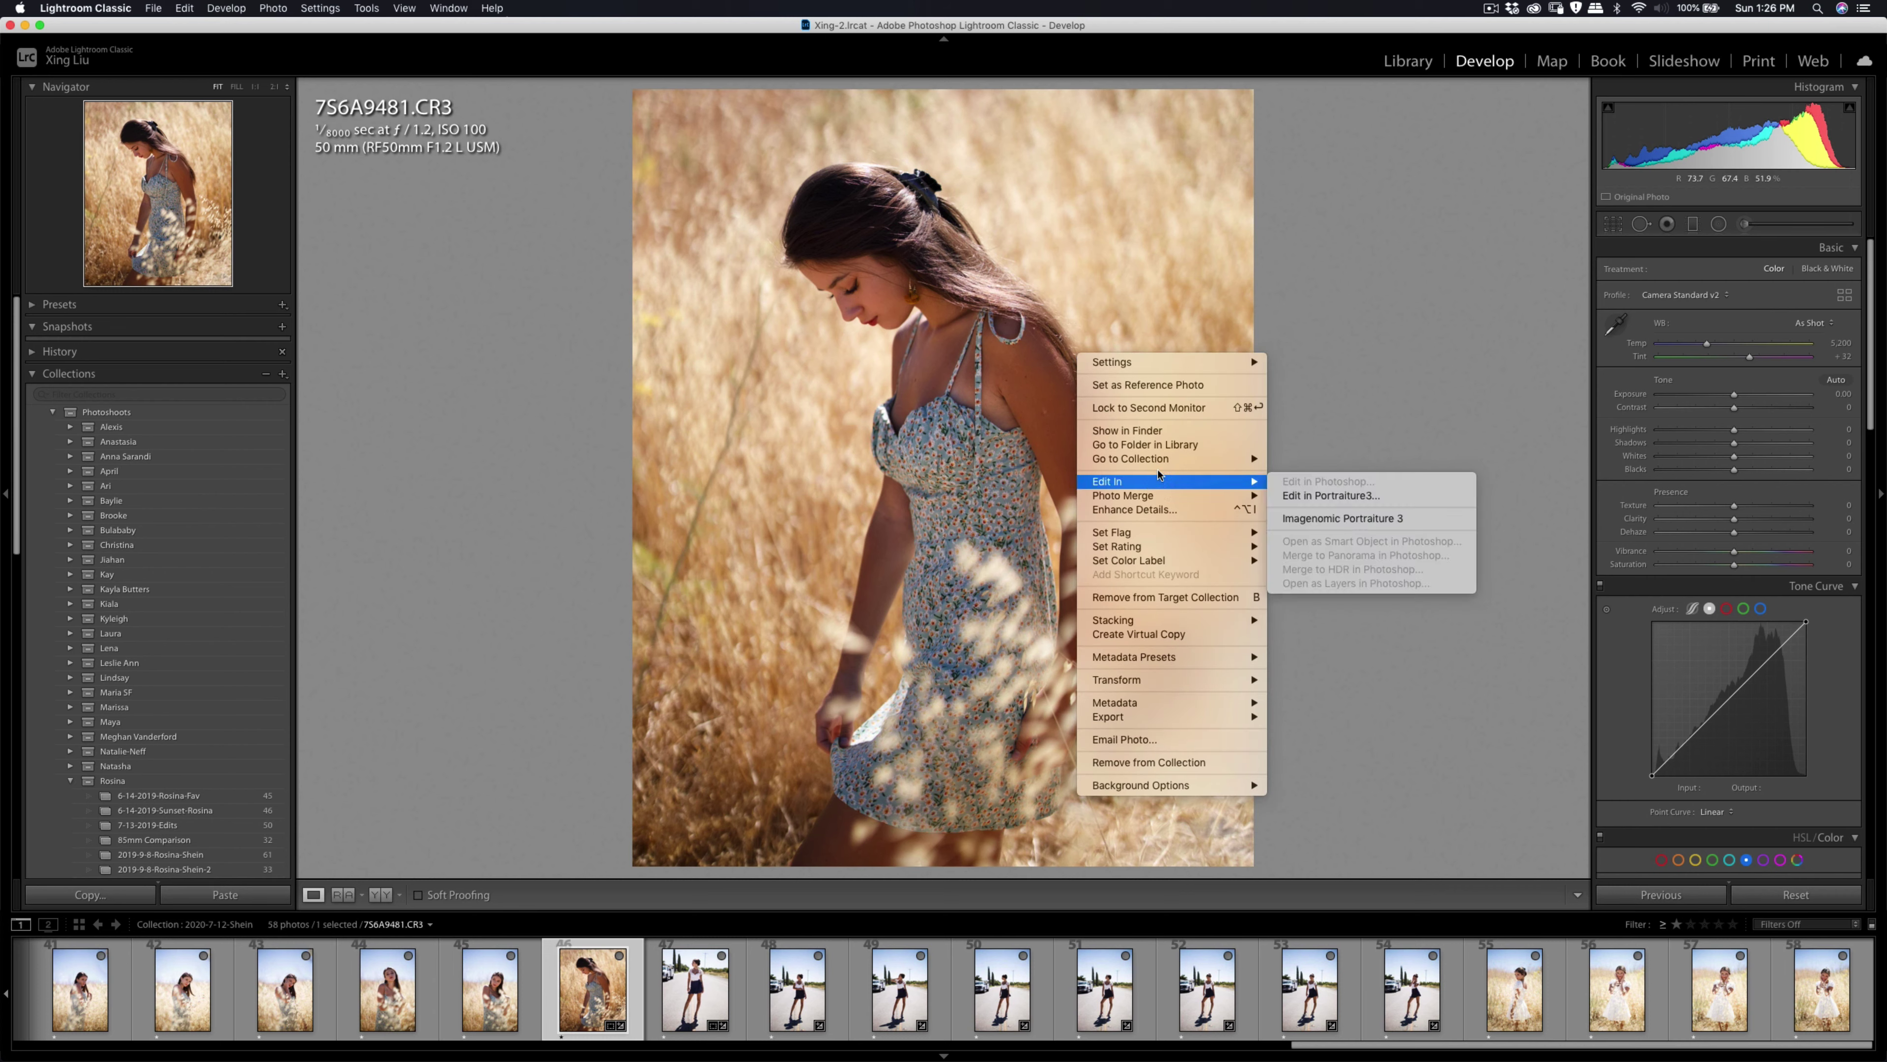
mouse_move(1189, 482)
left_click(1325, 518)
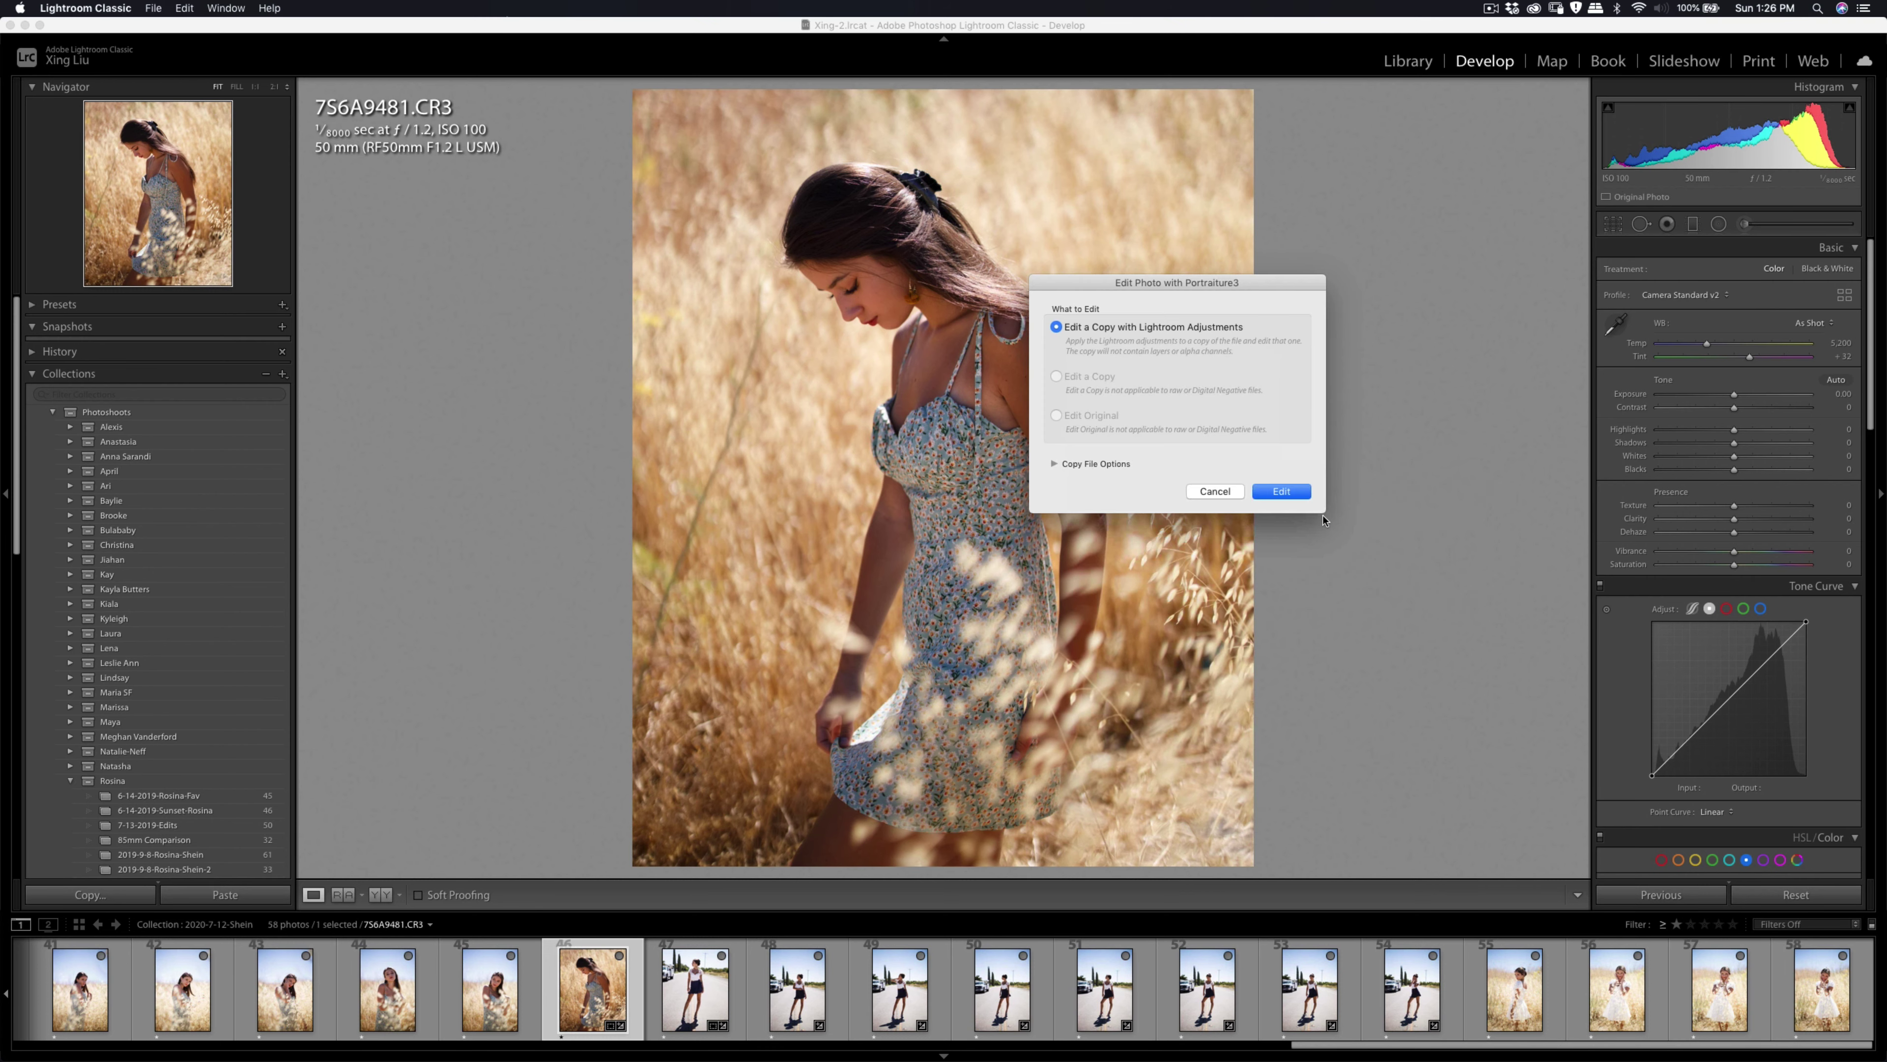
left_click(1243, 491)
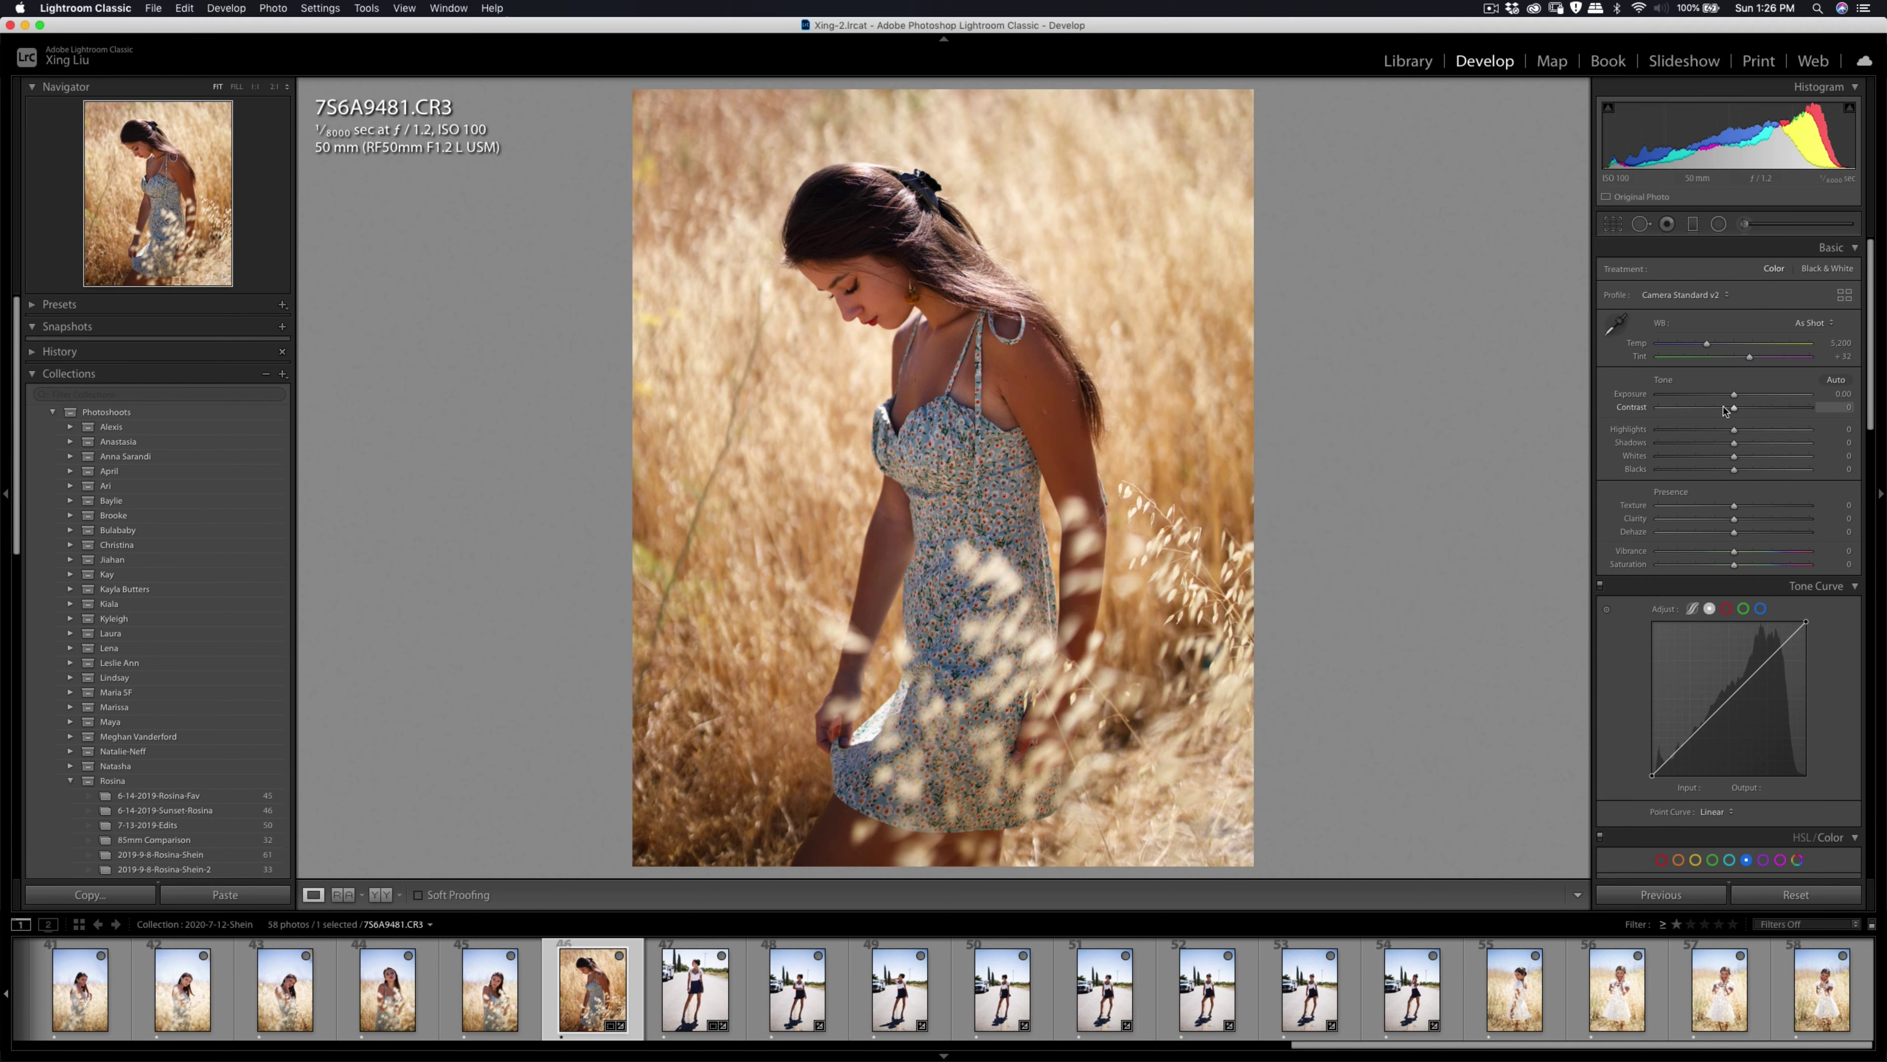
Set Exposure to +0.15, Contrast to +23 and Highlights to -29, and open a copy with Lightroom adjustments in Imagenomic Portraiture 3.
left_click_drag(1734, 407, 1707, 434)
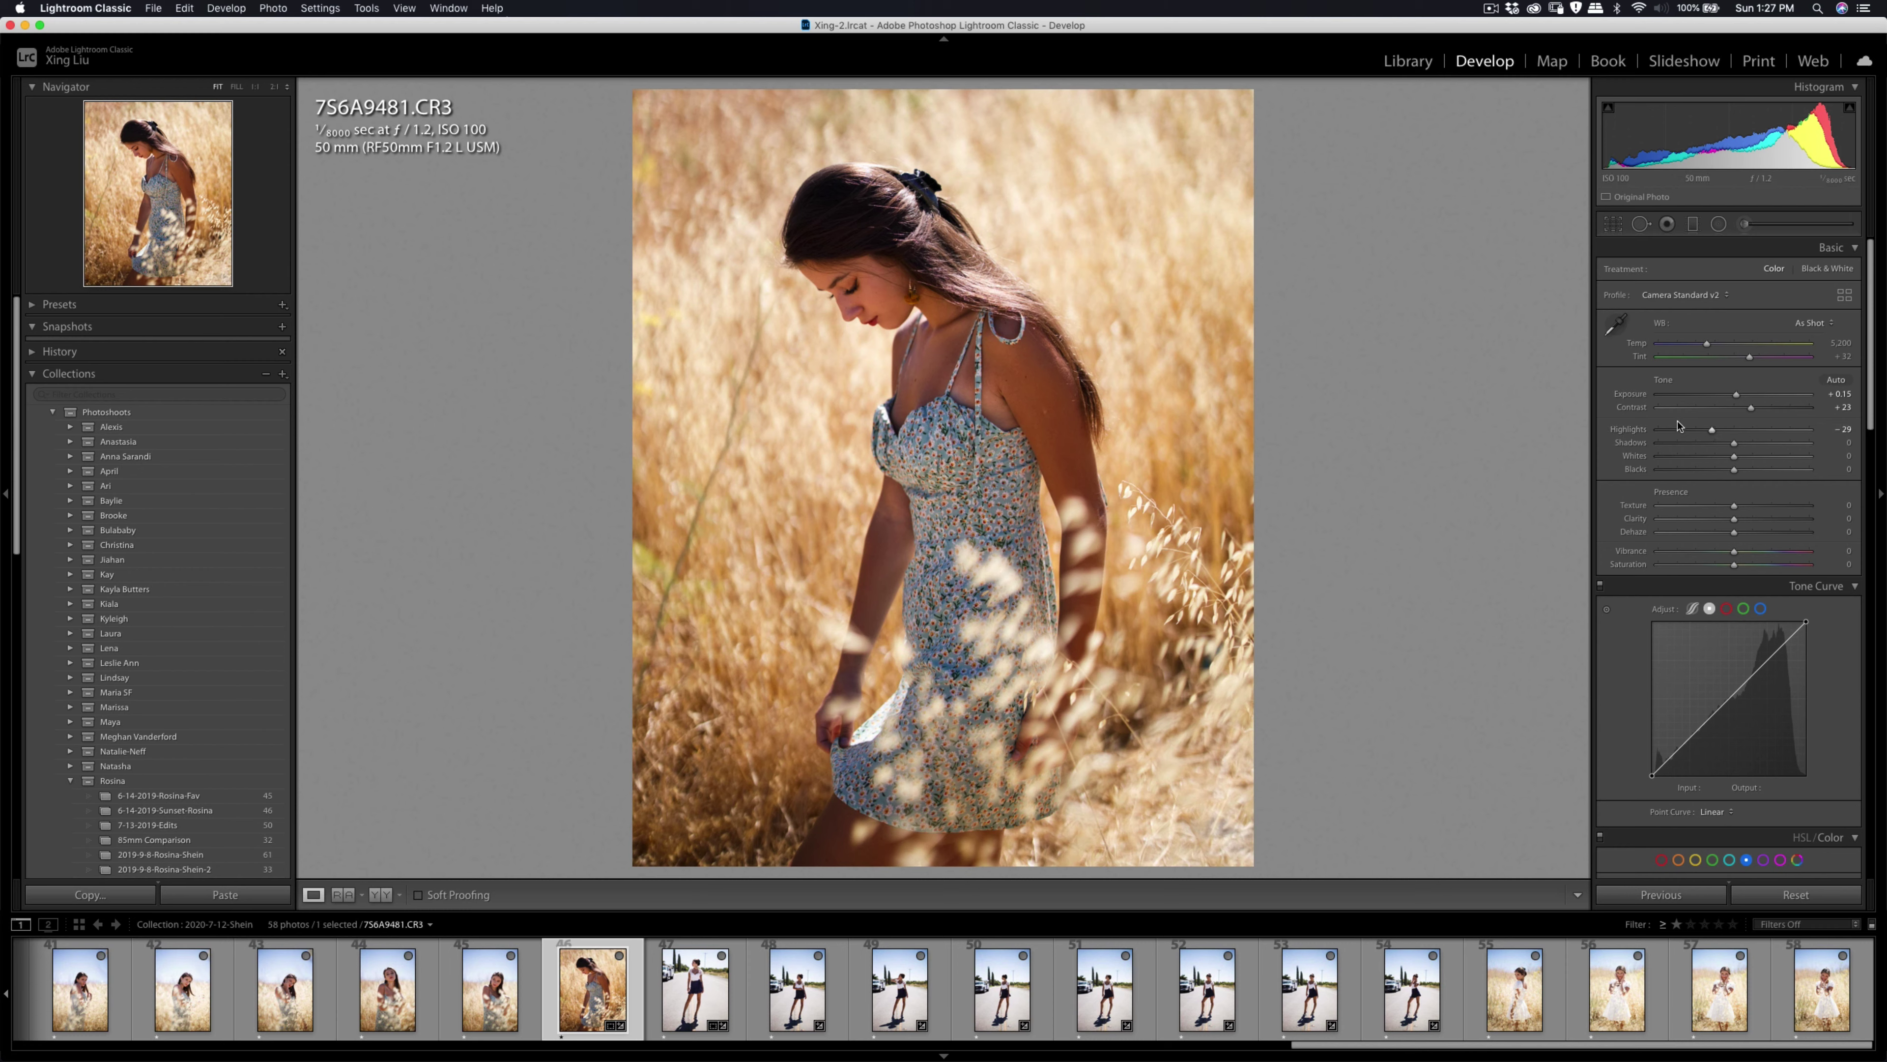
right_click(1048, 380)
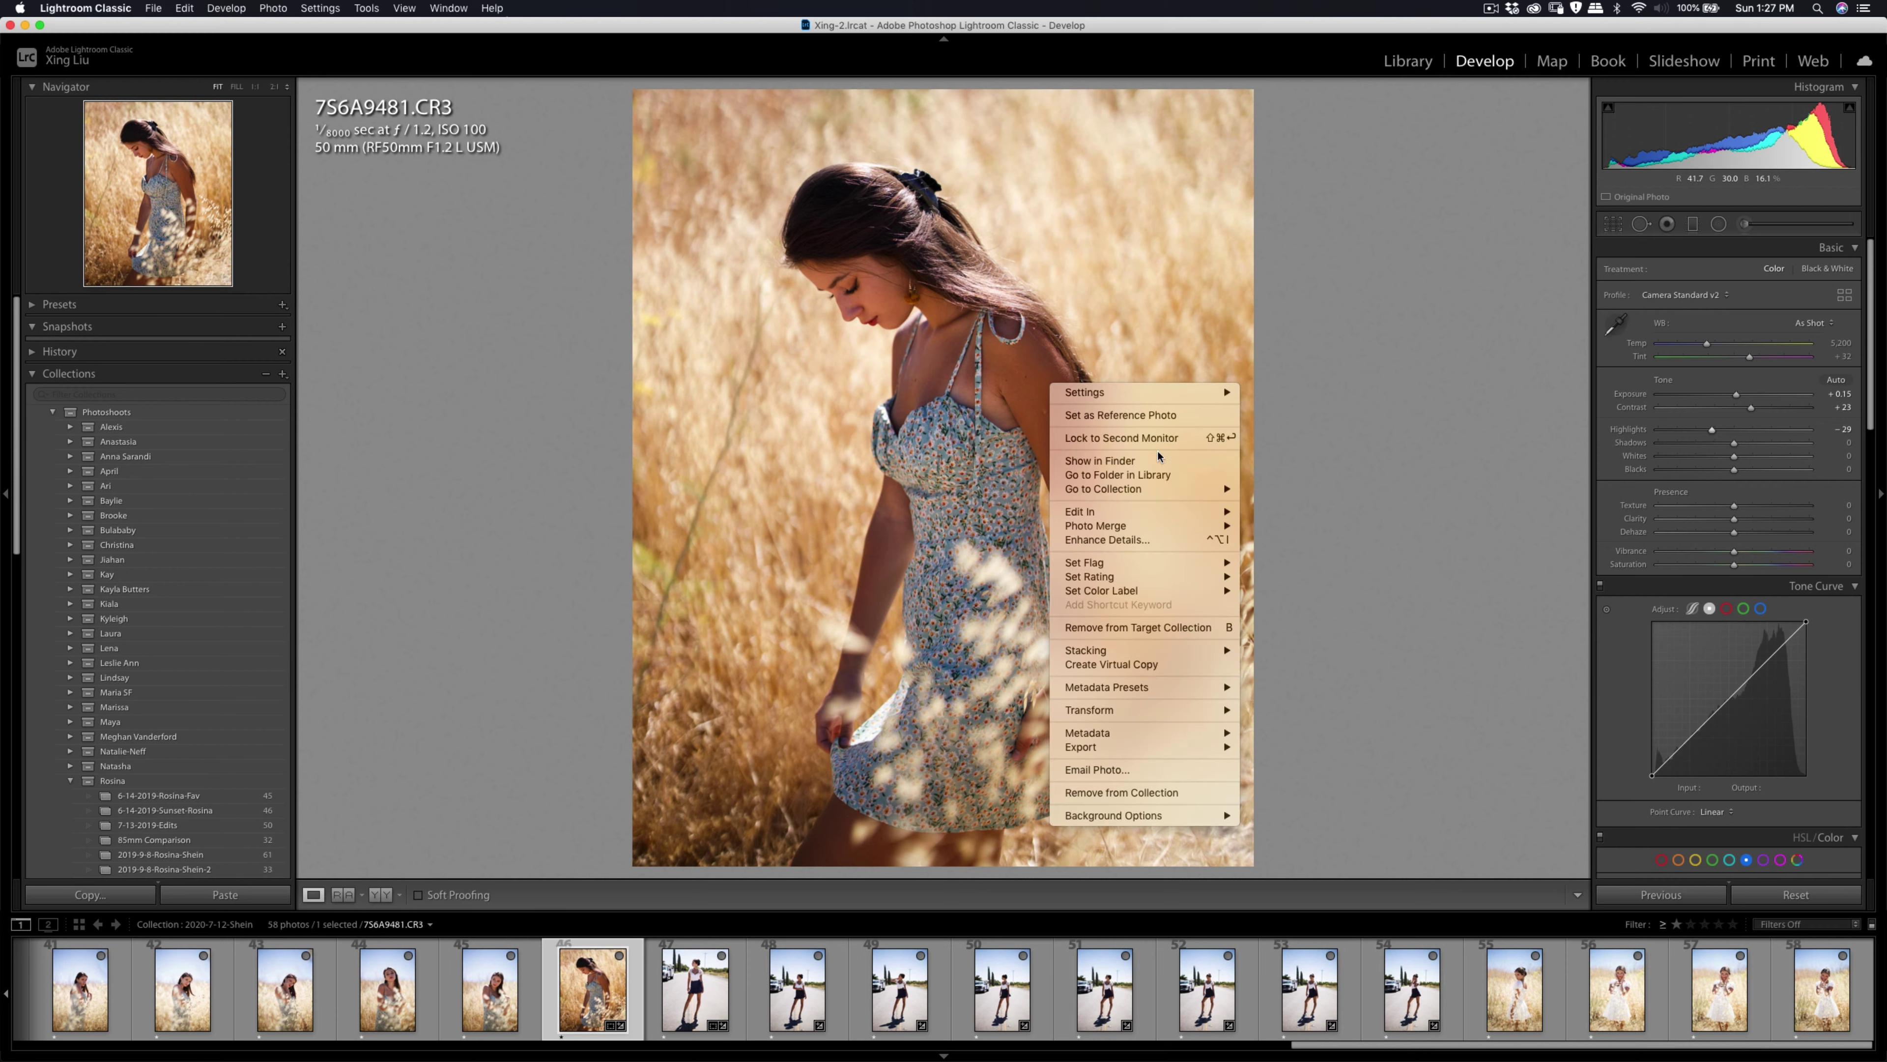
mouse_move(1173, 513)
left_click(1310, 549)
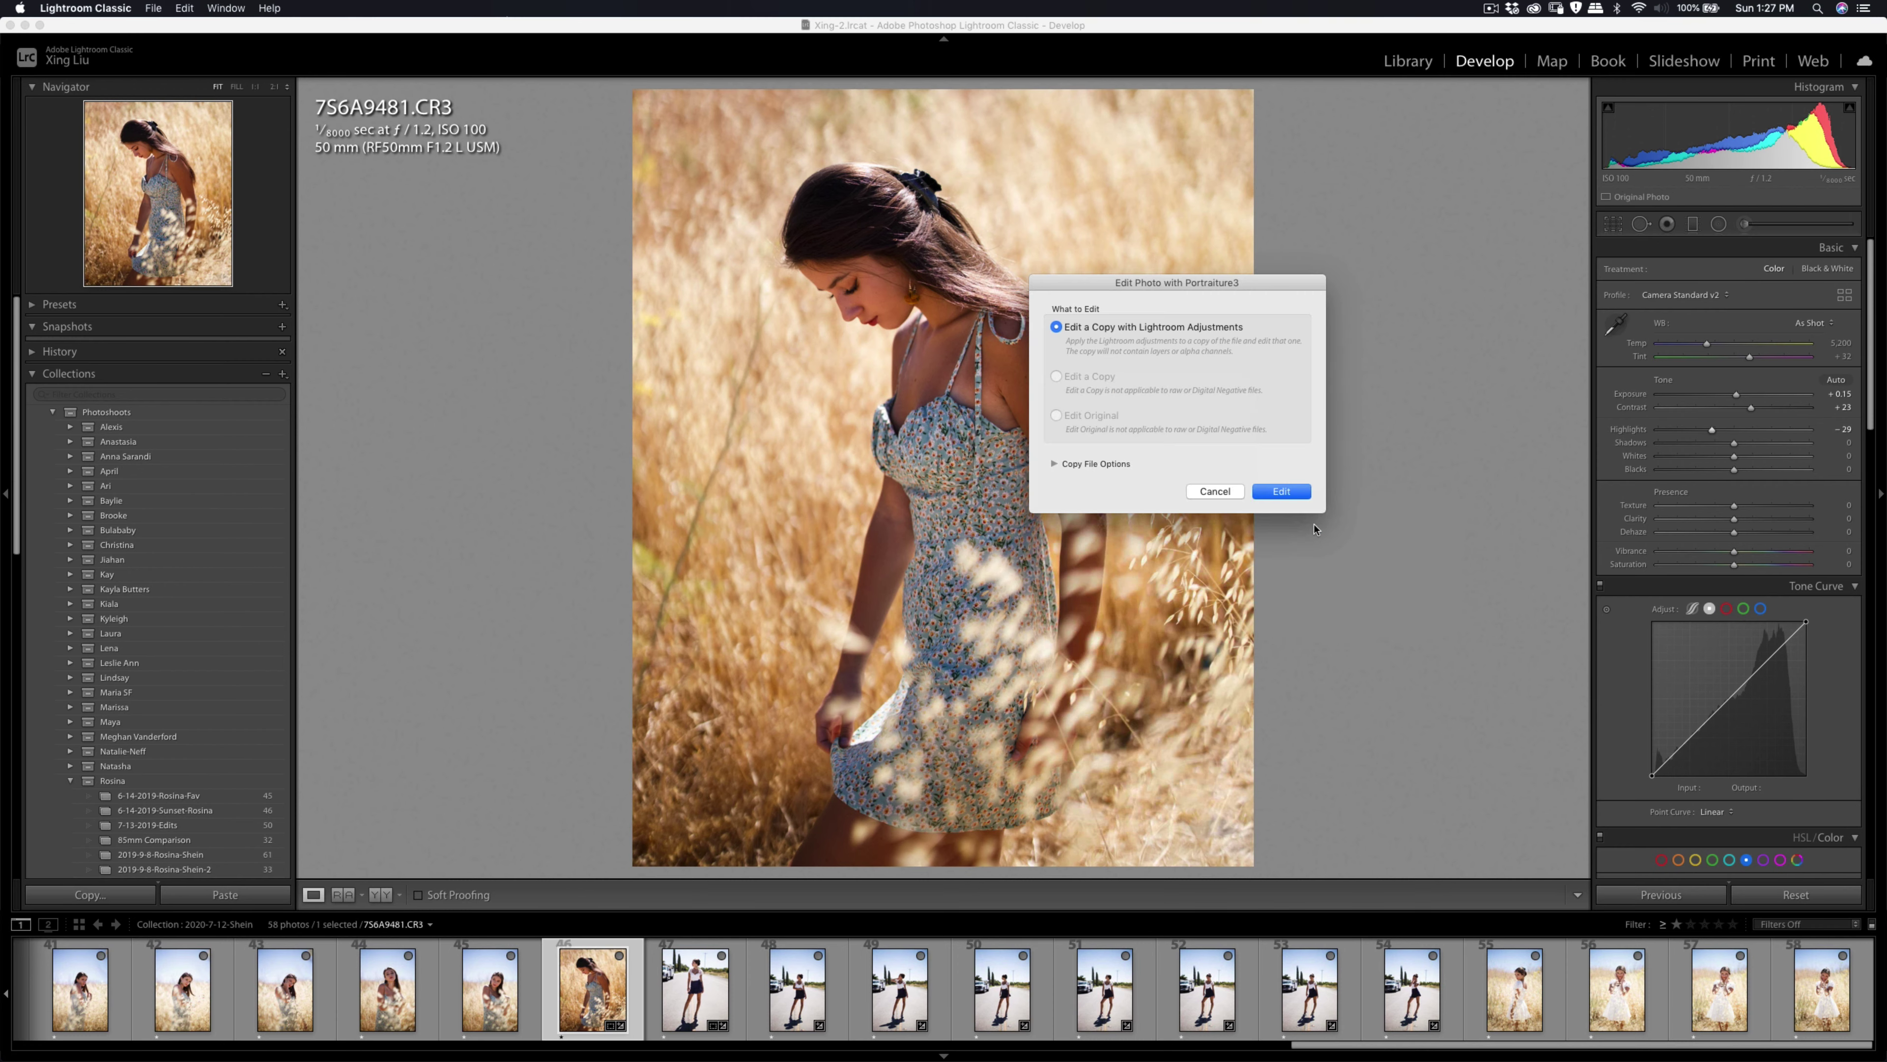
left_click(1308, 495)
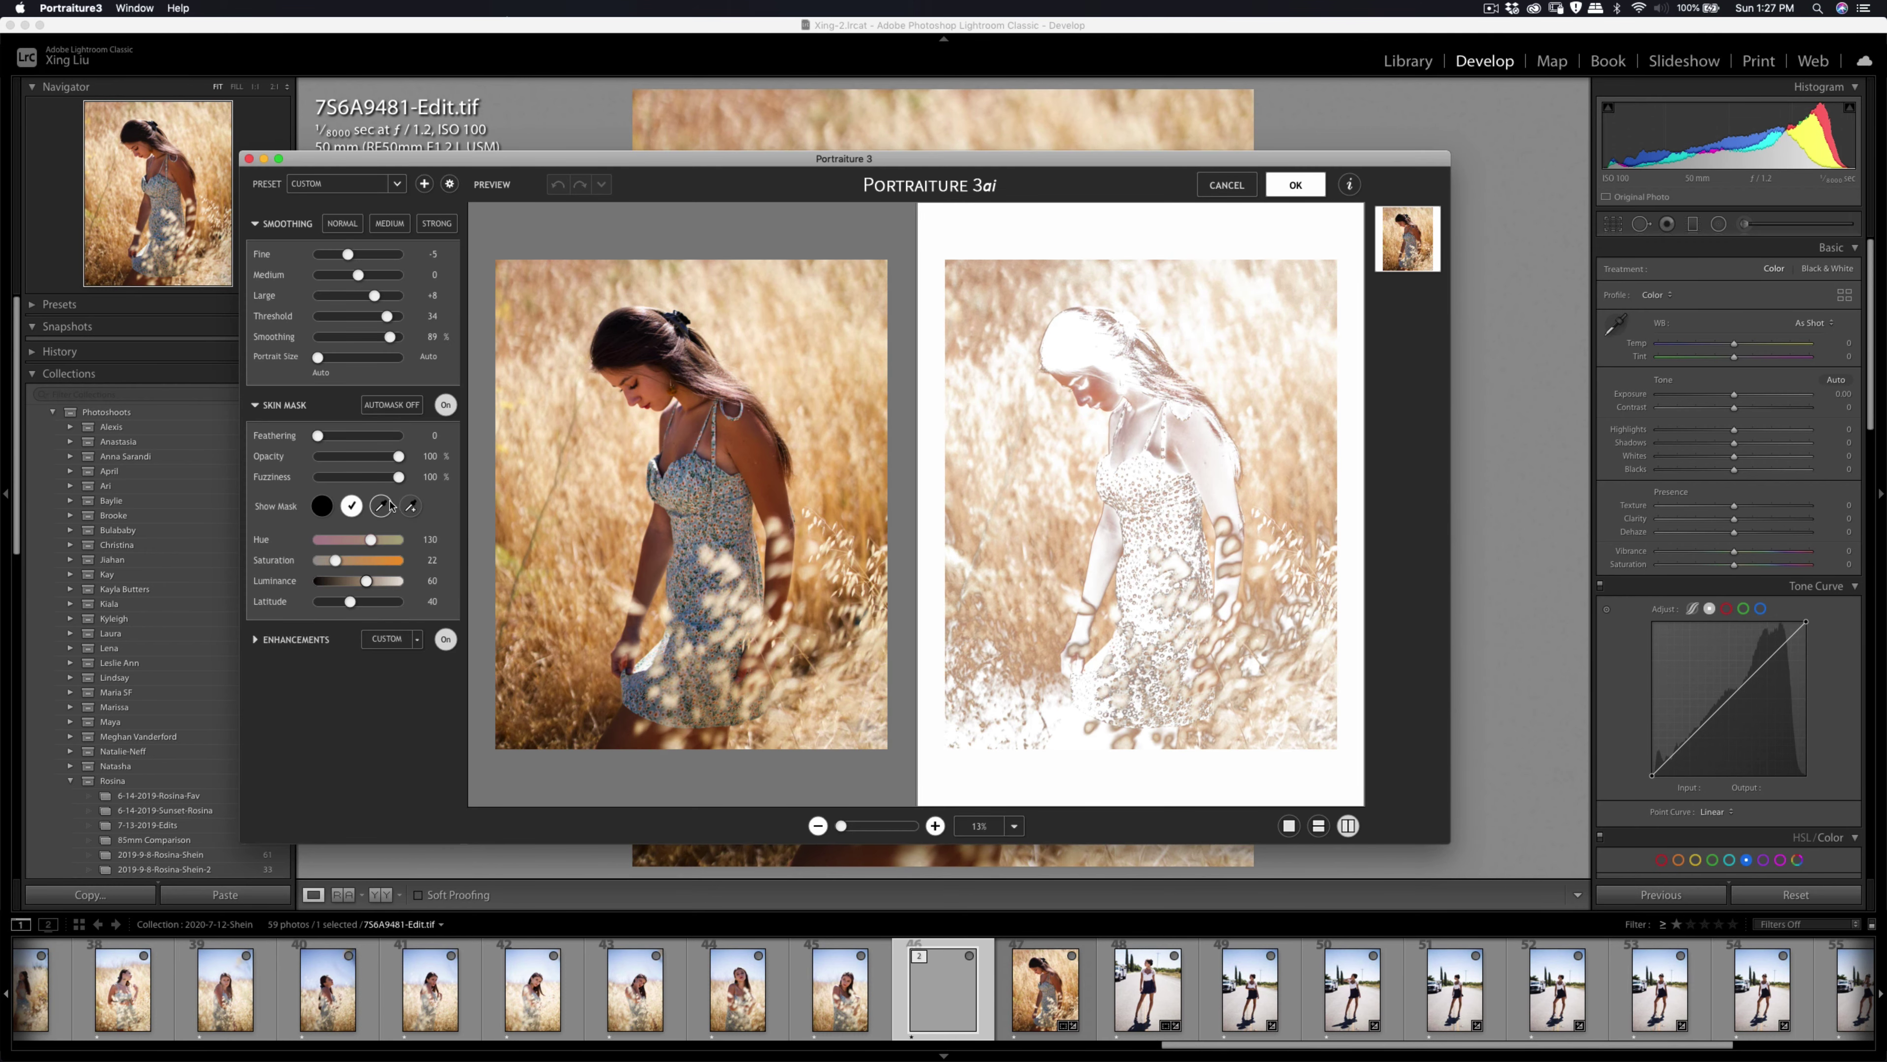
Sample the woman's skin tones to refine Portraiture's skin mask, and apply the smoothing to the copy.
left_click(388, 505)
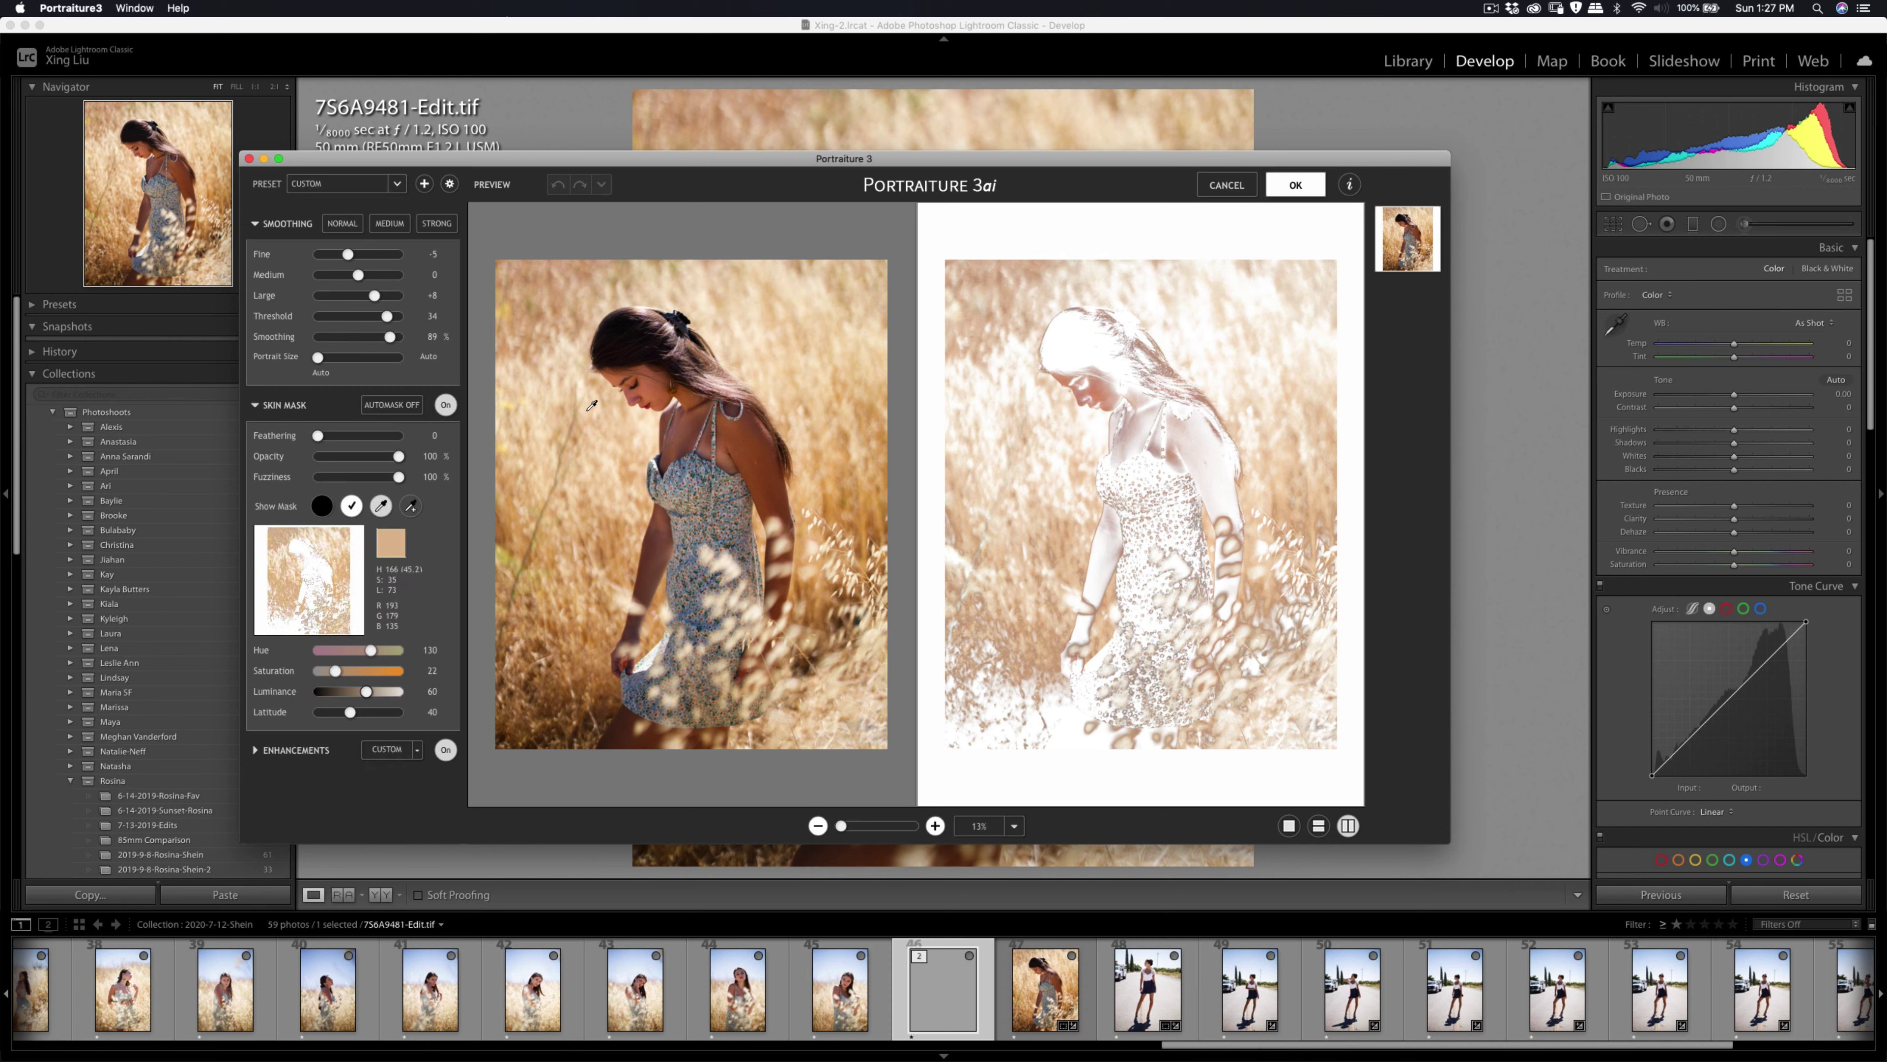
left_click(1133, 408)
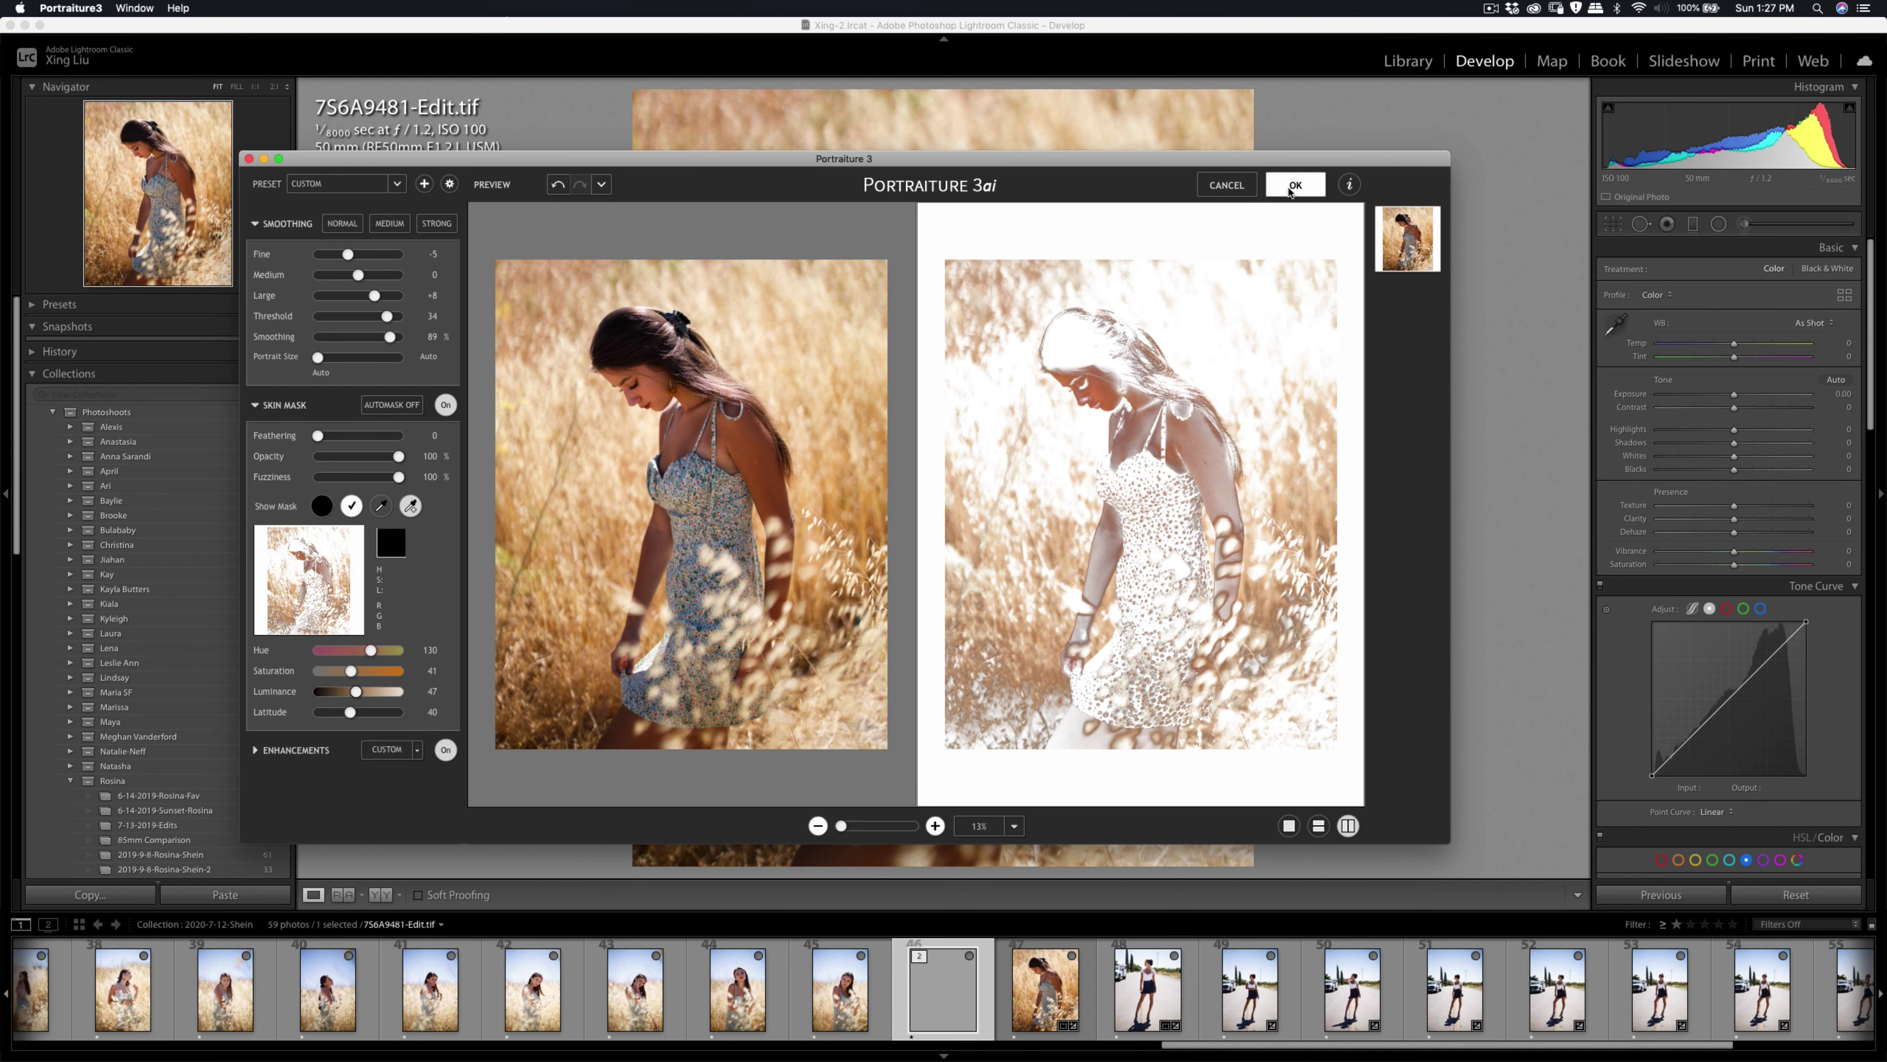
left_click(1295, 185)
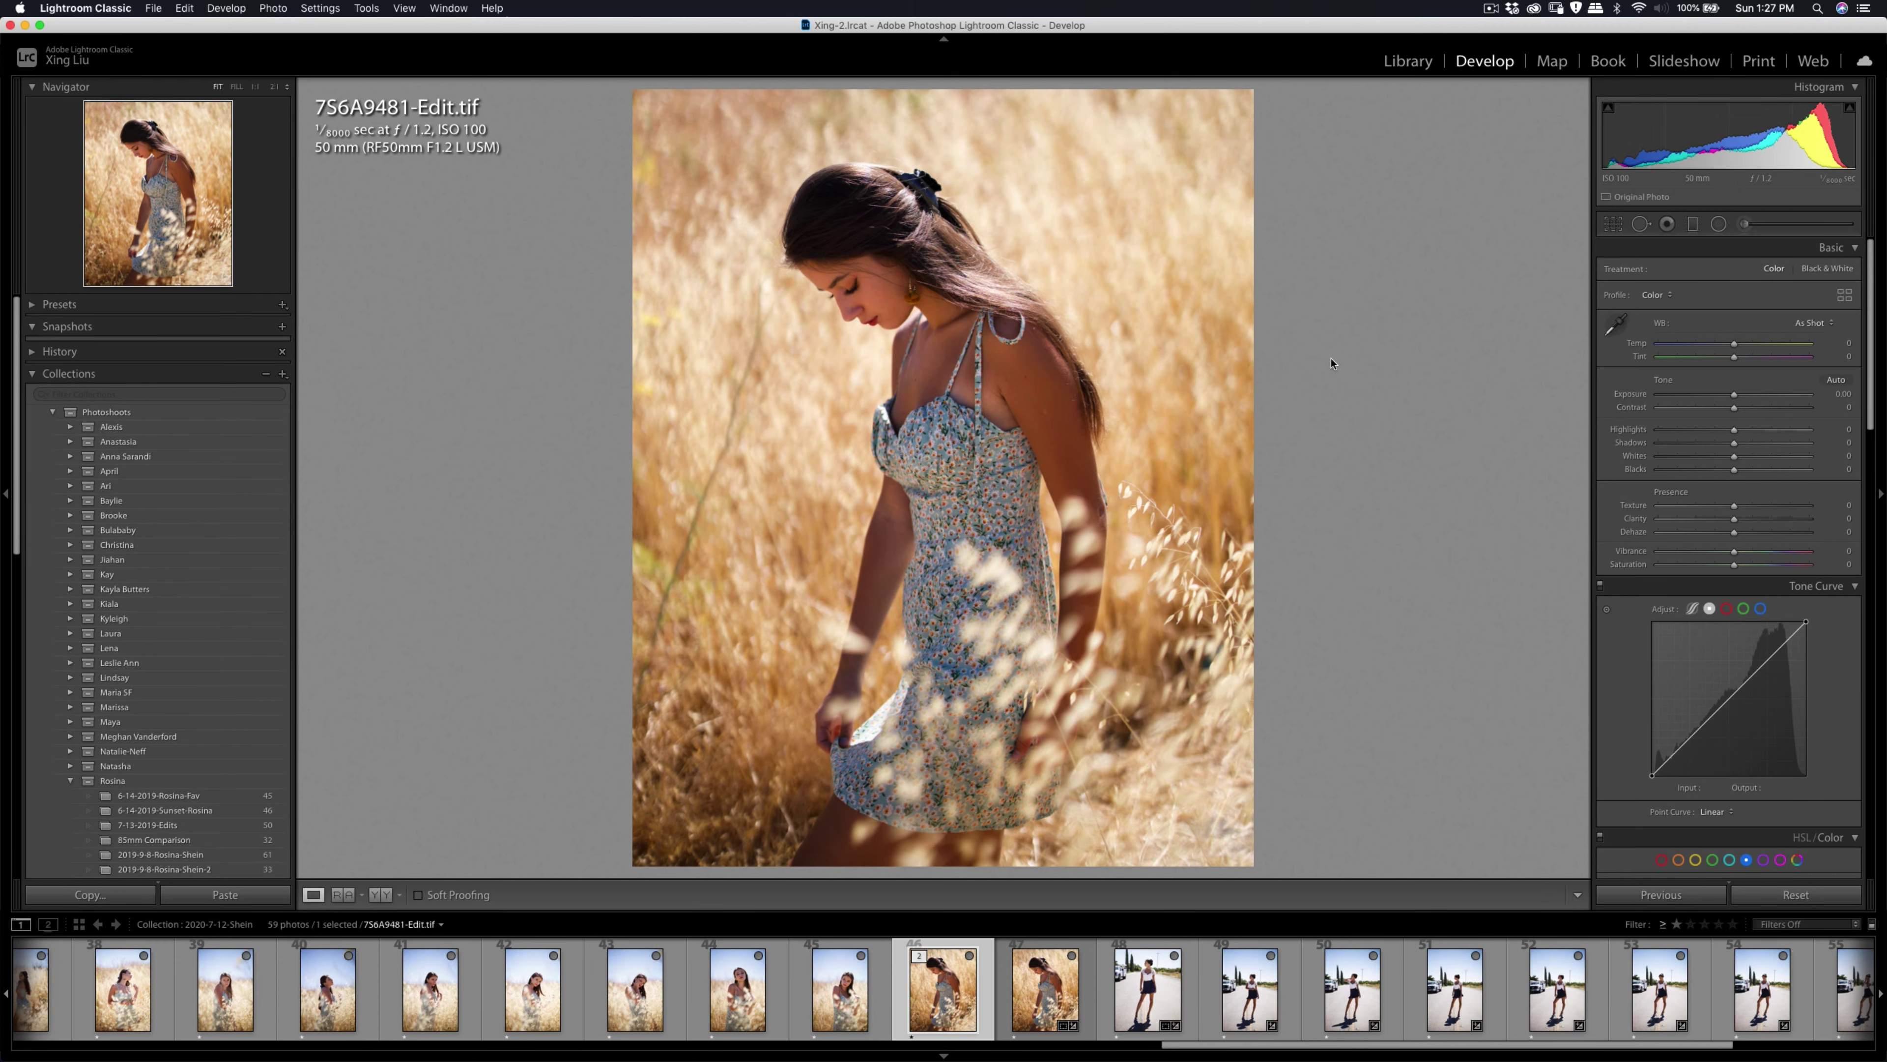
Export the smoothed TIFF copy of the dry-grass portrait to the specified folder on the hard drive.
key("super+shift+e")
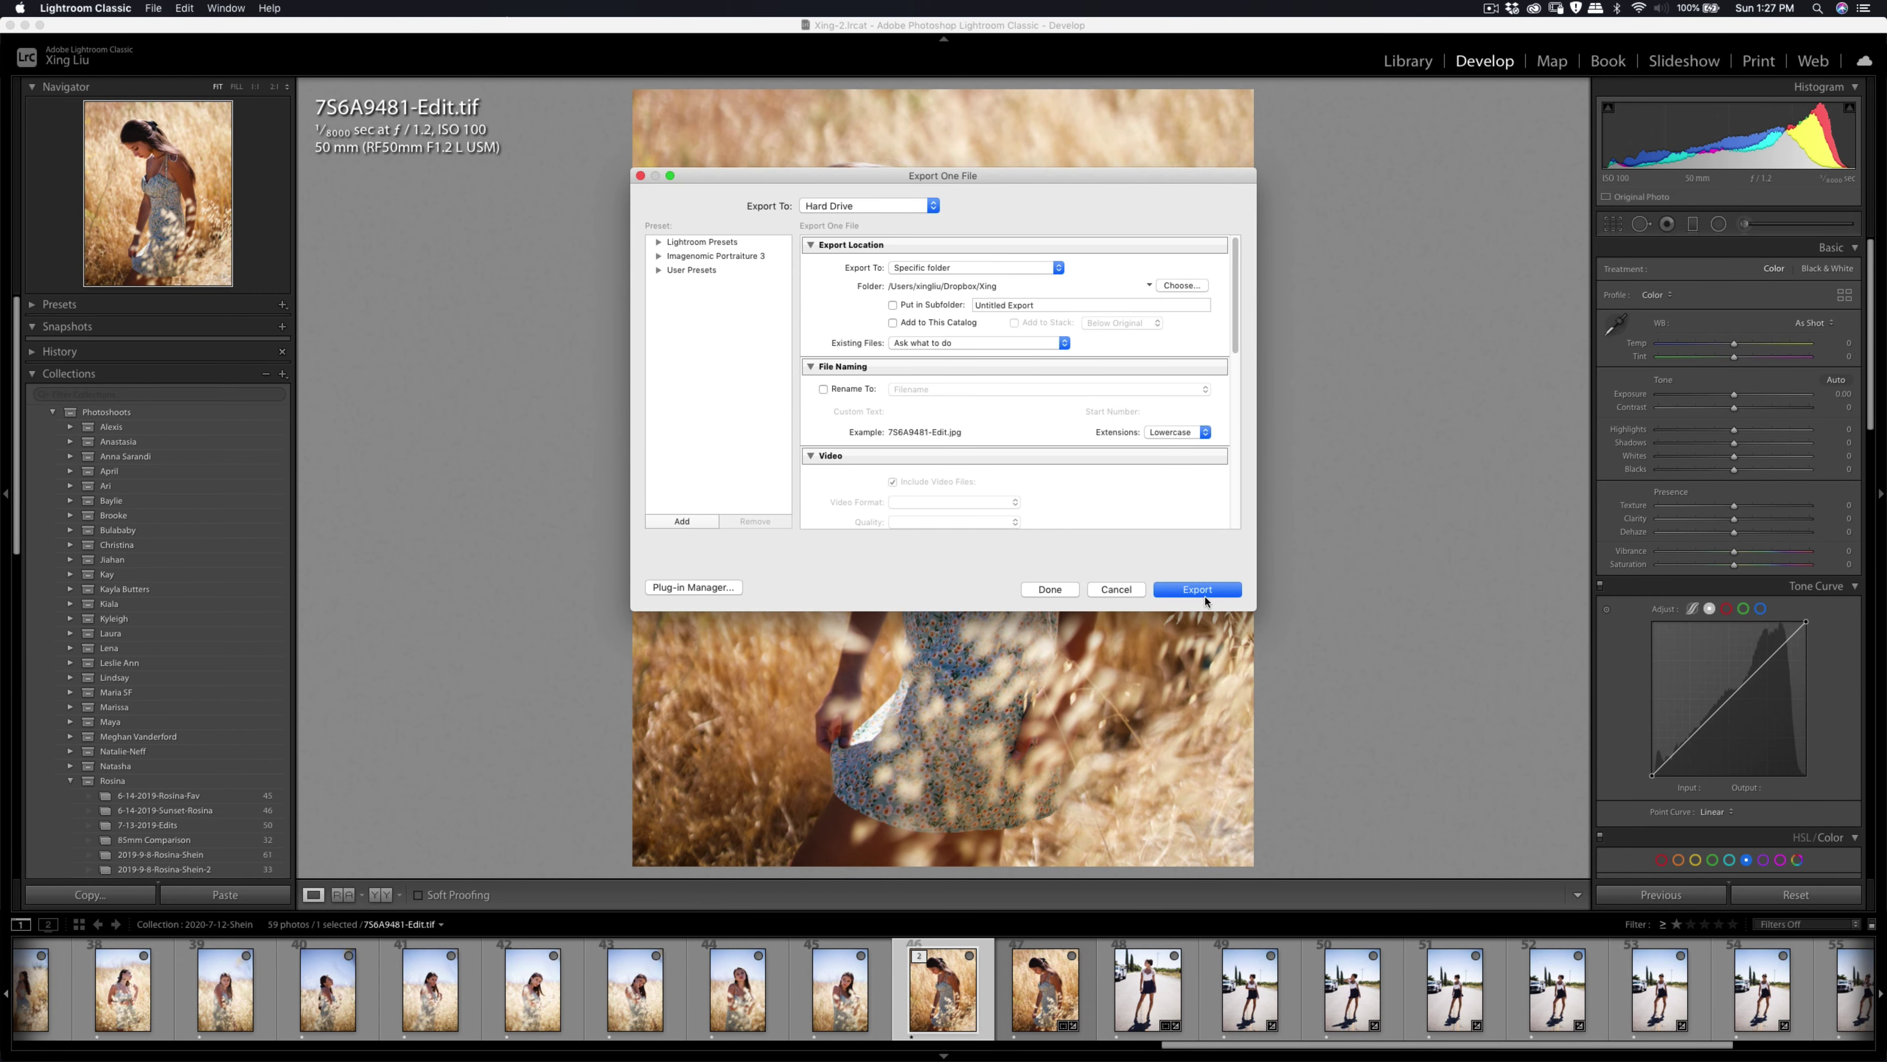
left_click(1224, 592)
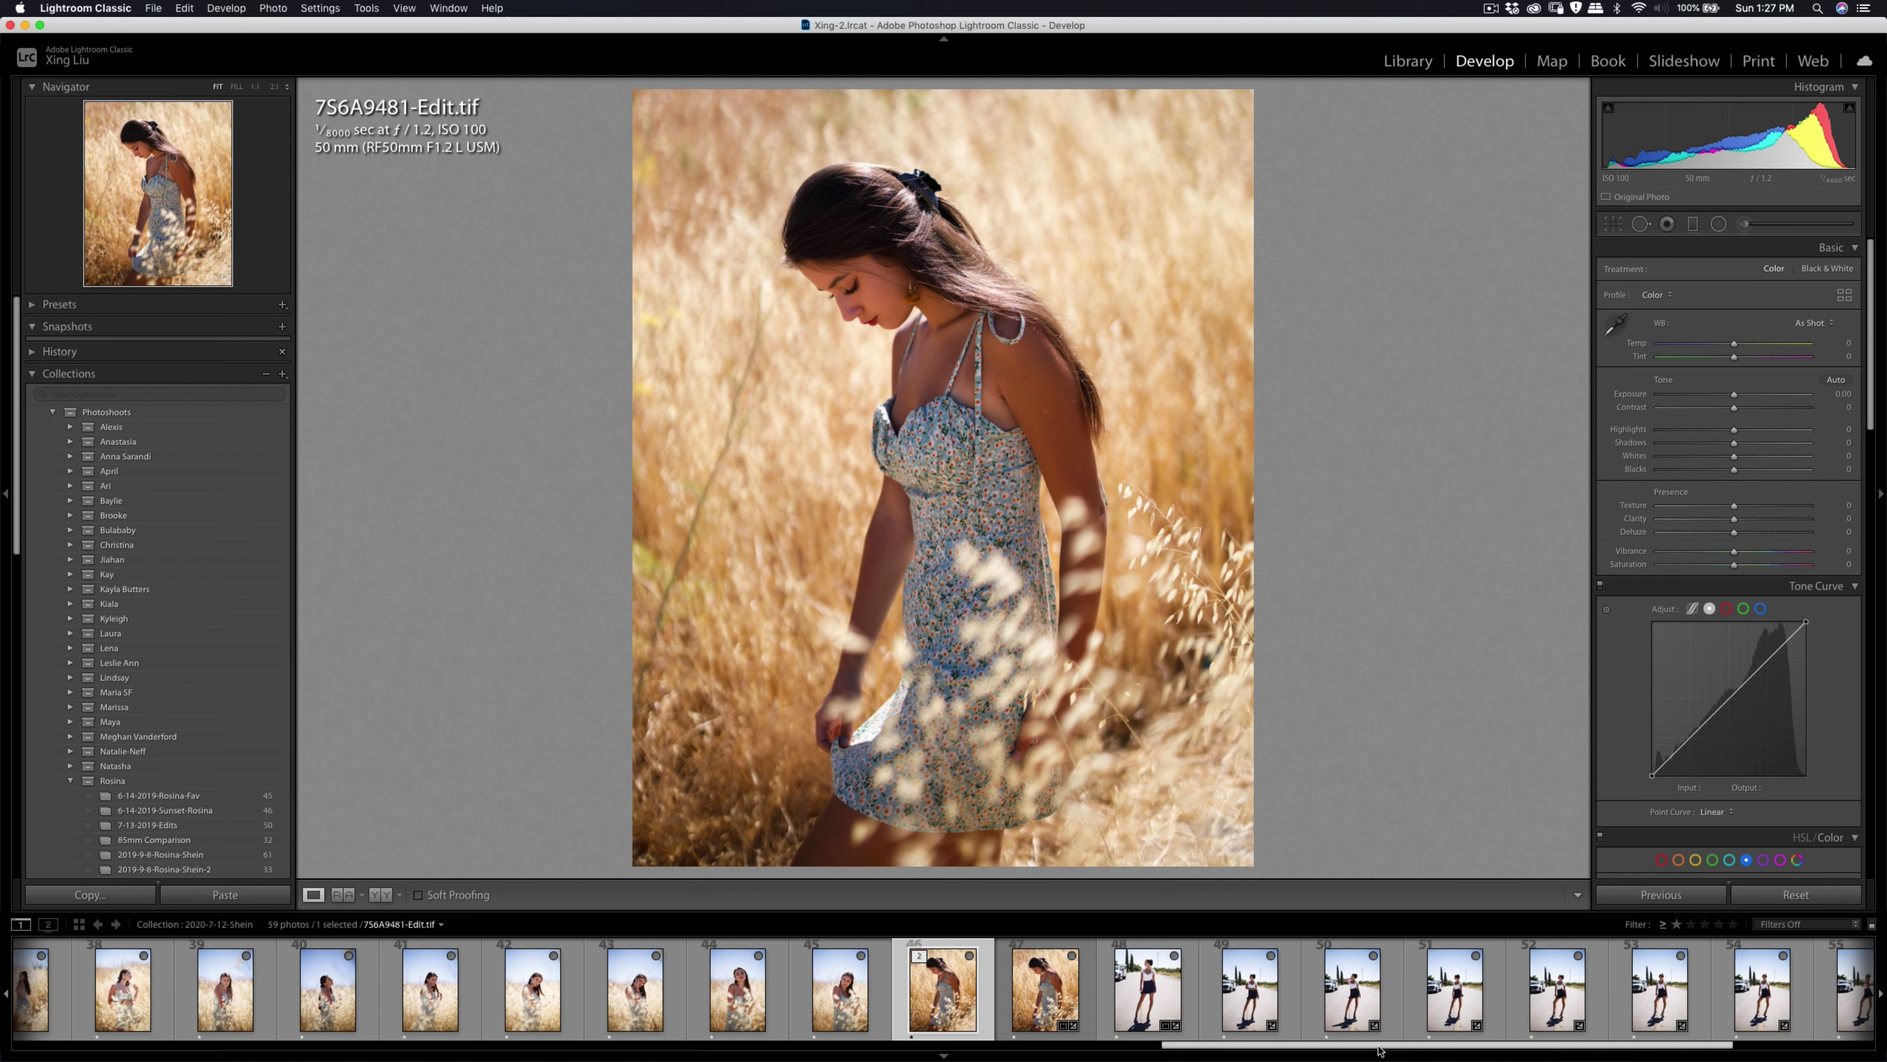
Start a Soften Skin (Lite) brush adjustment on the white-dress field portrait, photo 56, painting over the woman's face.
left_click_drag(1378, 1050, 1518, 1051)
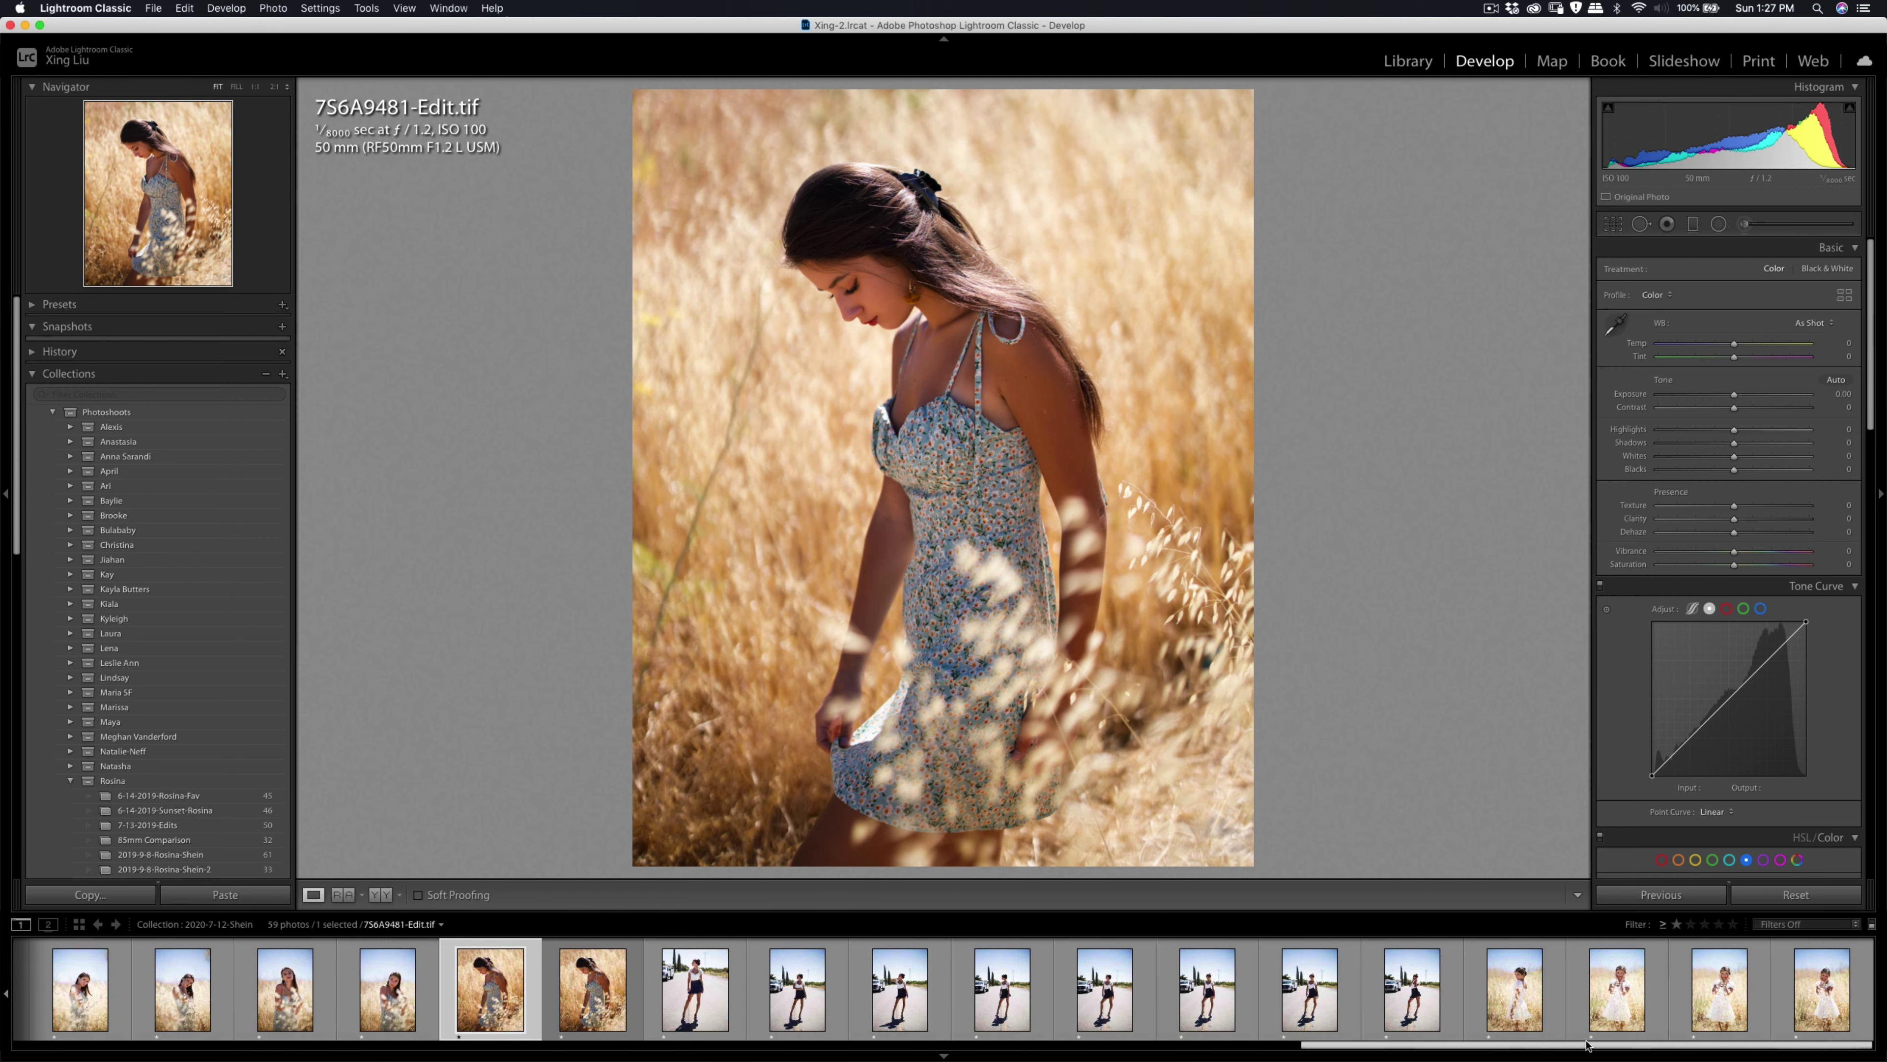
left_click(1550, 1005)
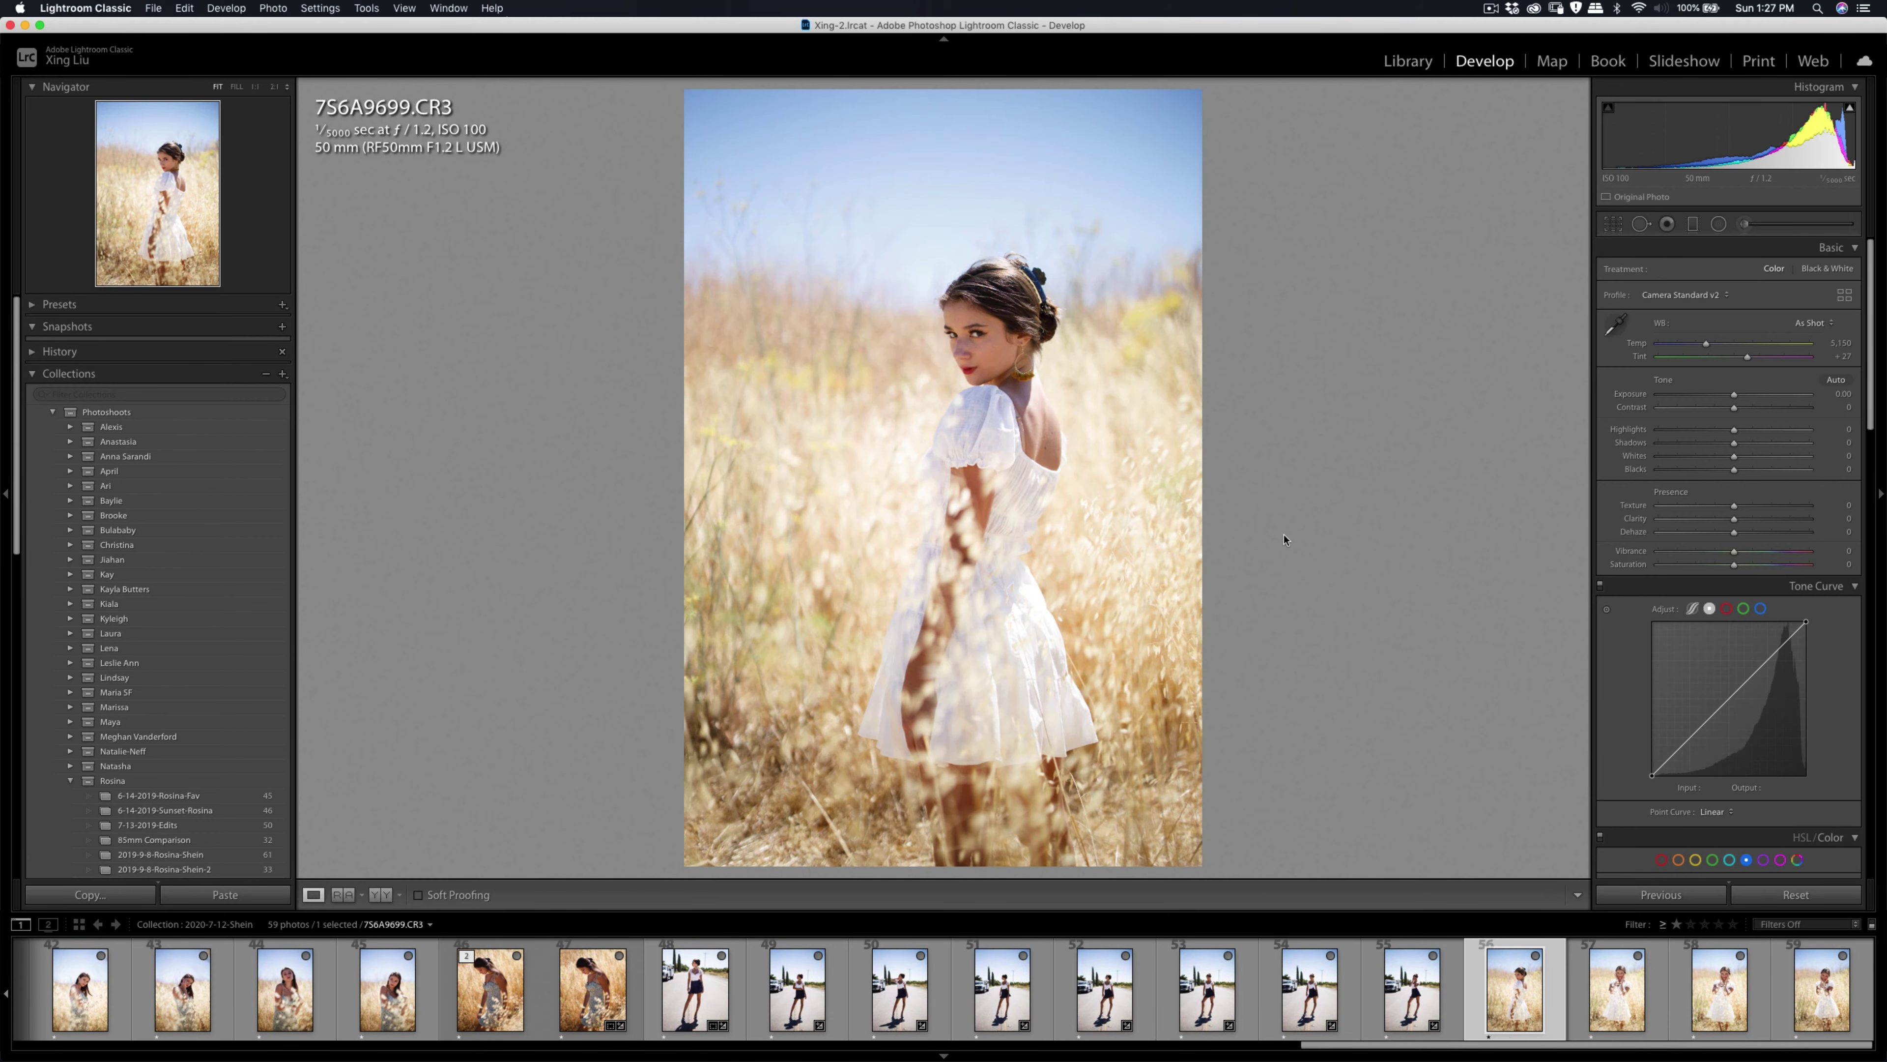
left_click(1077, 267)
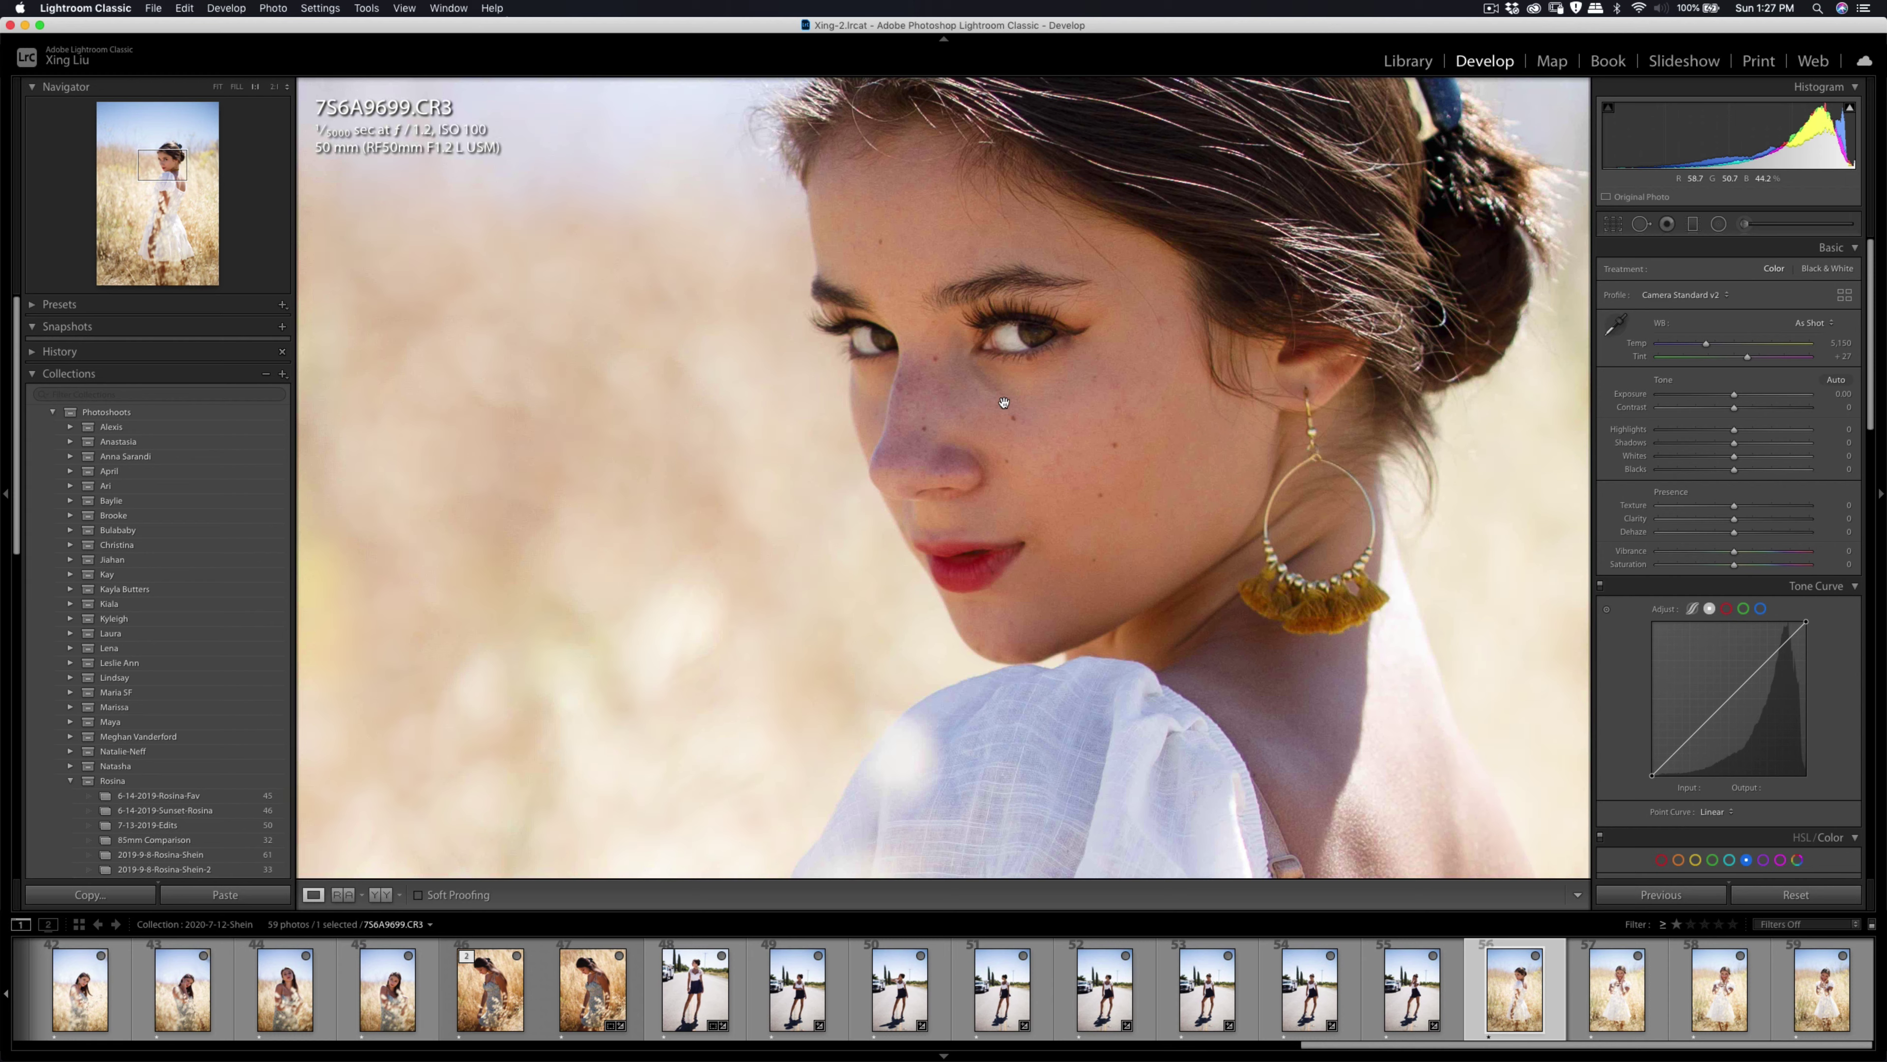
key("k")
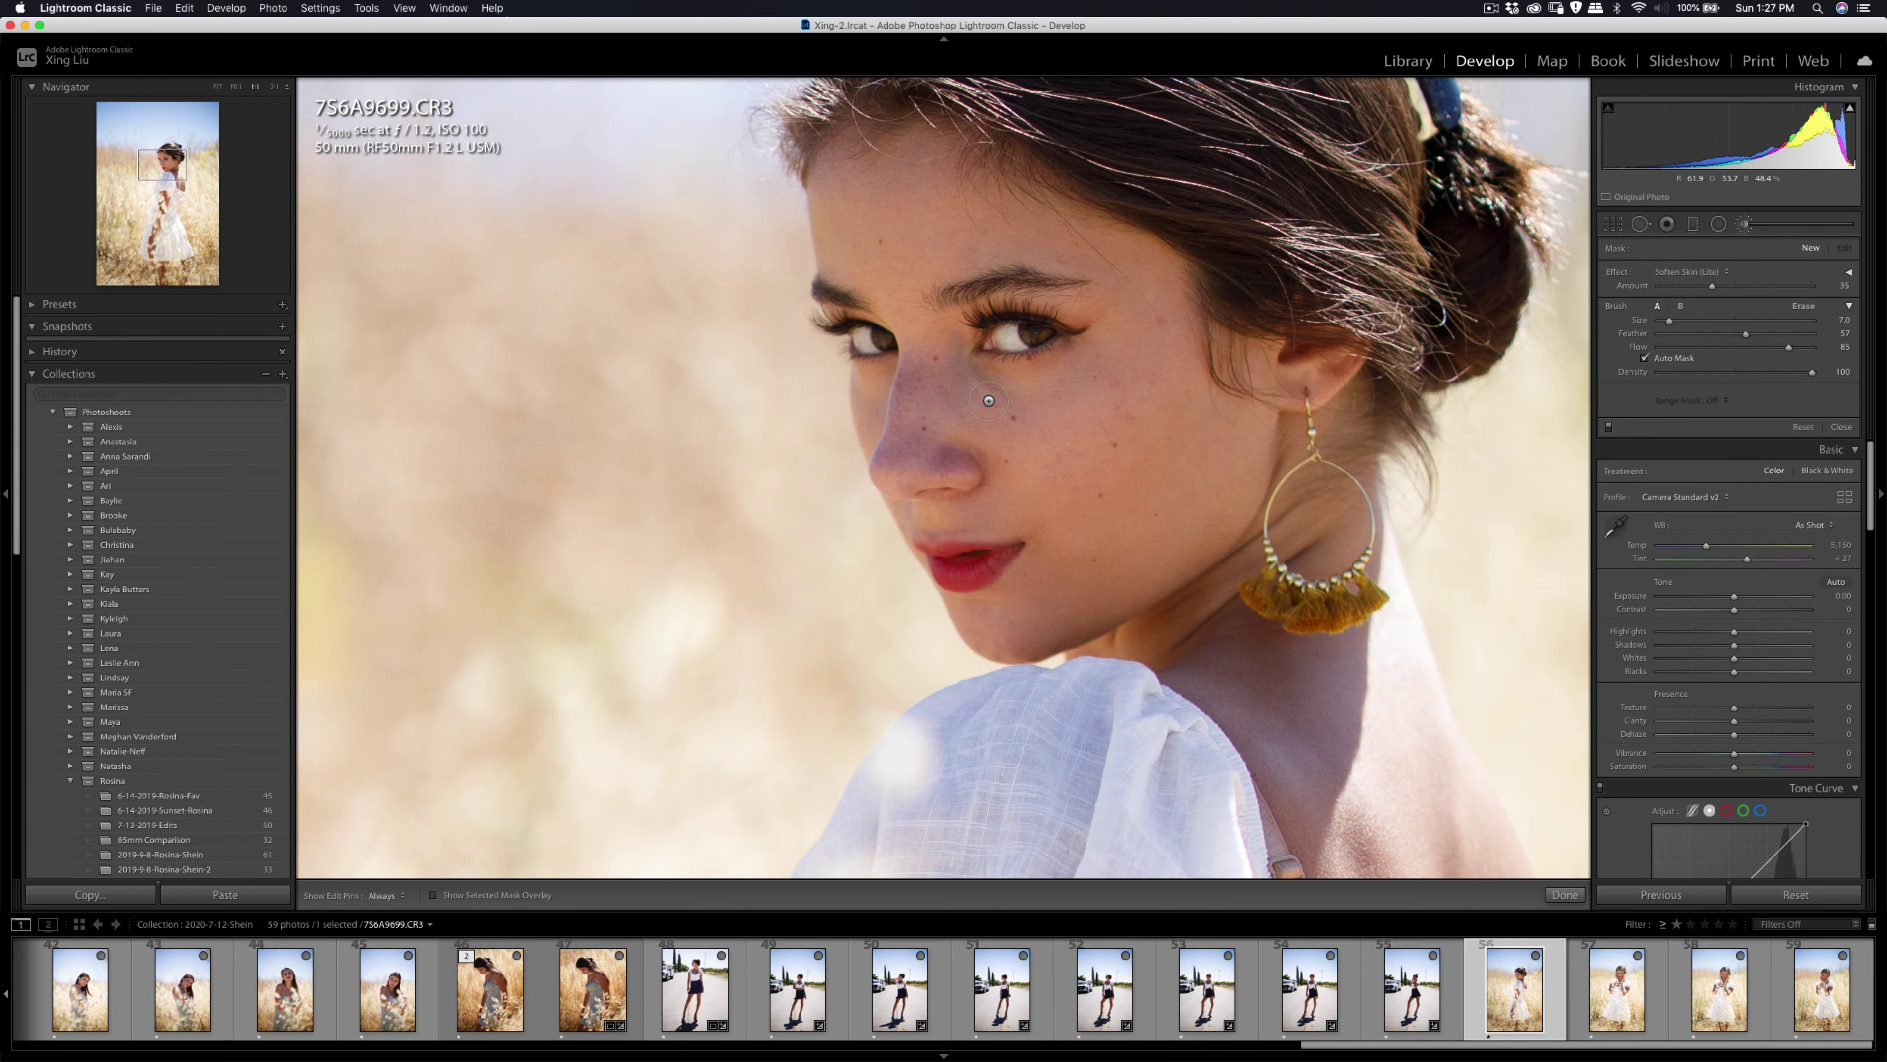
key("bracketleft")
key("h")
left_click_drag(971, 427, 995, 422)
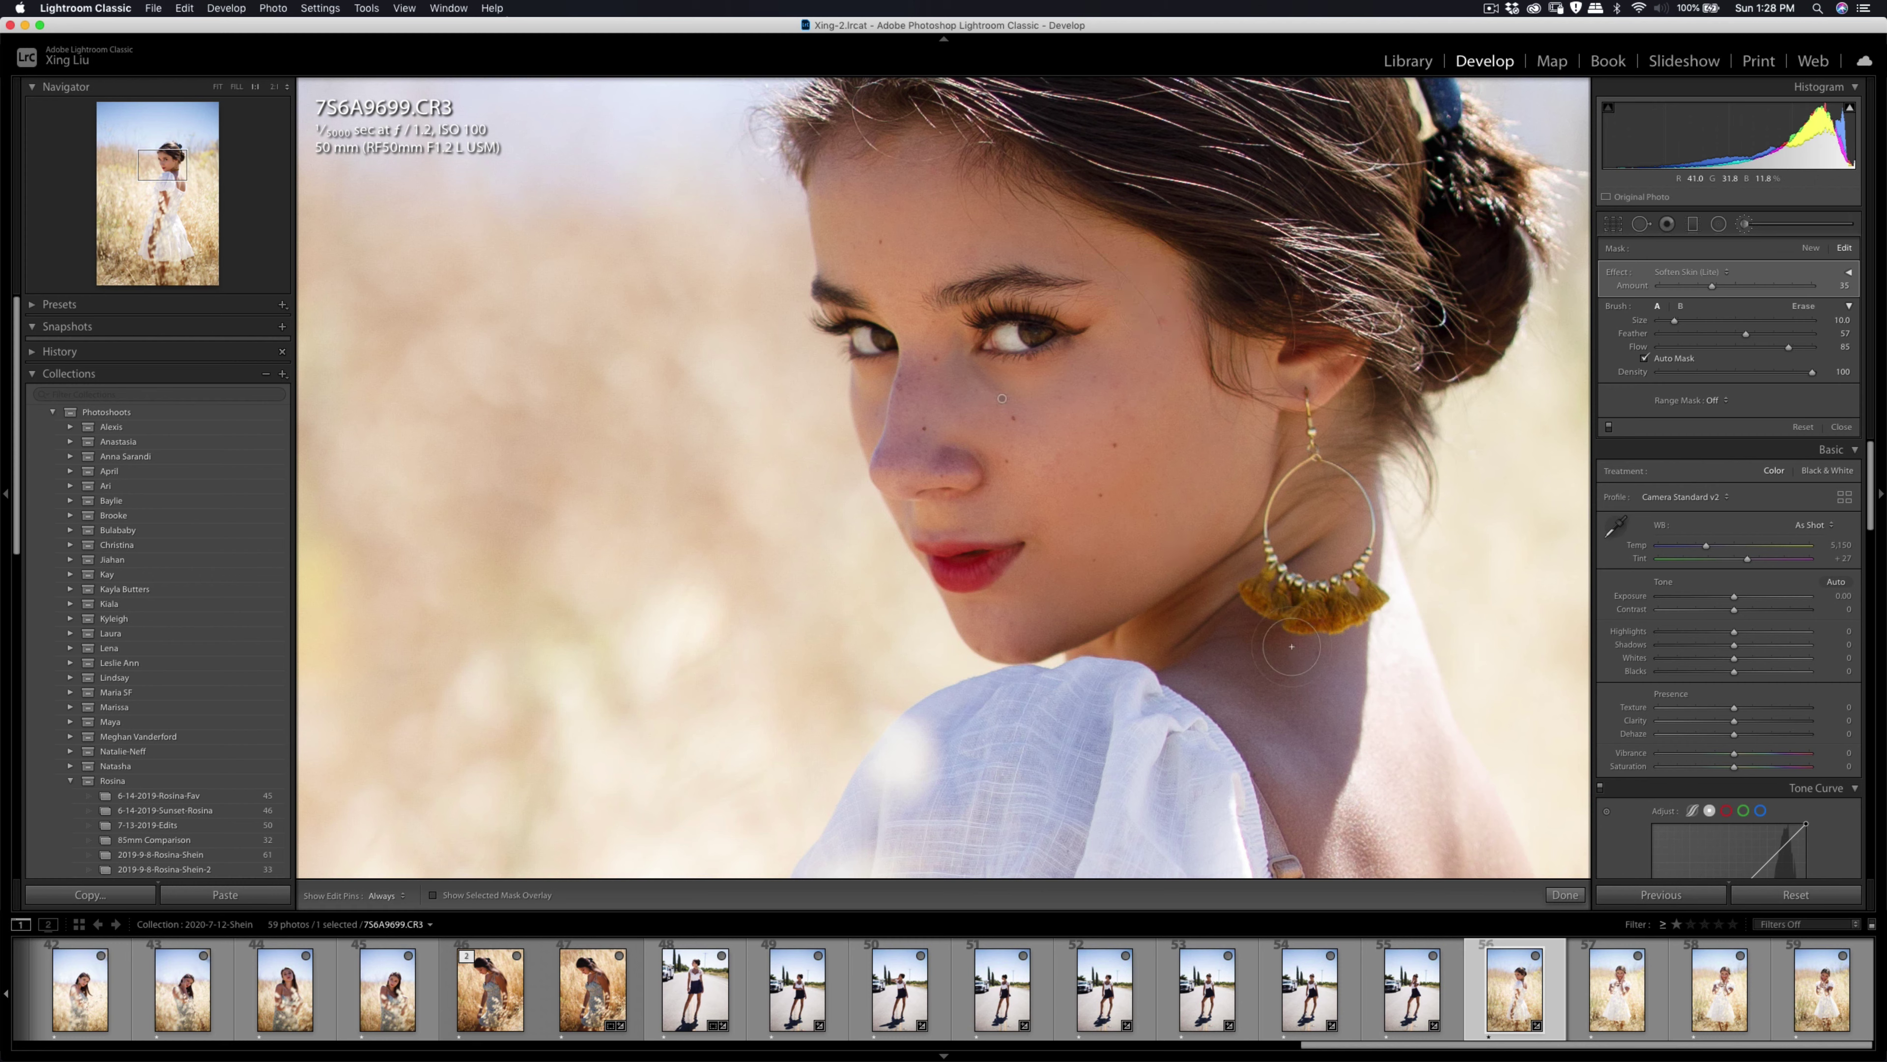
Continue the skin softening over her neck and shoulder with a larger brush, and finish the brush adjustment.
key("]")
mouse_move(1270, 696)
left_mouse_down()
mouse_move(1382, 816)
mouse_move(1279, 755)
left_mouse_up()
key("k")
Heal the blemishes under her eye on the nose side with a spot removal stroke, sampling from the nearby cheek.
key("q")
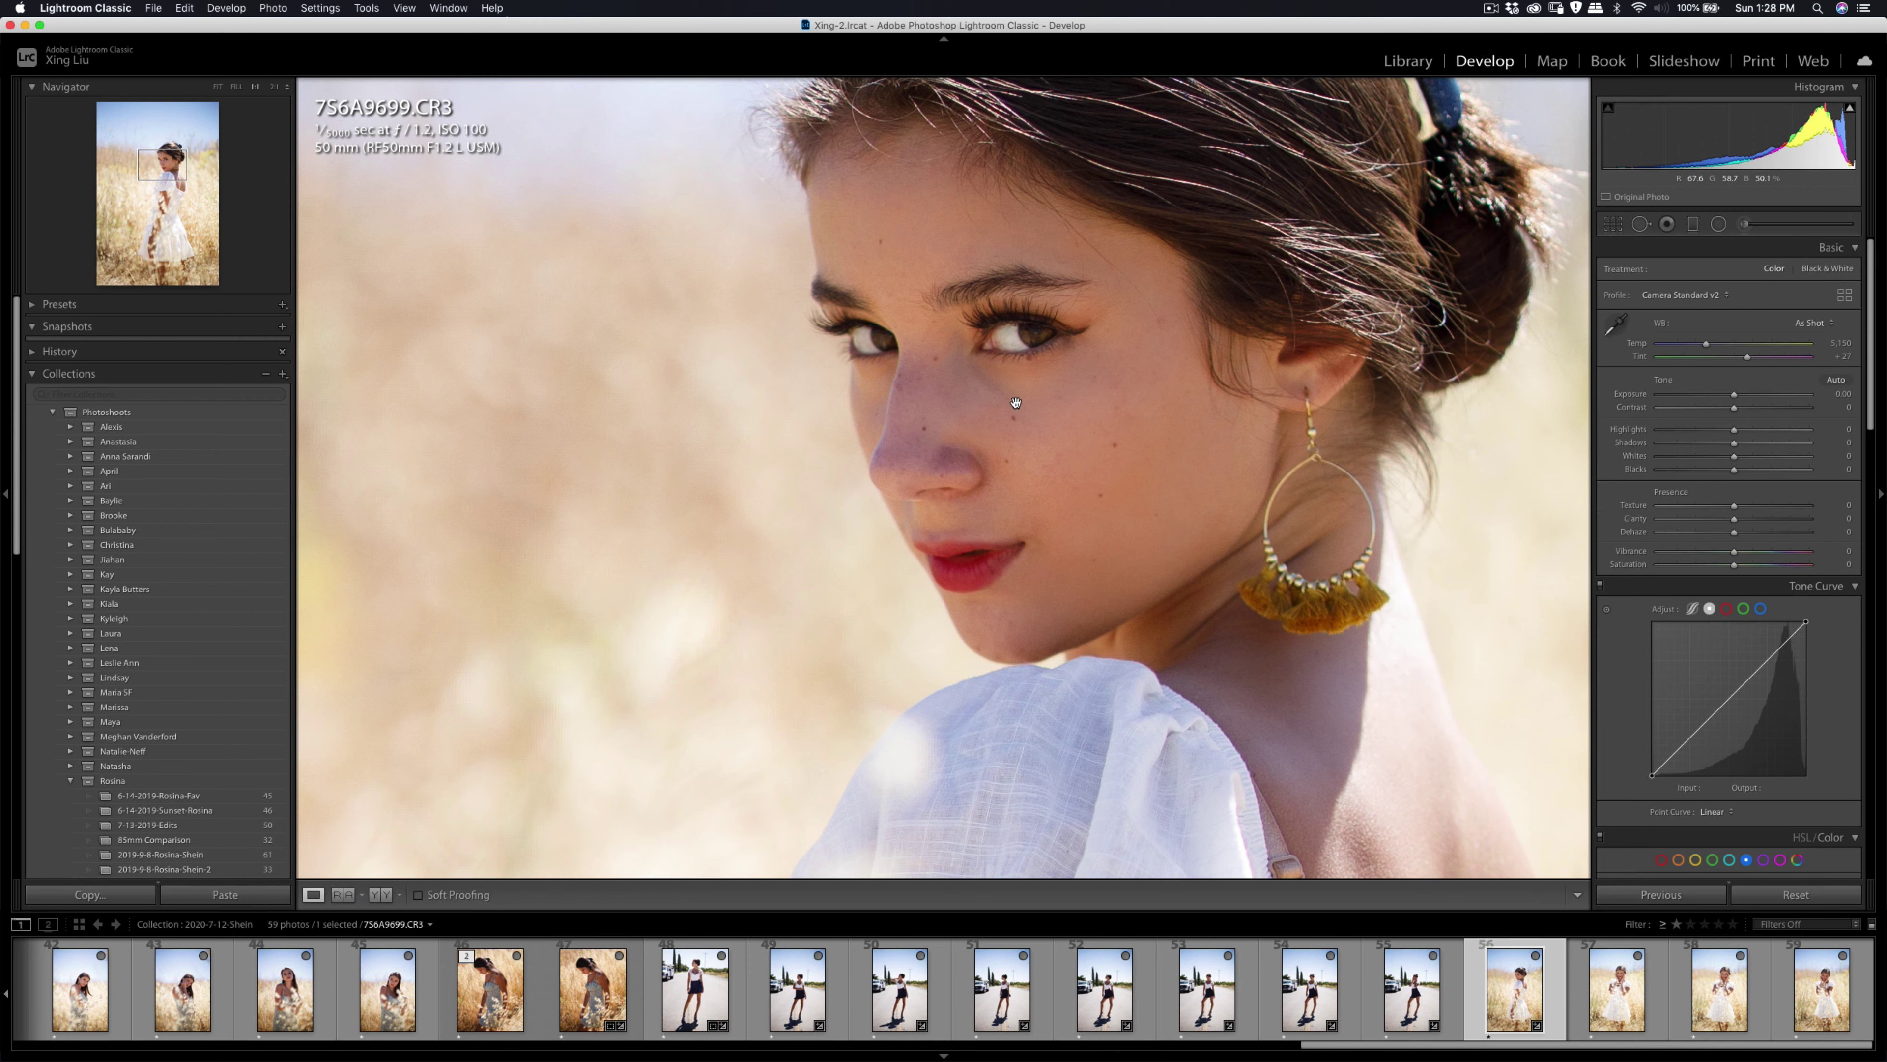
left_click_drag(974, 370, 1005, 397)
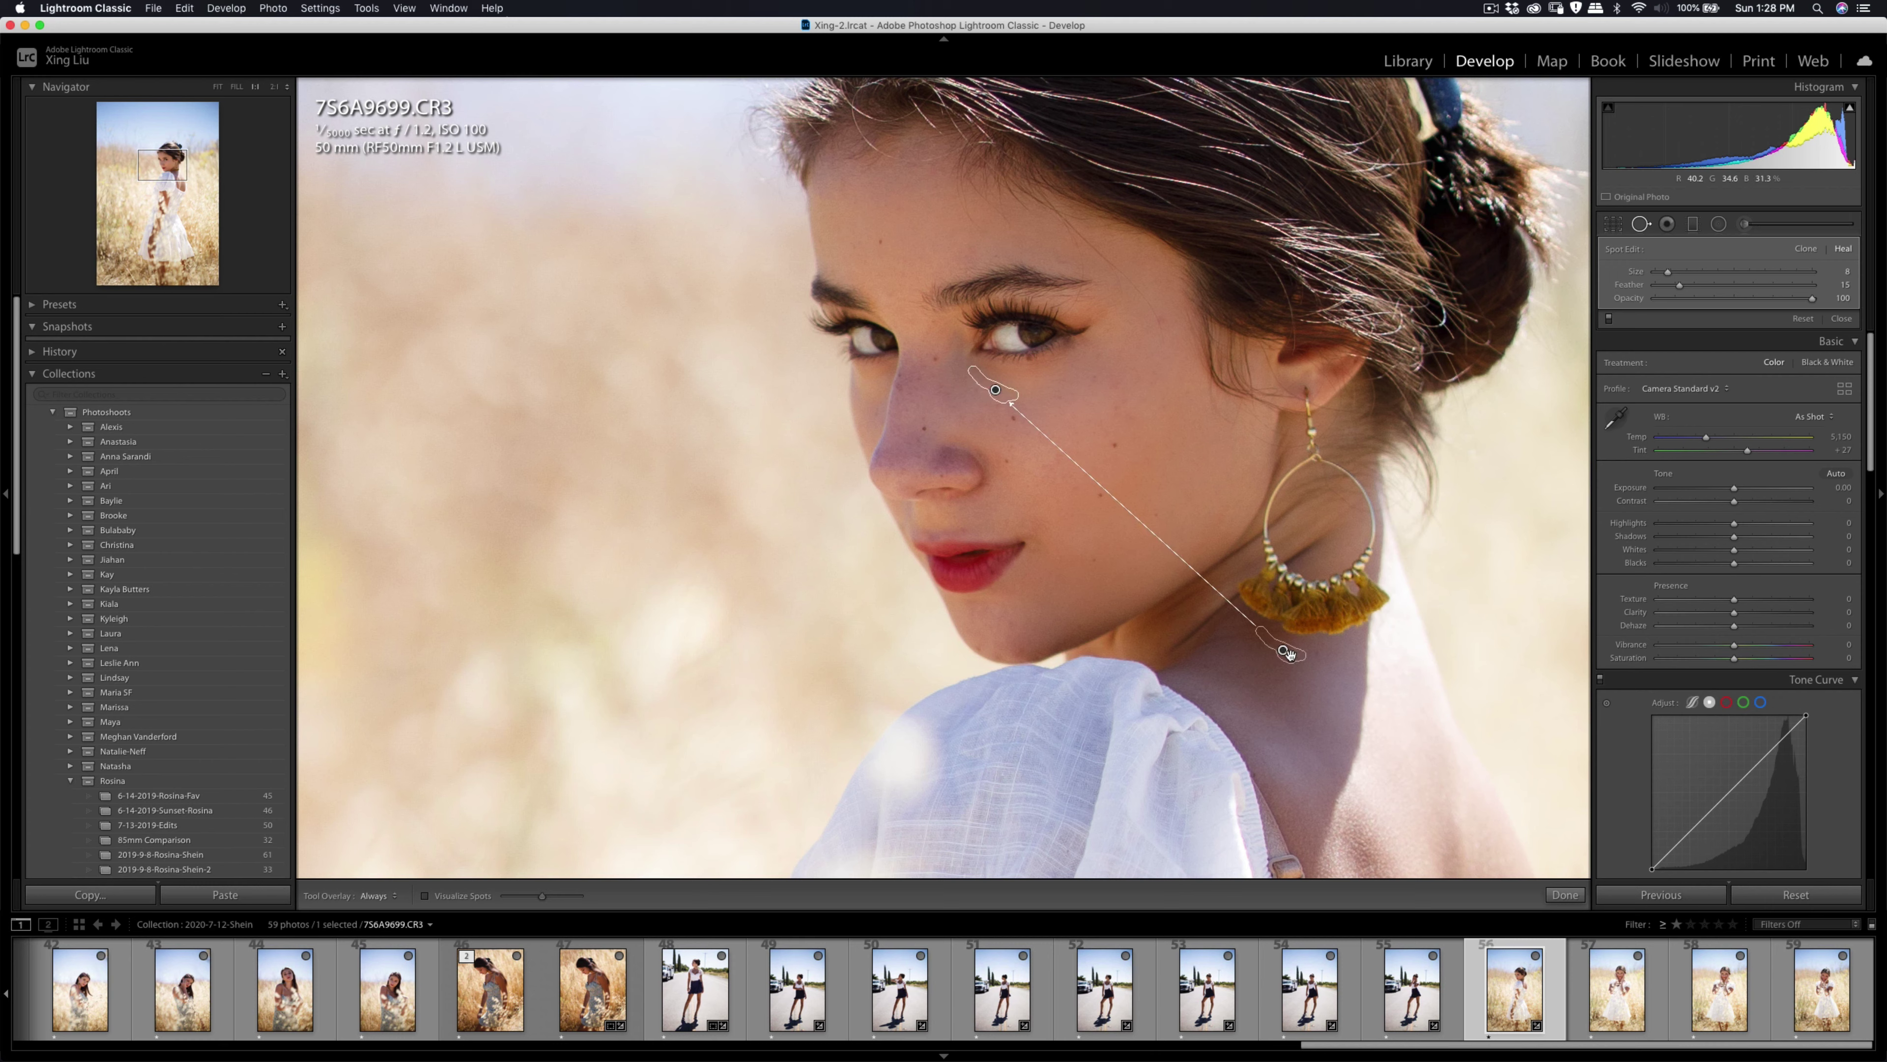
mouse_move(1284, 651)
left_mouse_down()
mouse_move(1134, 457)
mouse_move(1024, 394)
left_mouse_up()
key("q")
Paint a second Soften Skin (Lite) brush adjustment over her cheek and forehead with the edit pins hidden.
key("k")
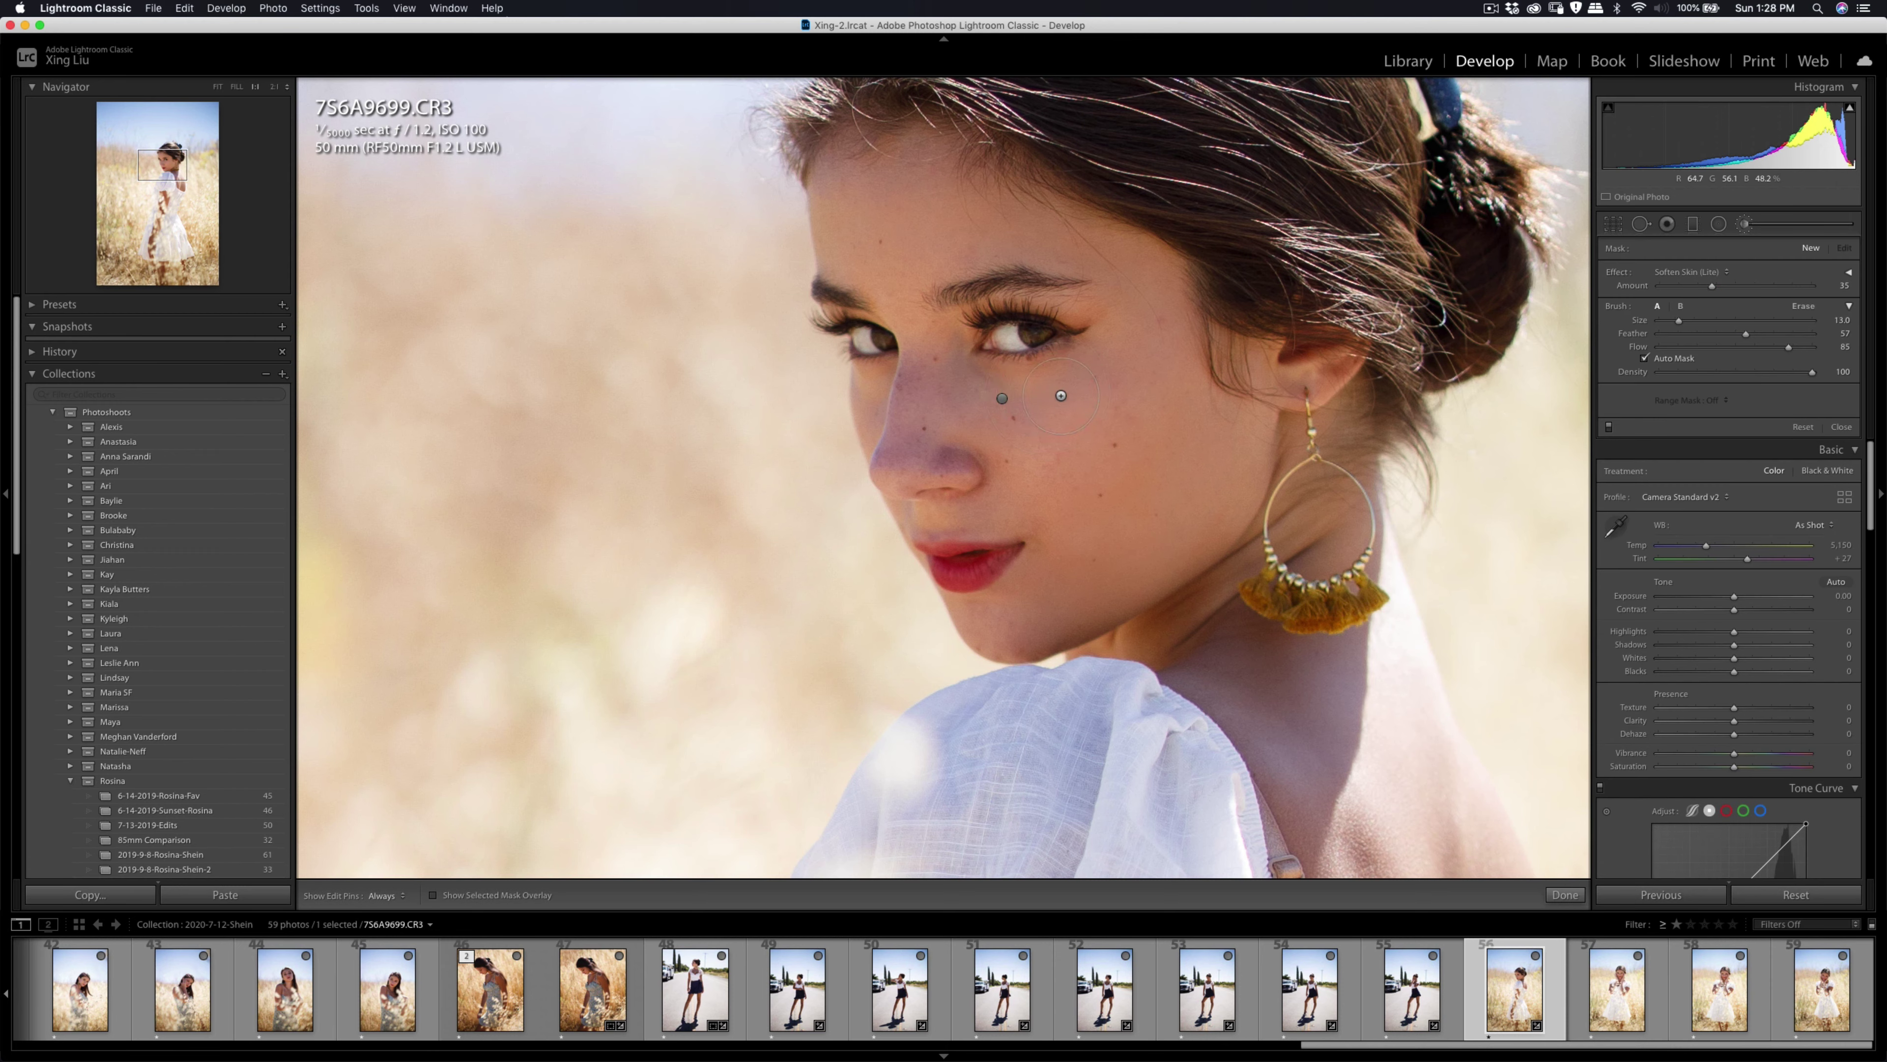
key("h")
left_click_drag(1115, 383, 1029, 268)
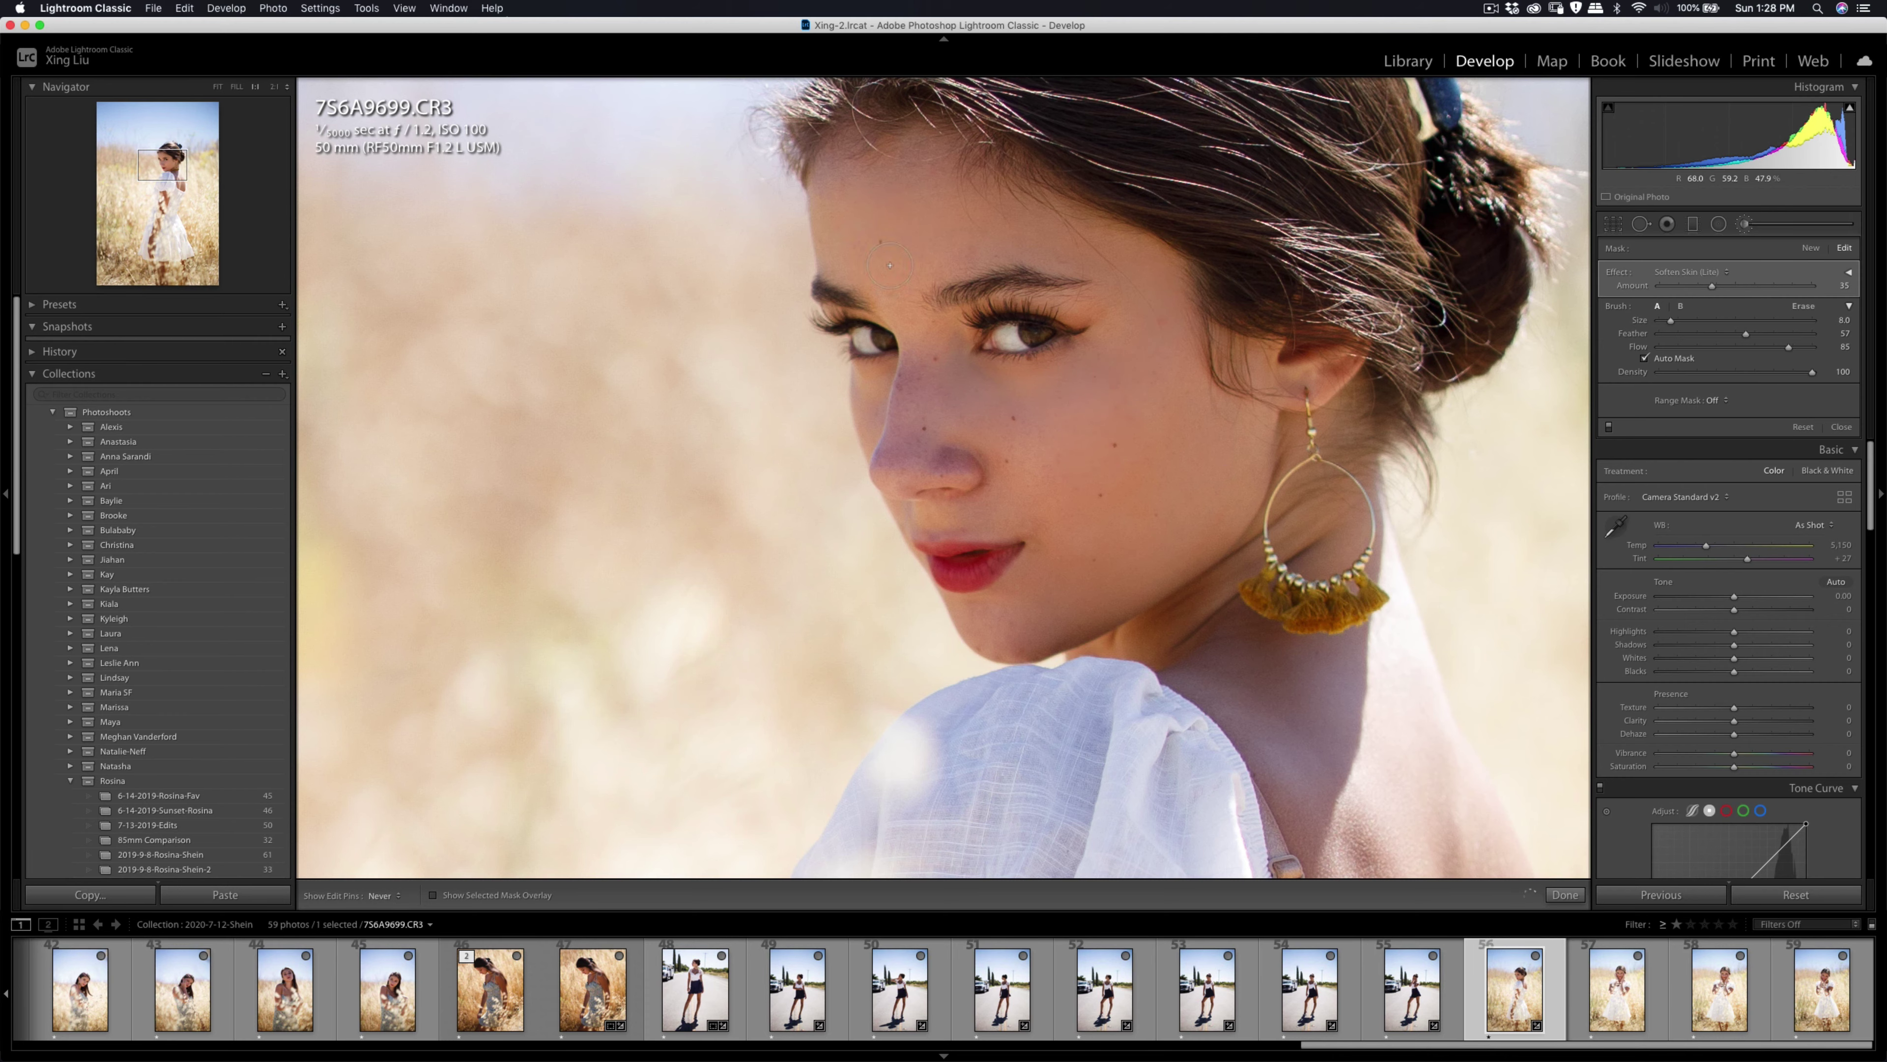
key("k")
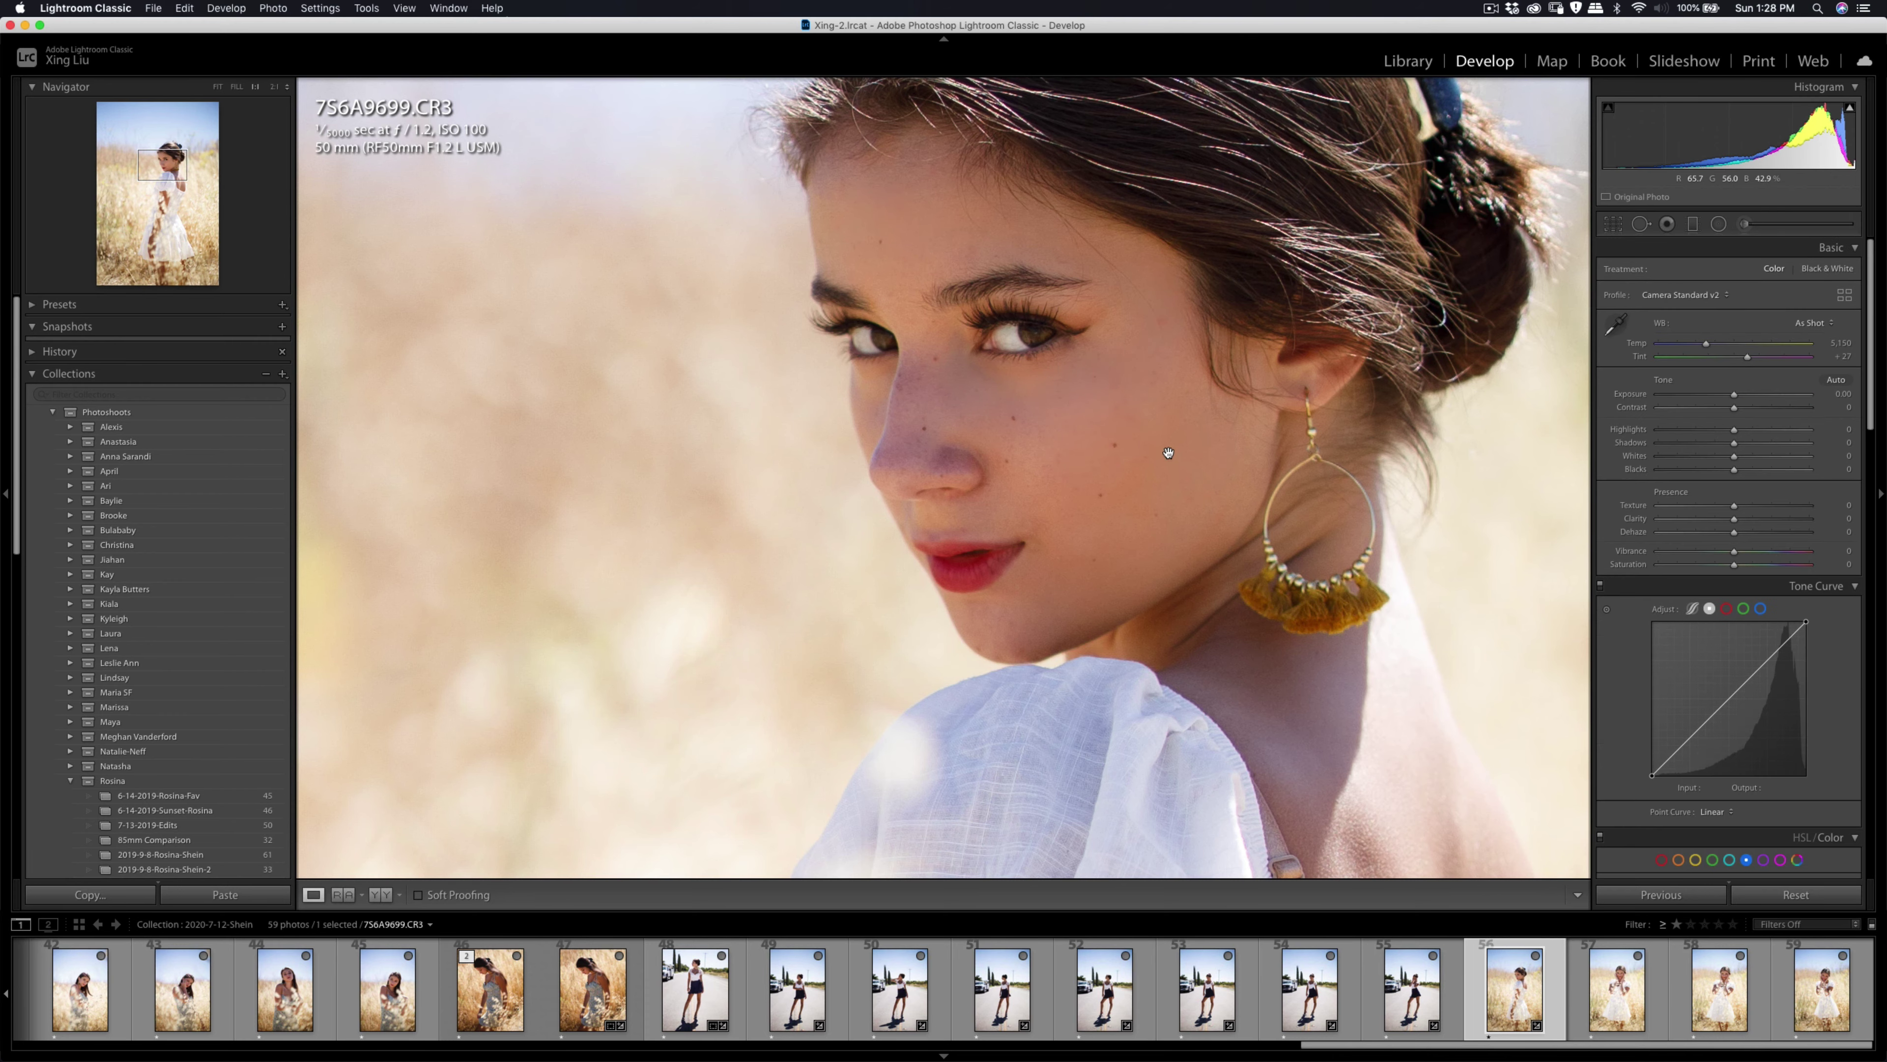
Set the white-dress portrait's exposure to -0.05, contrast to +18 and highlights to -35.
left_click(1171, 458)
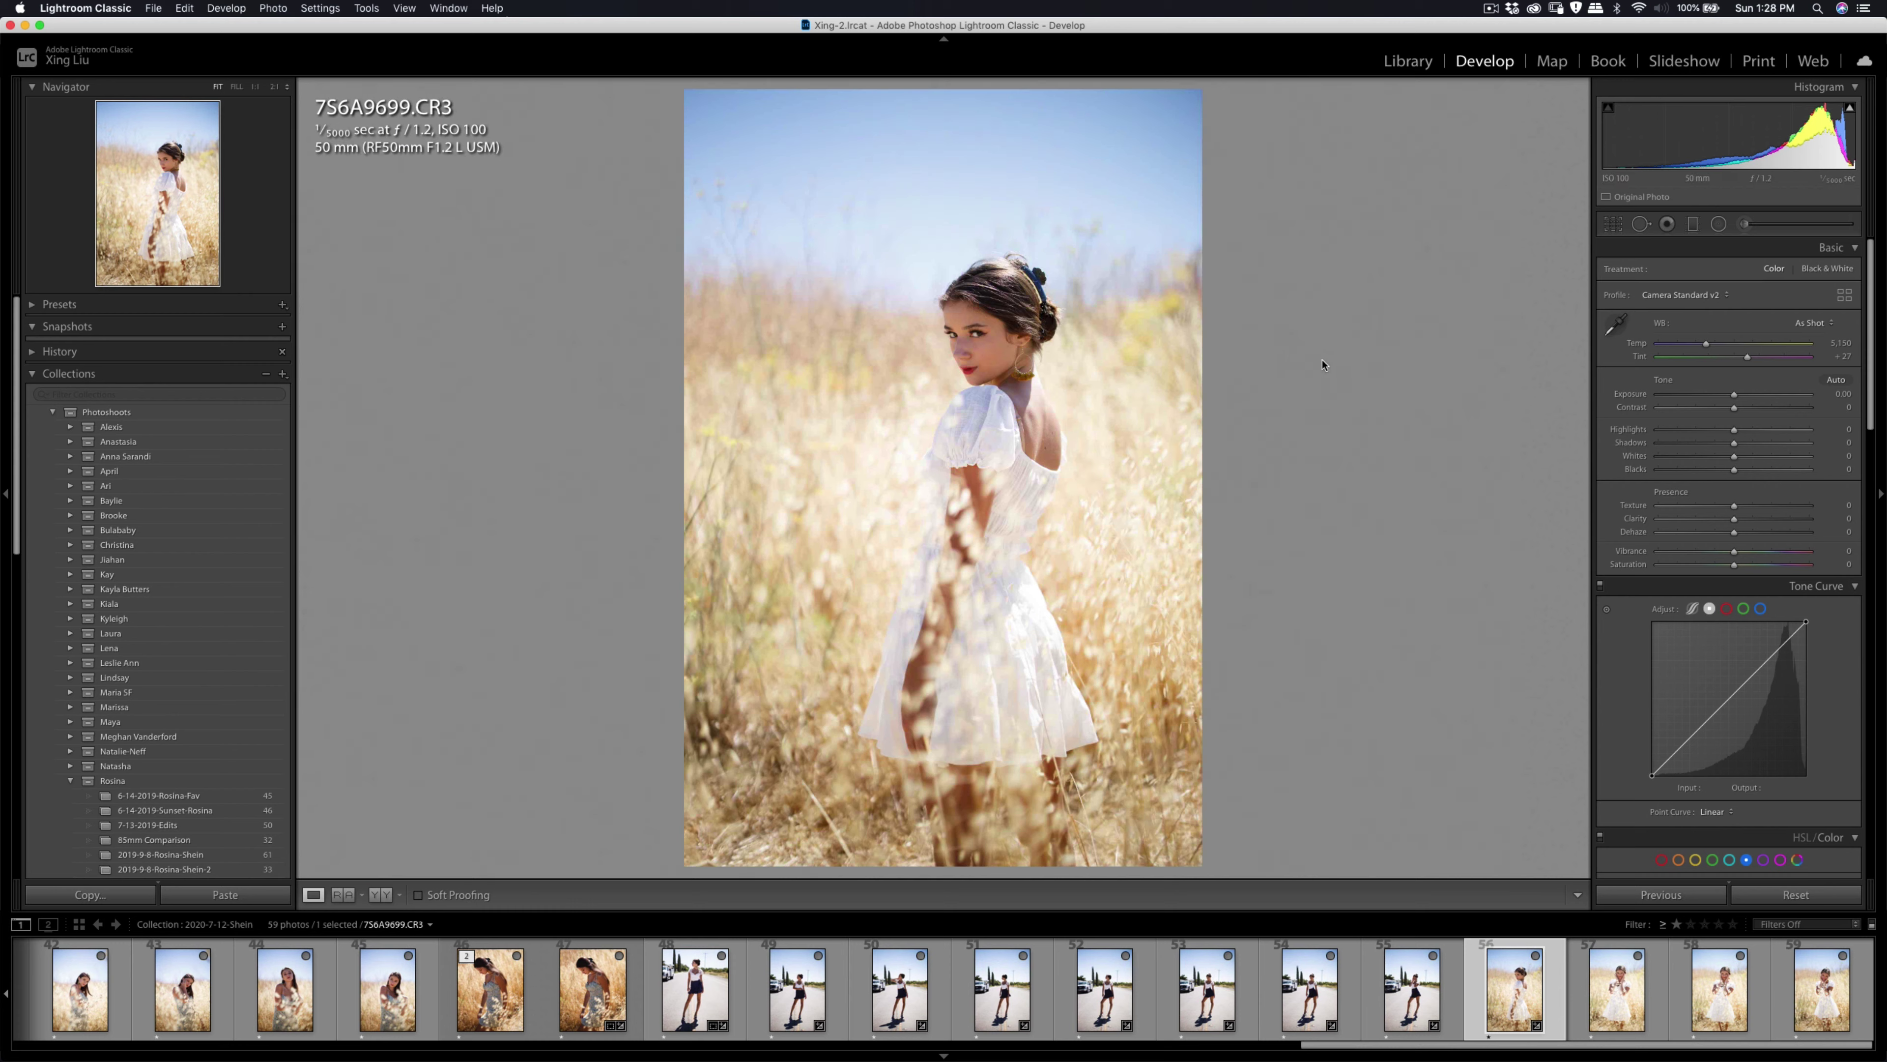
left_click_drag(1737, 411, 1707, 433)
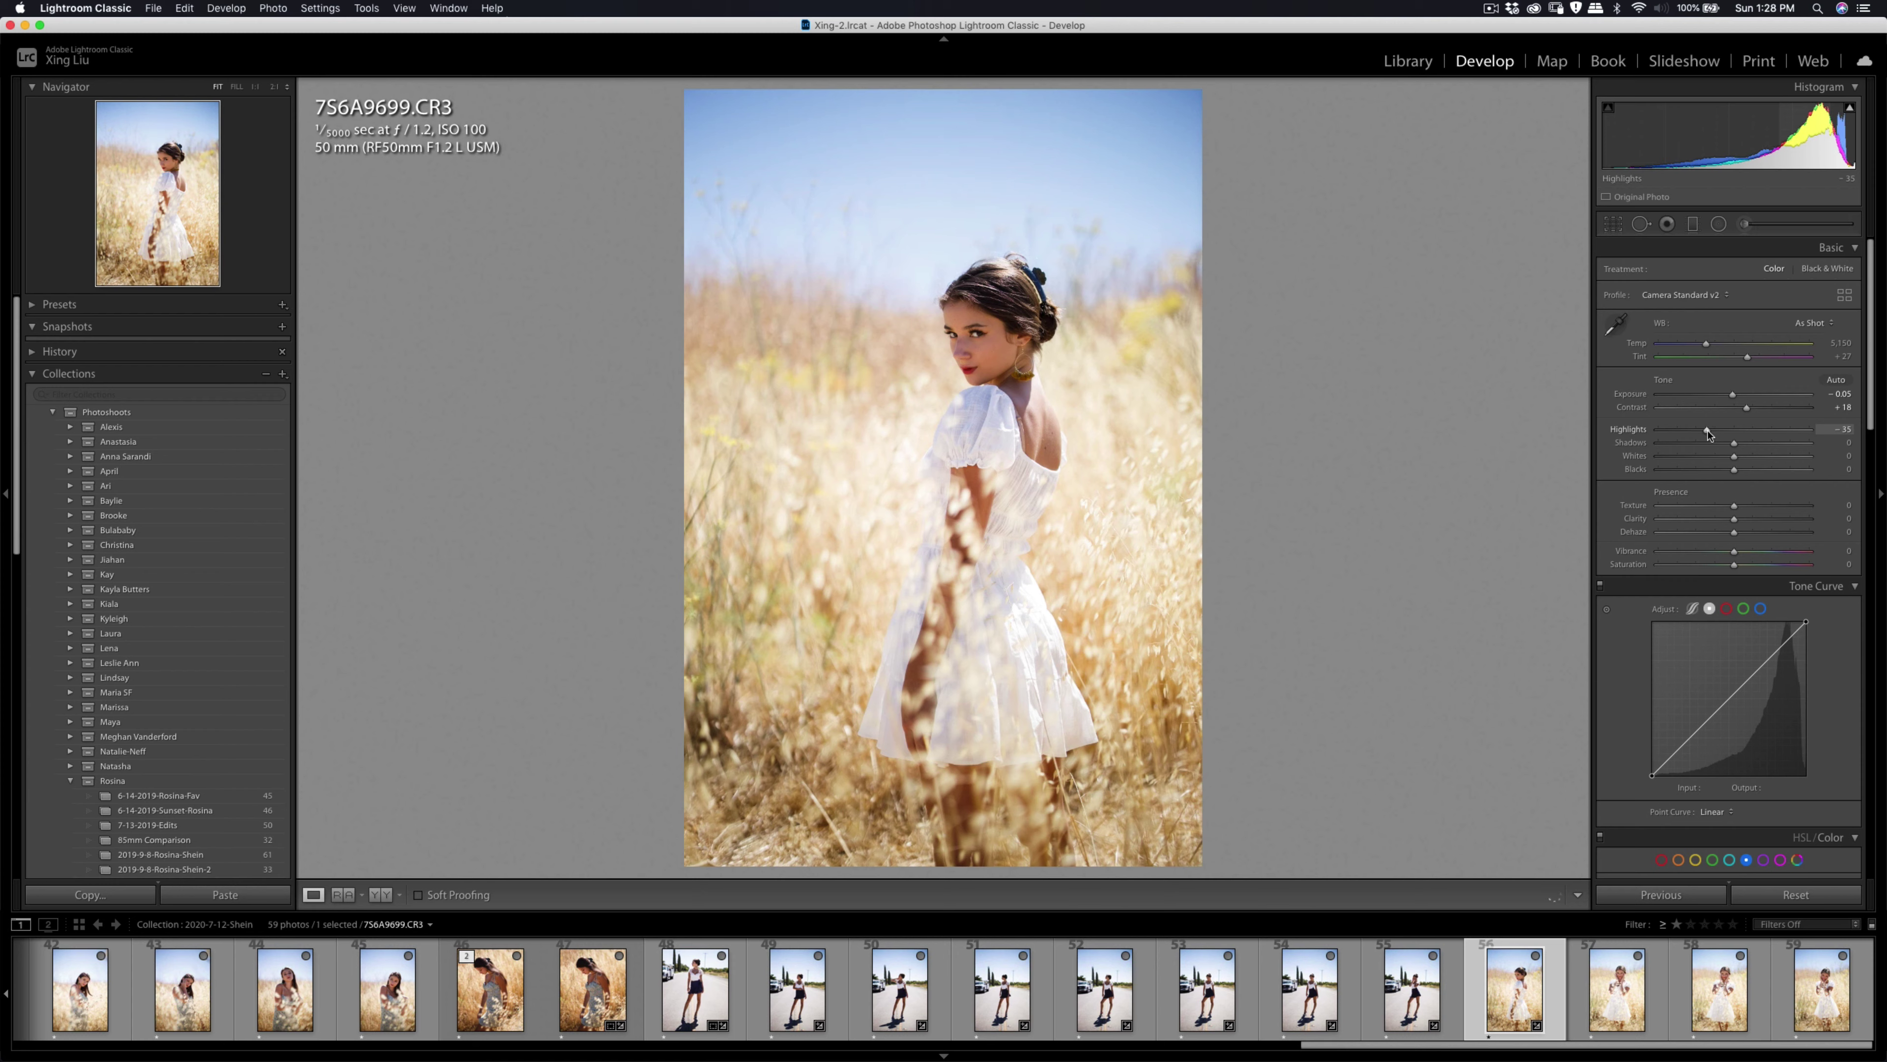
Shift the yellows in the HSL color adjustments to hue -18 and saturation +6.
scroll(1784, 483, "down", 2)
scroll(1784, 483, "down", 10)
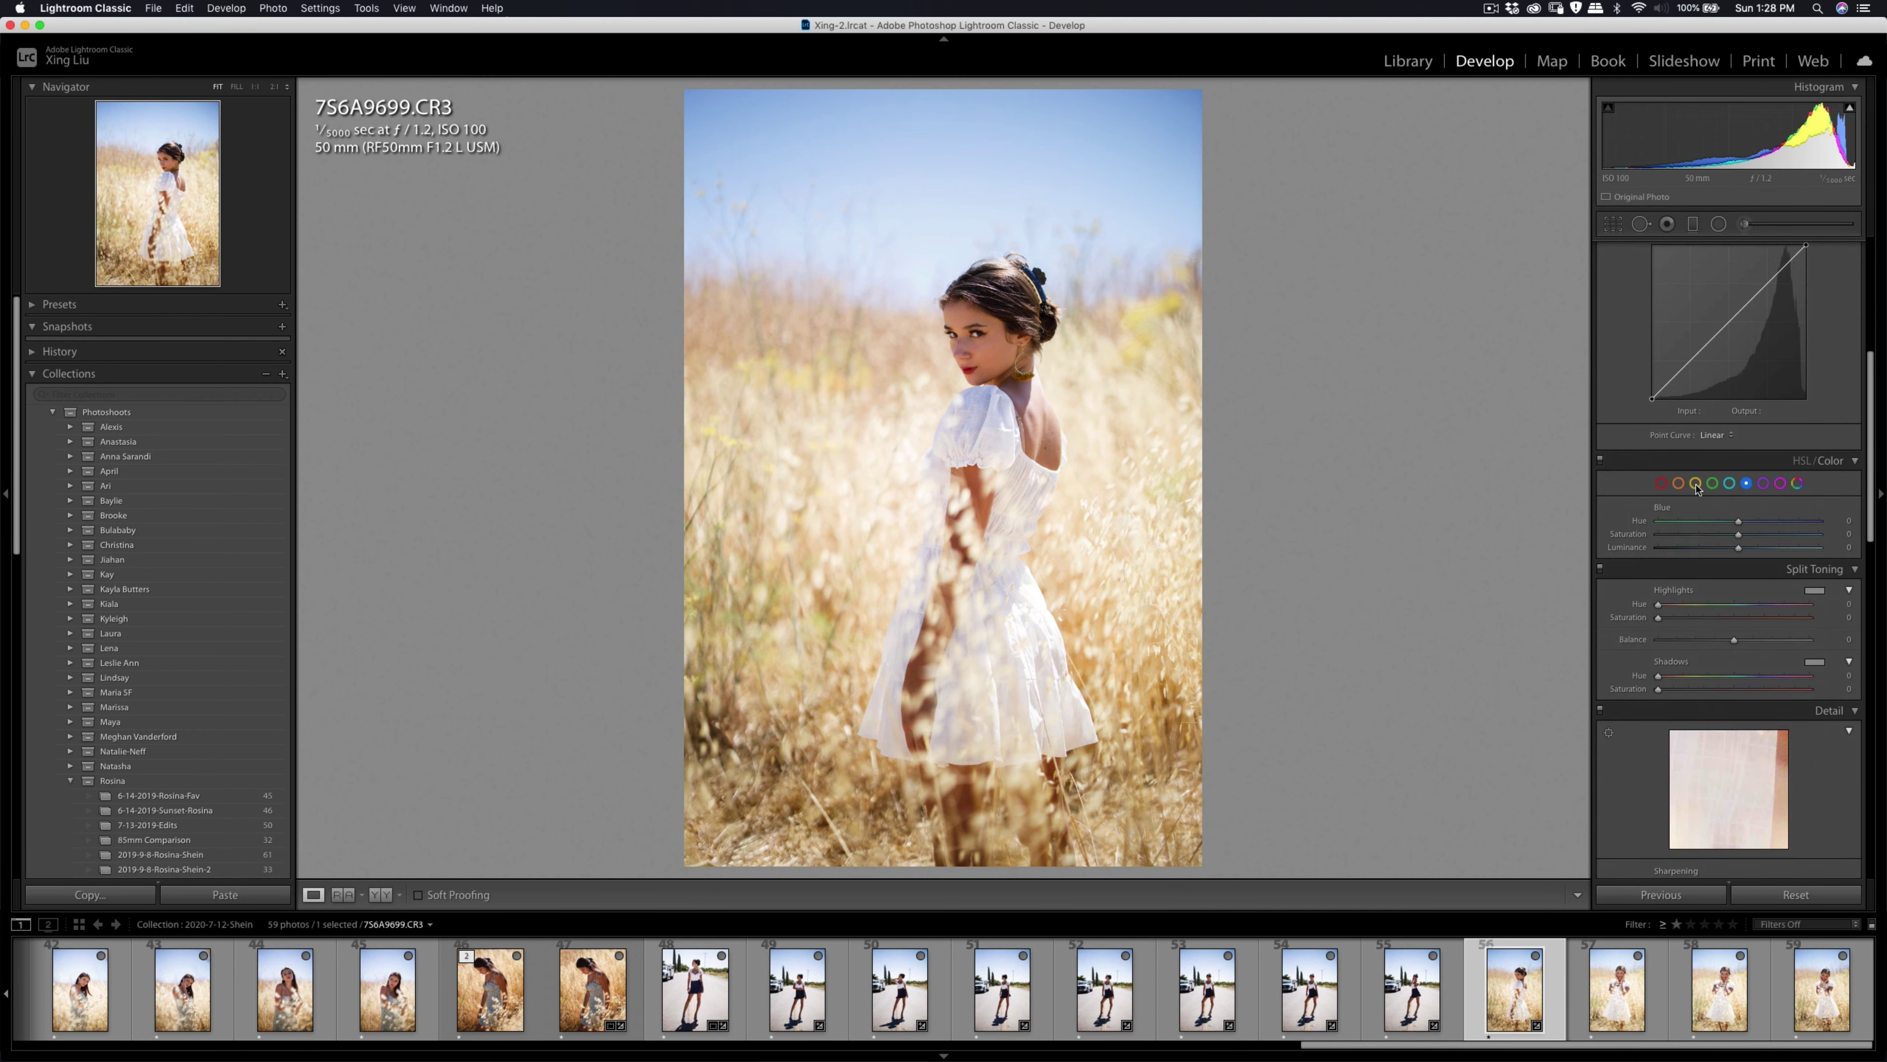
left_click(1710, 484)
mouse_move(1680, 532)
left_mouse_down()
mouse_move(1651, 534)
mouse_move(1683, 521)
left_mouse_up()
mouse_move(1739, 523)
left_mouse_down()
mouse_move(1693, 522)
mouse_move(1732, 526)
left_mouse_up()
left_click_drag(1728, 526, 1723, 525)
mouse_move(1743, 538)
left_mouse_down()
mouse_move(1773, 538)
mouse_move(1694, 538)
mouse_move(1742, 546)
left_mouse_up()
Crop the photo to a 4 x 5 / 8 x 10 aspect, reframing on the woman and slightly tightening the frame.
left_click(1613, 225)
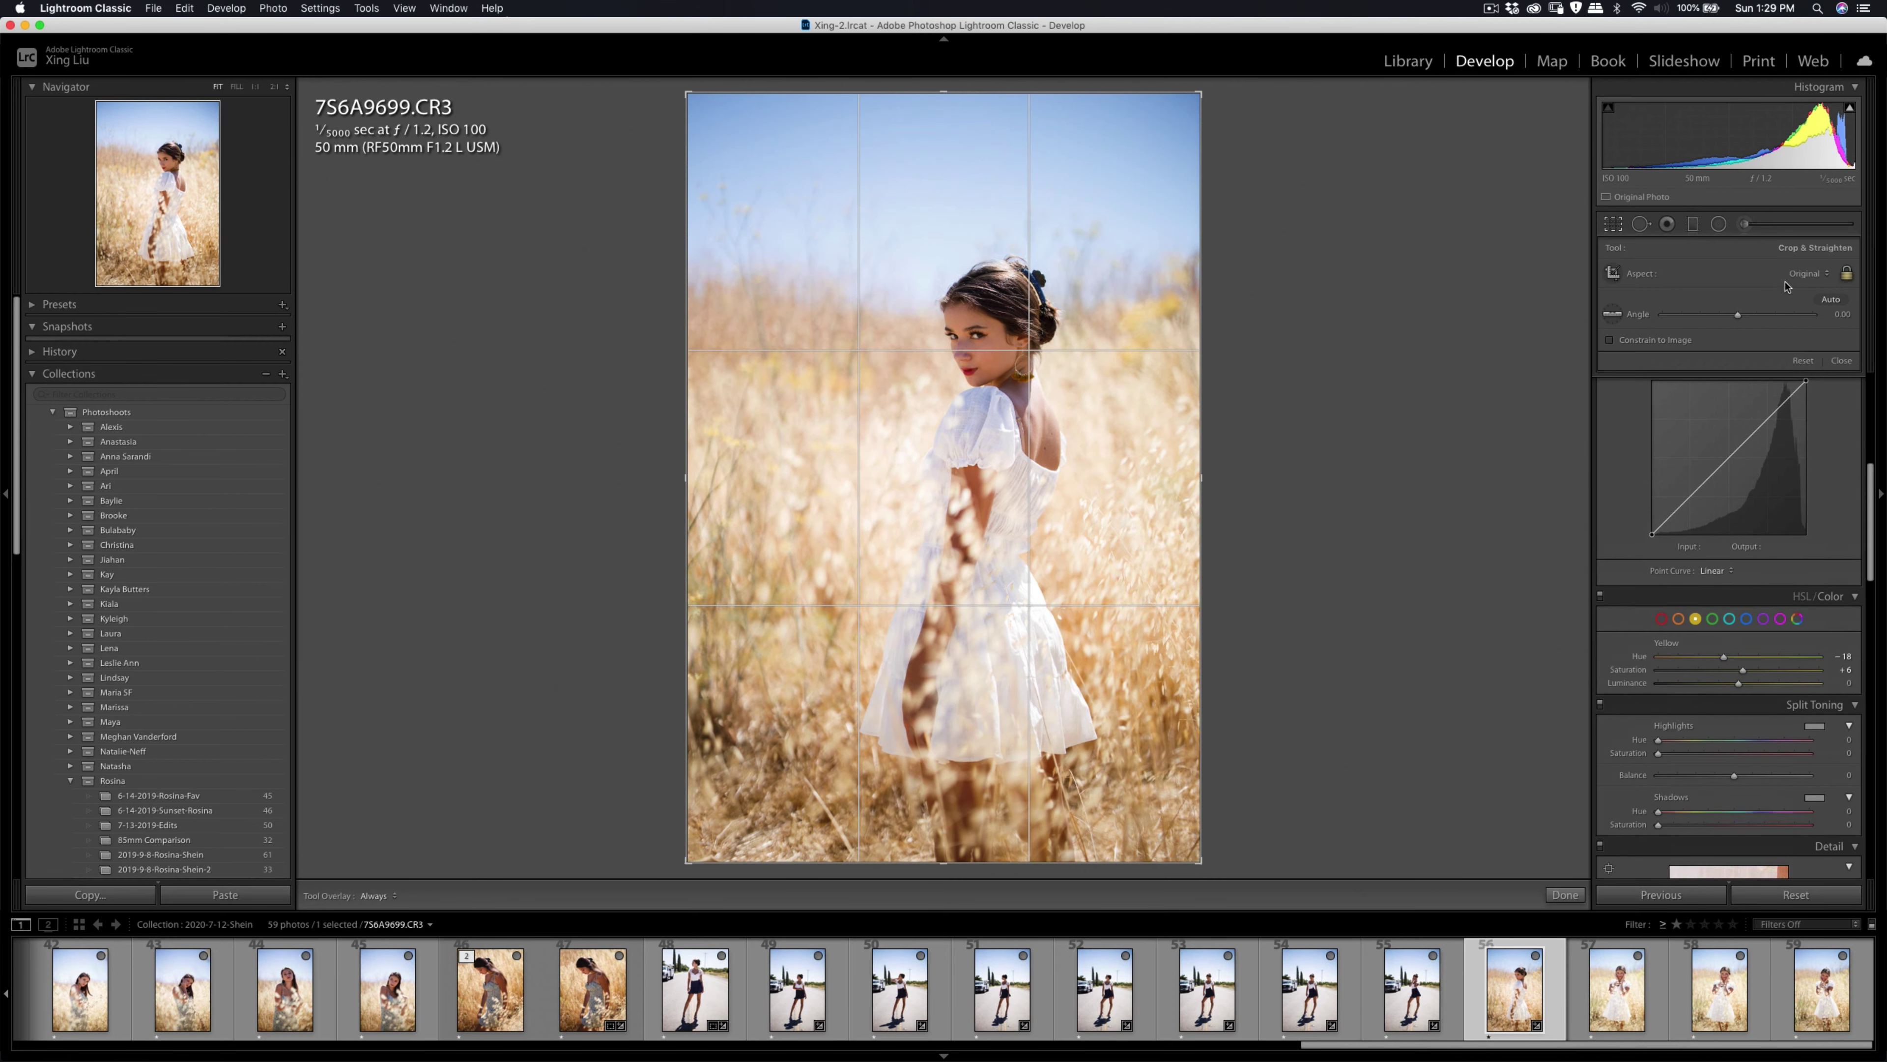
left_click(1795, 273)
left_click(1790, 315)
left_click_drag(1125, 347, 1122, 308)
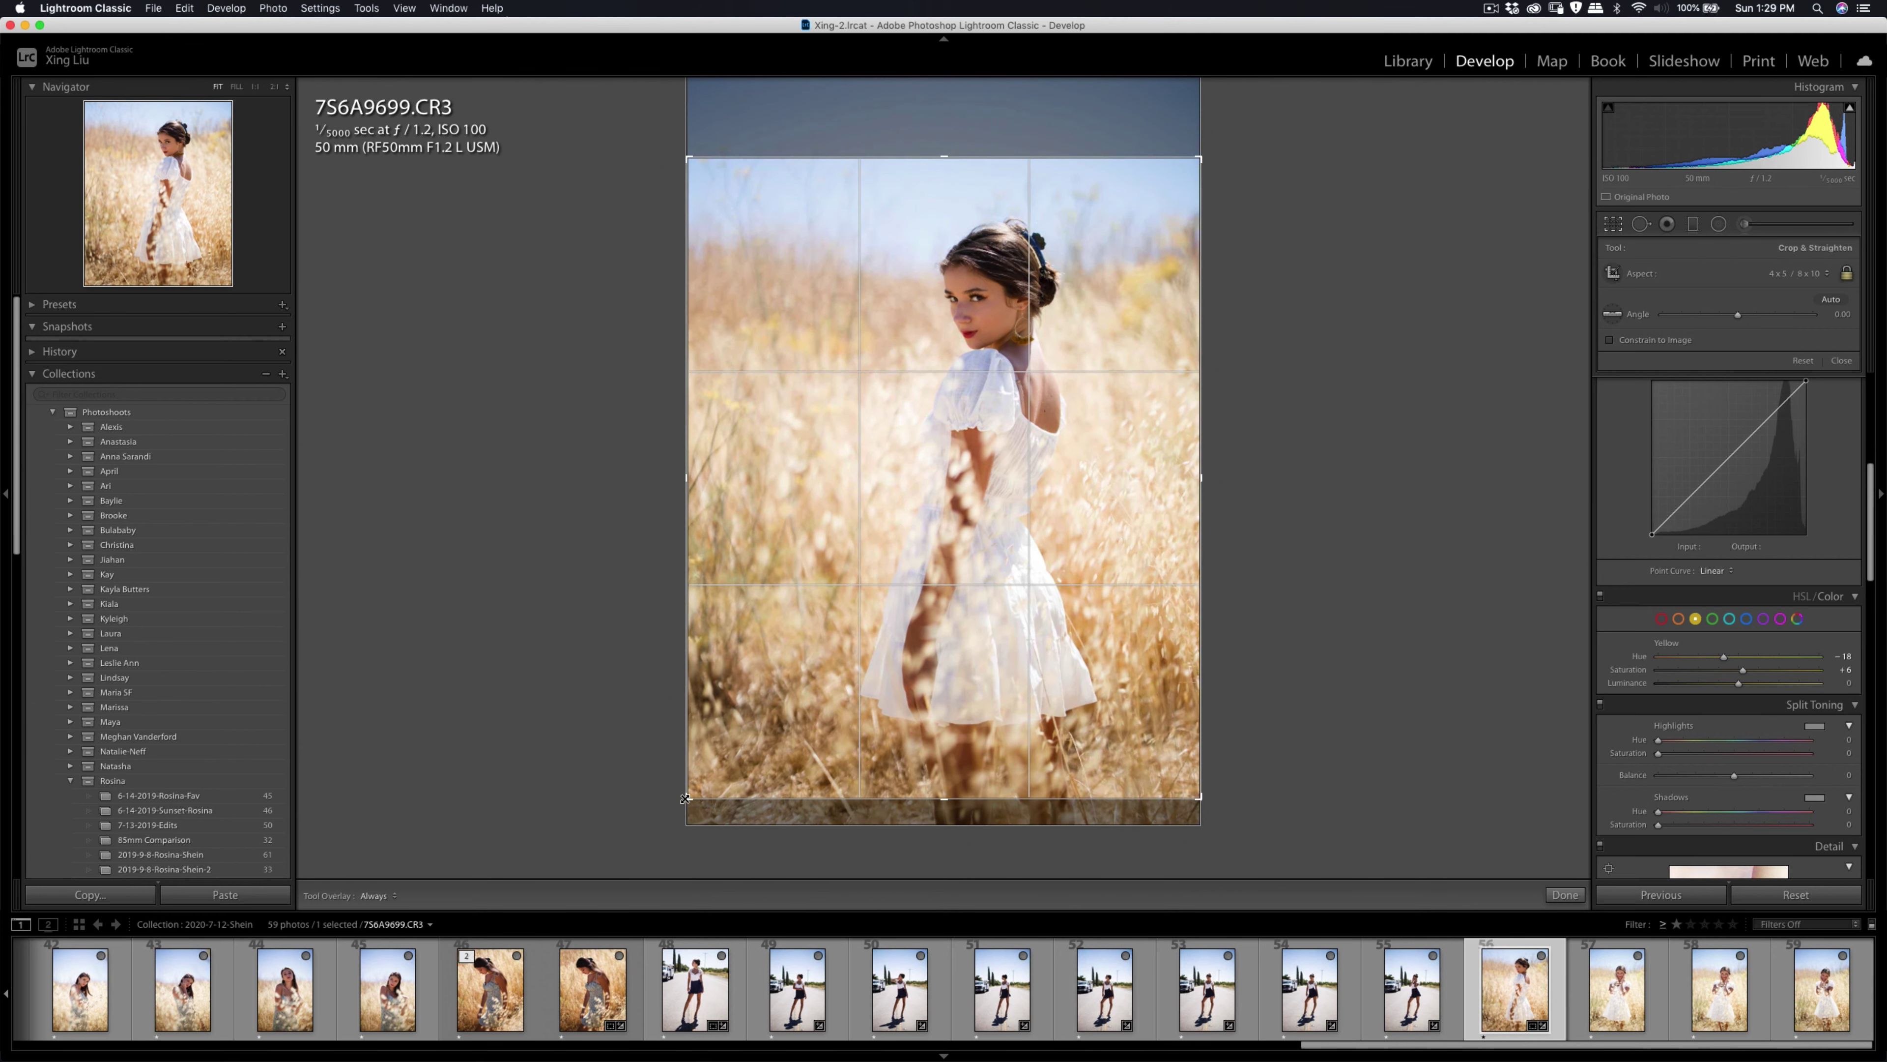
left_click_drag(684, 802, 691, 798)
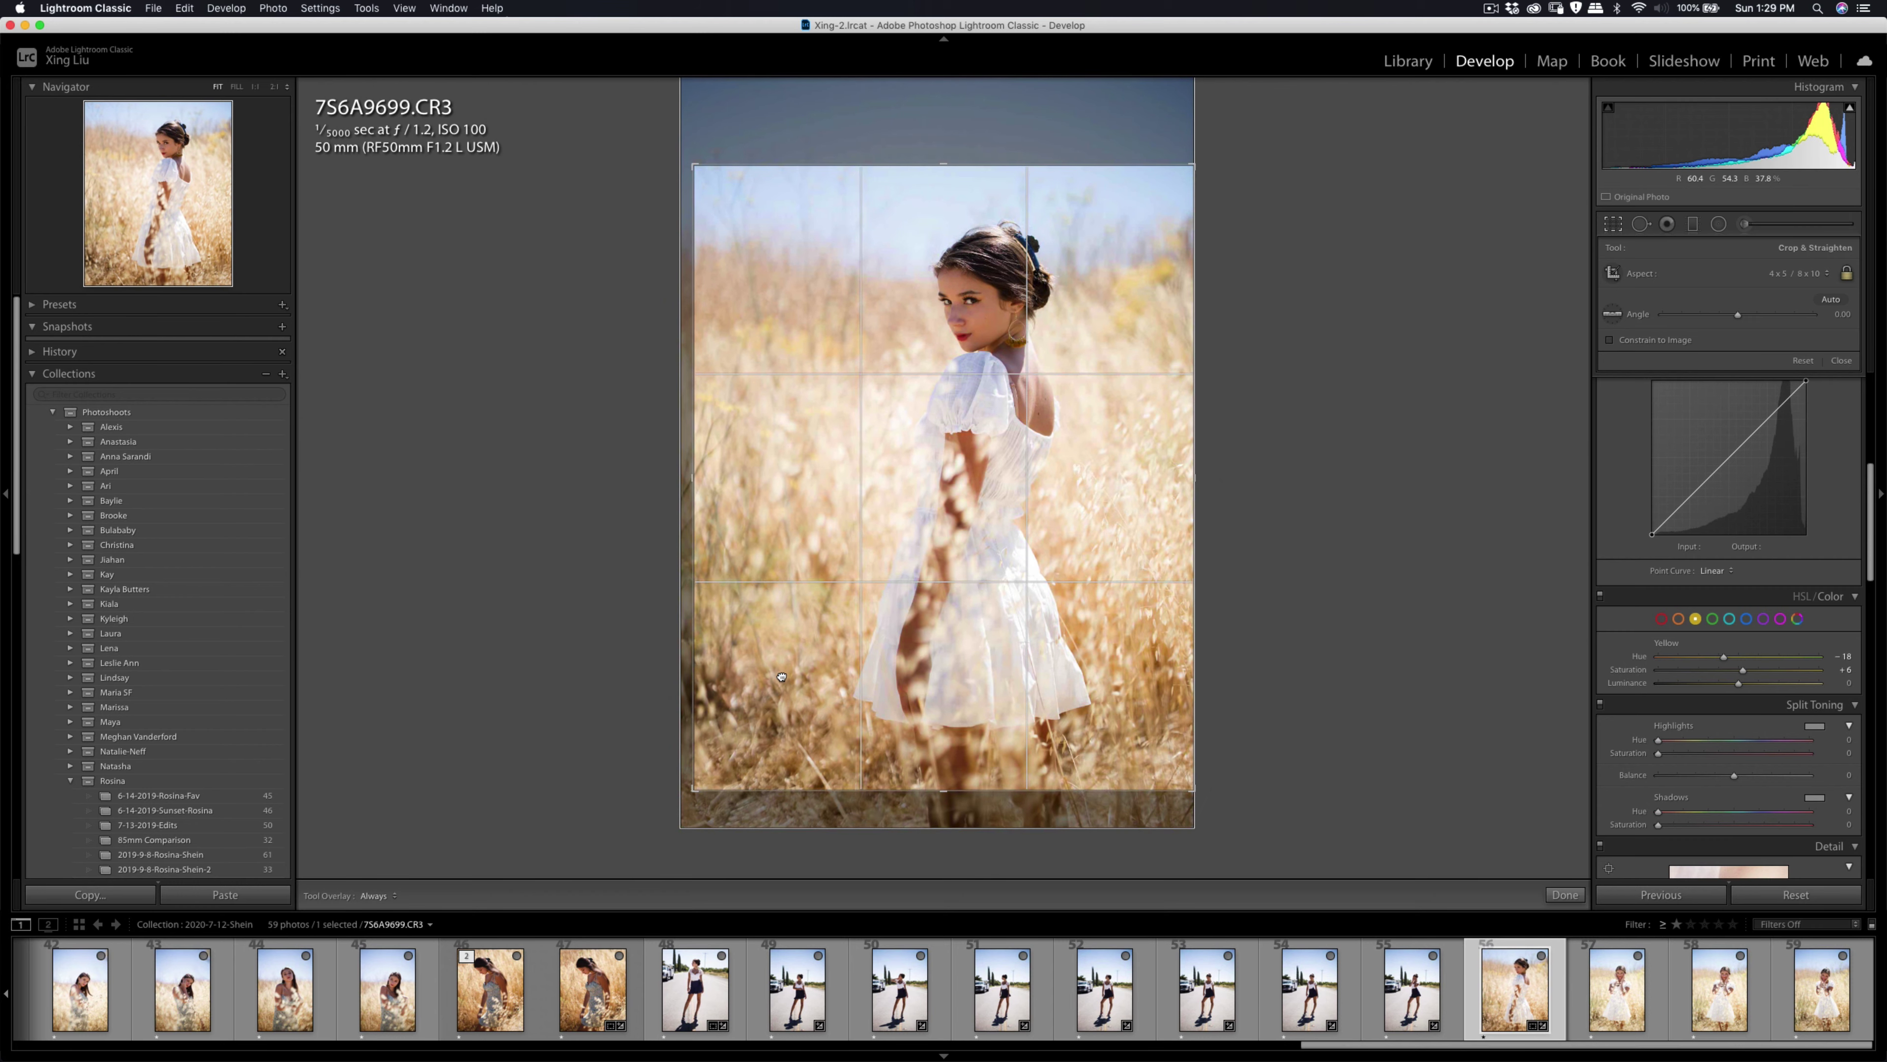
key("Return")
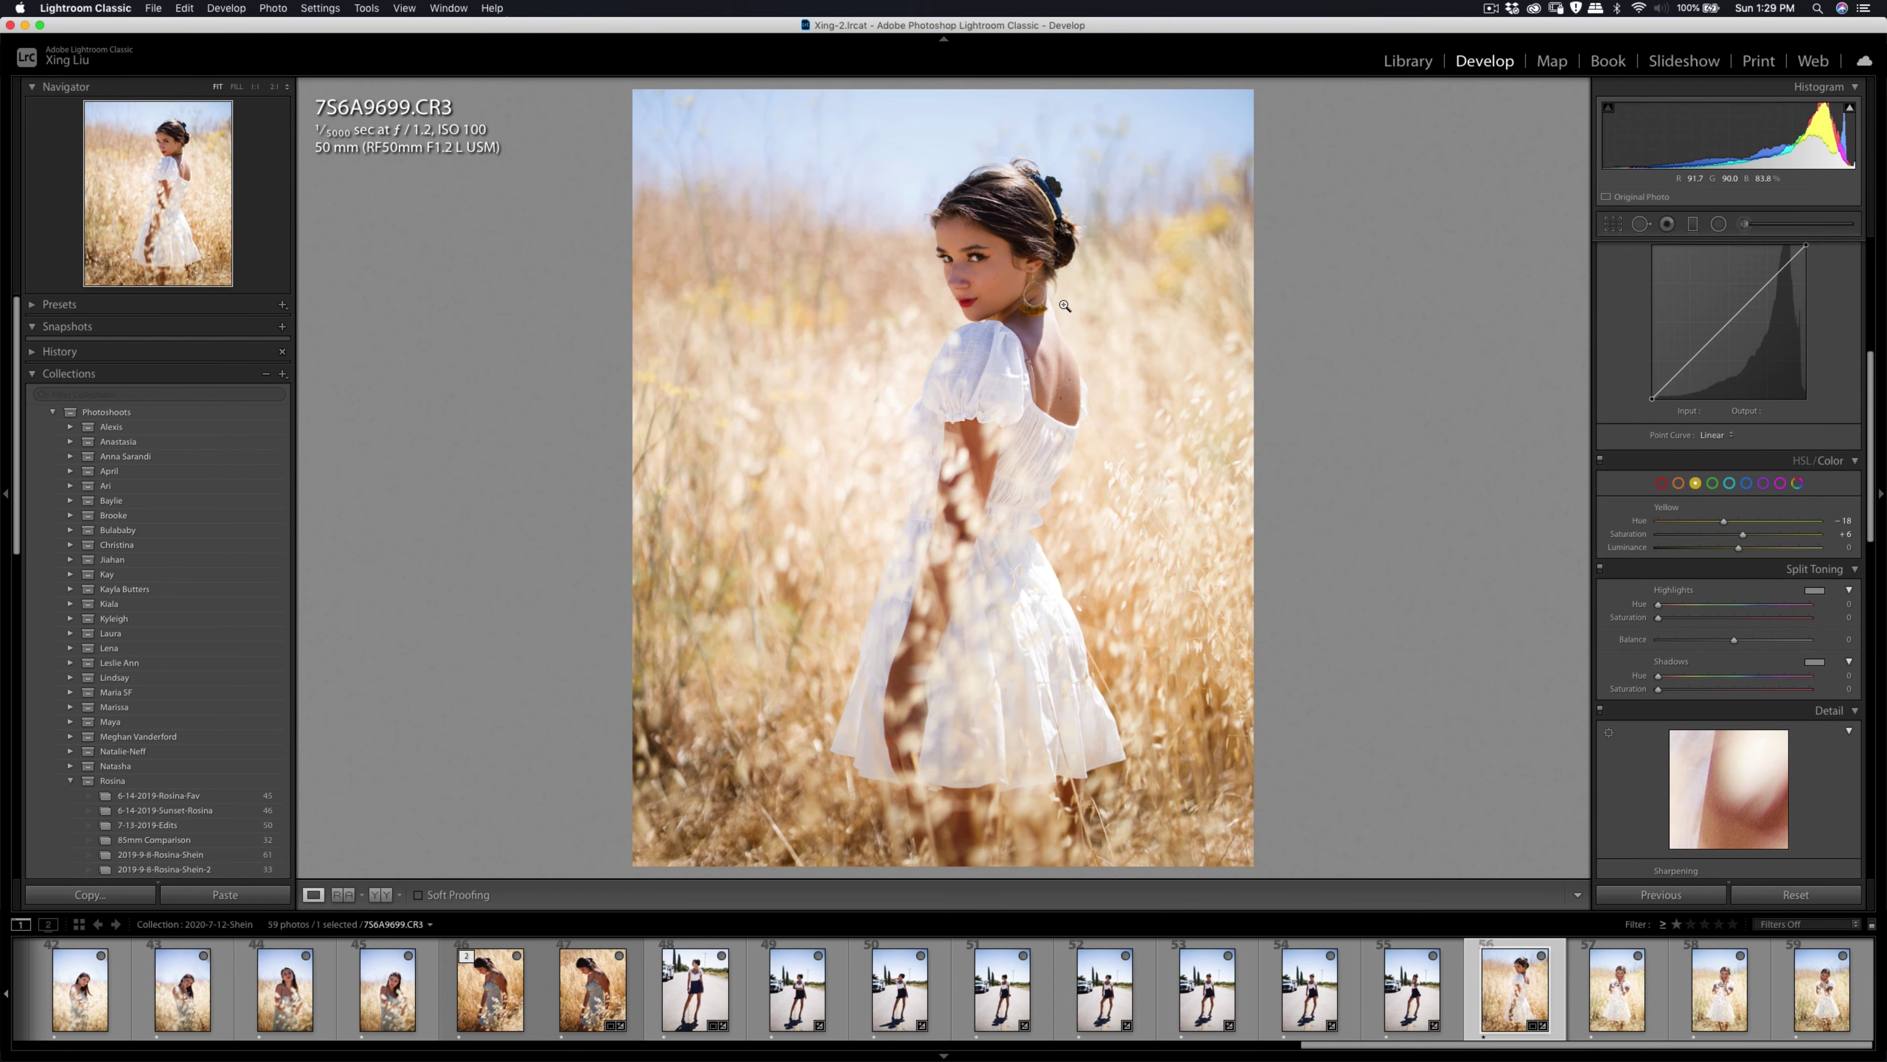
Raise the contrast to +21 and brighten the woman's face with a Shadows brush adjustment of amount 12.
scroll(1732, 312, "up", 5)
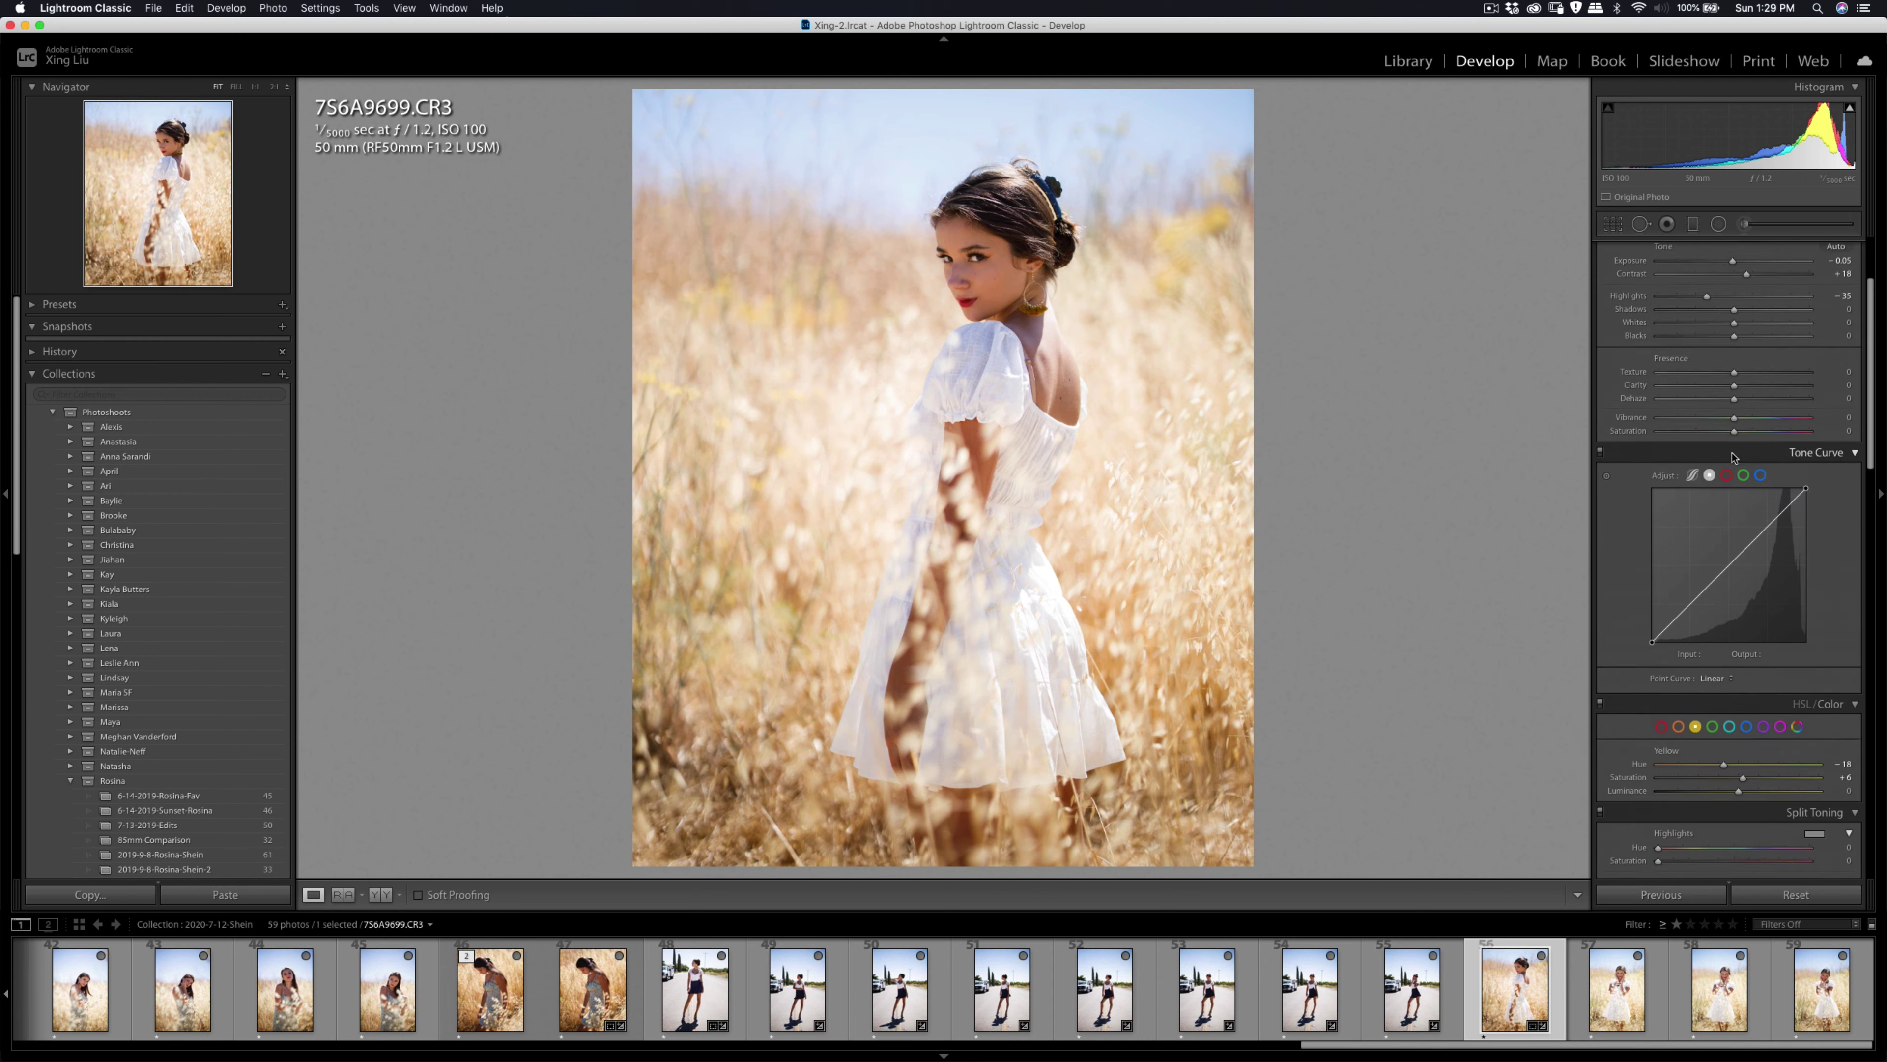
left_click_drag(1747, 351, 1750, 351)
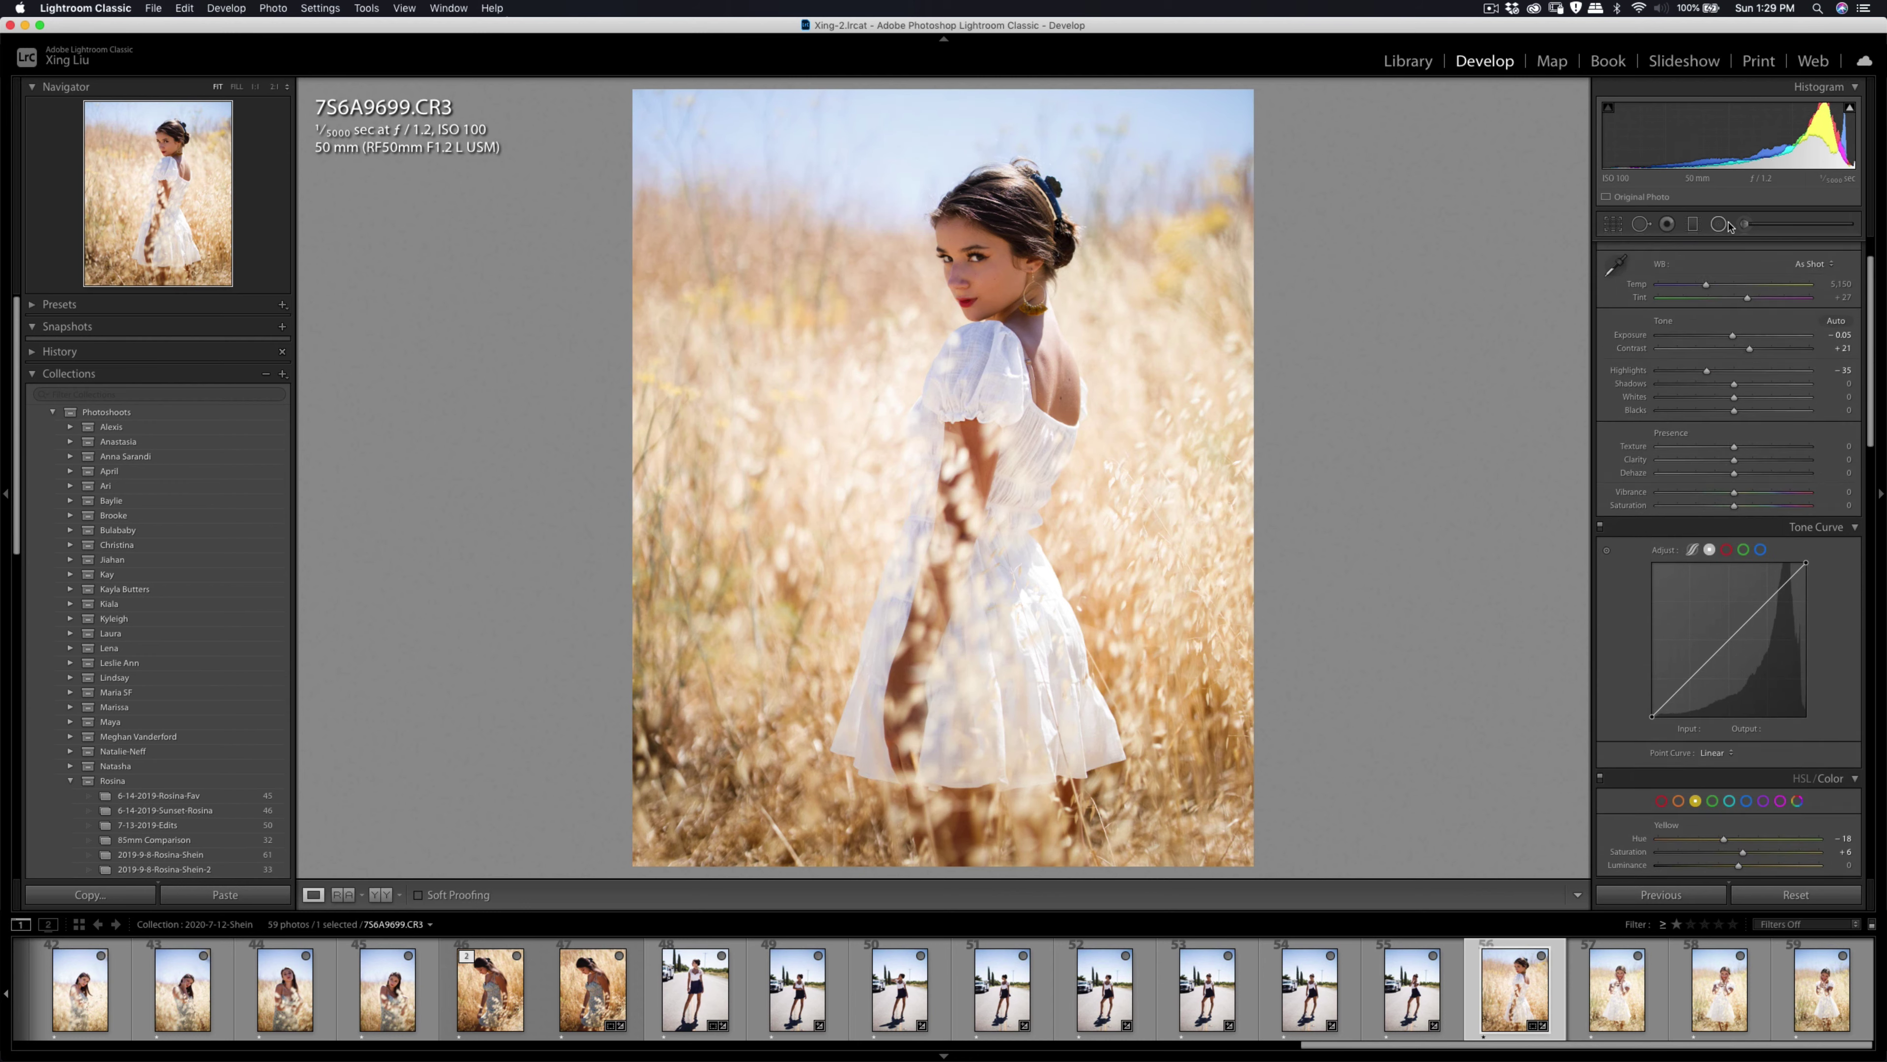
left_click(1745, 223)
left_click(1709, 273)
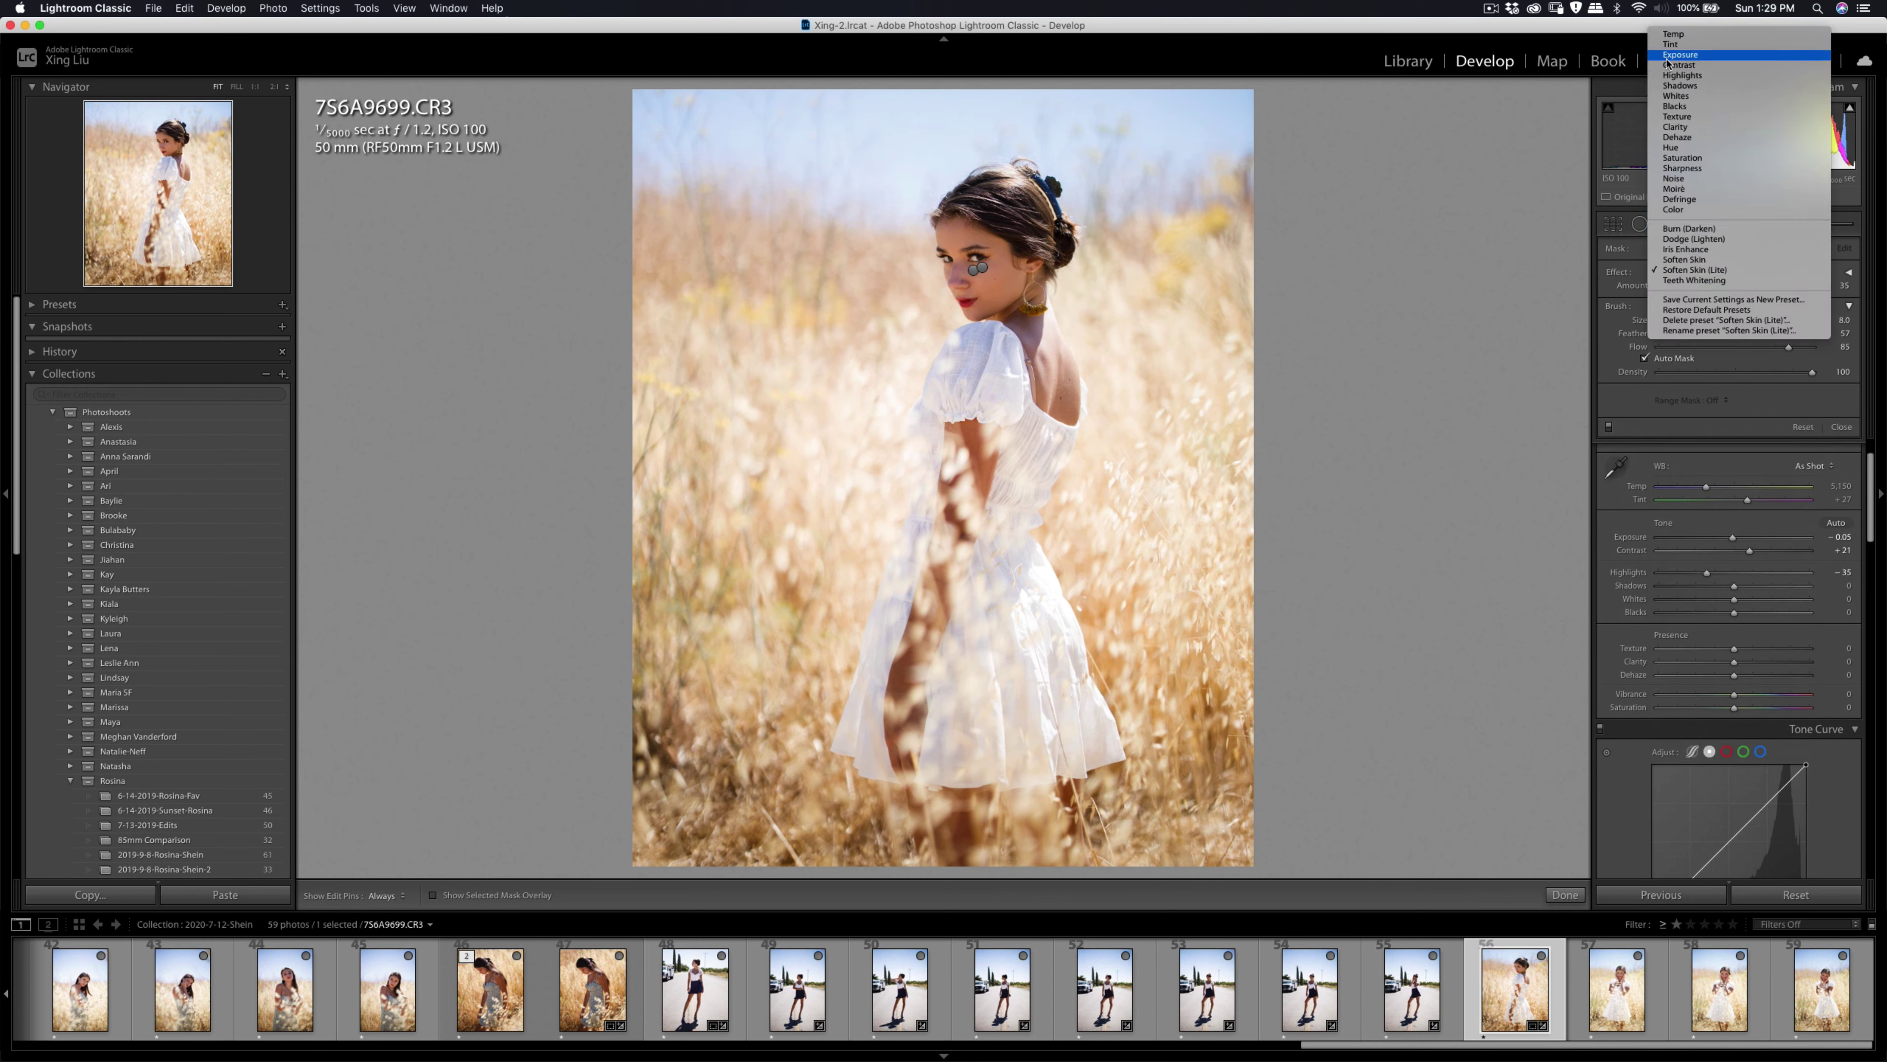
left_click(1680, 89)
scroll(938, 316, "up", 6)
key("h")
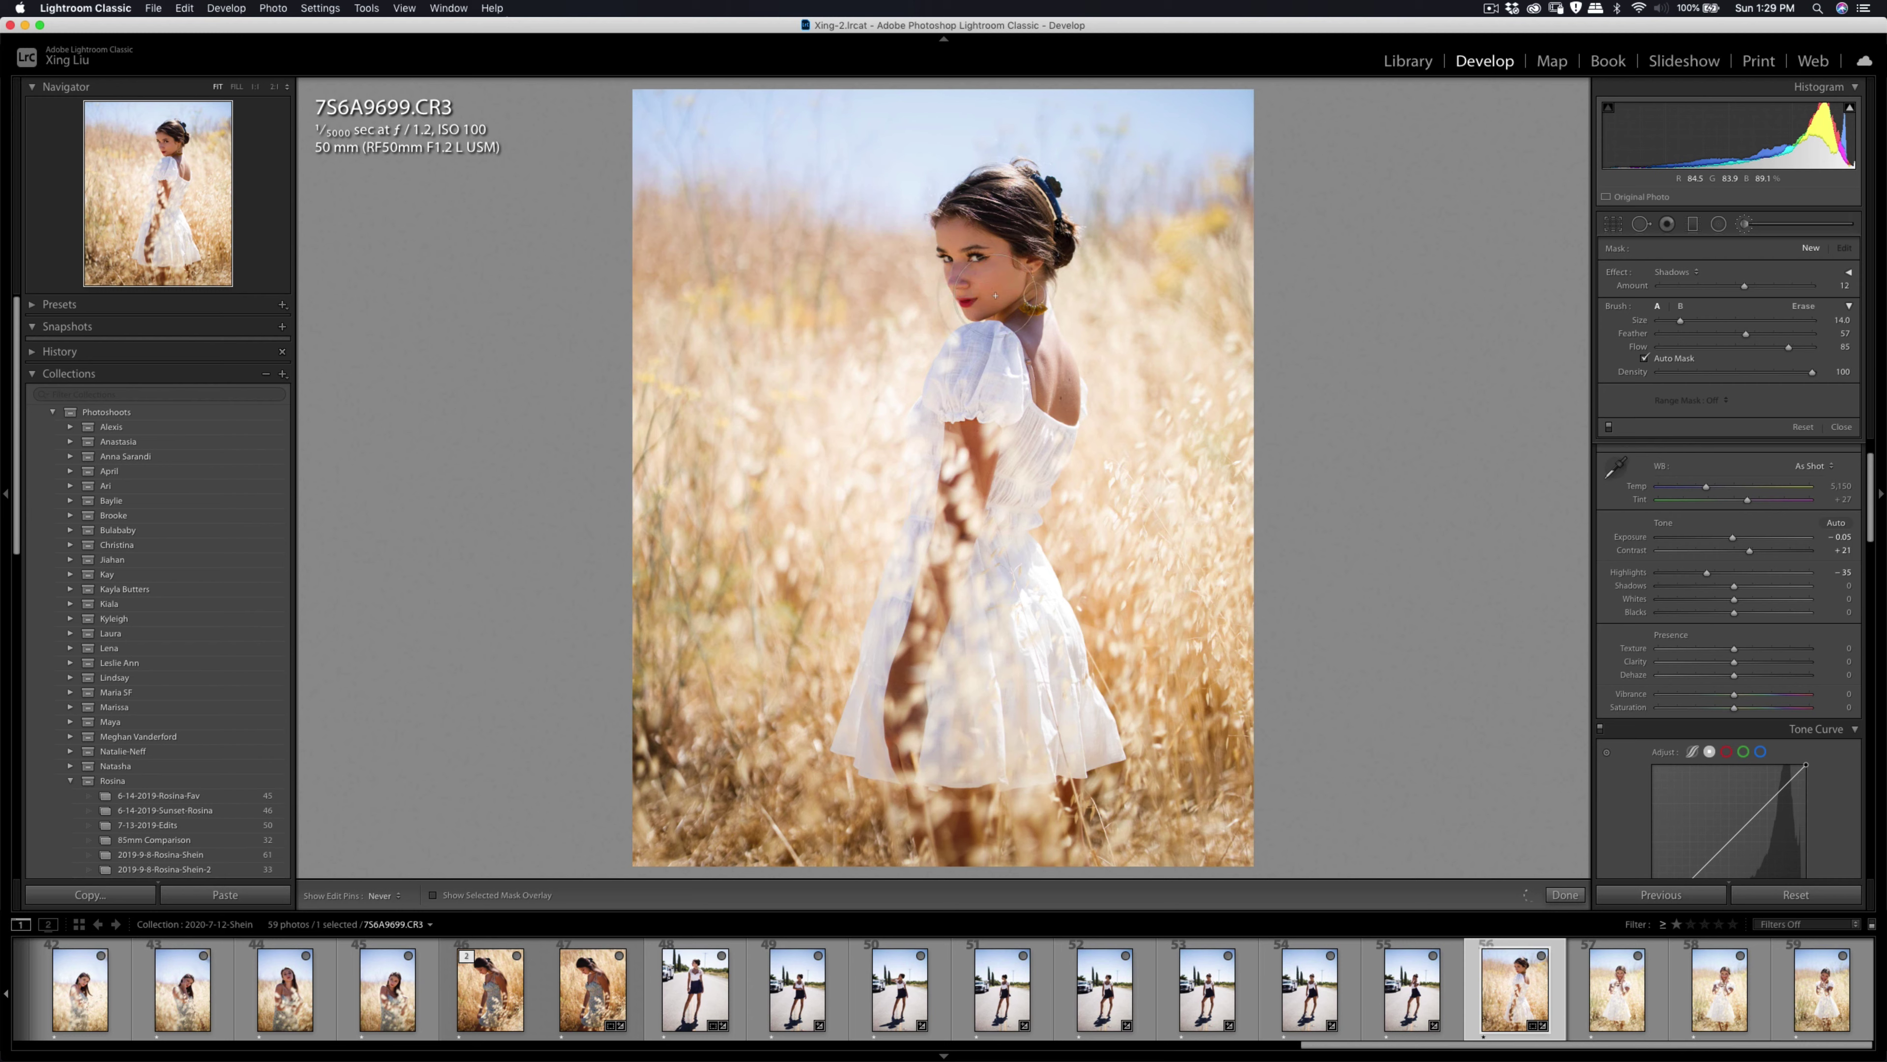
key("h")
left_click(999, 343)
left_click(1751, 226)
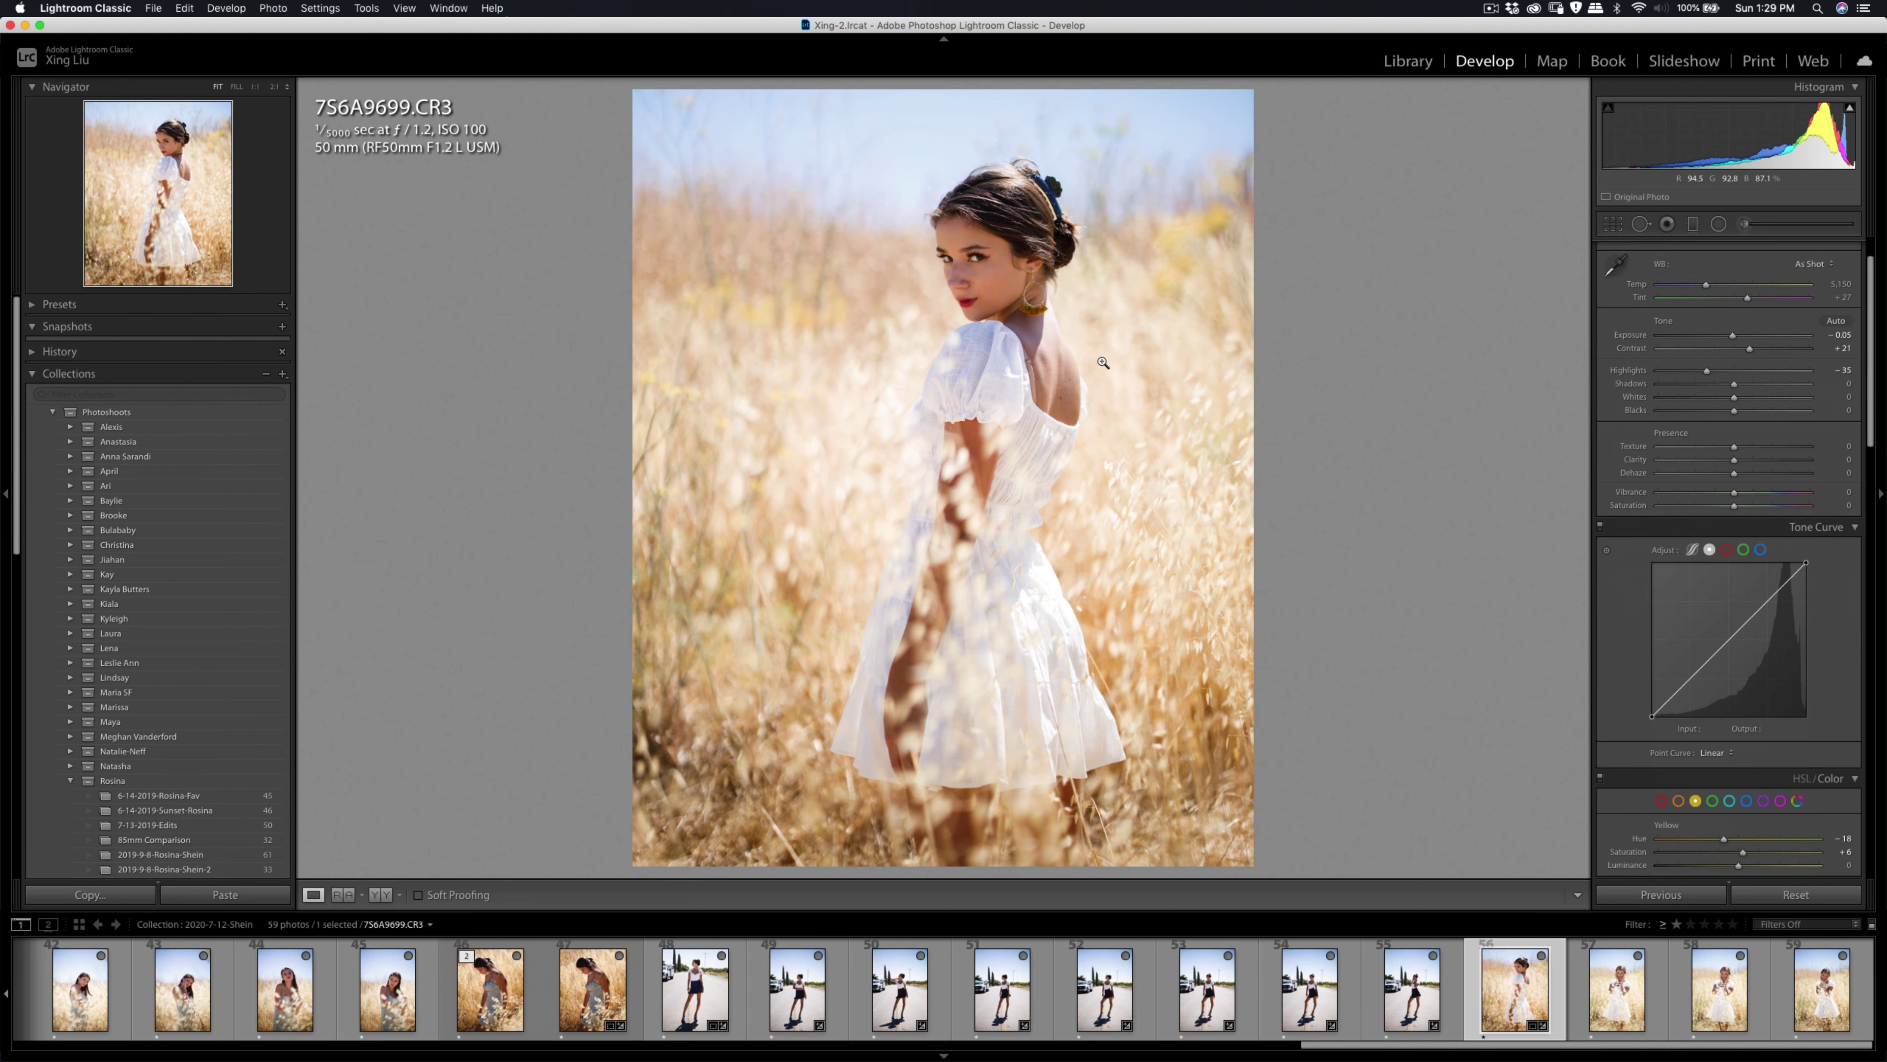
Send the cropped photo to Imagenomic Portraiture 3 for skin retouching.
right_click(1095, 359)
mouse_move(1177, 485)
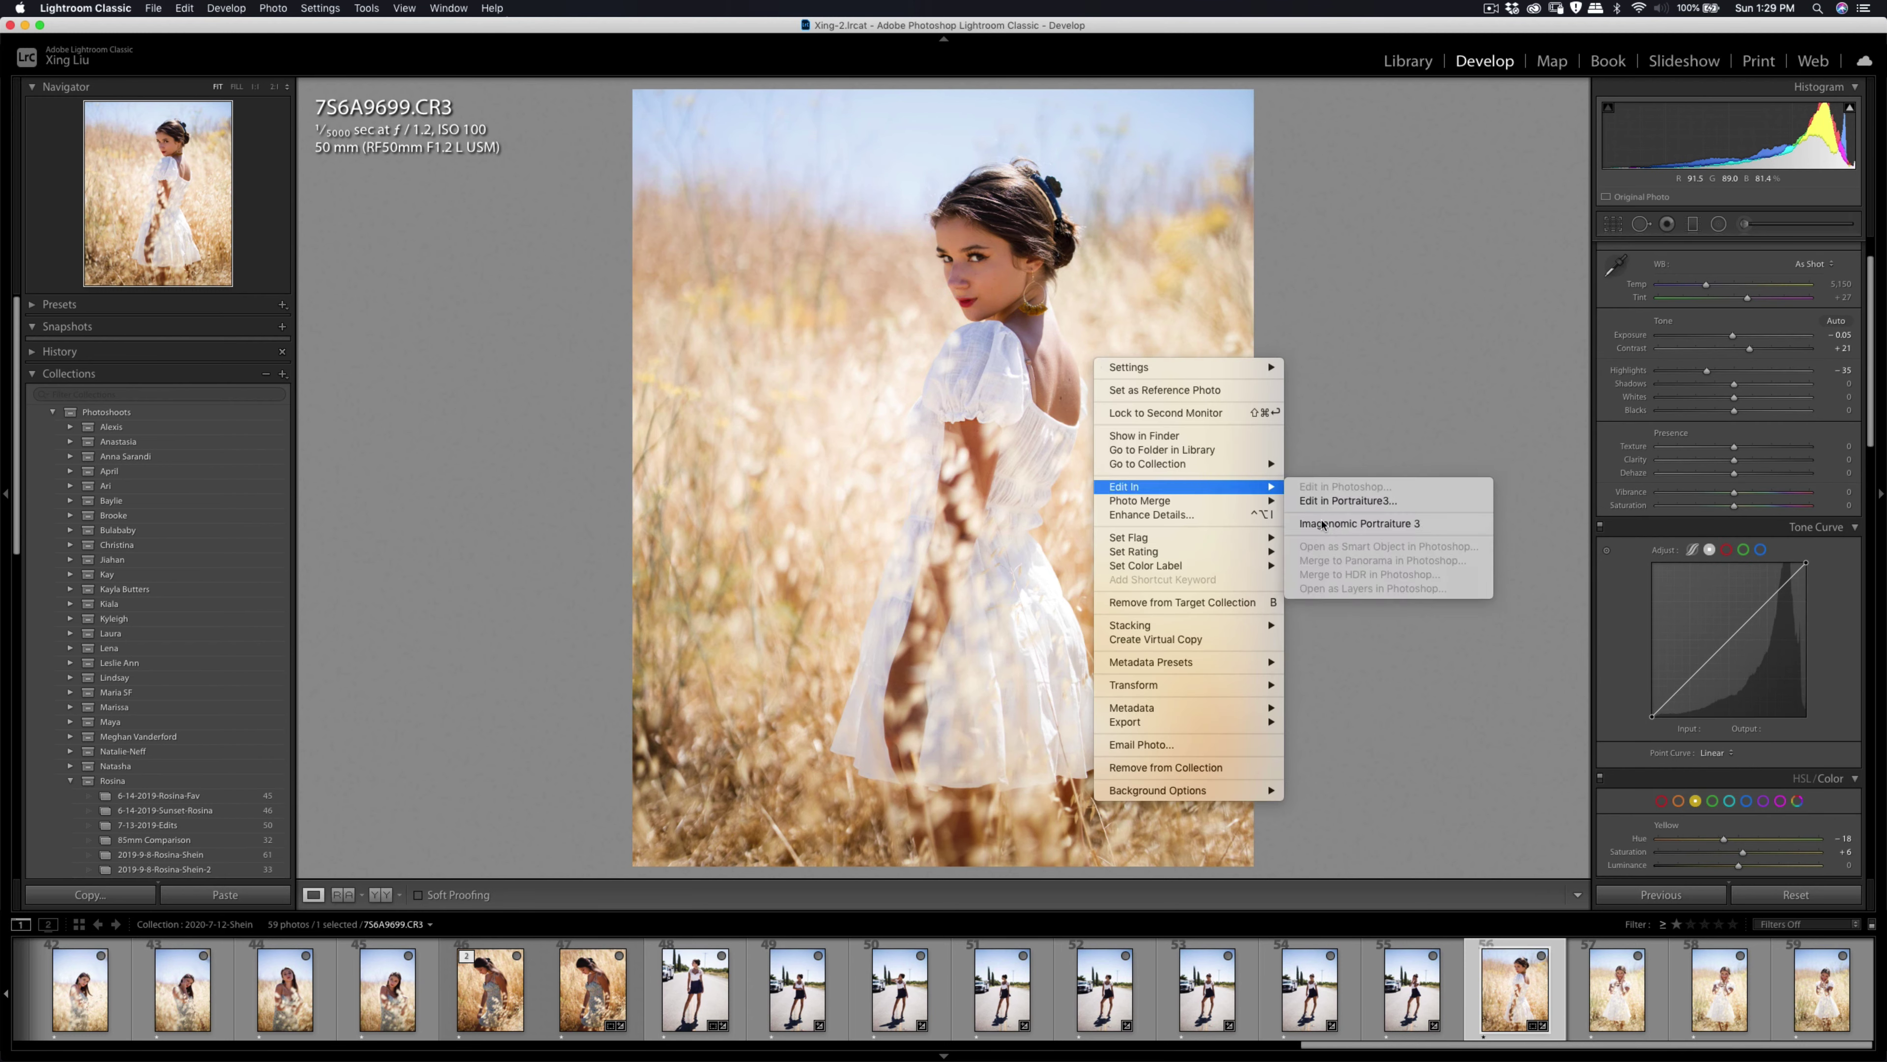
left_click(1314, 525)
left_click(1281, 492)
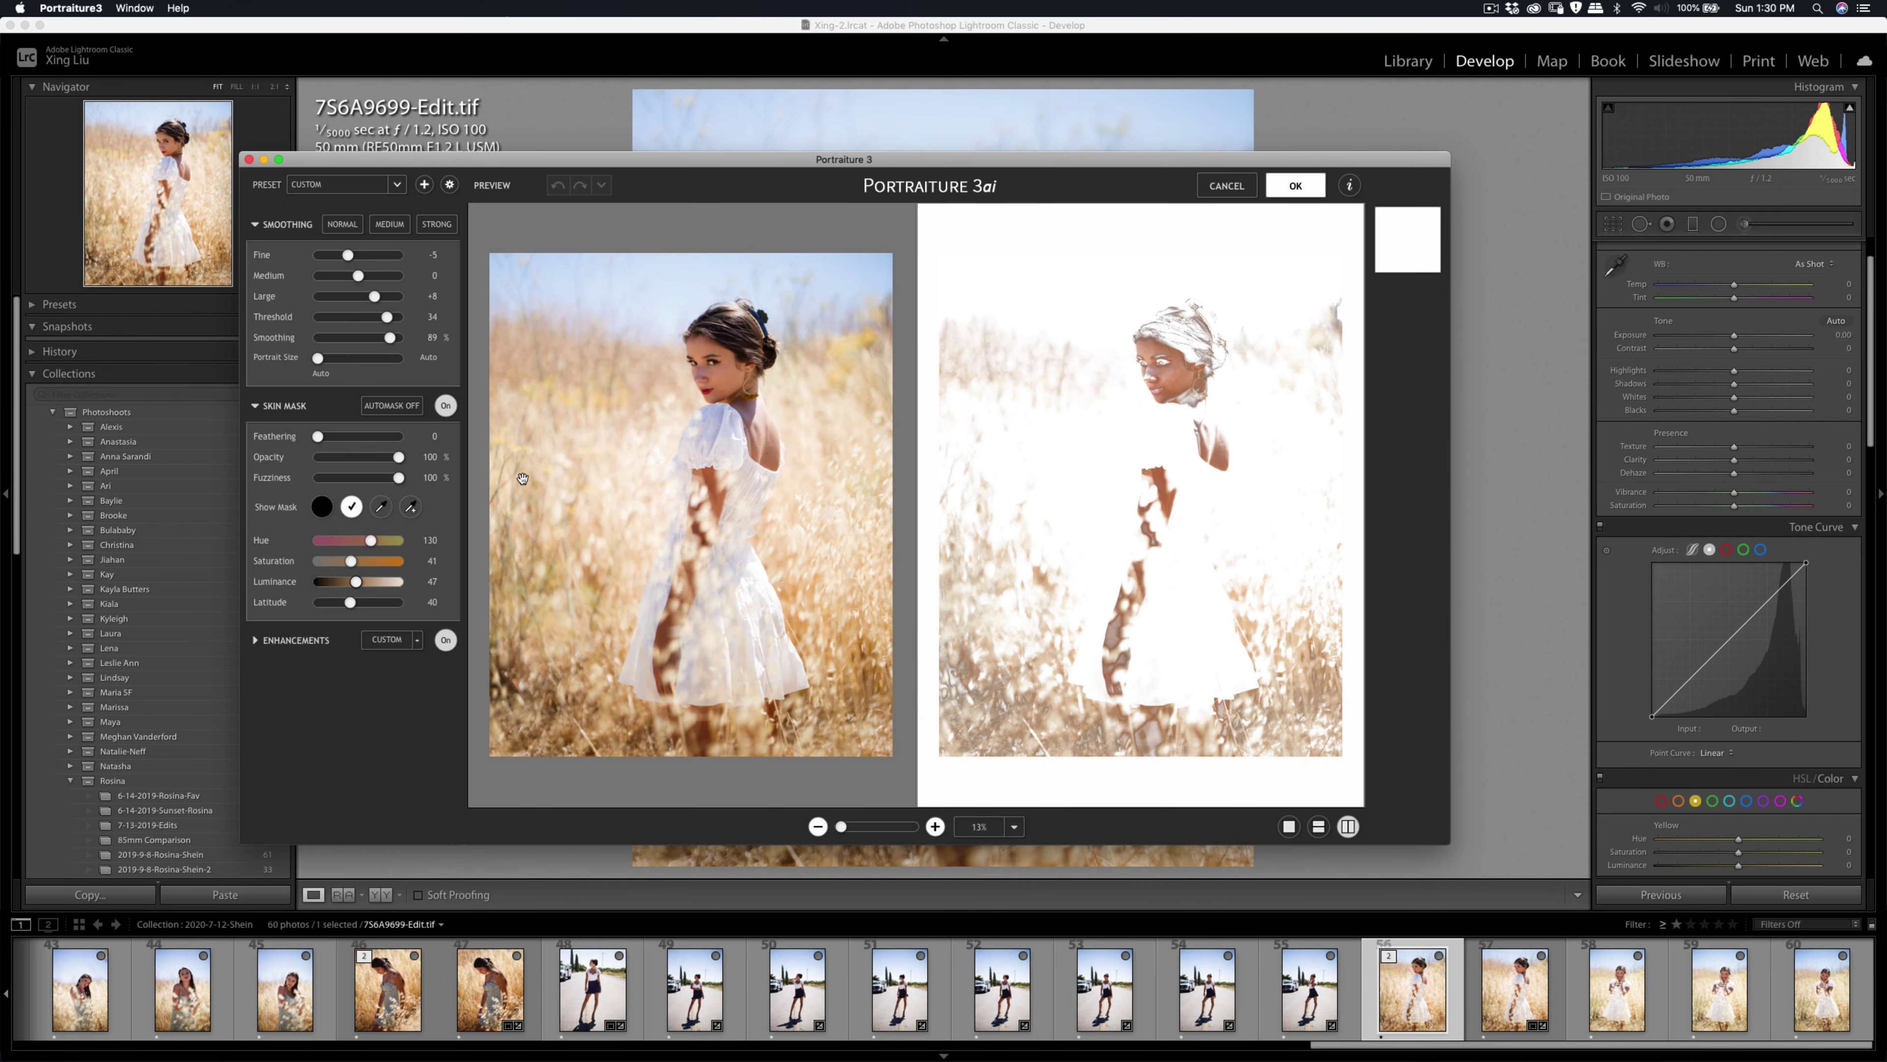
Sample skin tones from the woman's face to extend the skin mask, and apply the Portraiture smoothing.
left_click(382, 507)
left_click(666, 381)
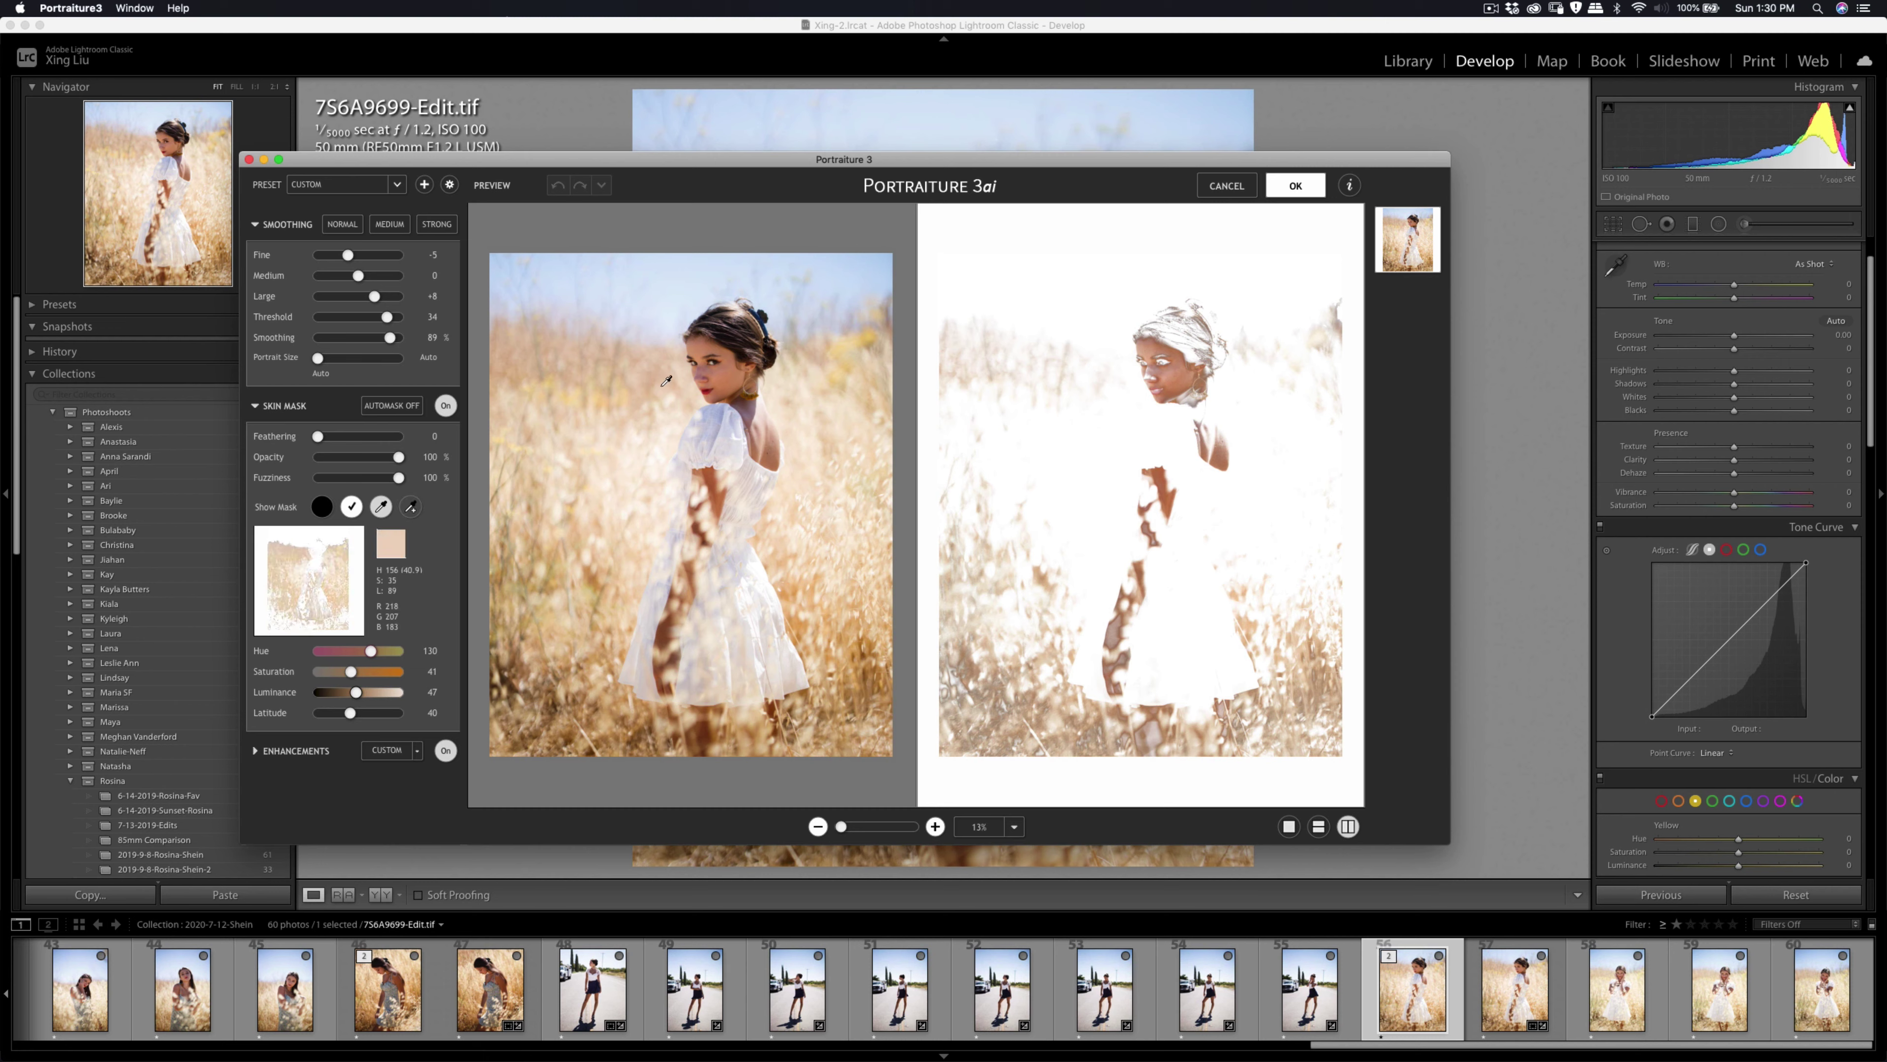
left_click(703, 345)
left_click(705, 345)
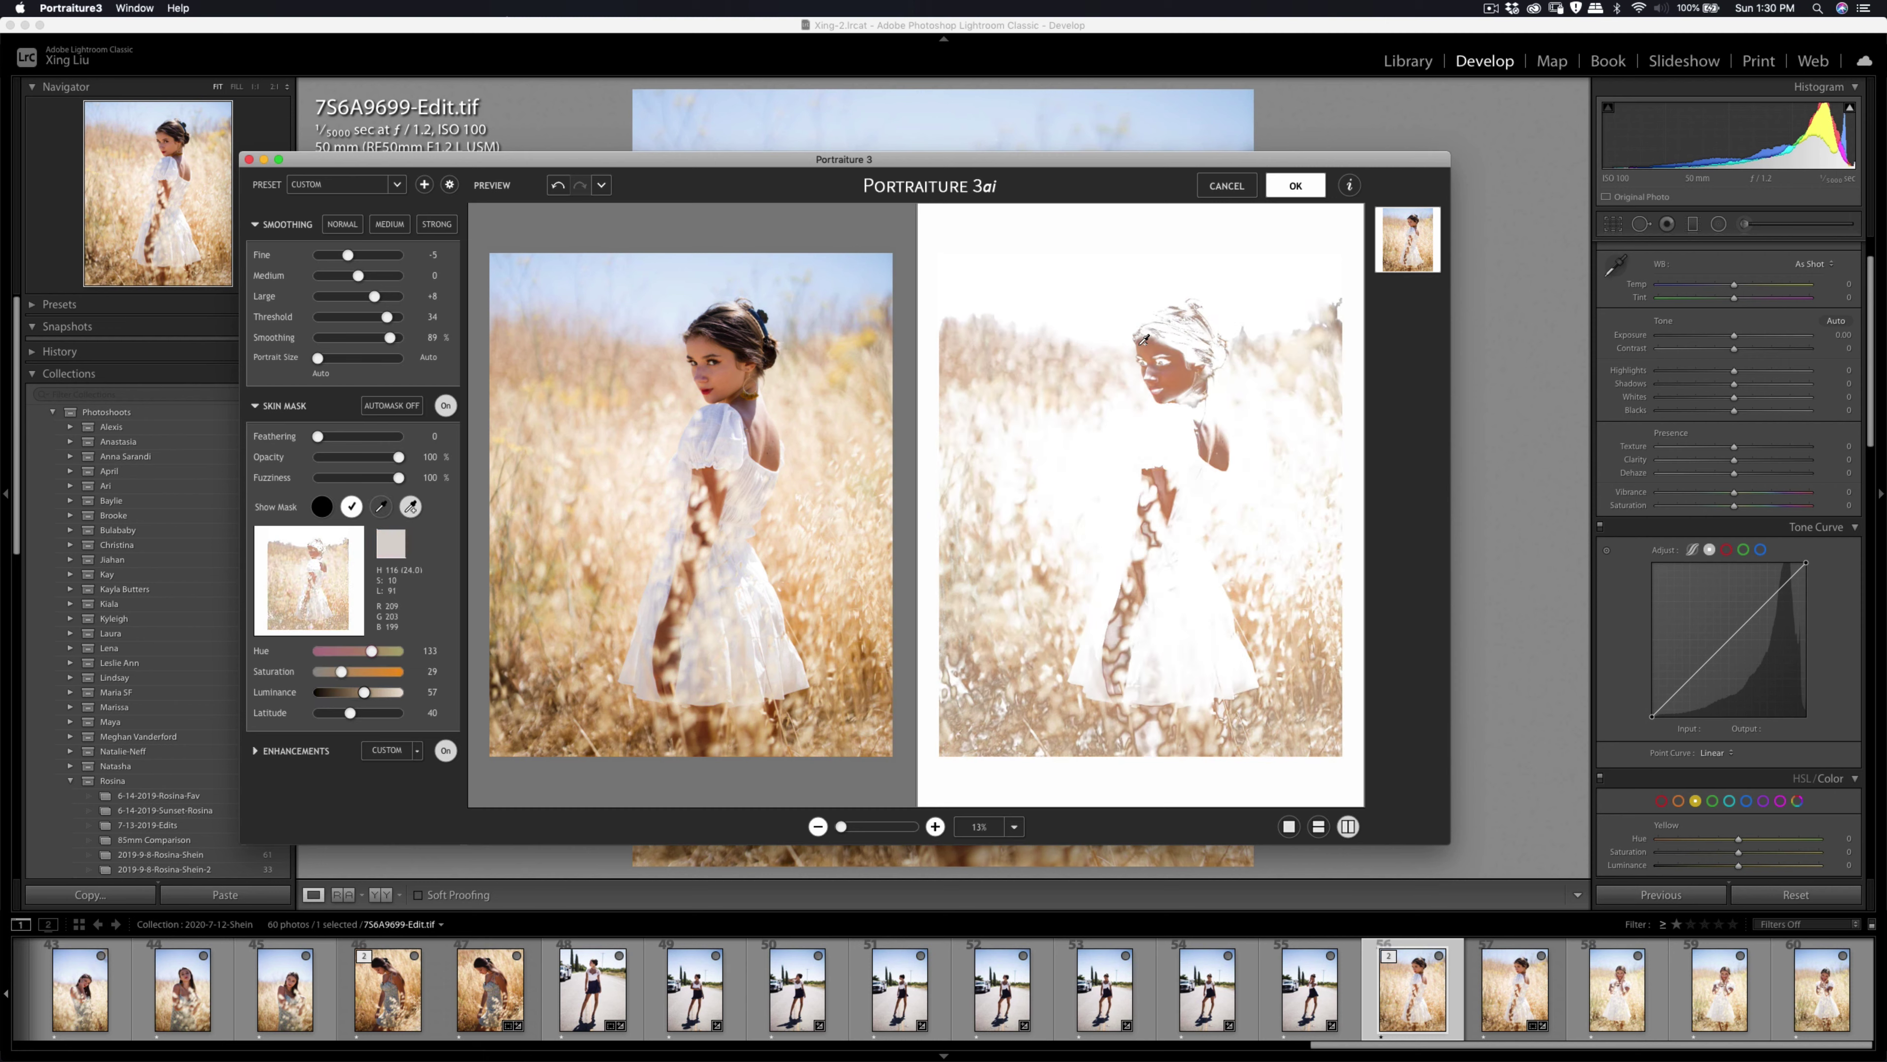
left_click(1308, 191)
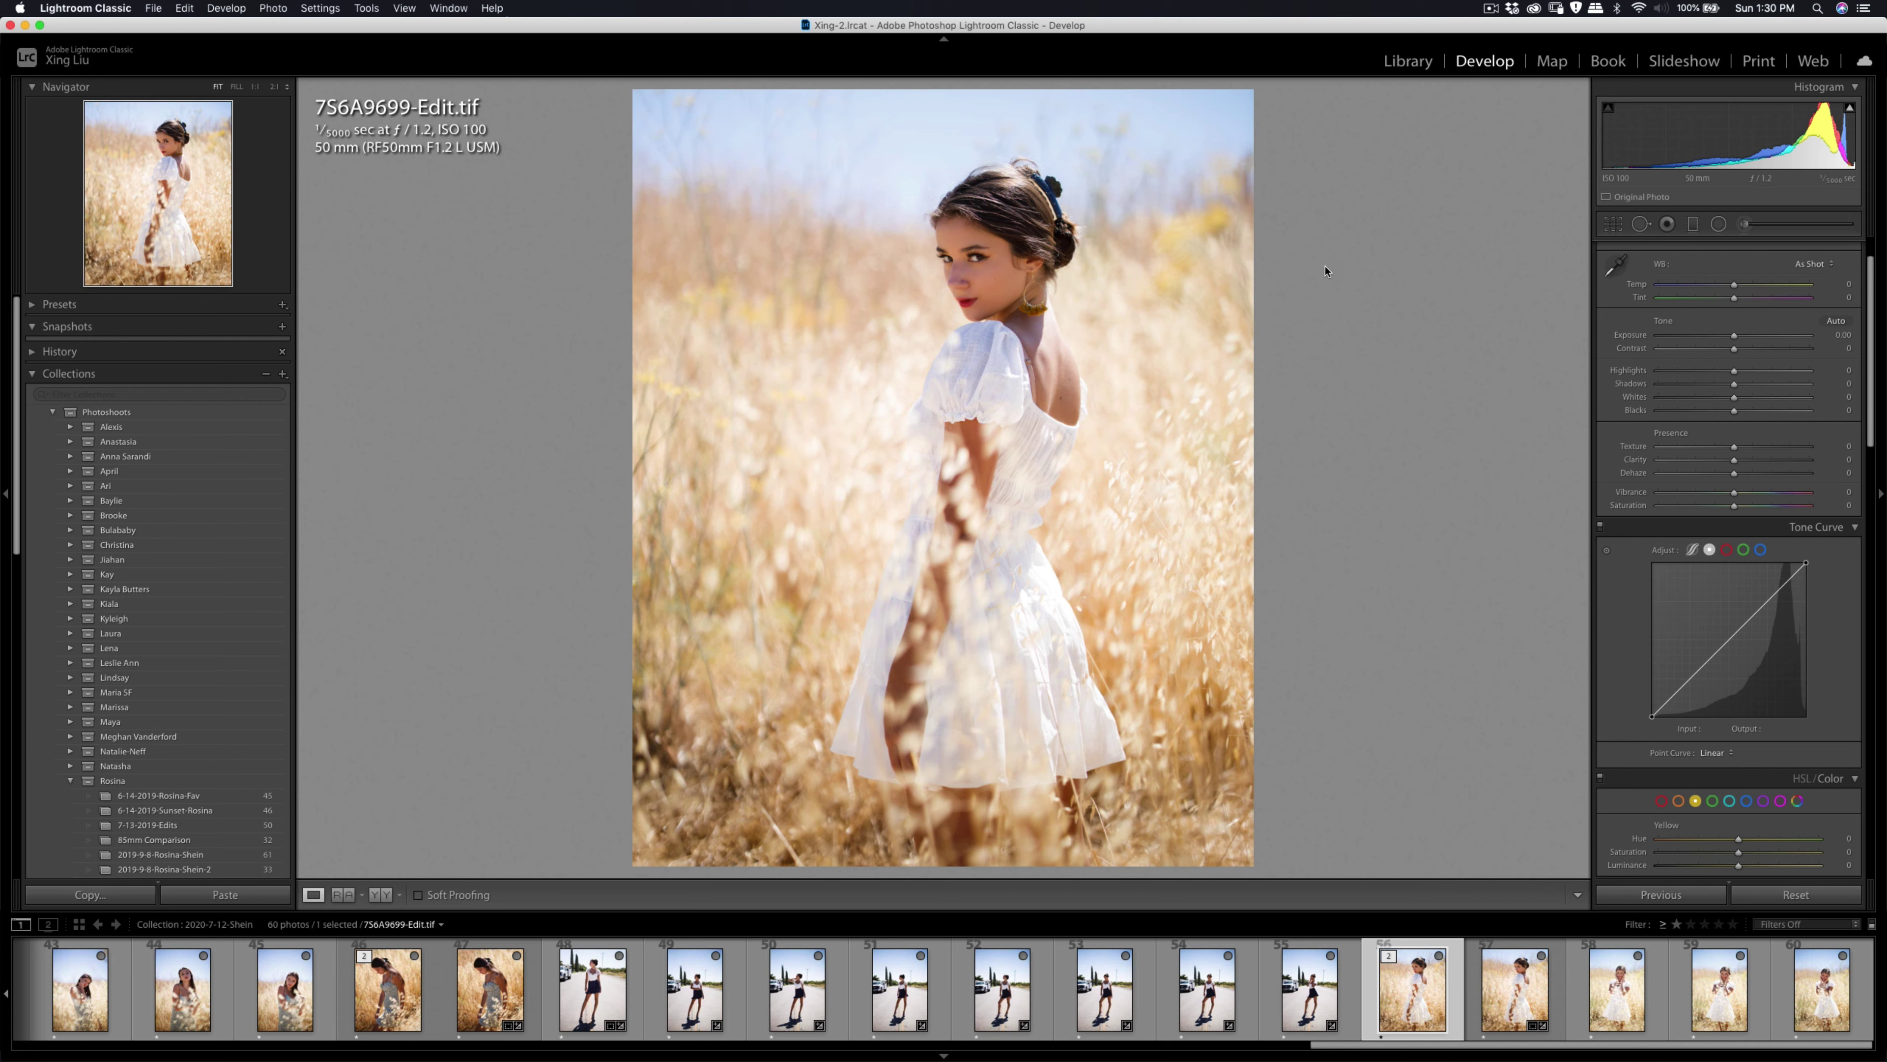
Export the retouched 756A9699-Edit.tif to the specified folder on the hard drive.
key("super+shift+e")
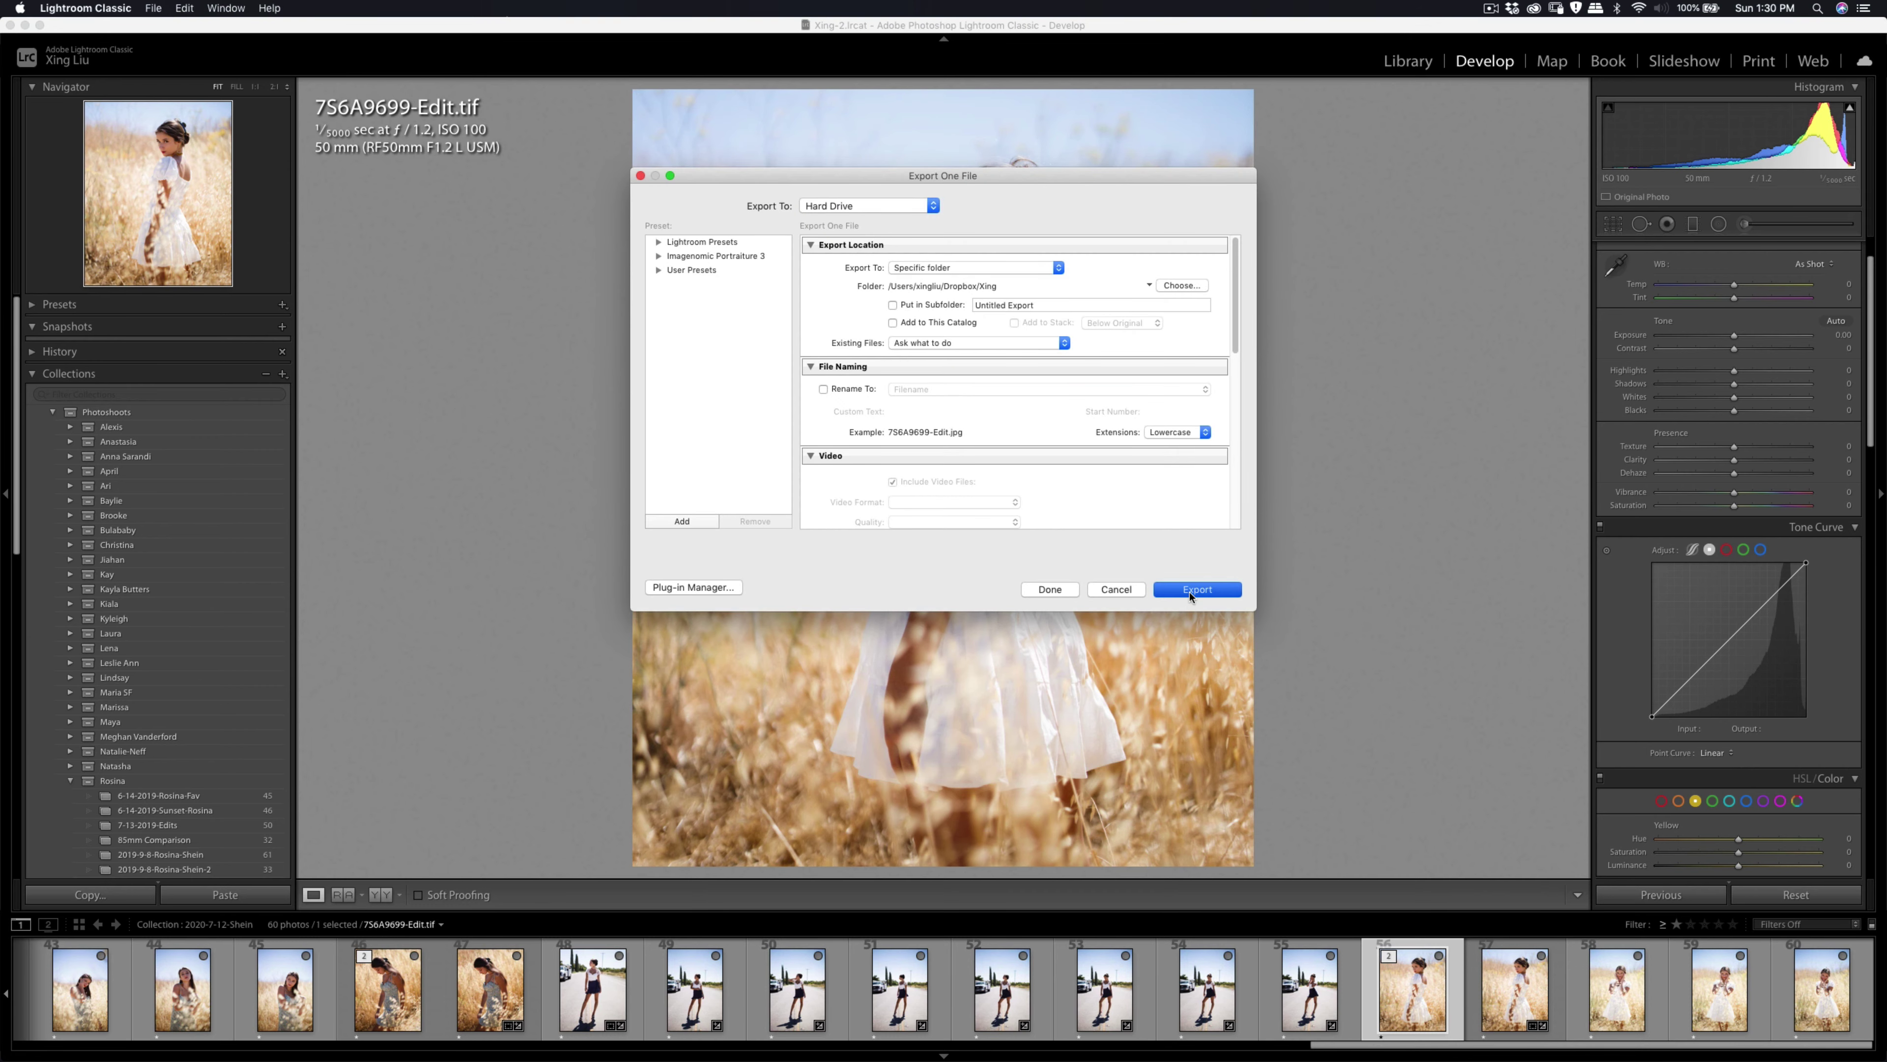
left_click(1196, 588)
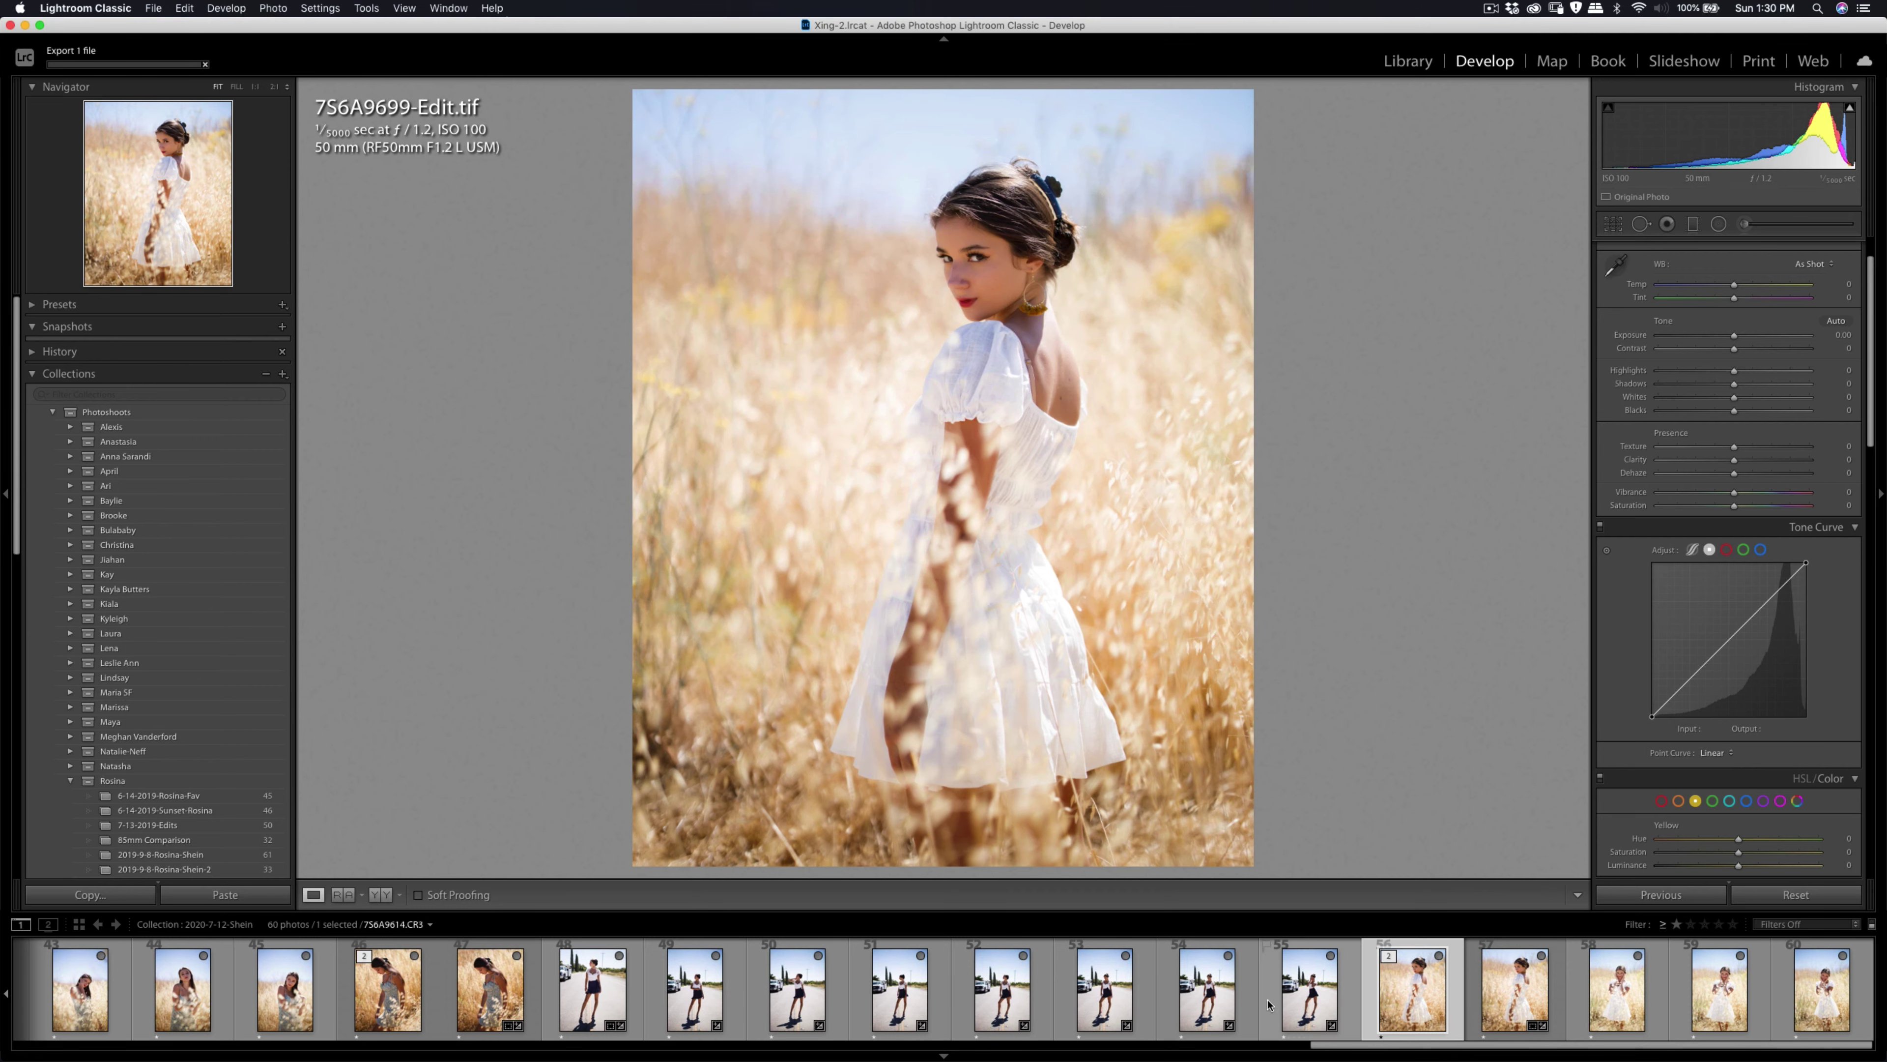
Copy the develop settings of the edited original 756A9699.CR3.
left_click(1622, 1014)
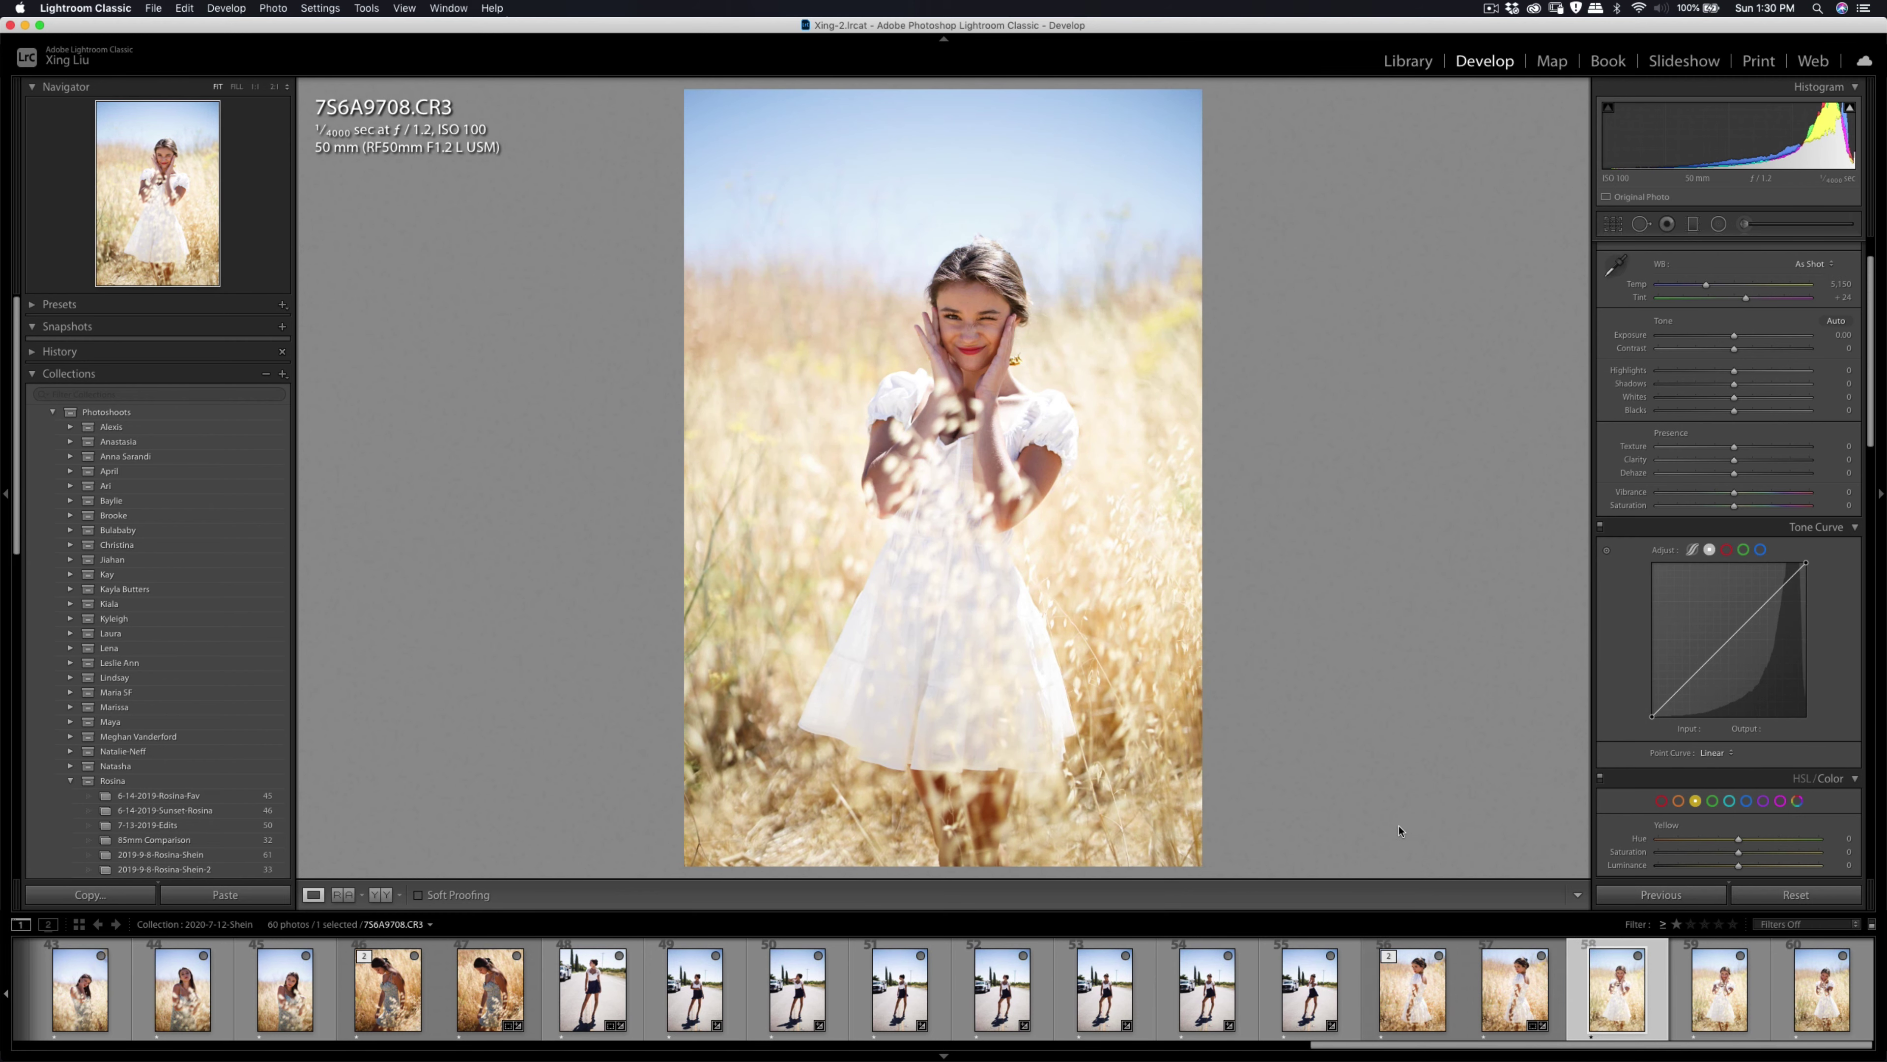
left_click(1516, 989)
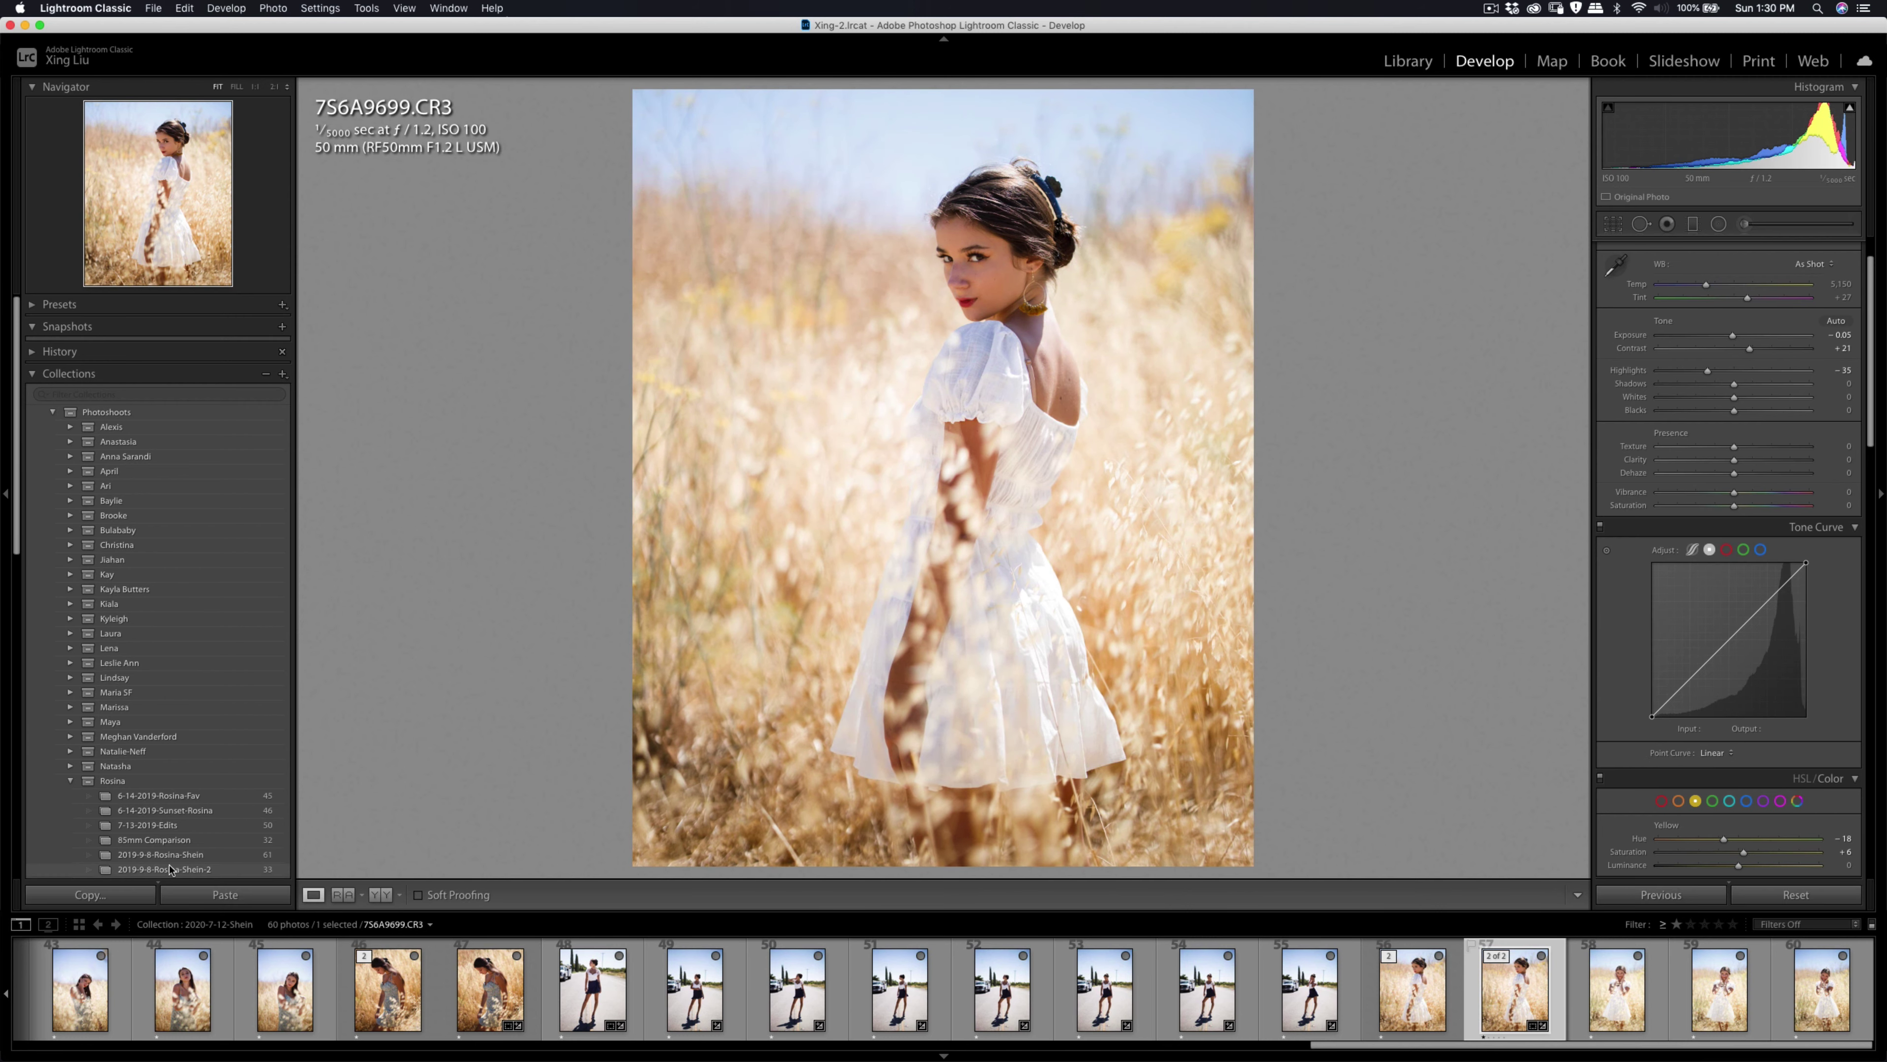
left_click(90, 895)
left_click(1180, 526)
Paste the copied develop settings onto the three remaining white-dress photos, 58, 59 and 60.
left_click(1617, 989)
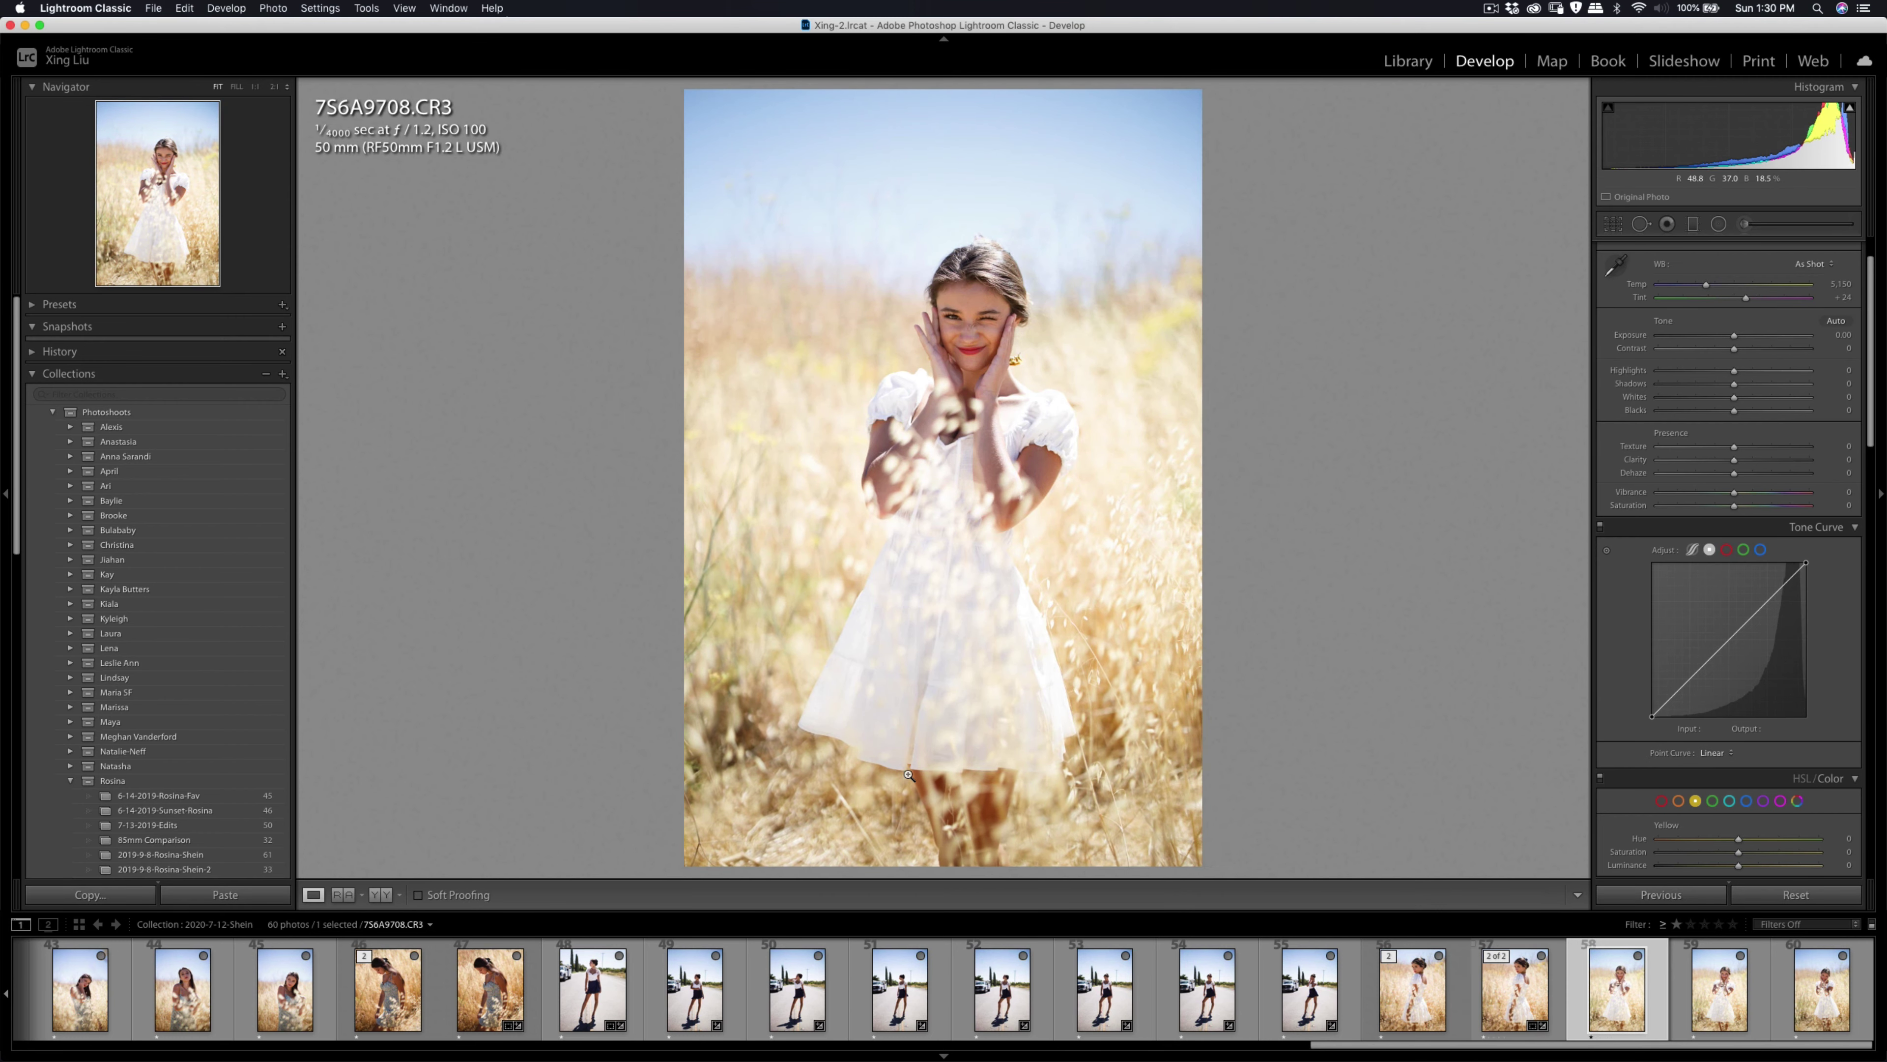
key("super+shift+v")
left_click(1721, 989)
left_click(1816, 993, "super")
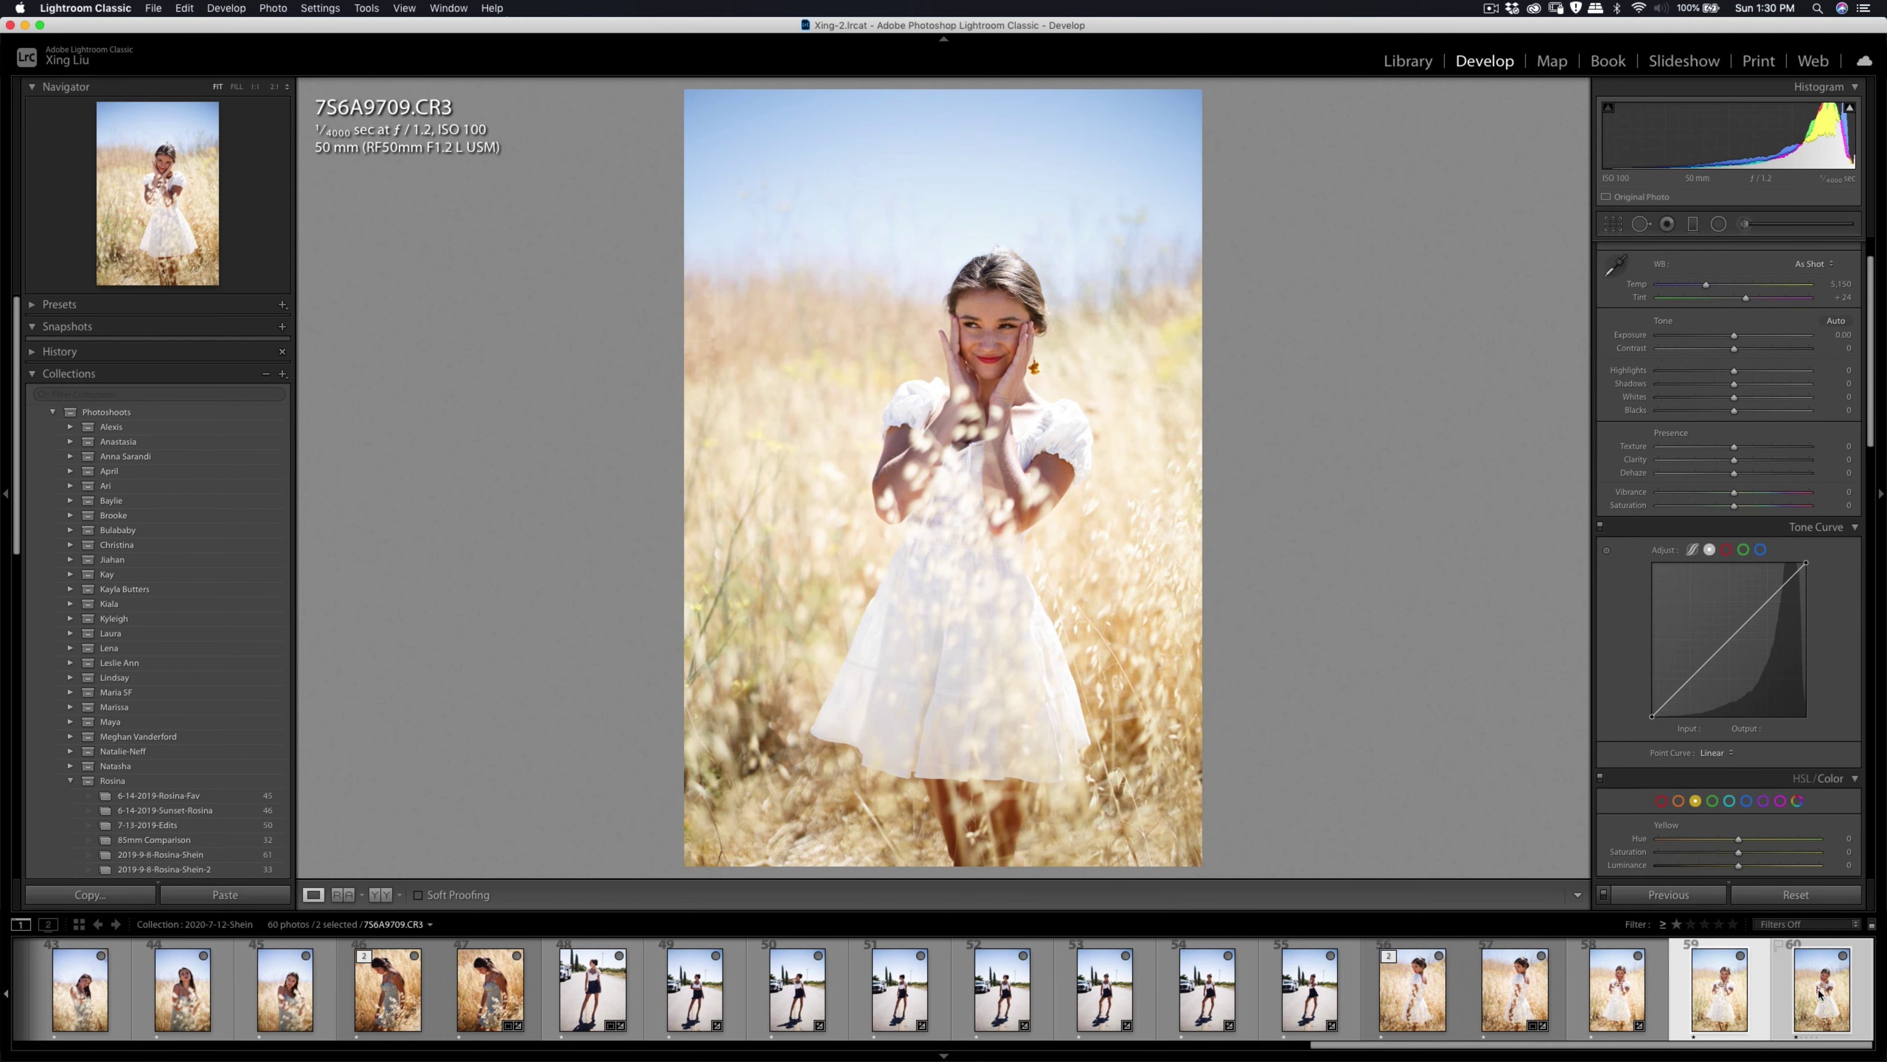
left_click(248, 896)
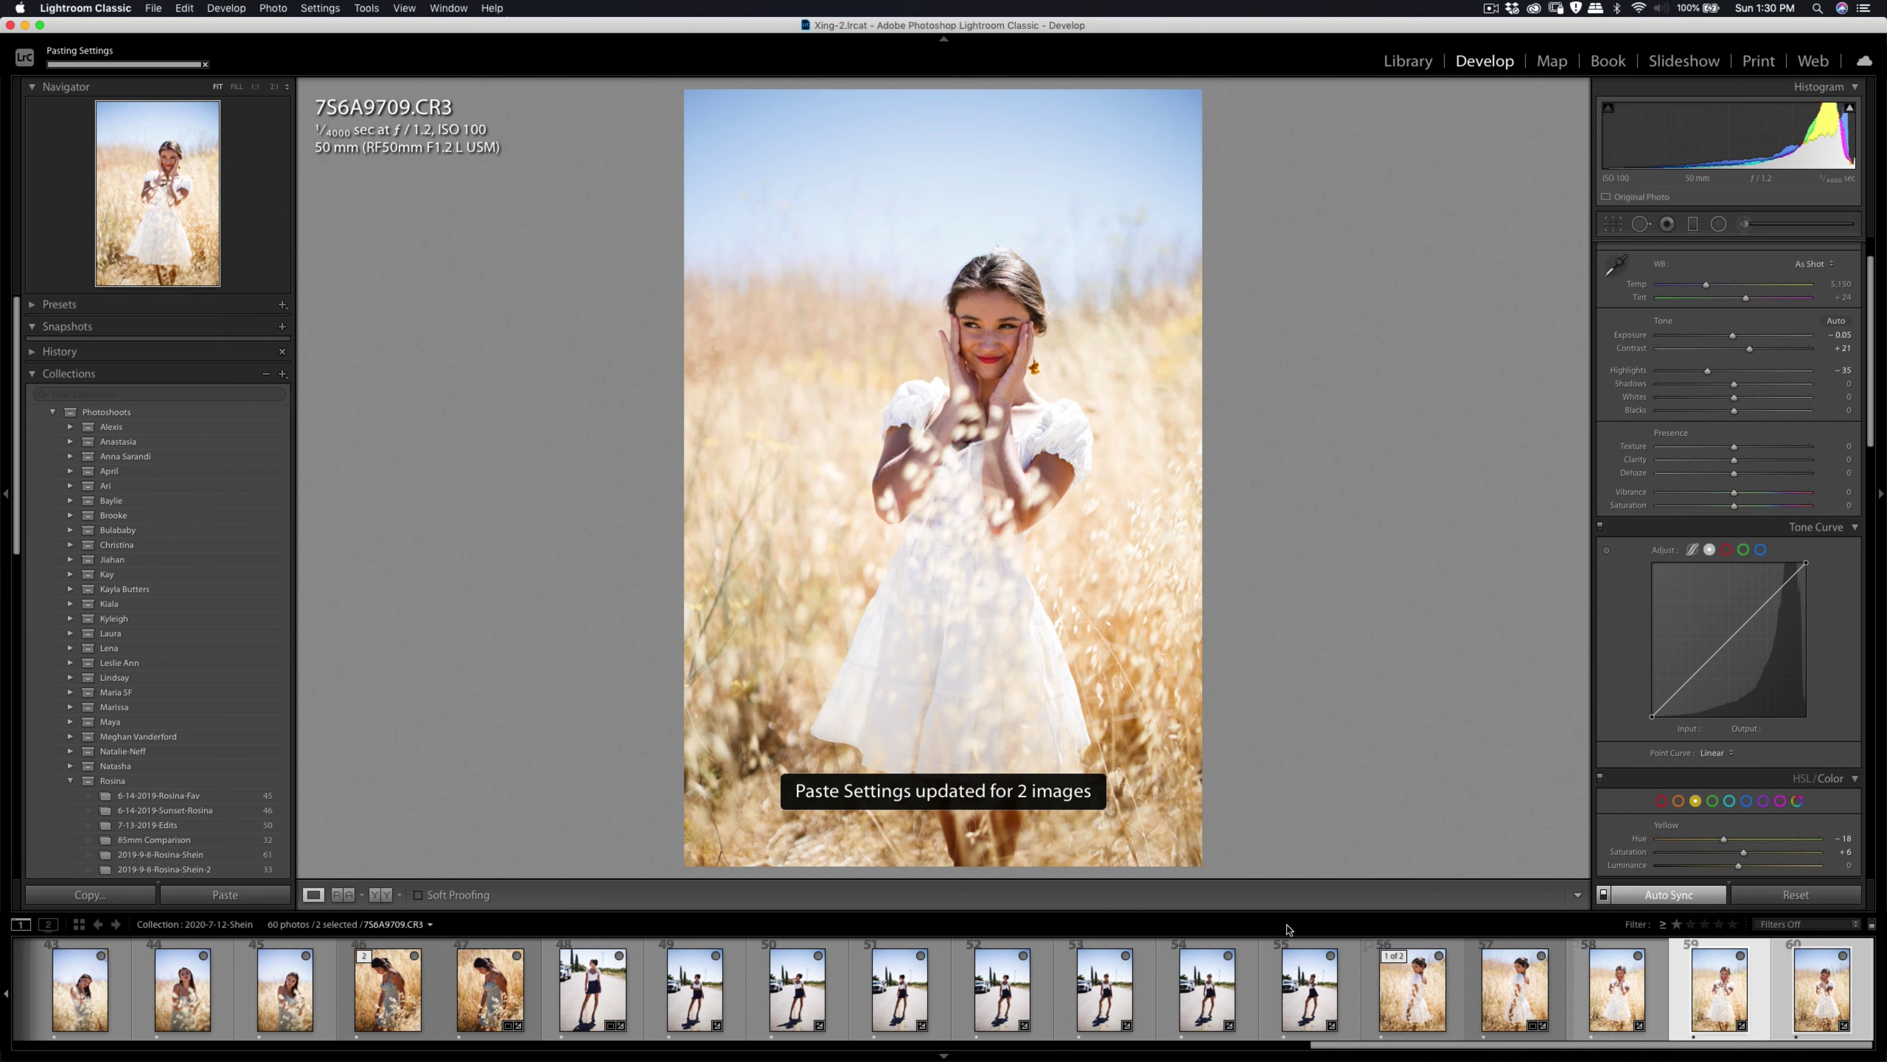
Check the face in photo 58 up close, and set its highlights to -53 and contrast to +23.
left_click(1656, 983)
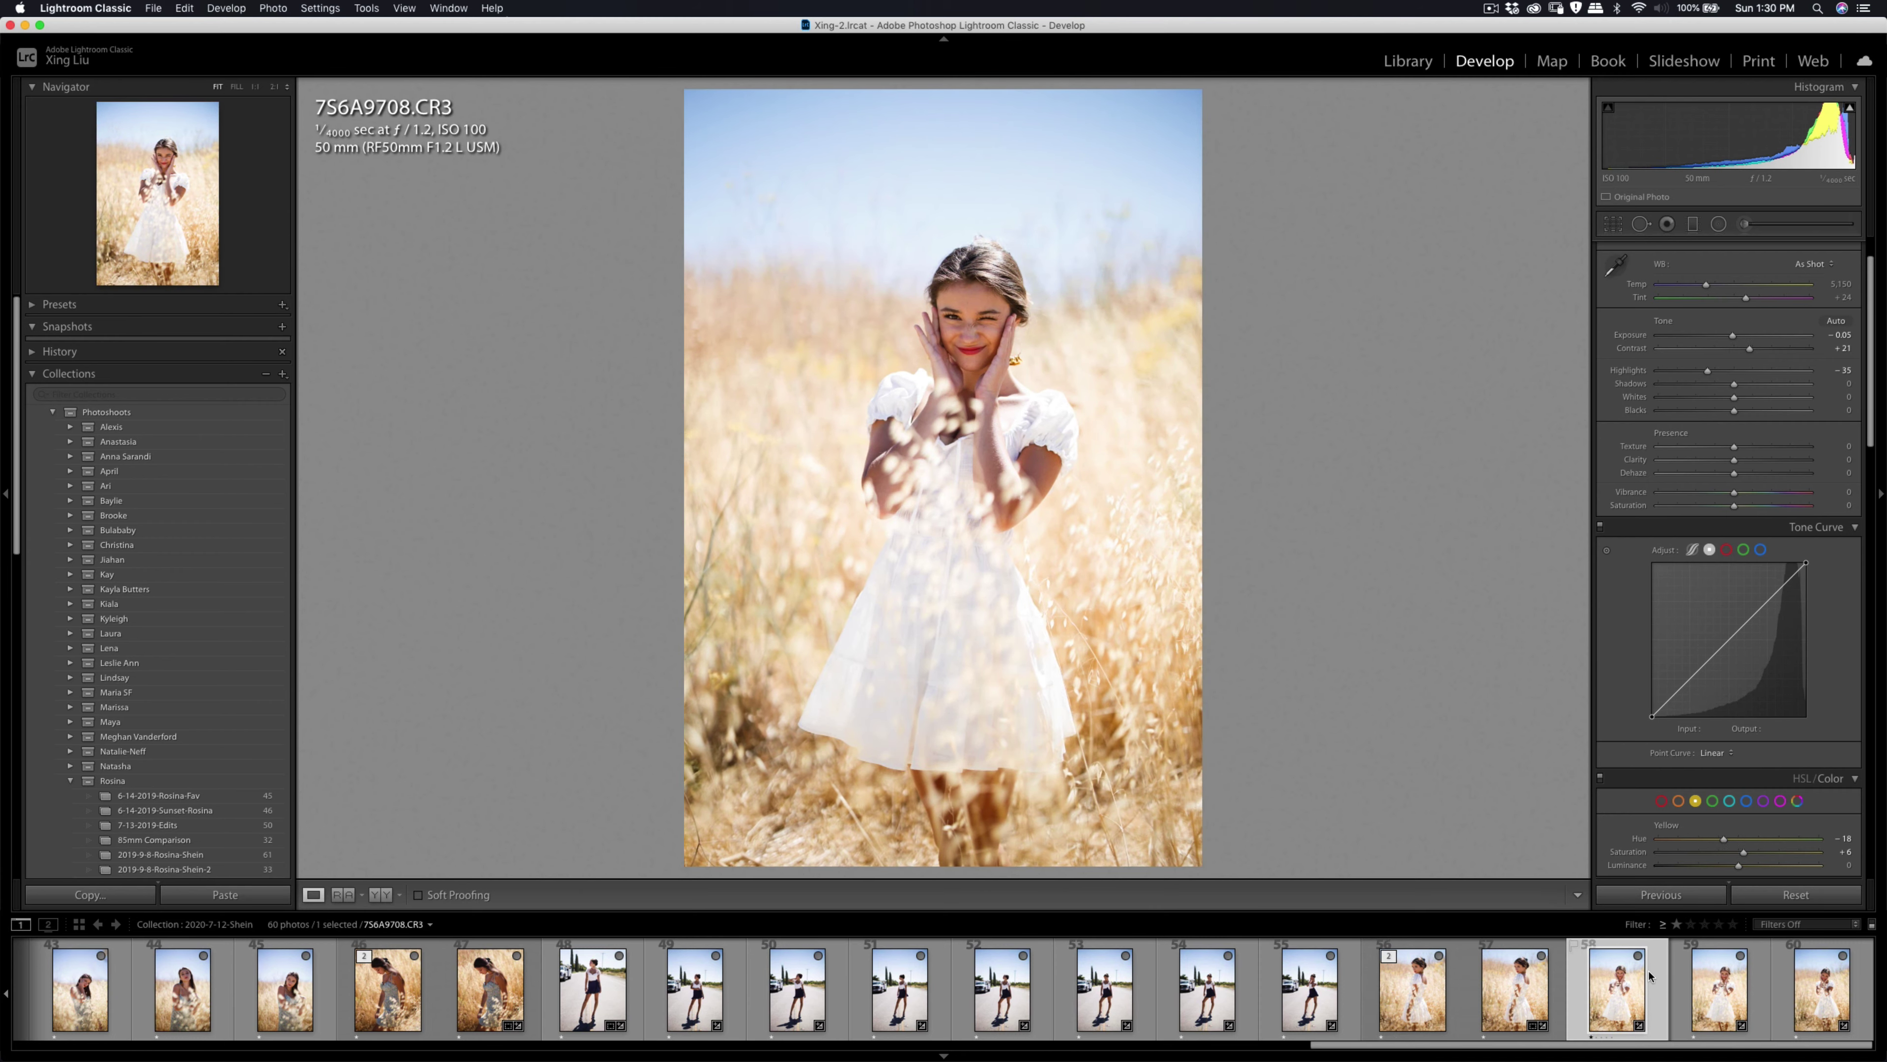
left_click(972, 305)
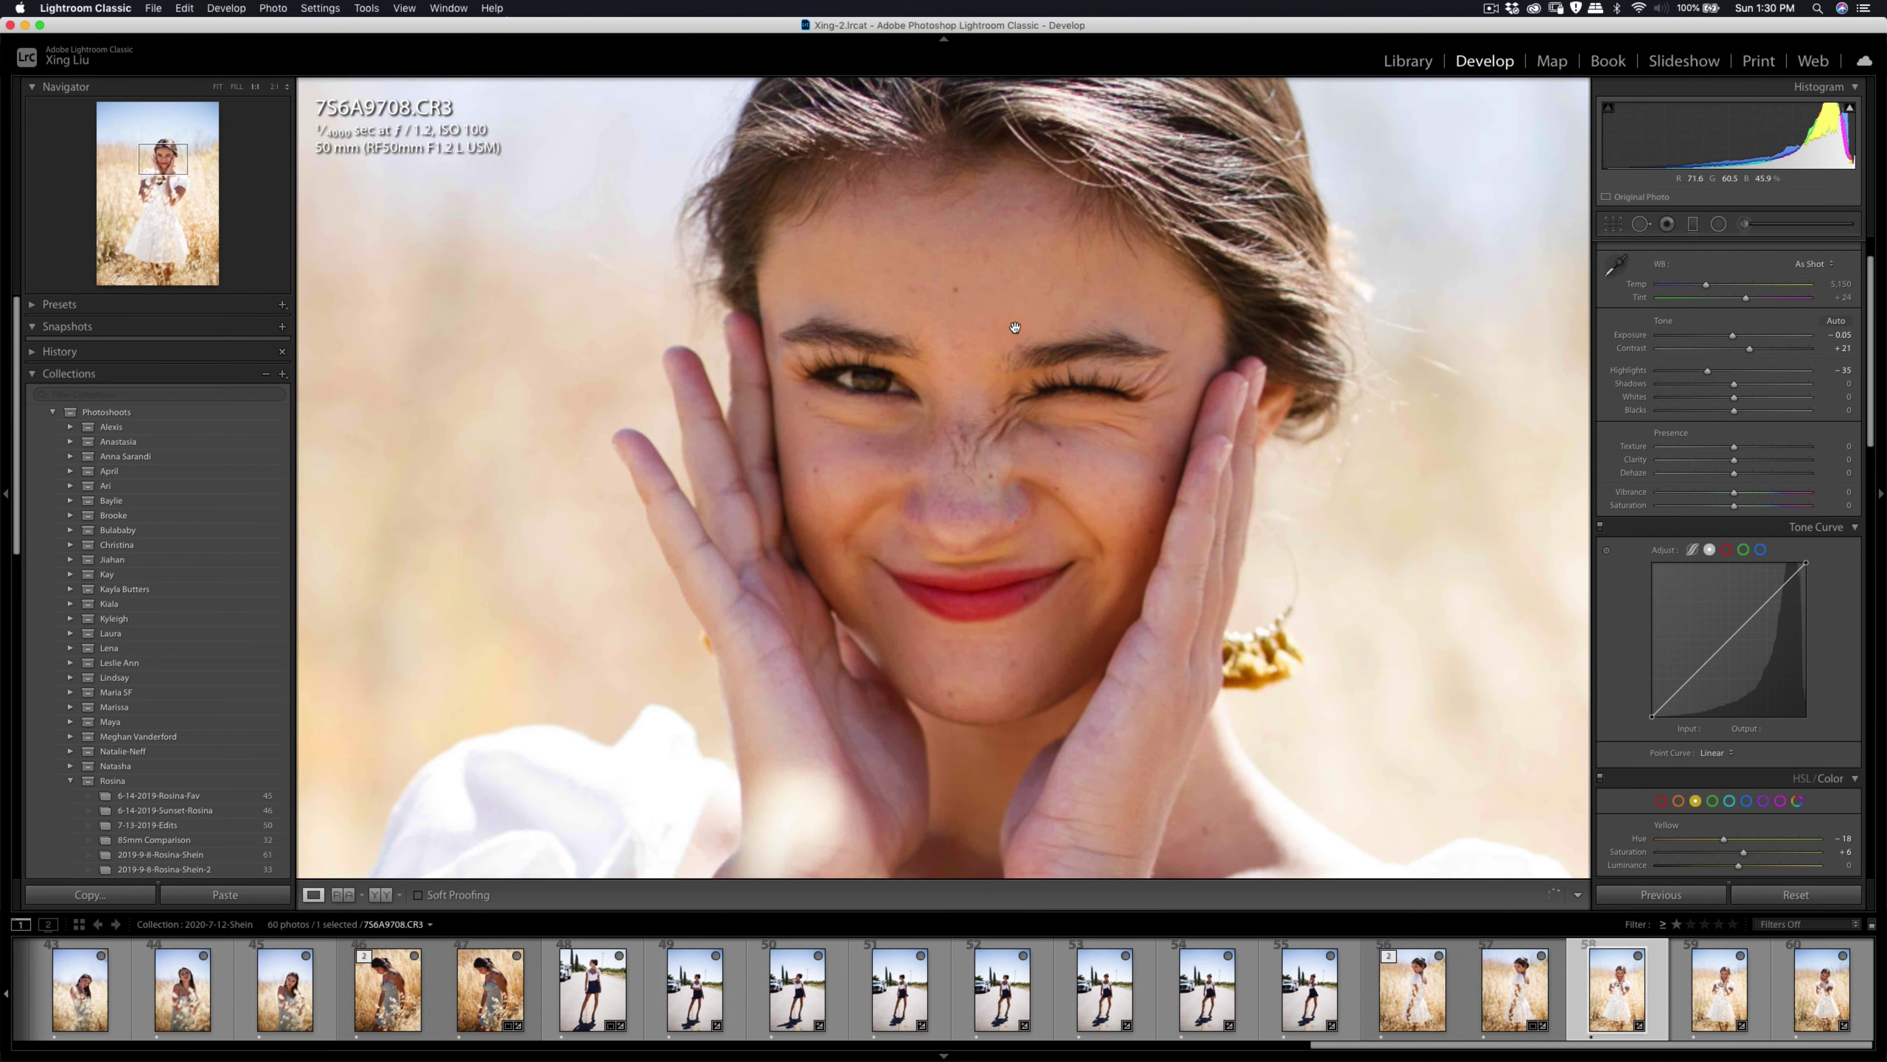
left_click(963, 265)
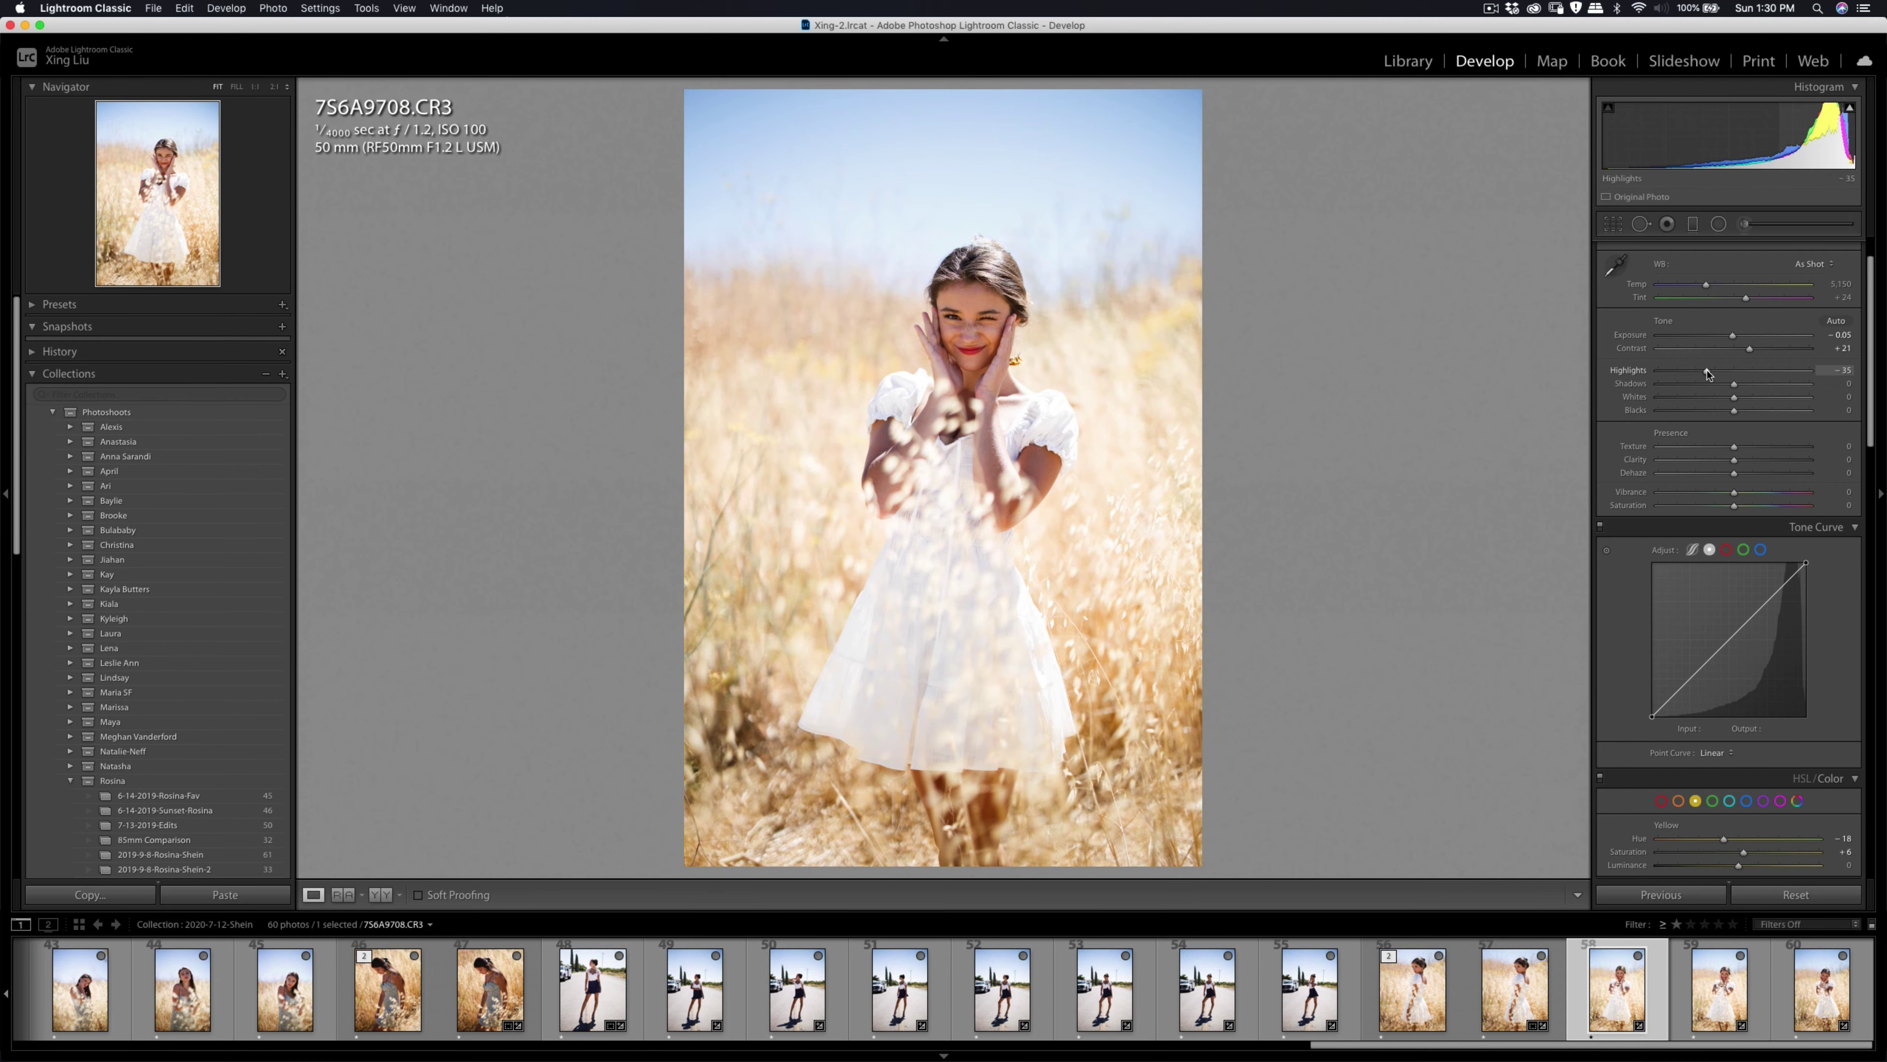
left_click_drag(1707, 371, 1752, 355)
Crop photo 58 to a 4 x 5 / 8 x 10 aspect, trimming mostly sky and tightening around the woman.
left_click(1614, 224)
left_click(1798, 277)
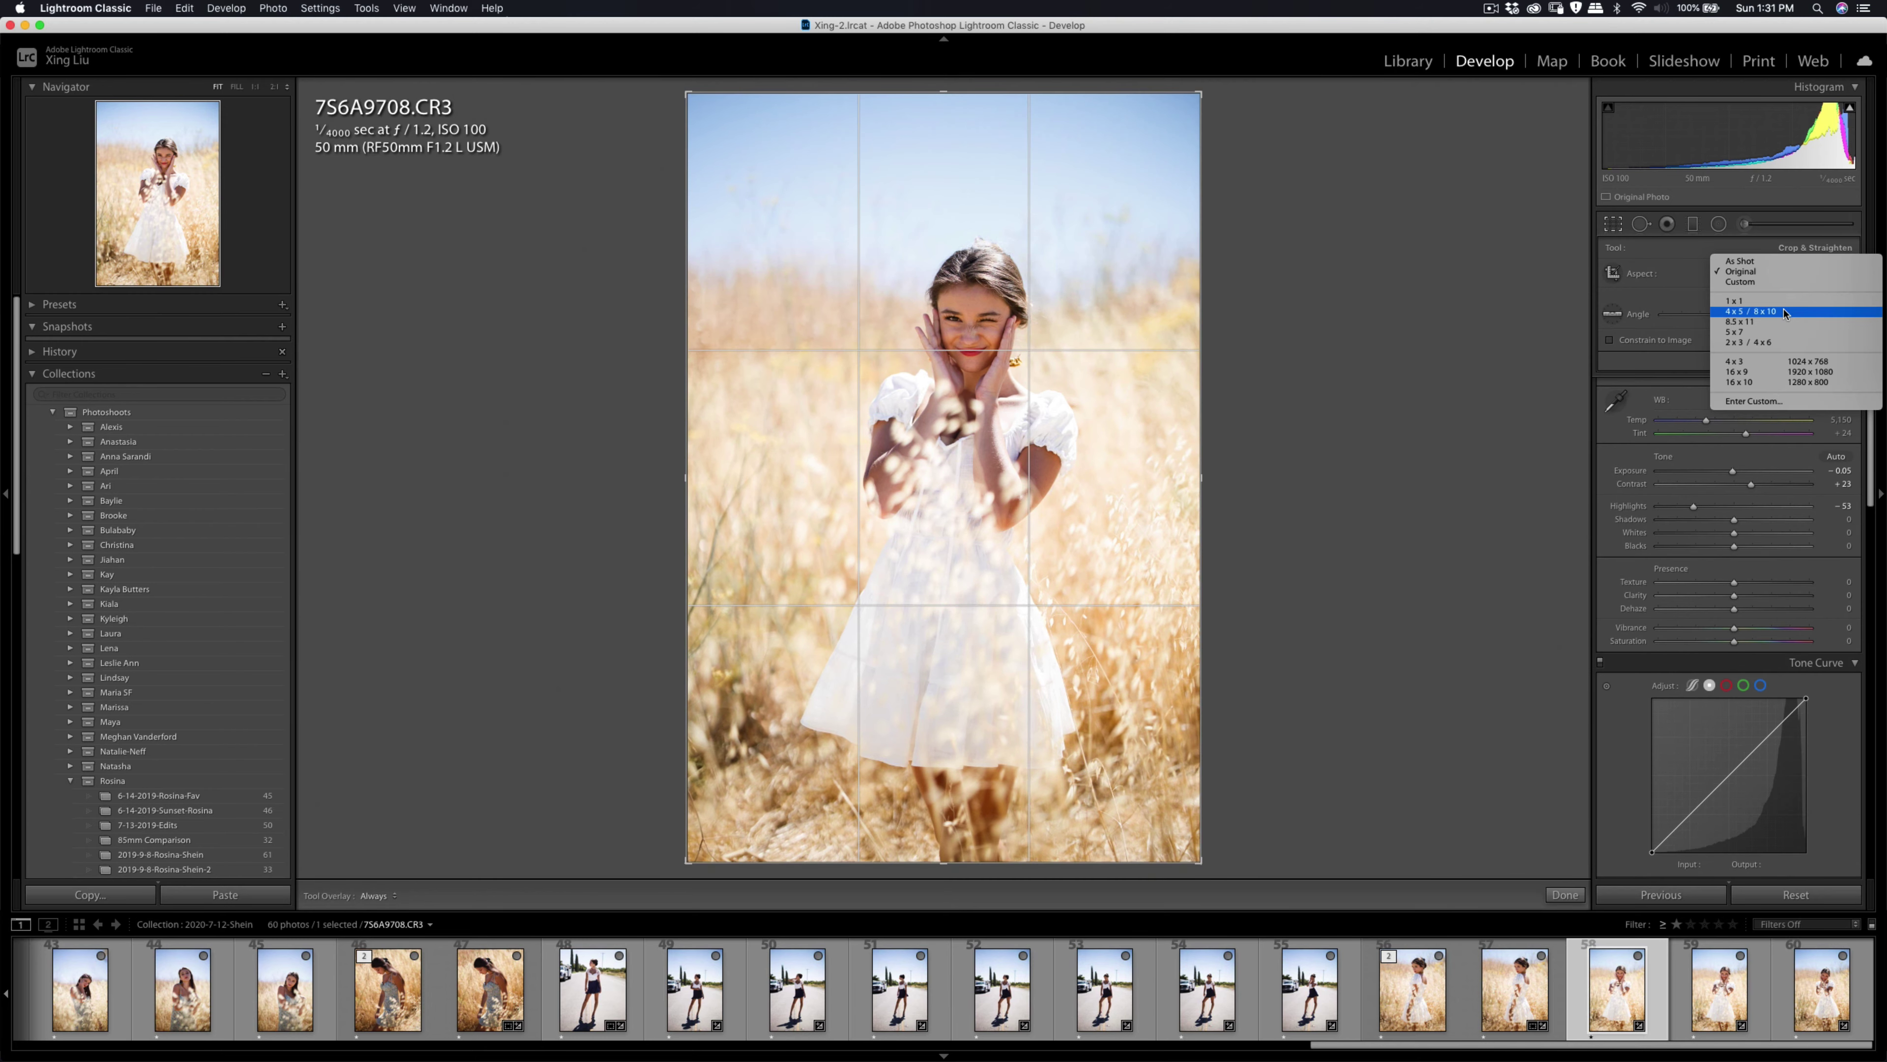
left_click(1784, 311)
left_click_drag(1065, 318, 1066, 287)
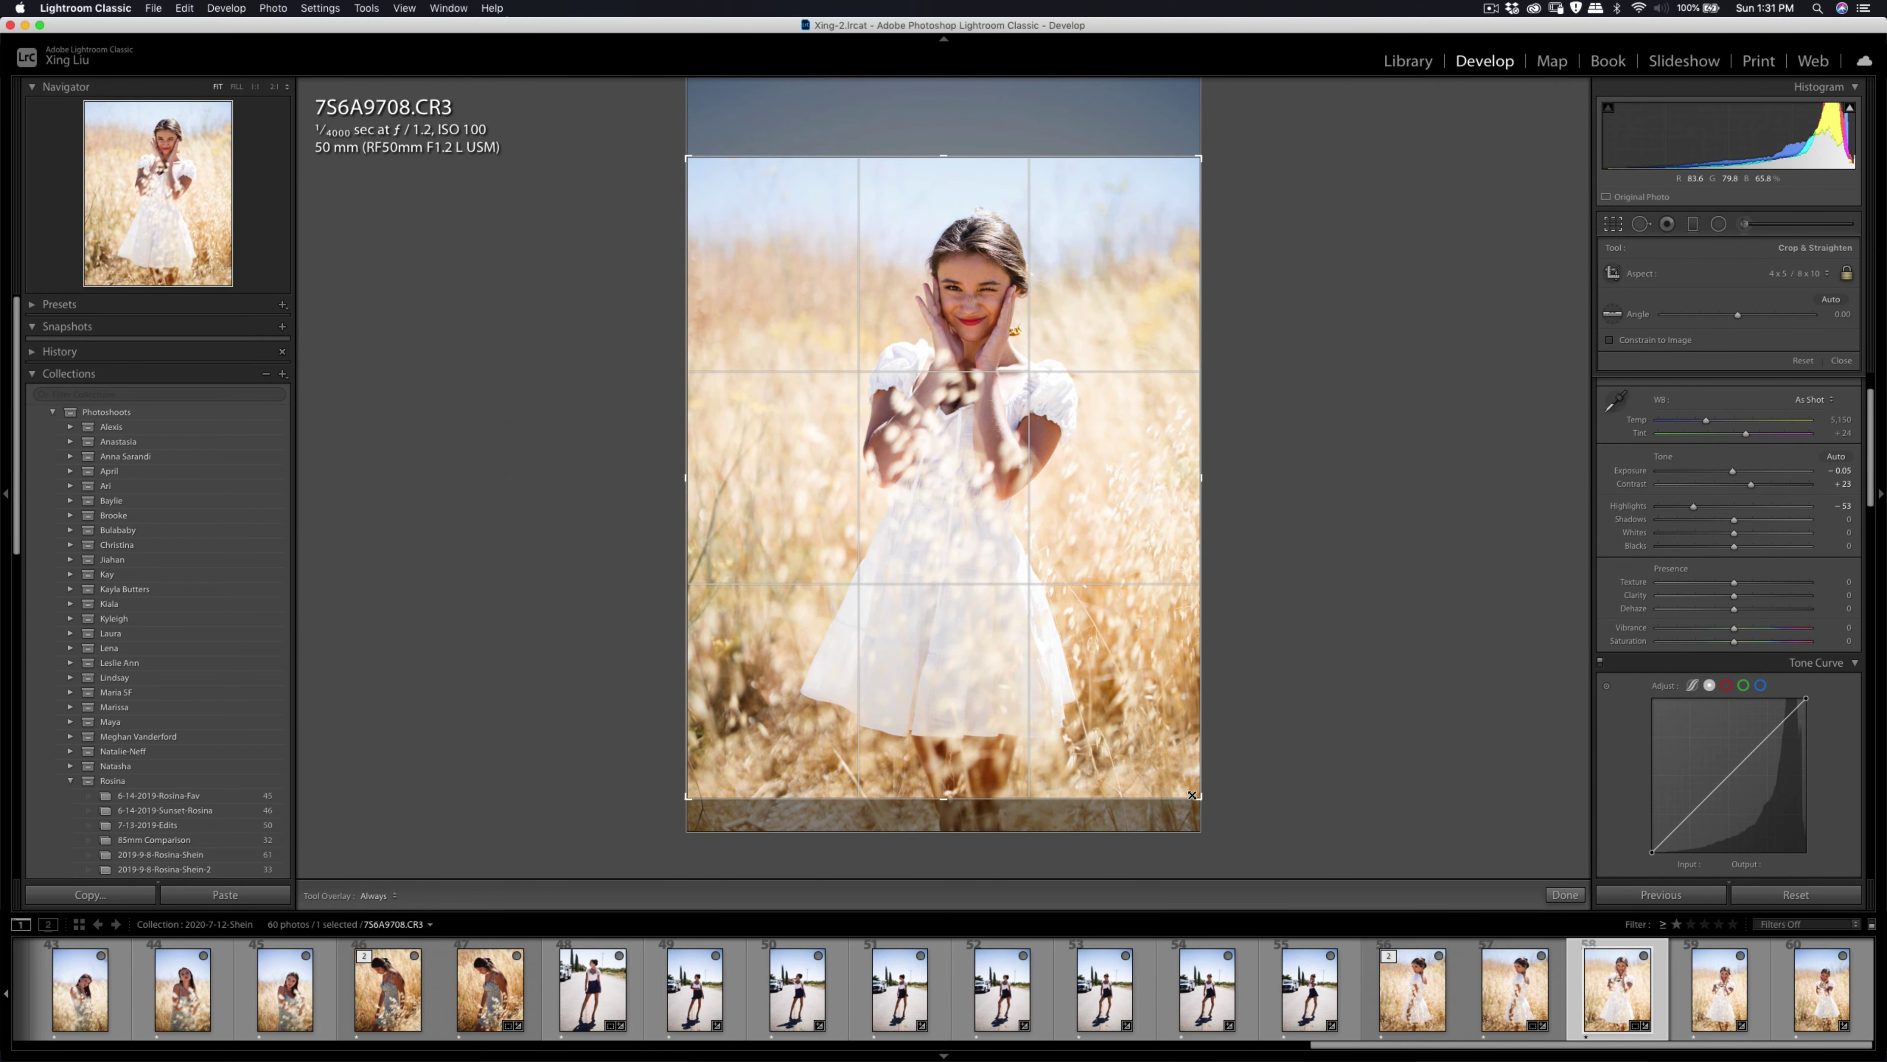
left_click_drag(1201, 799, 1099, 749)
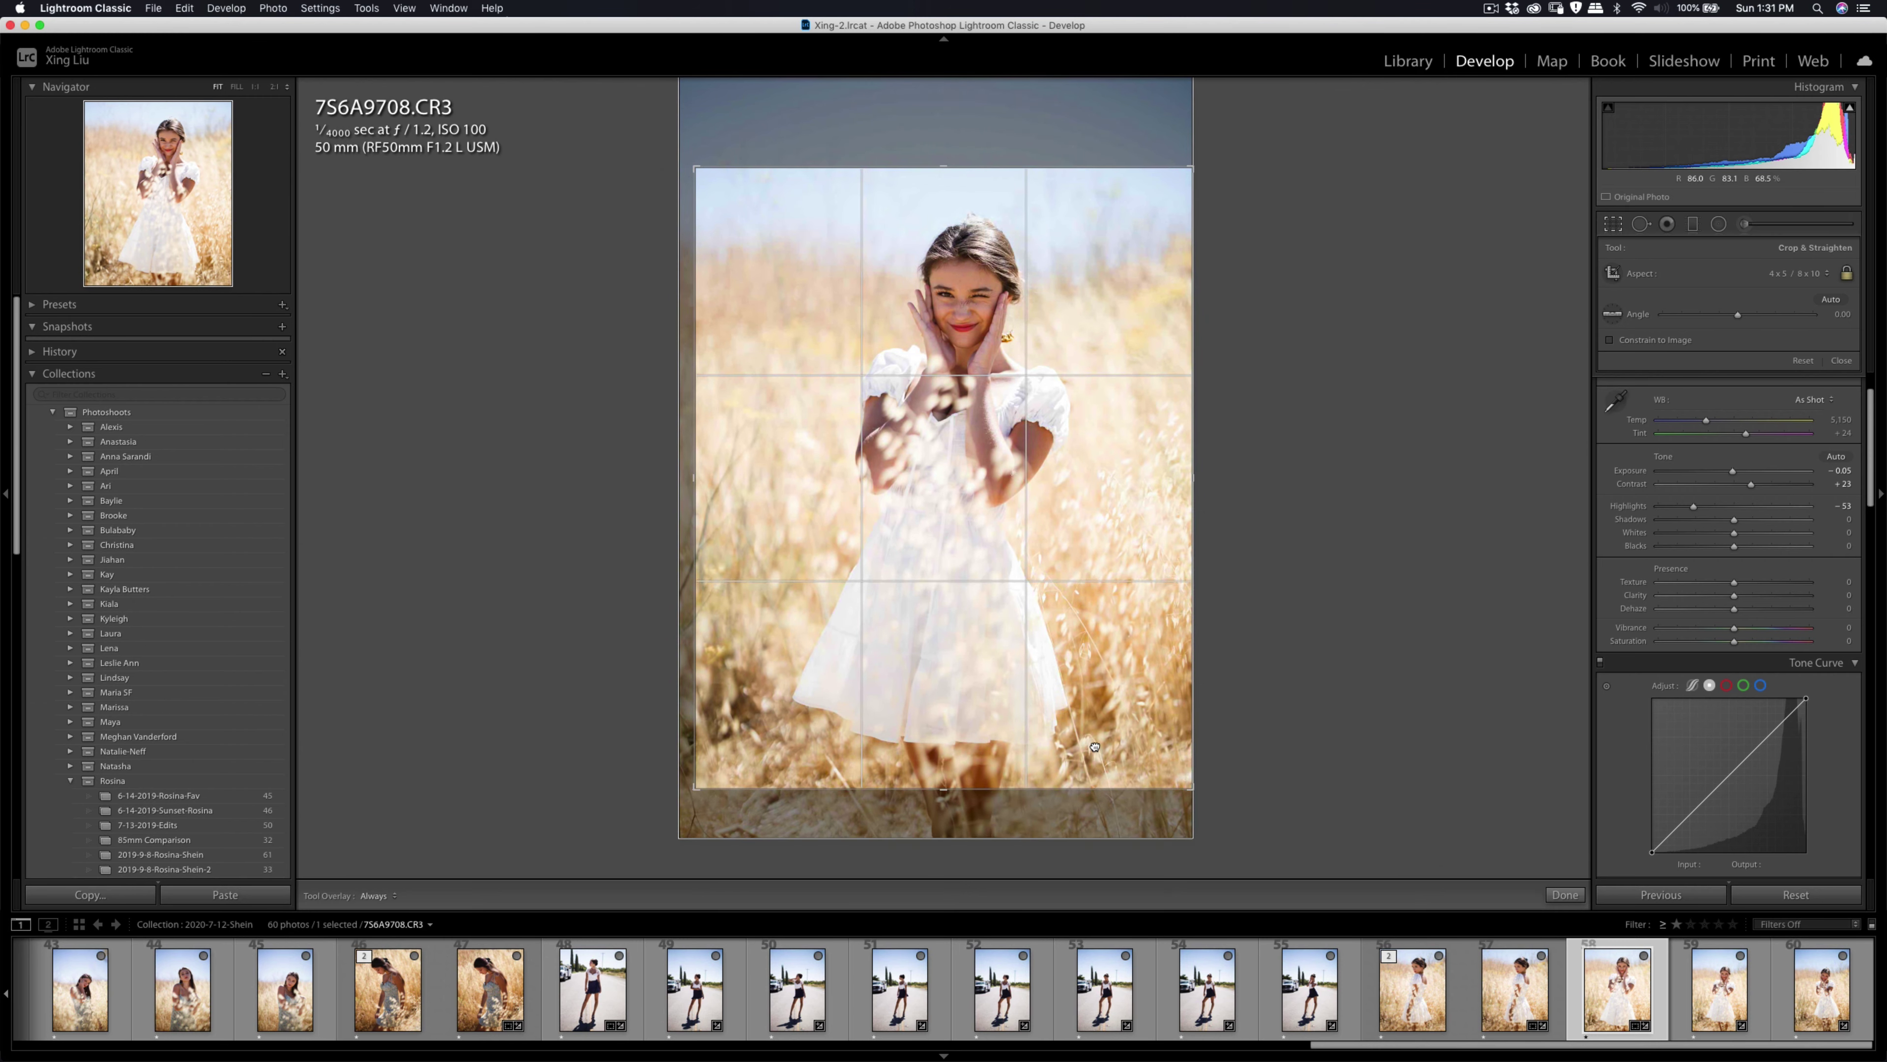
left_click_drag(694, 789, 701, 783)
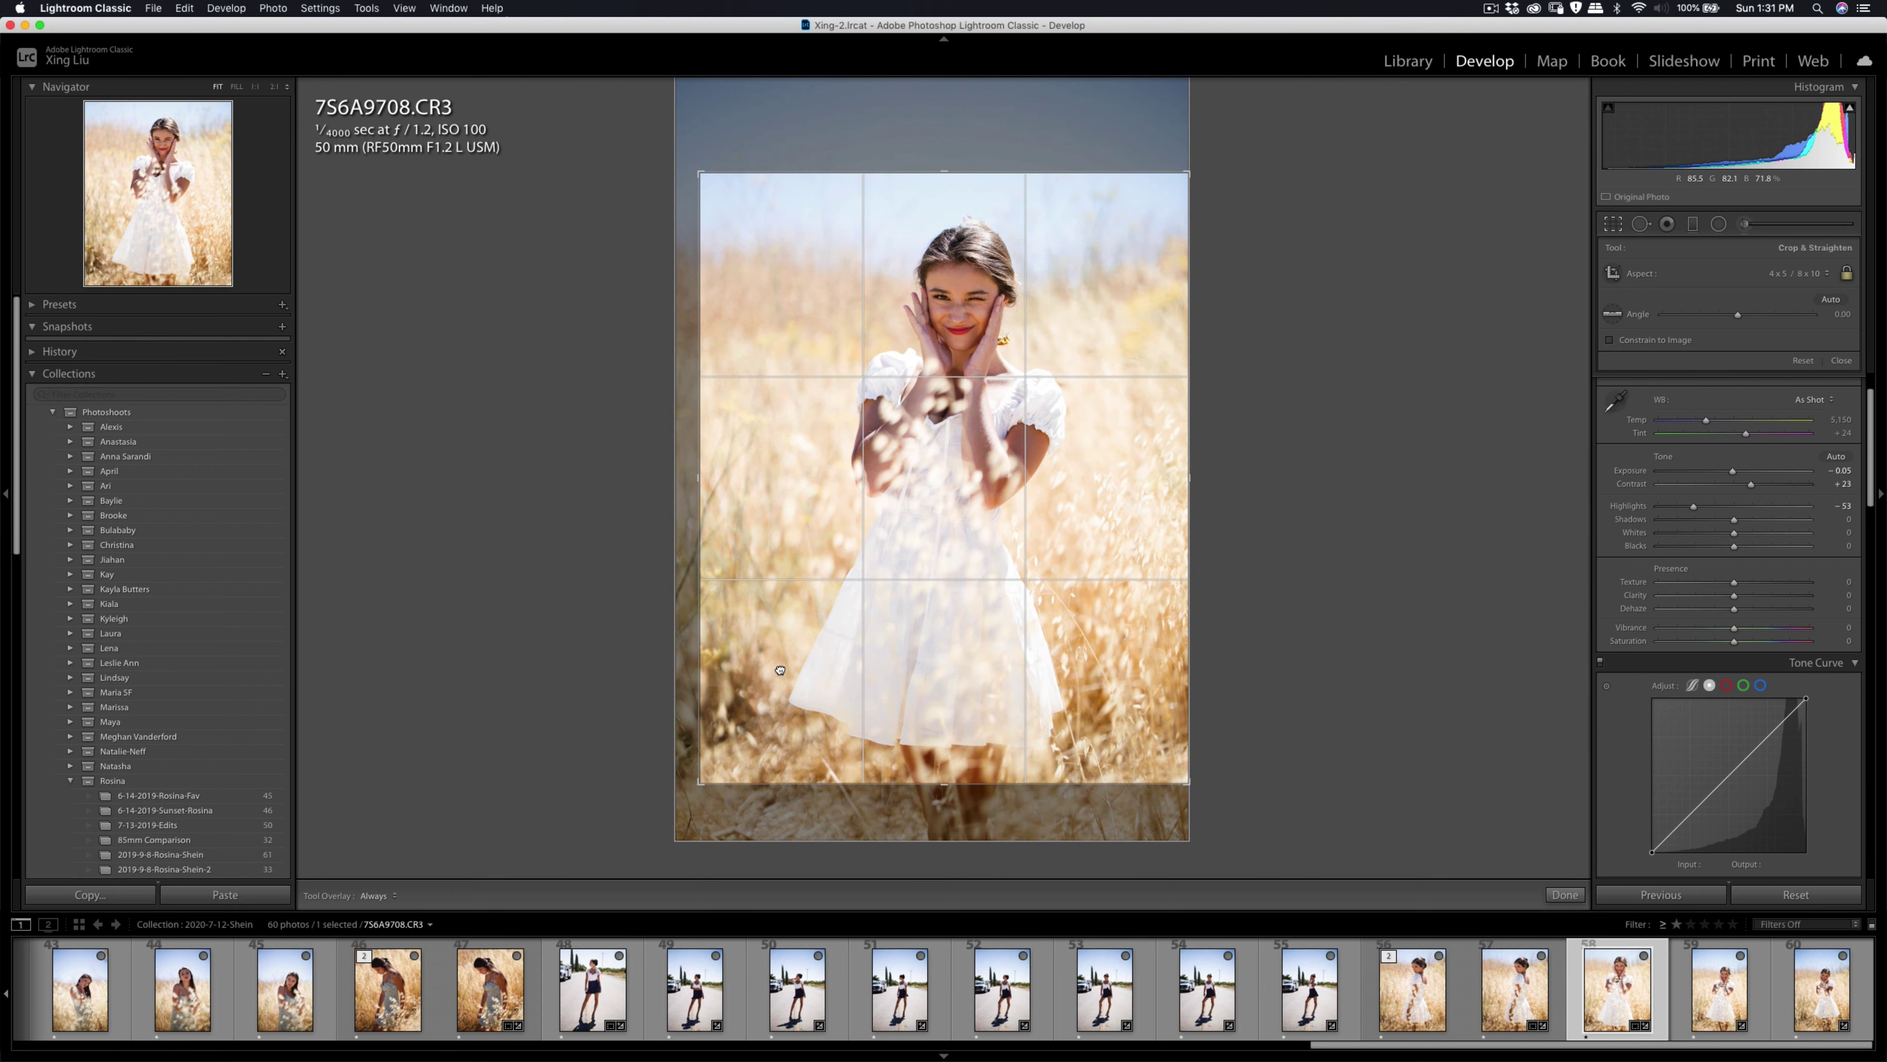
key("Return")
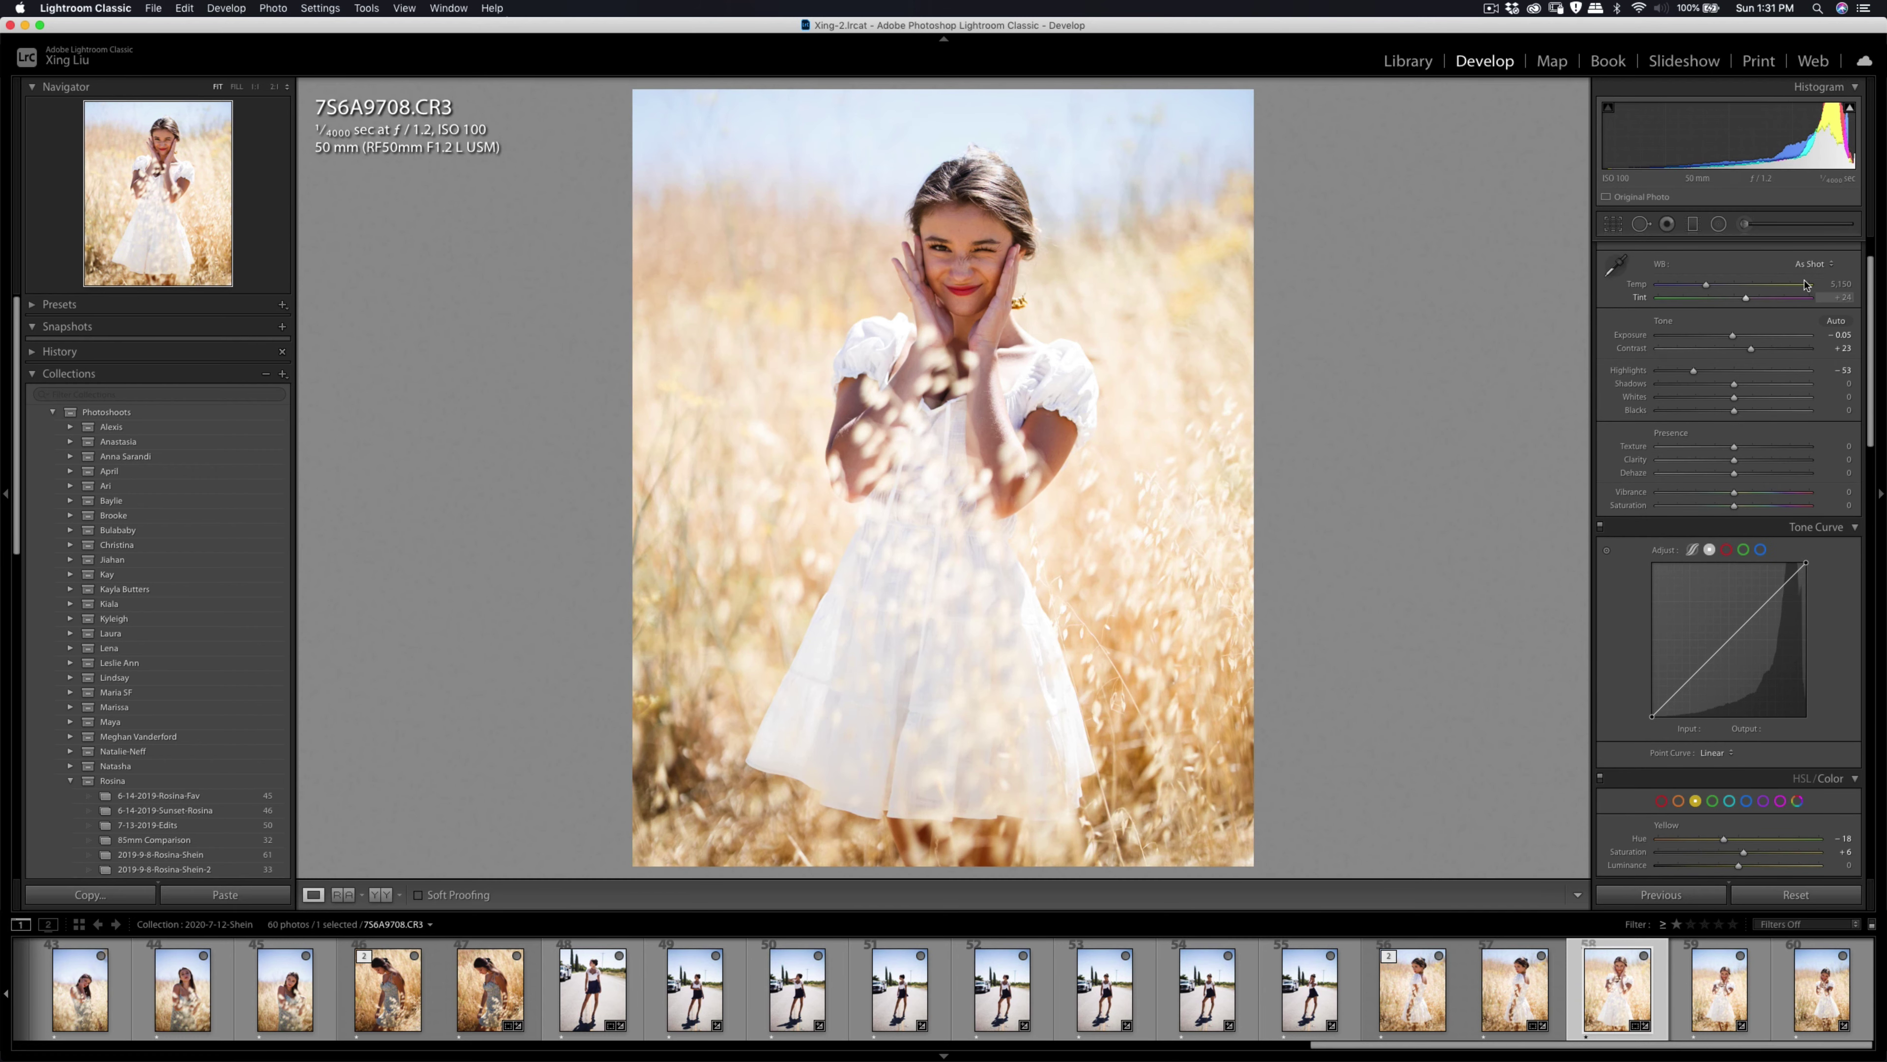
Brighten the winking woman's face with a Shadows brush adjustment of amount 12, and finish the brush.
left_click(1746, 224)
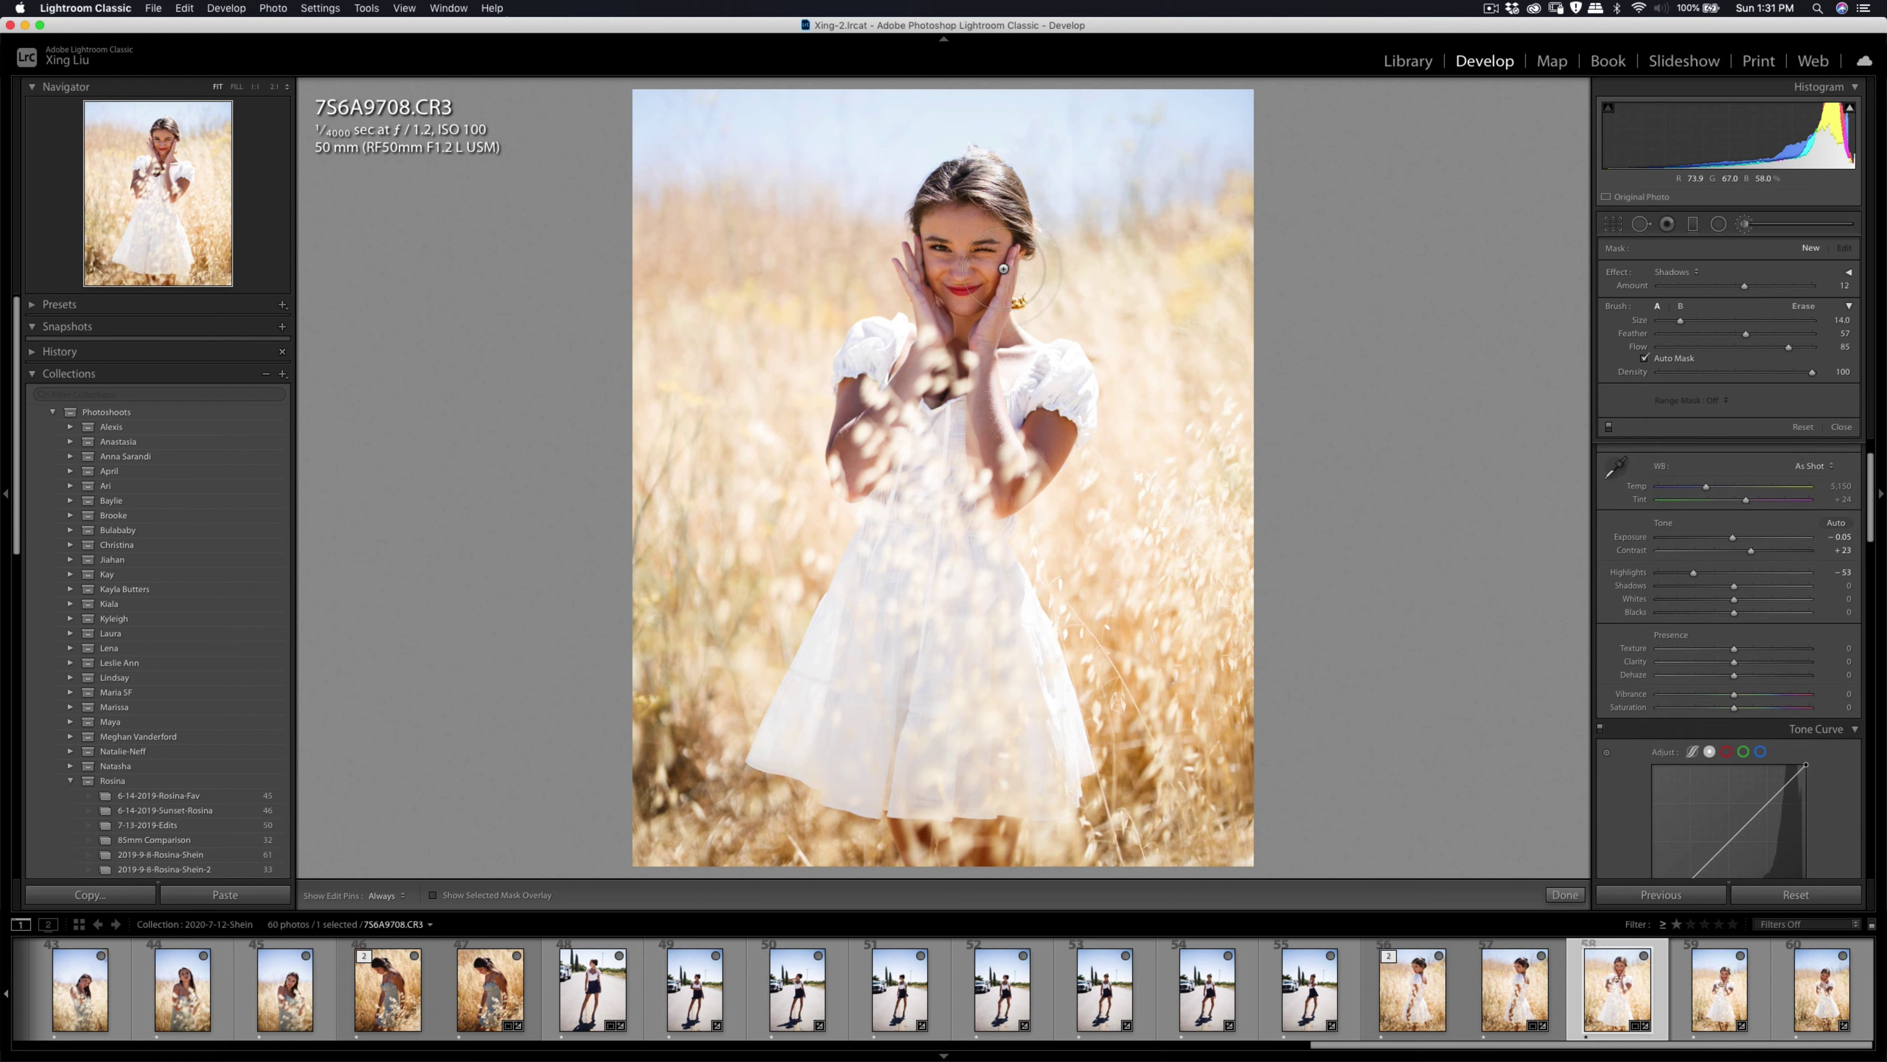
left_click_drag(959, 274, 954, 231)
mouse_move(960, 309)
left_mouse_down()
mouse_move(884, 387)
mouse_move(903, 318)
mouse_move(1008, 511)
mouse_move(1016, 401)
left_mouse_up()
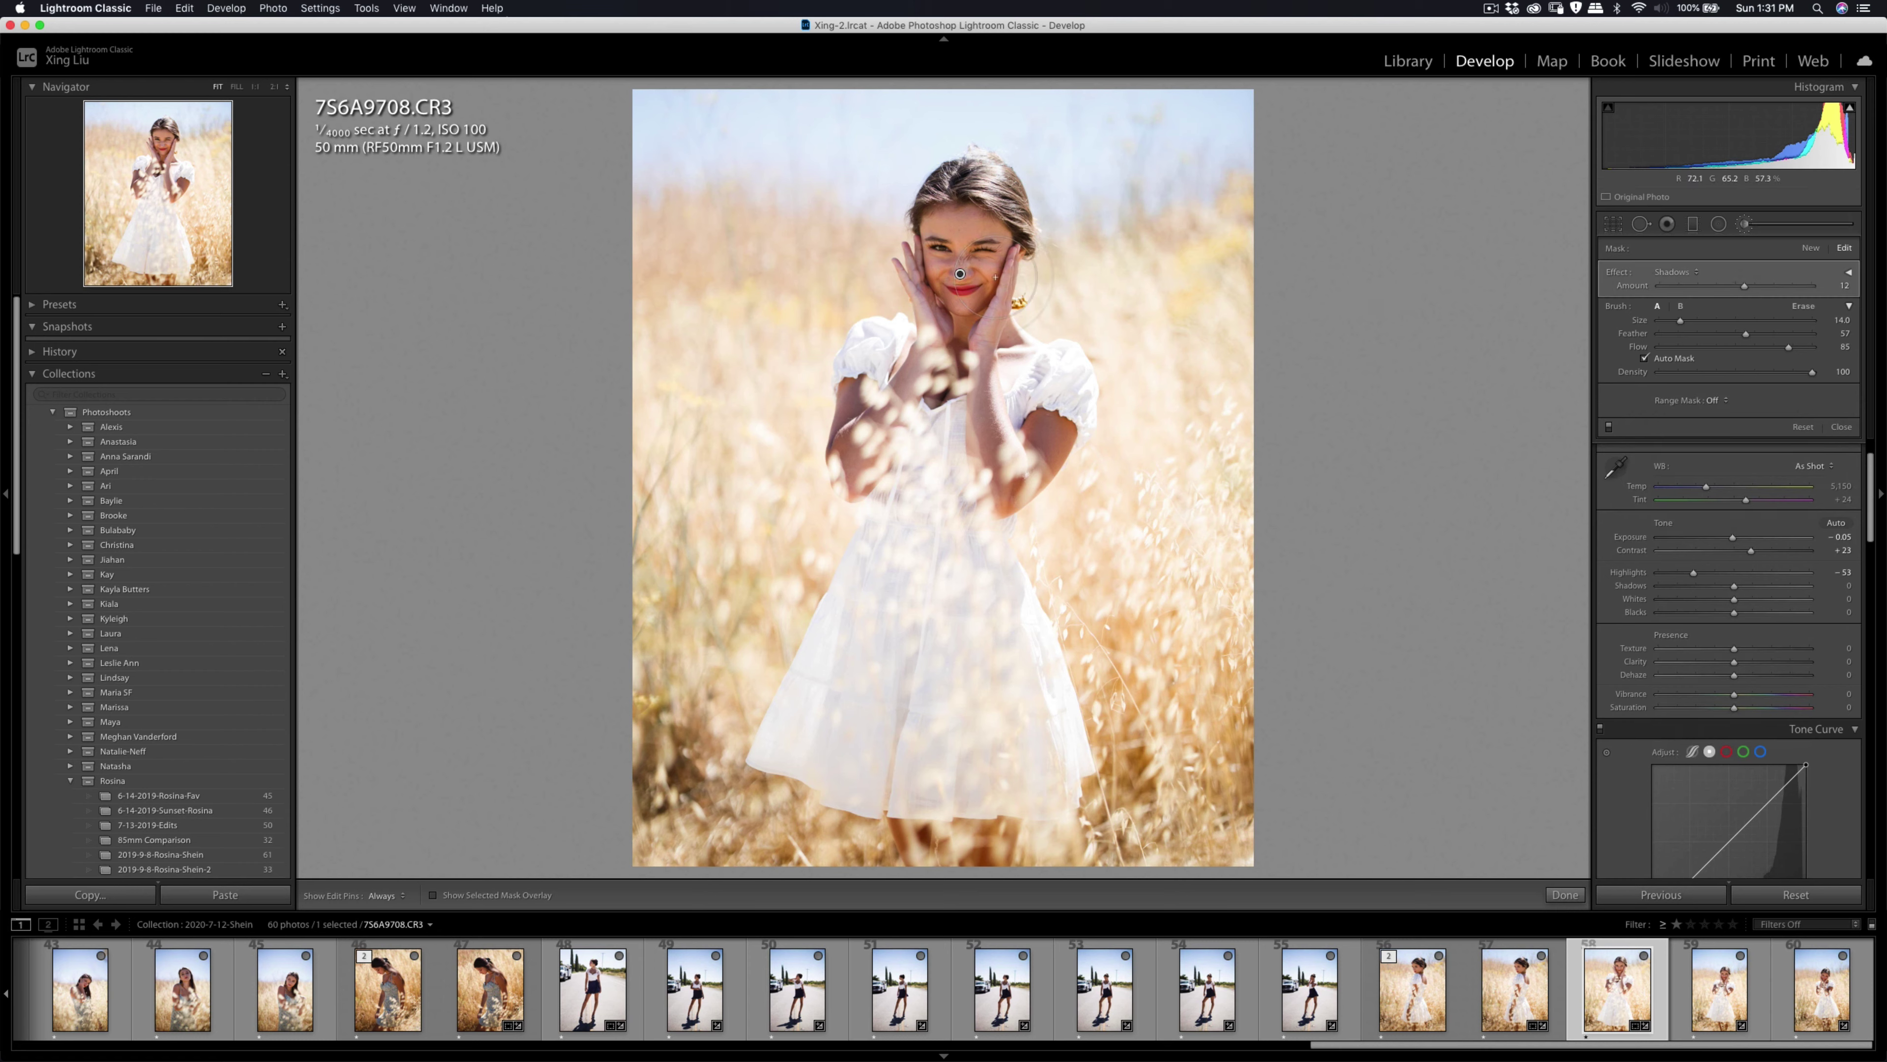
left_click(1745, 227)
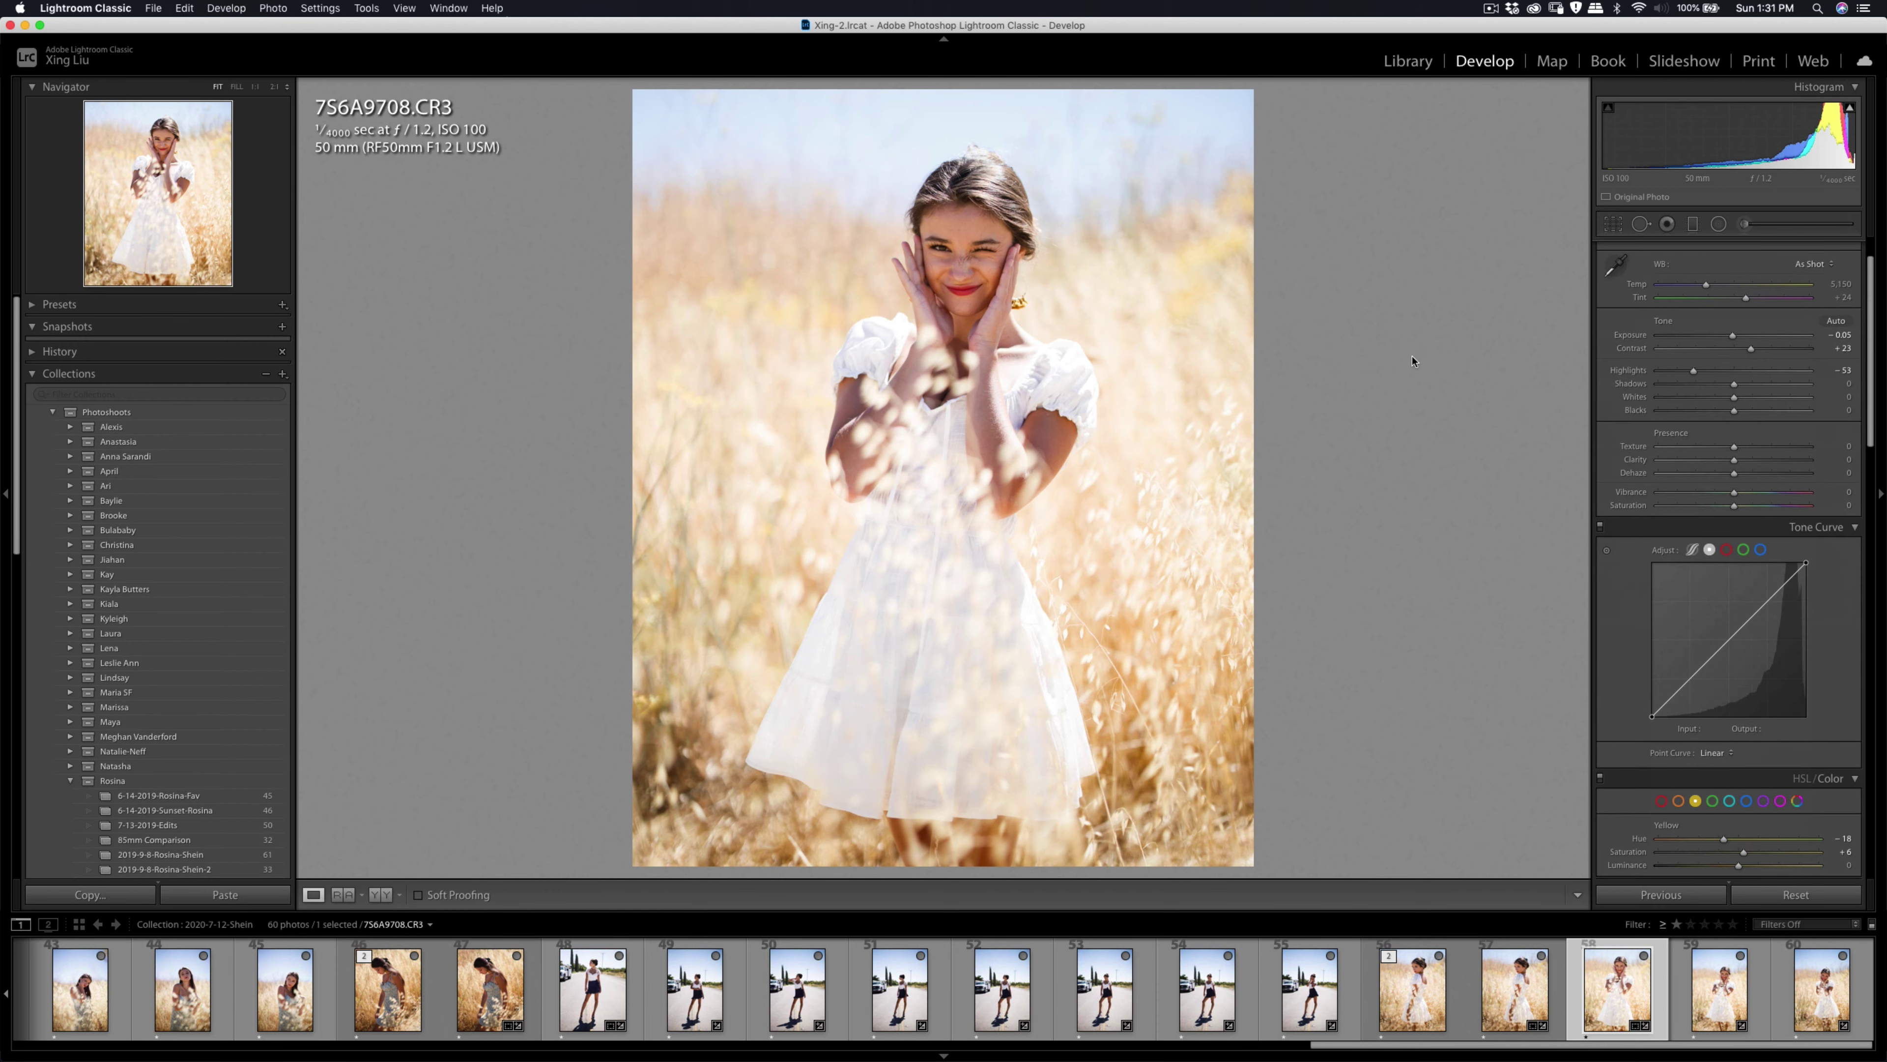
Set the yellow saturation of photo 58 to +2, and smooth the skin on an edited copy with the Portraiture 3 plug-in.
scroll(1674, 508, "down", 4)
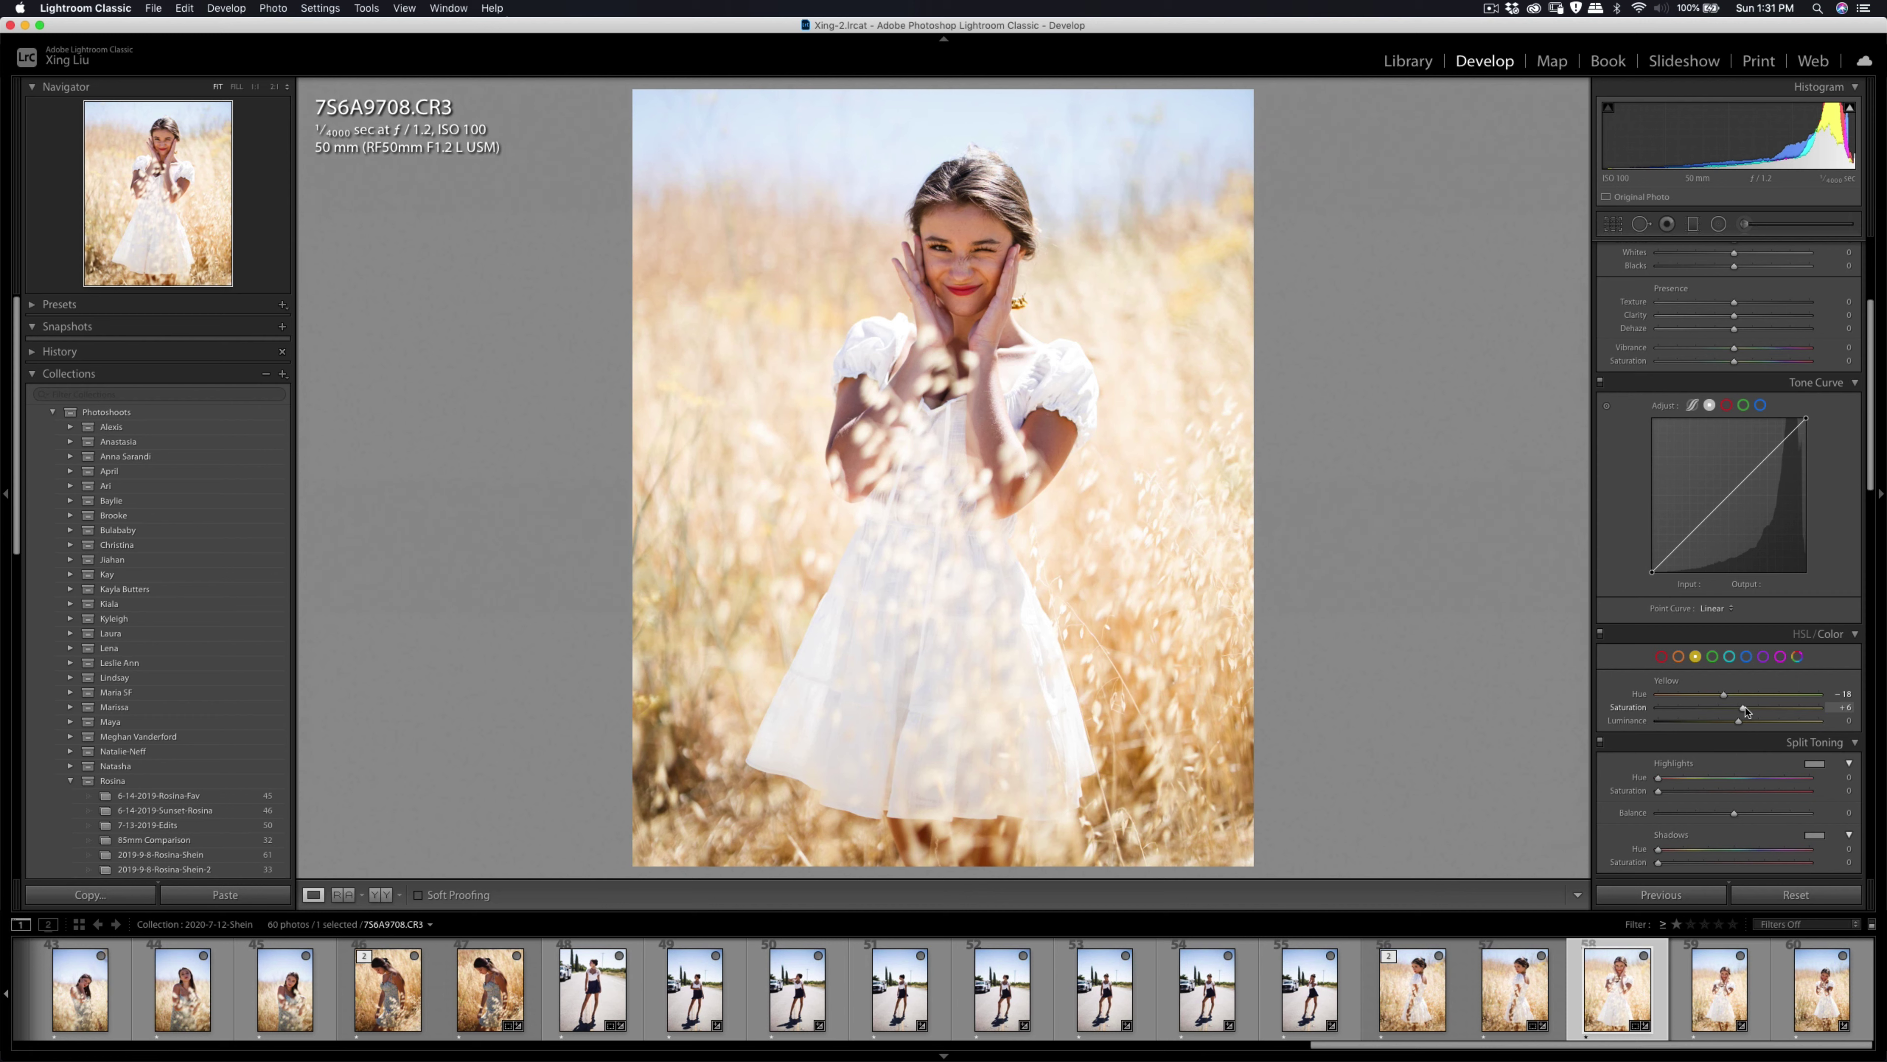
left_click_drag(1746, 712, 1740, 716)
right_click(1123, 387)
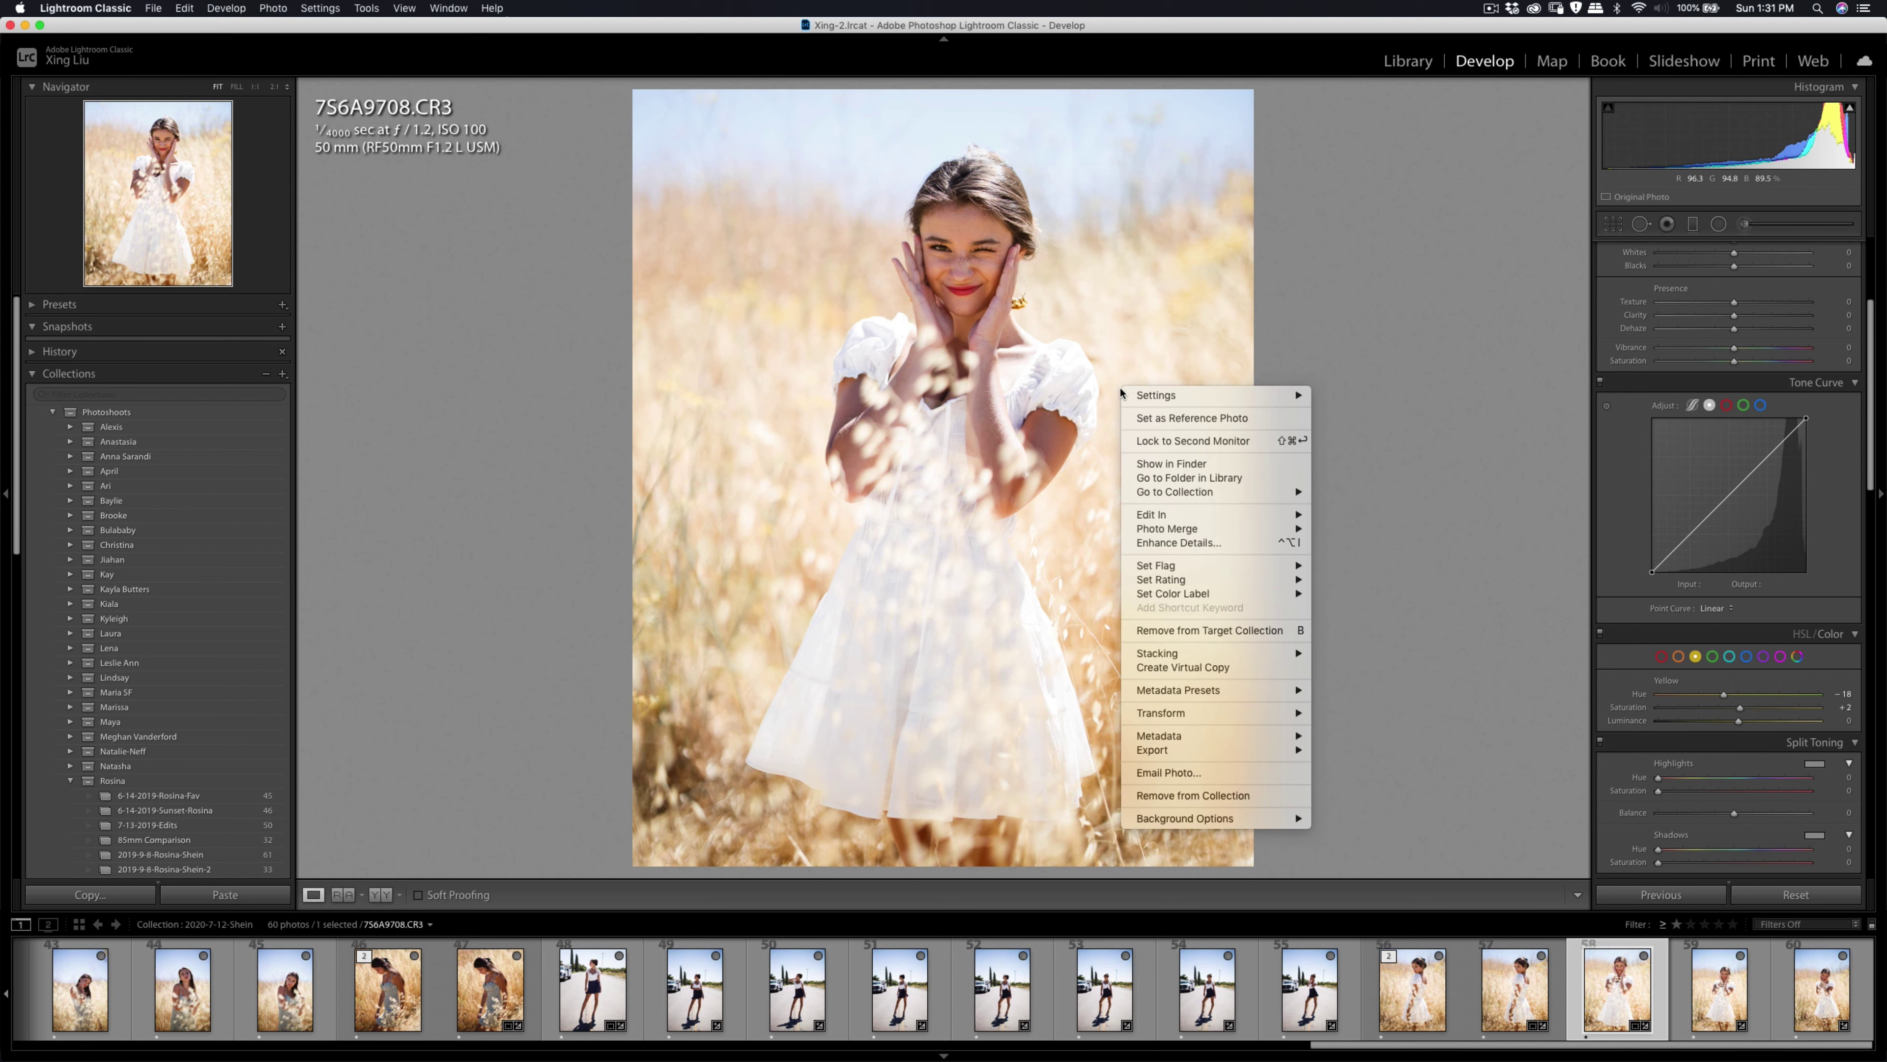
mouse_move(1189, 514)
left_click(1380, 552)
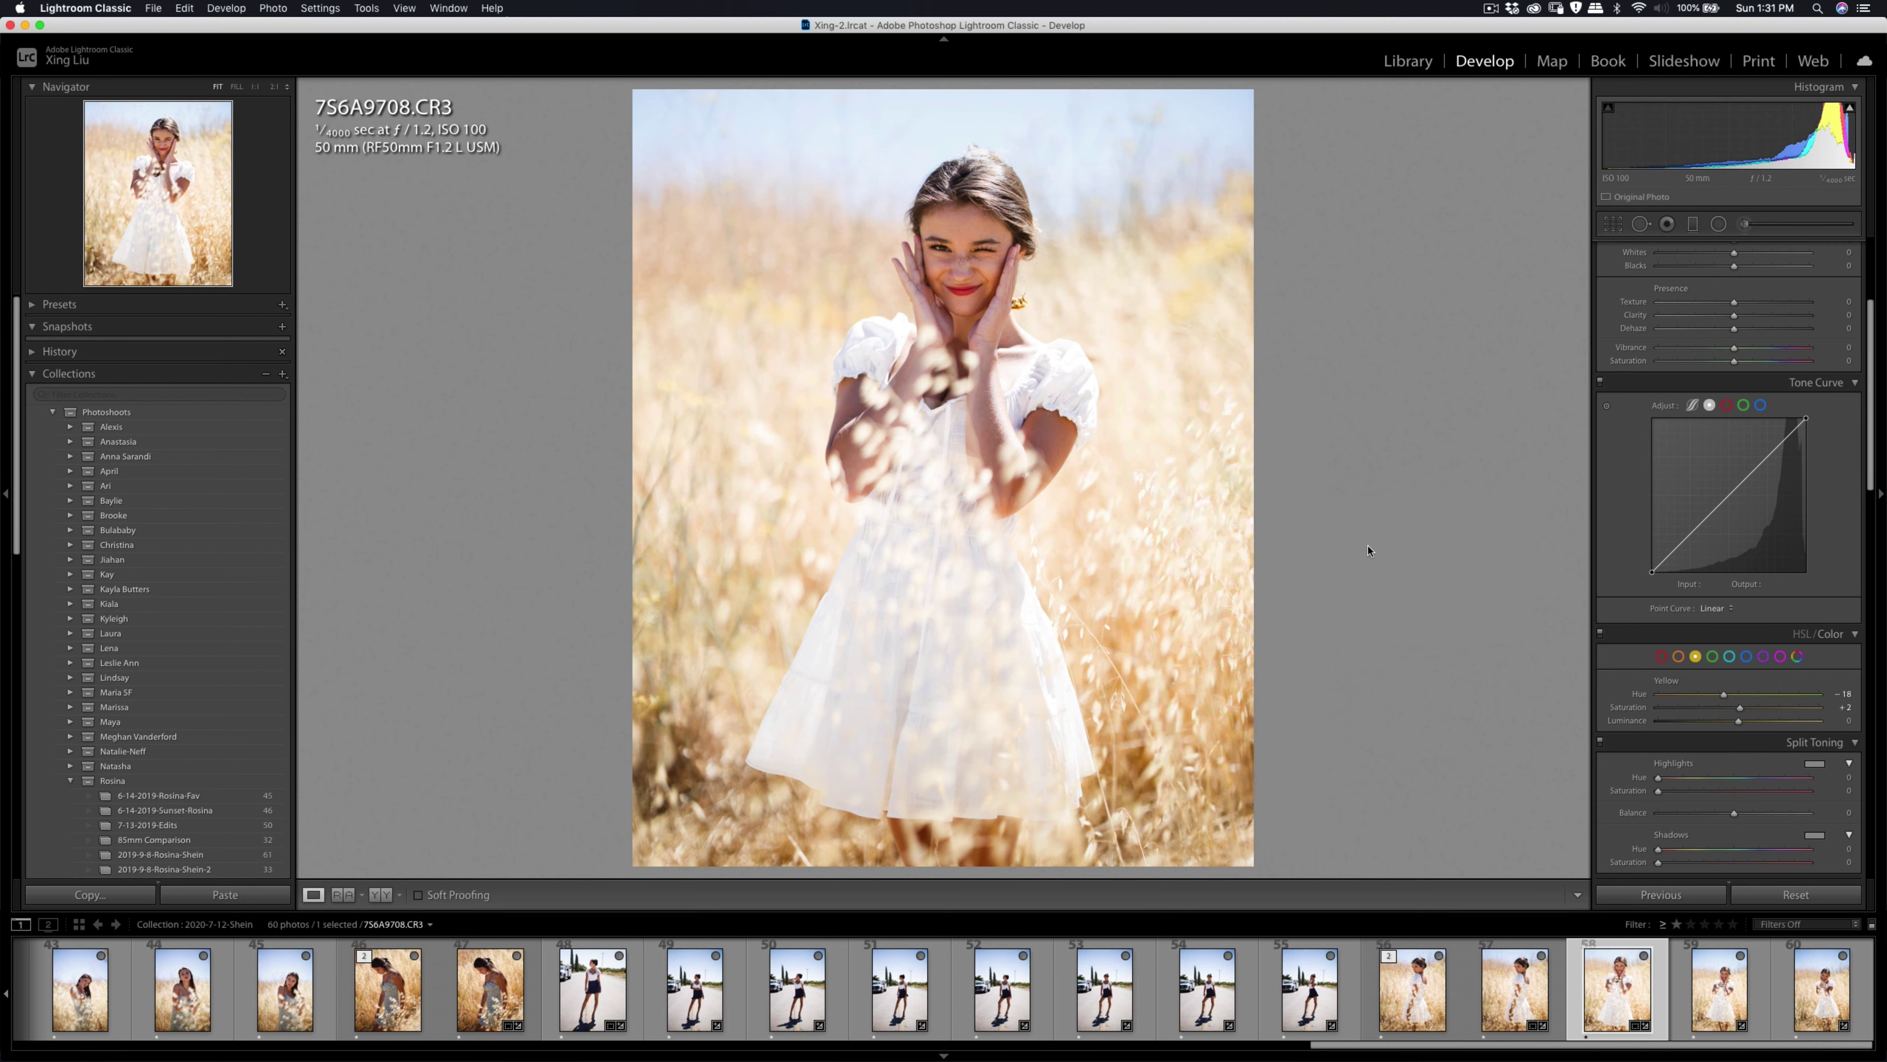
left_click(1279, 493)
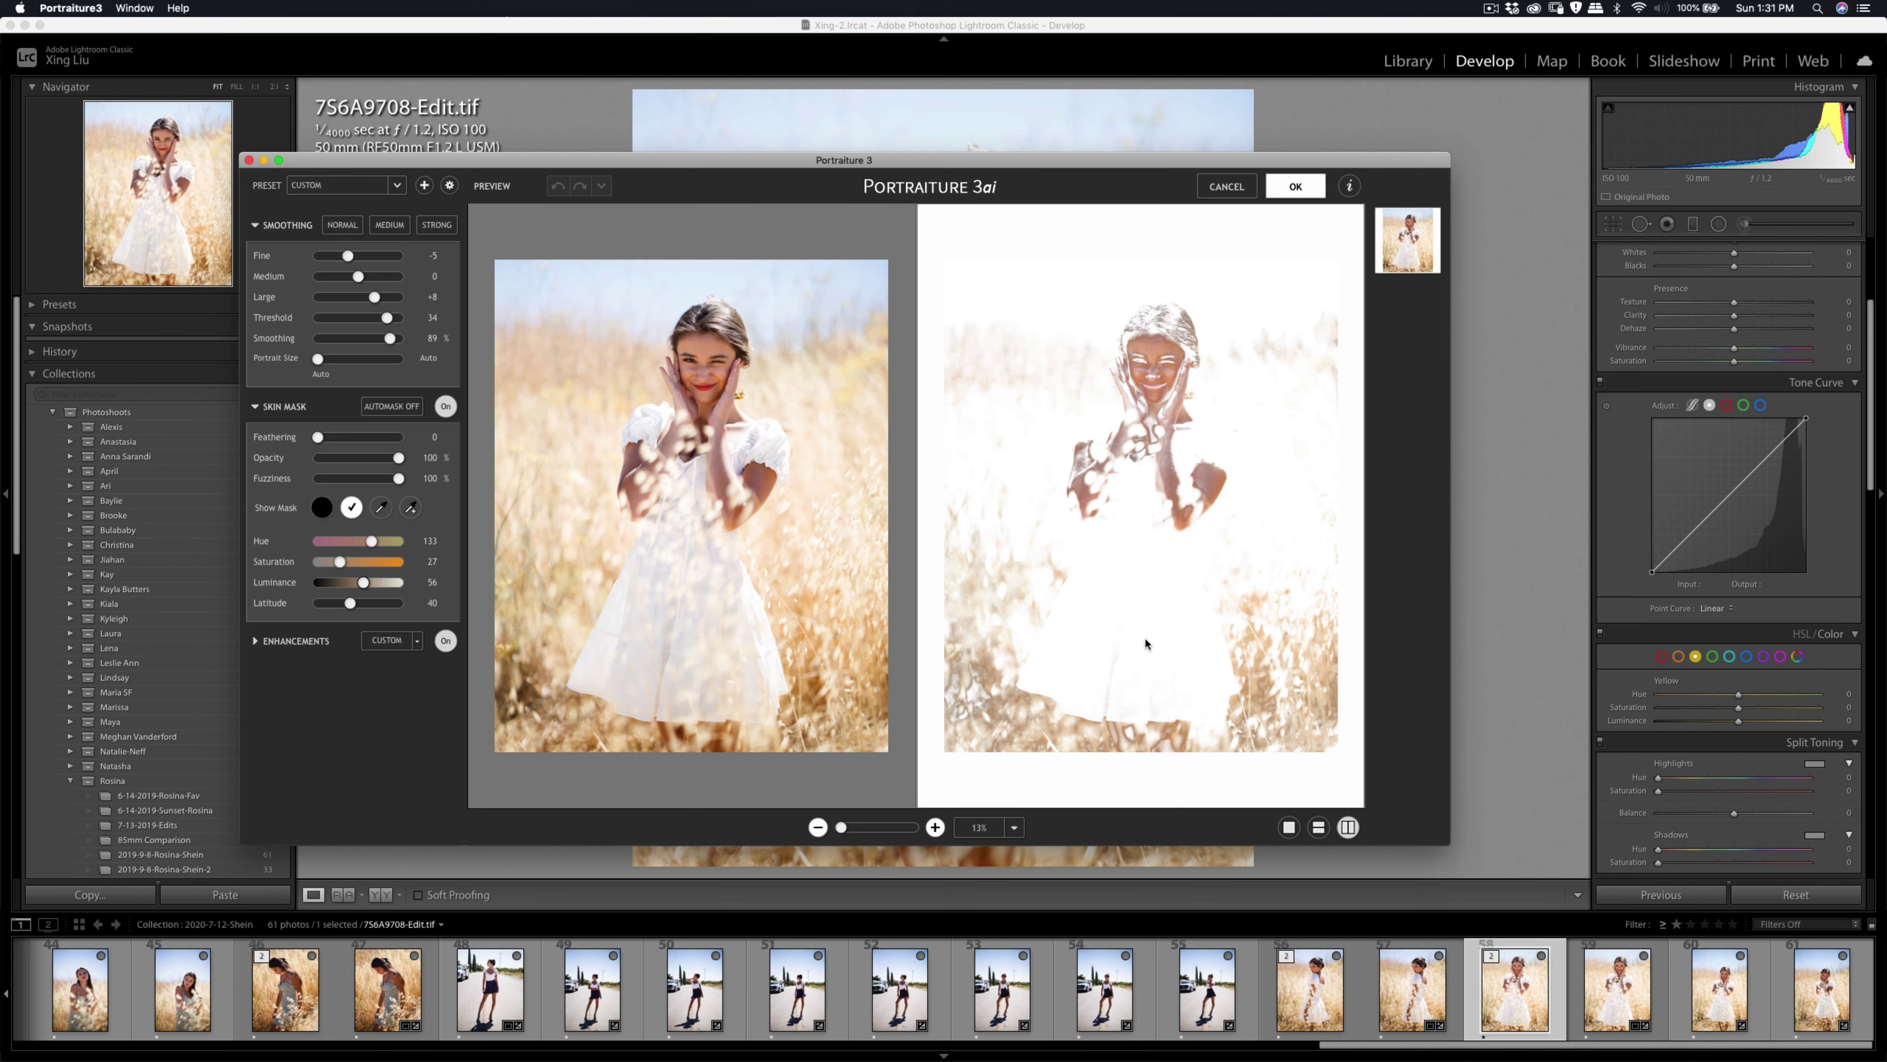
key("Return")
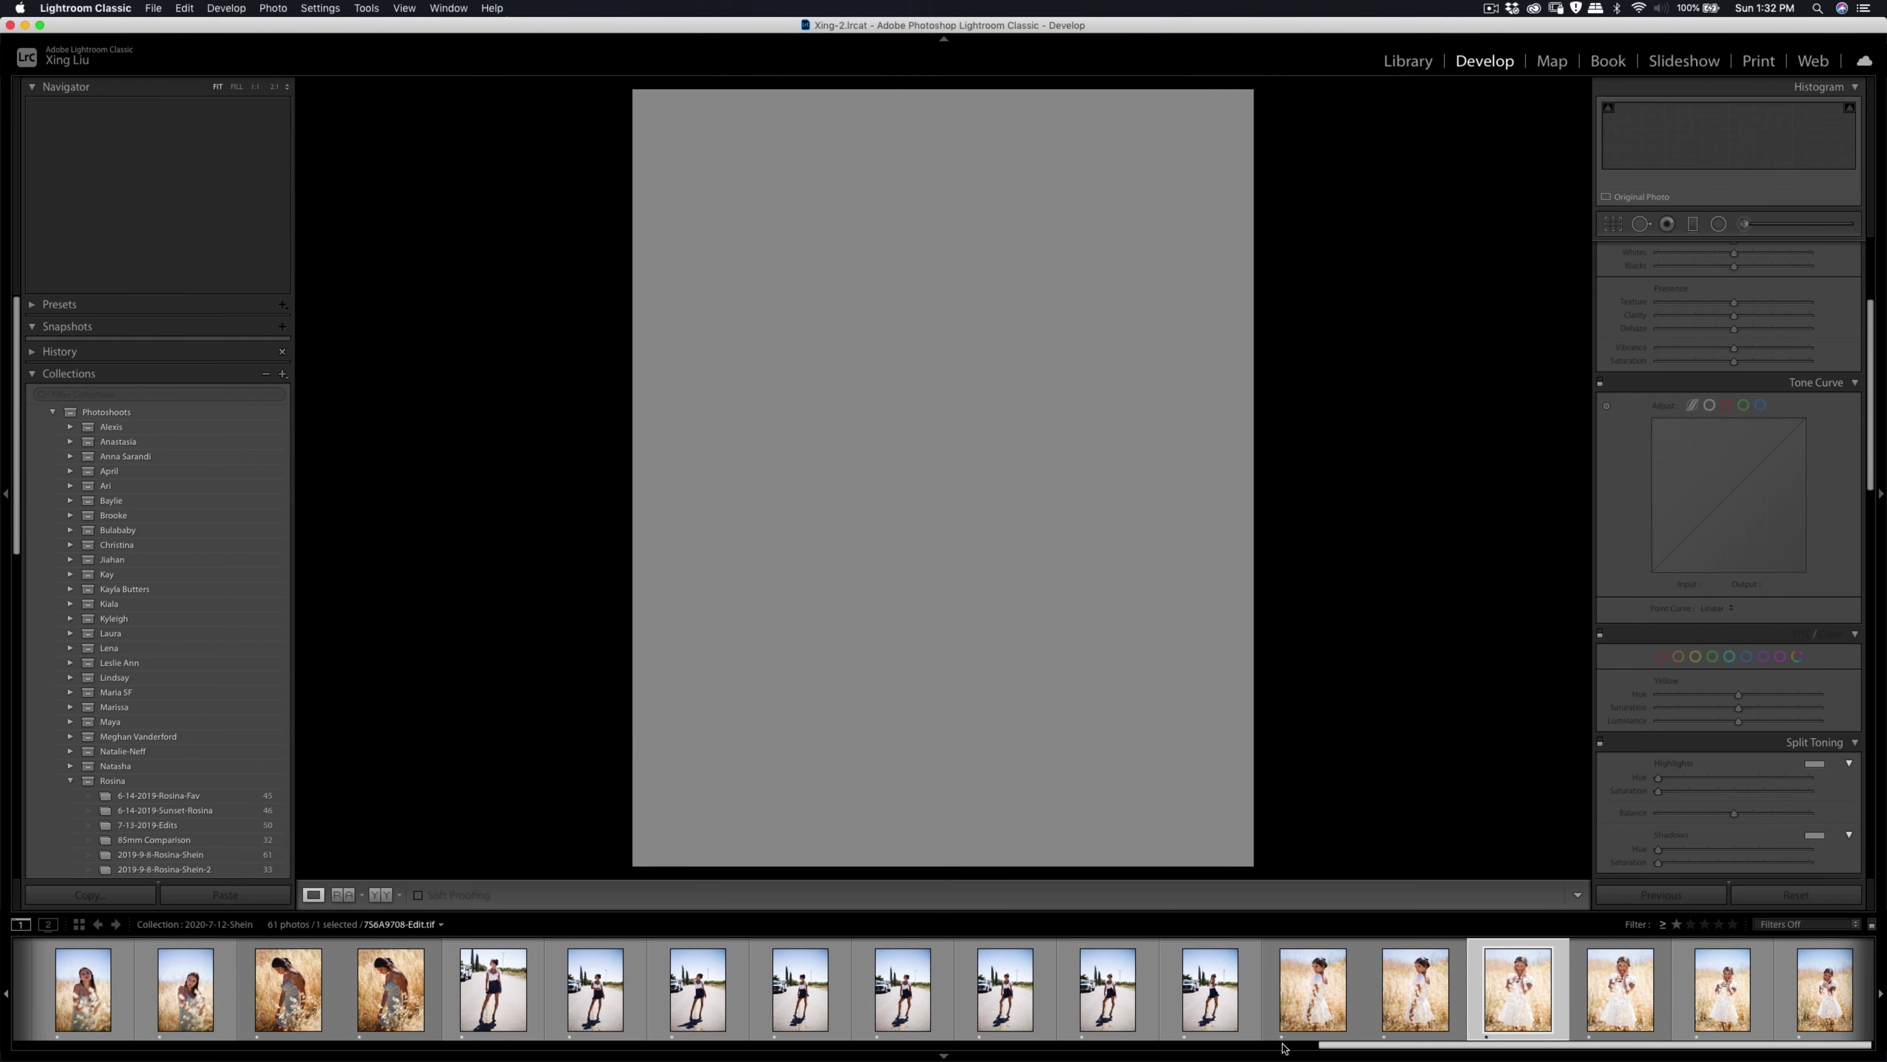
Export the retouched copy of photo 58 with the existing export settings, overwriting the existing file, and check the face up close.
left_click_drag(1342, 1045, 1278, 1049)
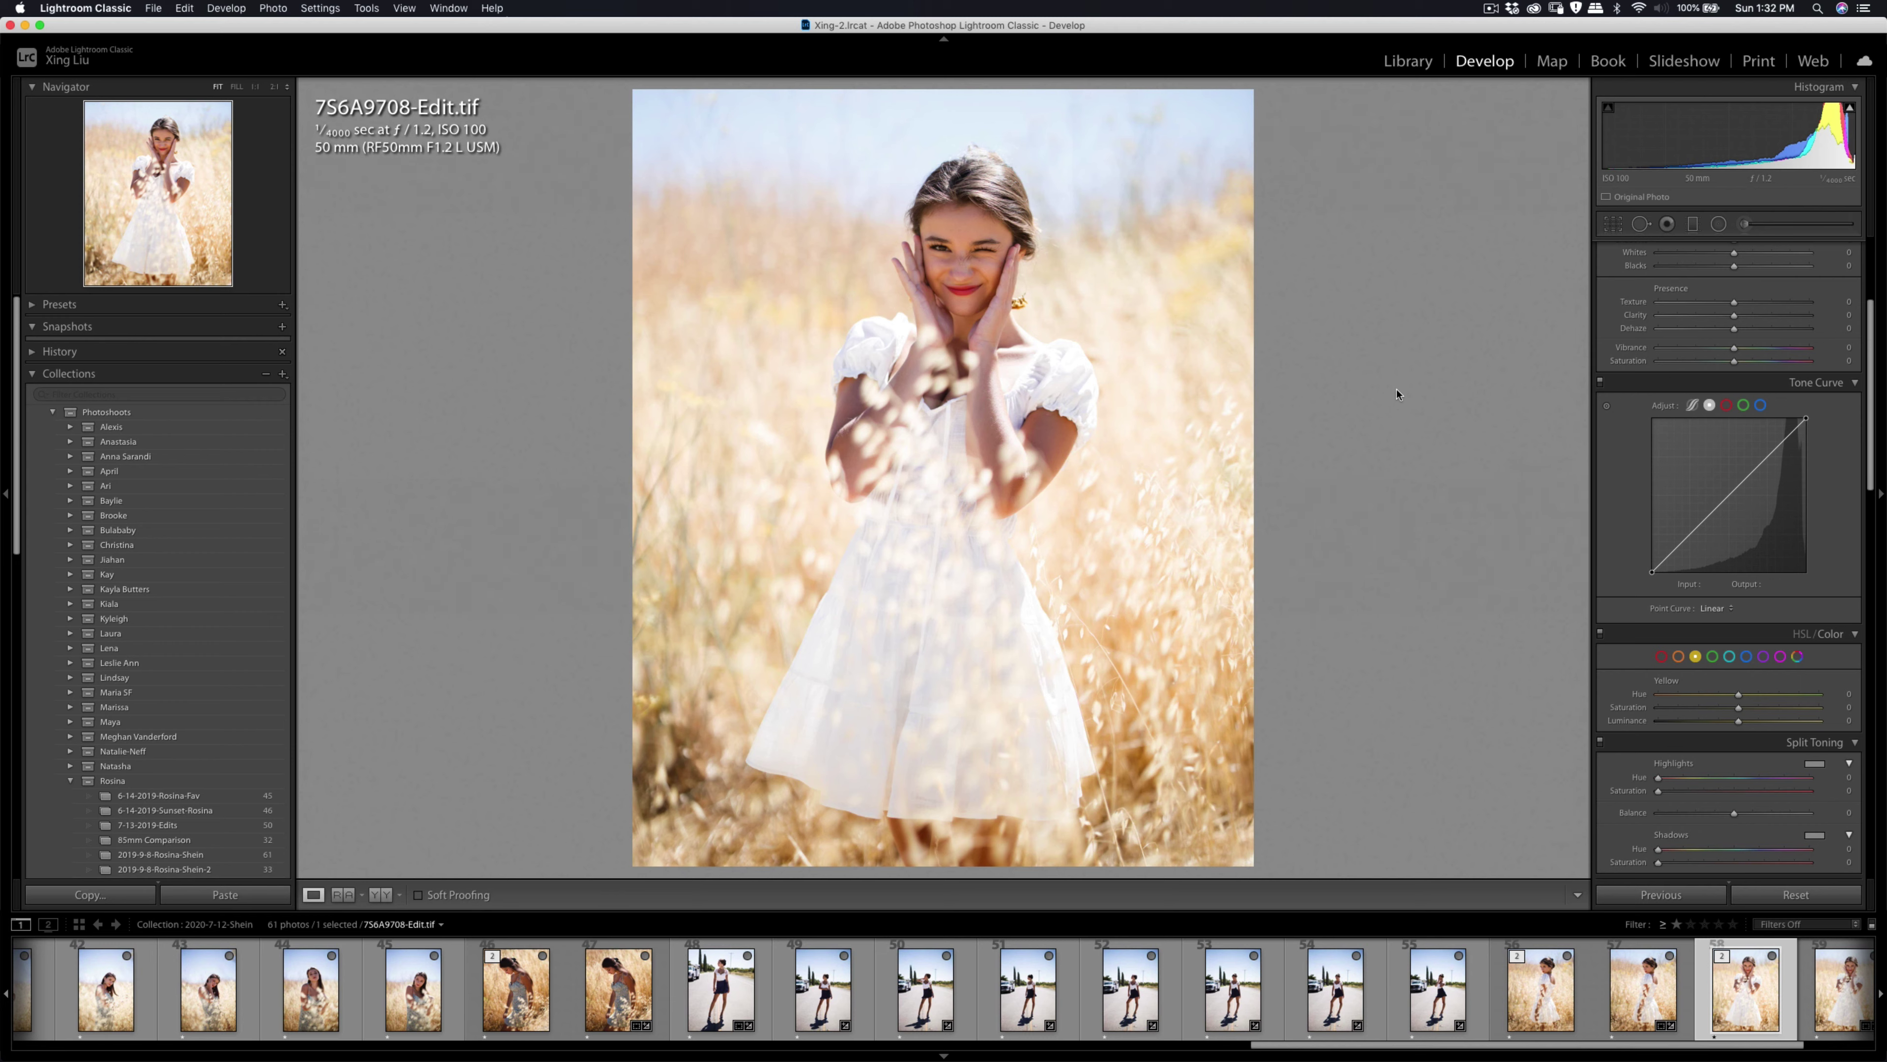
key("super+shift+e")
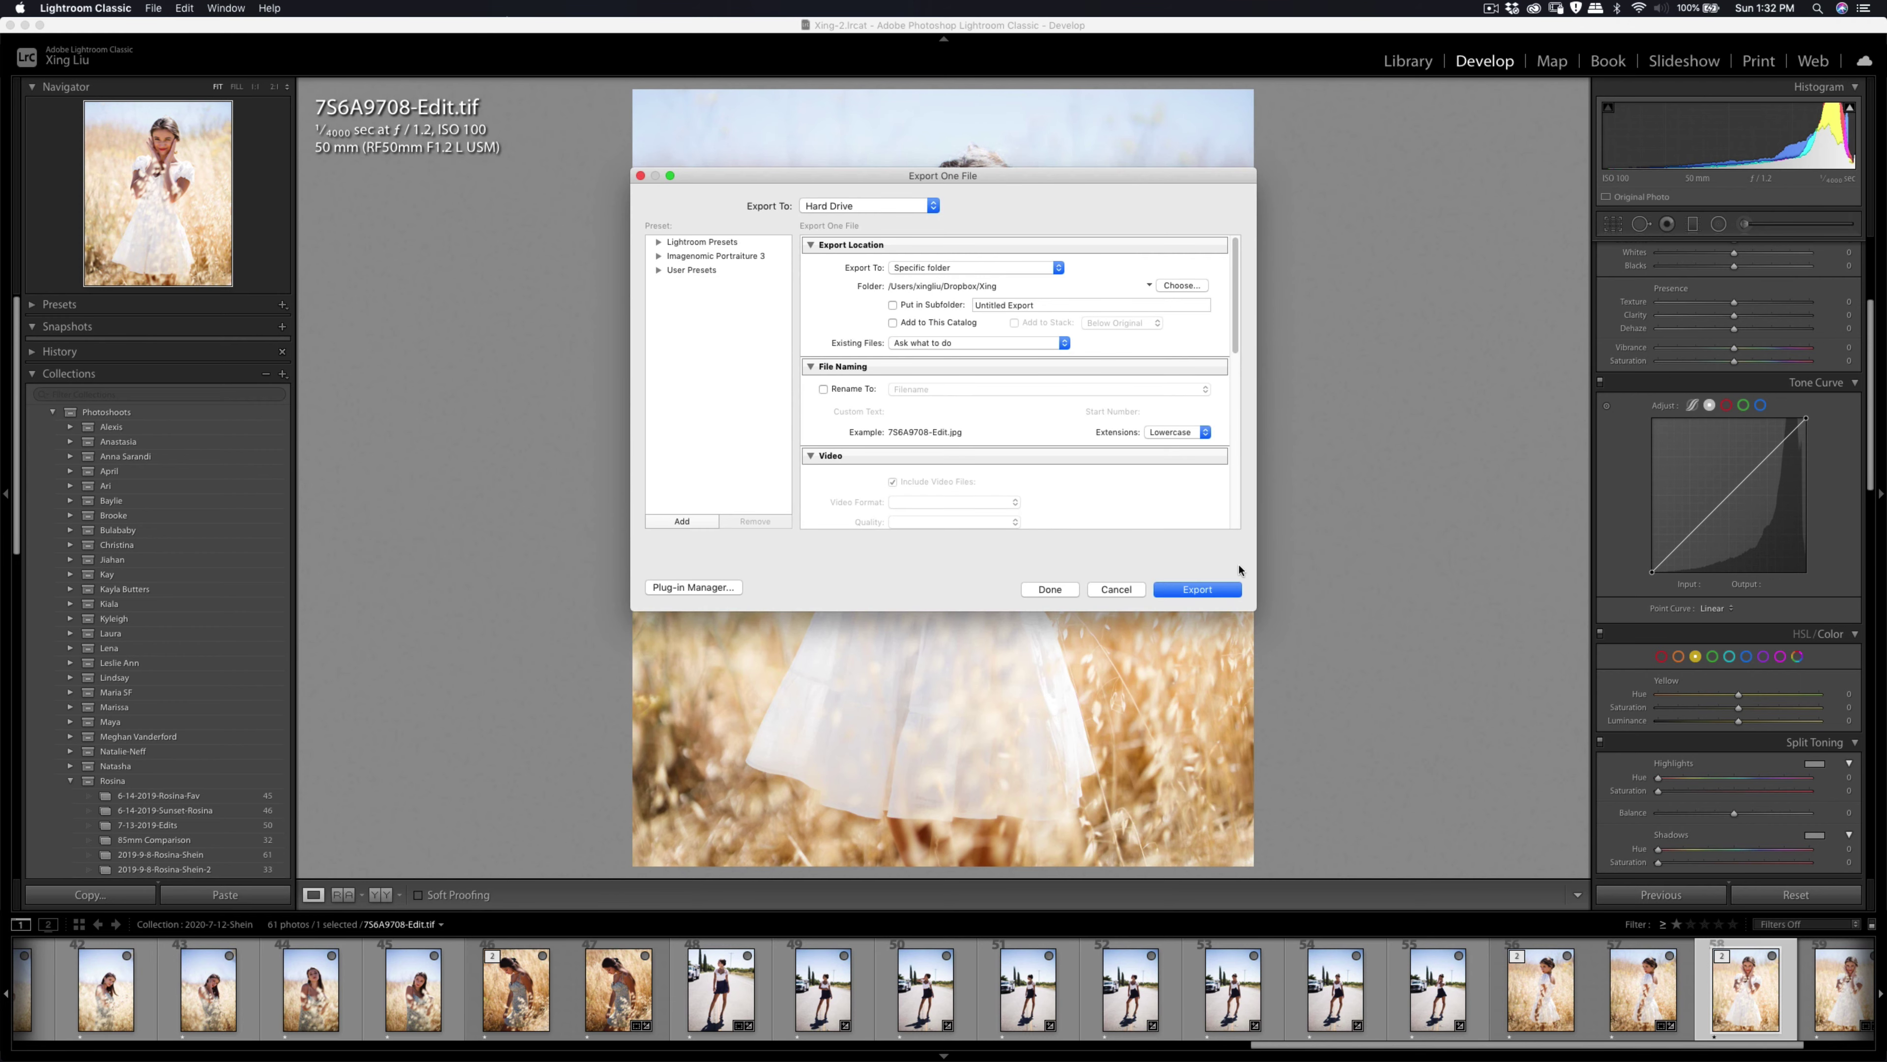
key("Return")
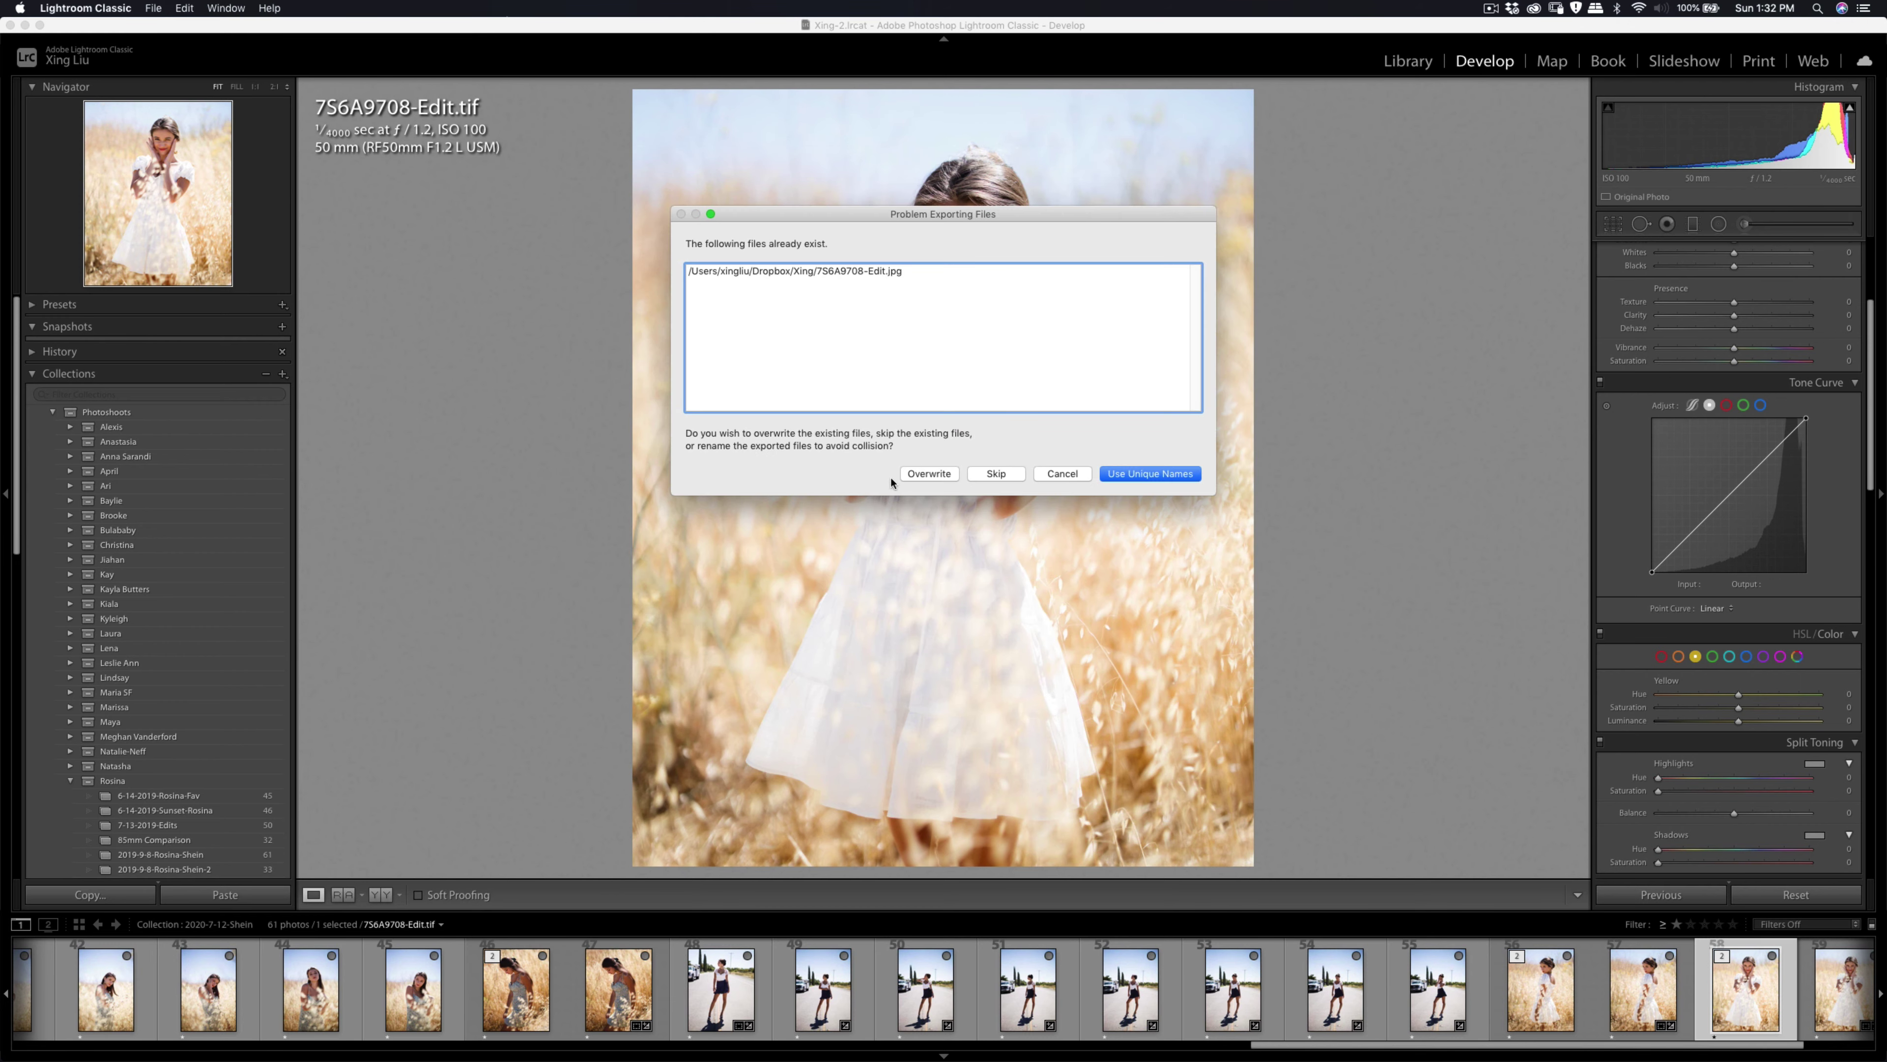
left_click(927, 477)
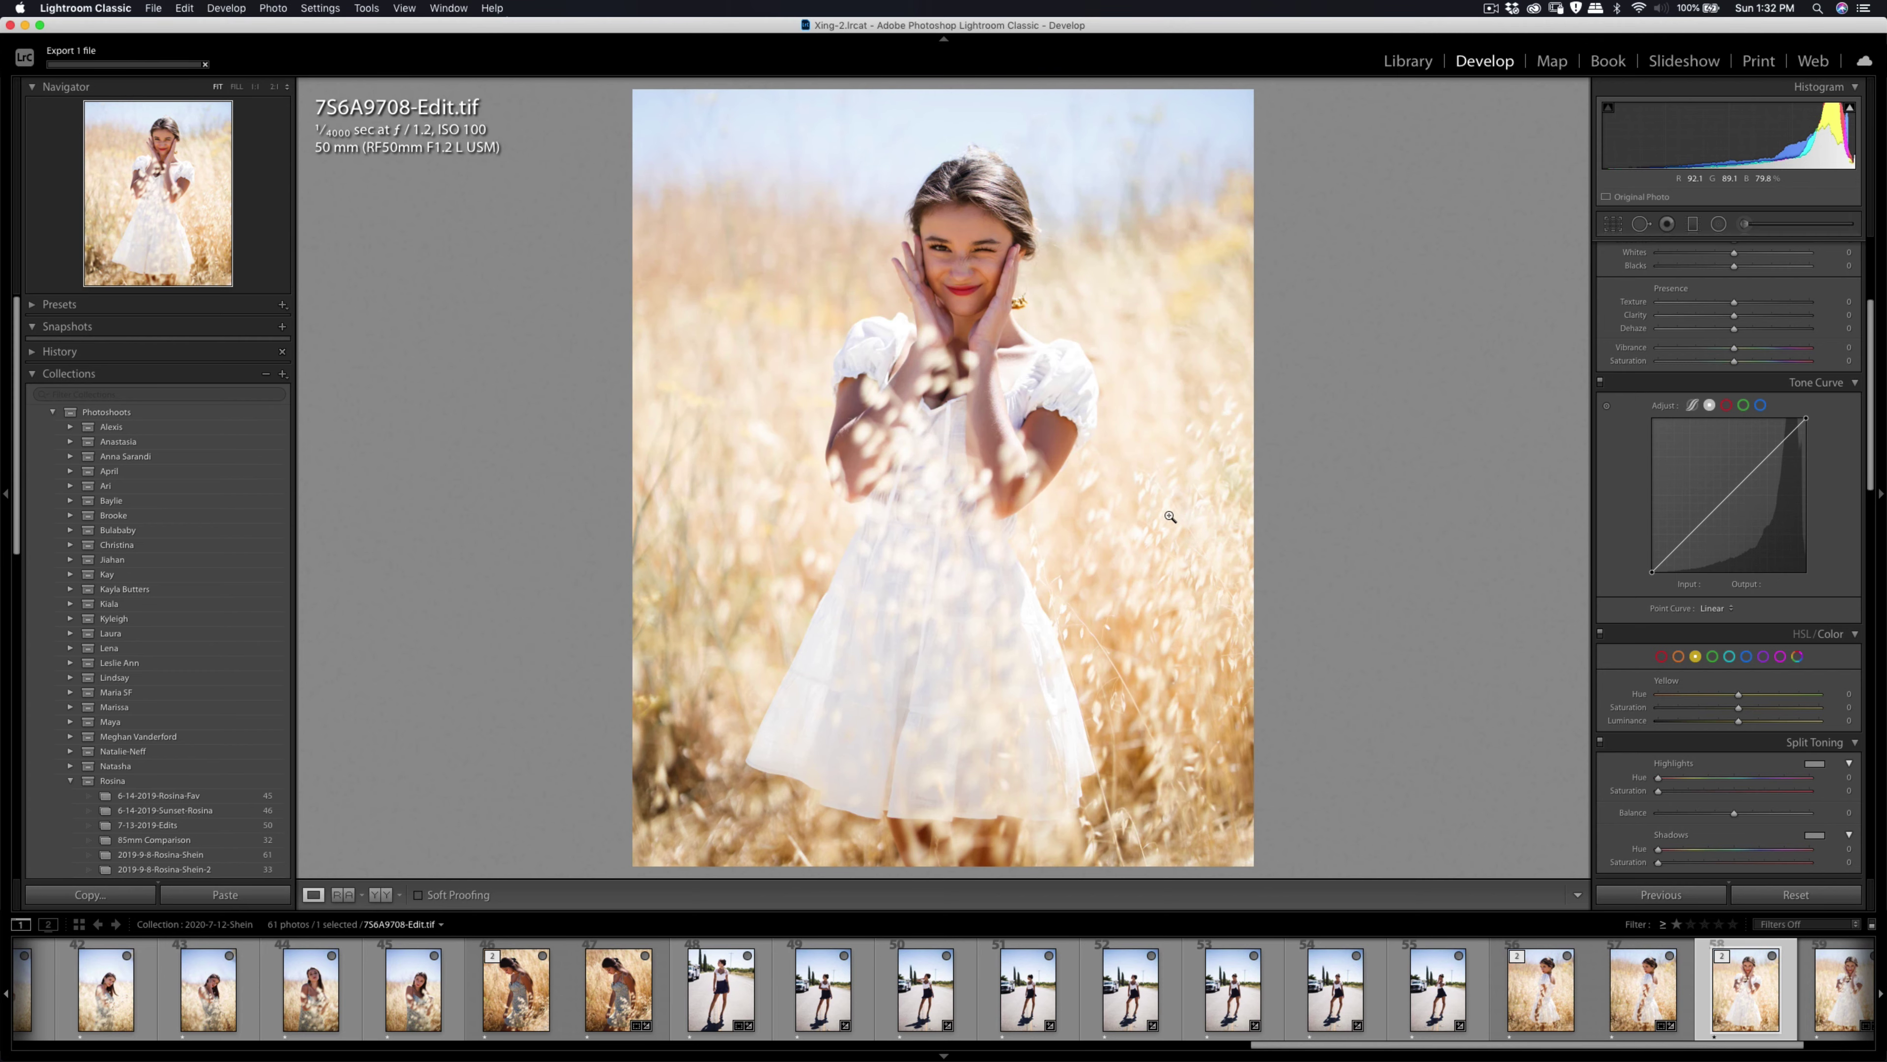
left_click(1008, 272)
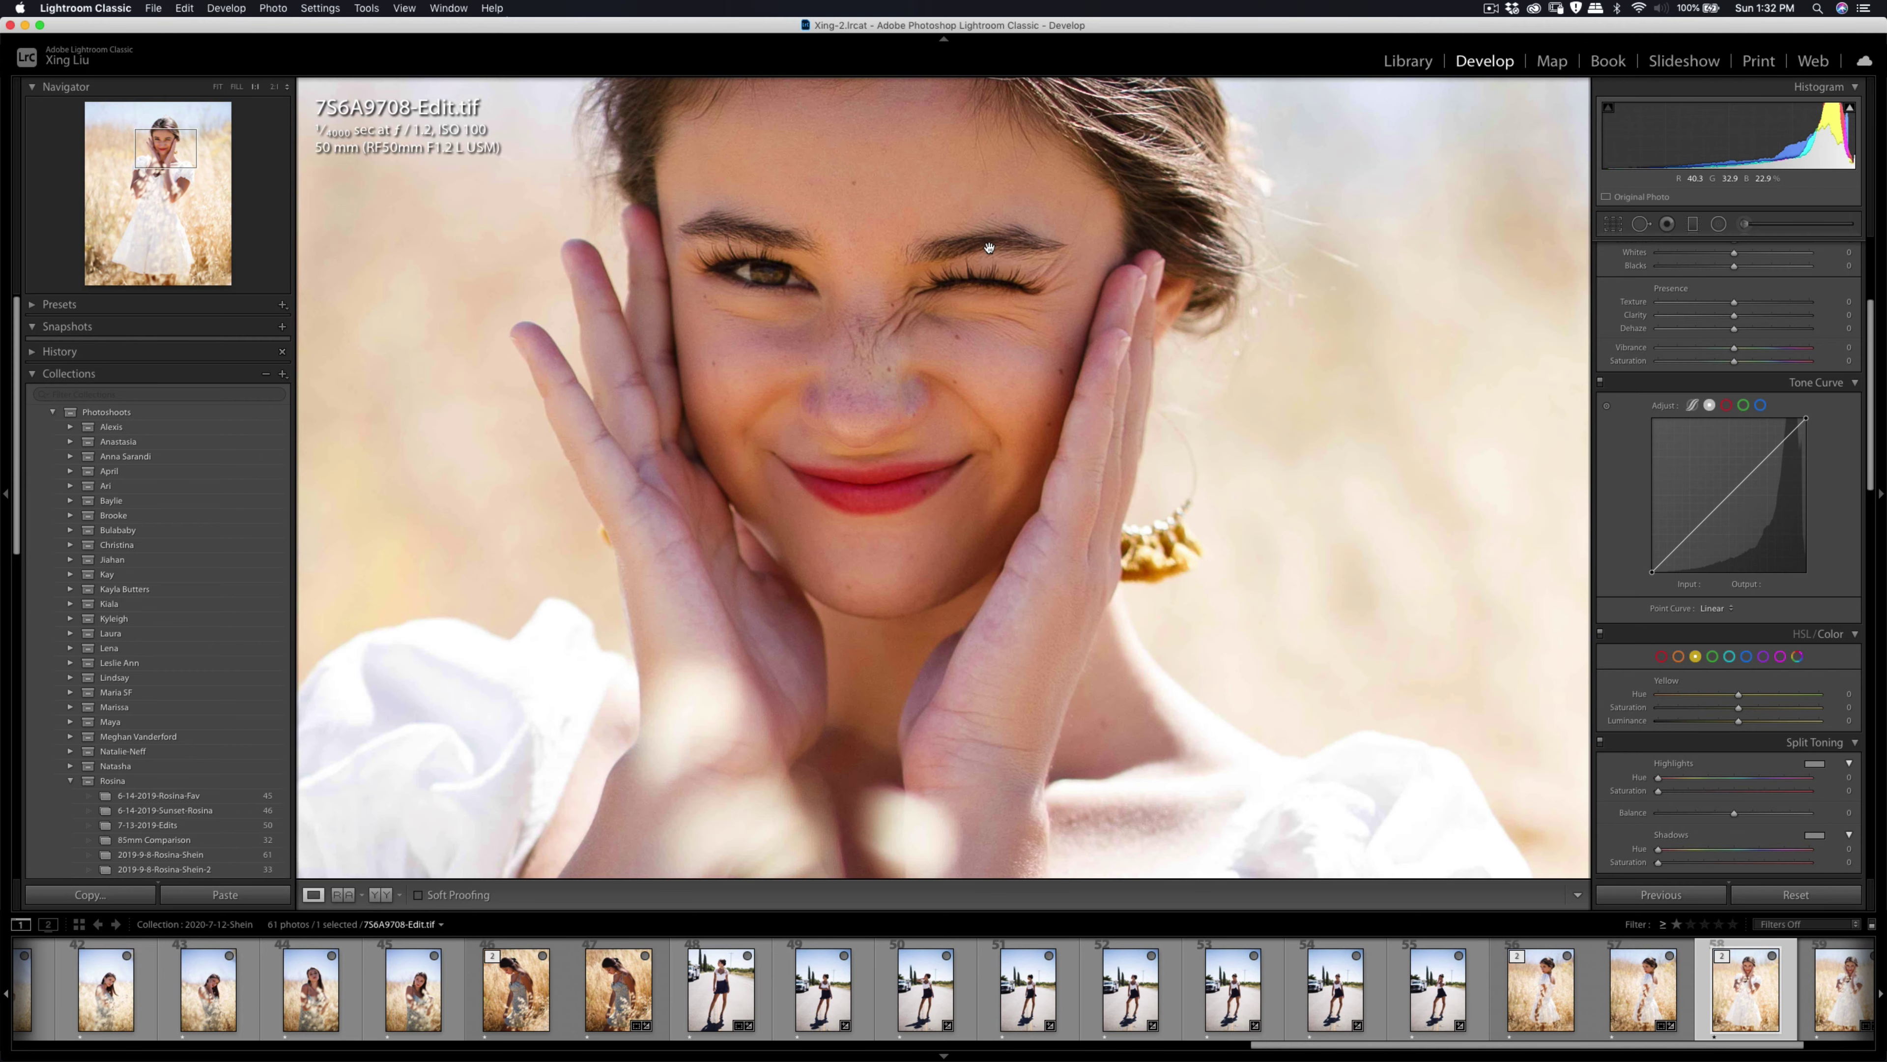
left_click(991, 250)
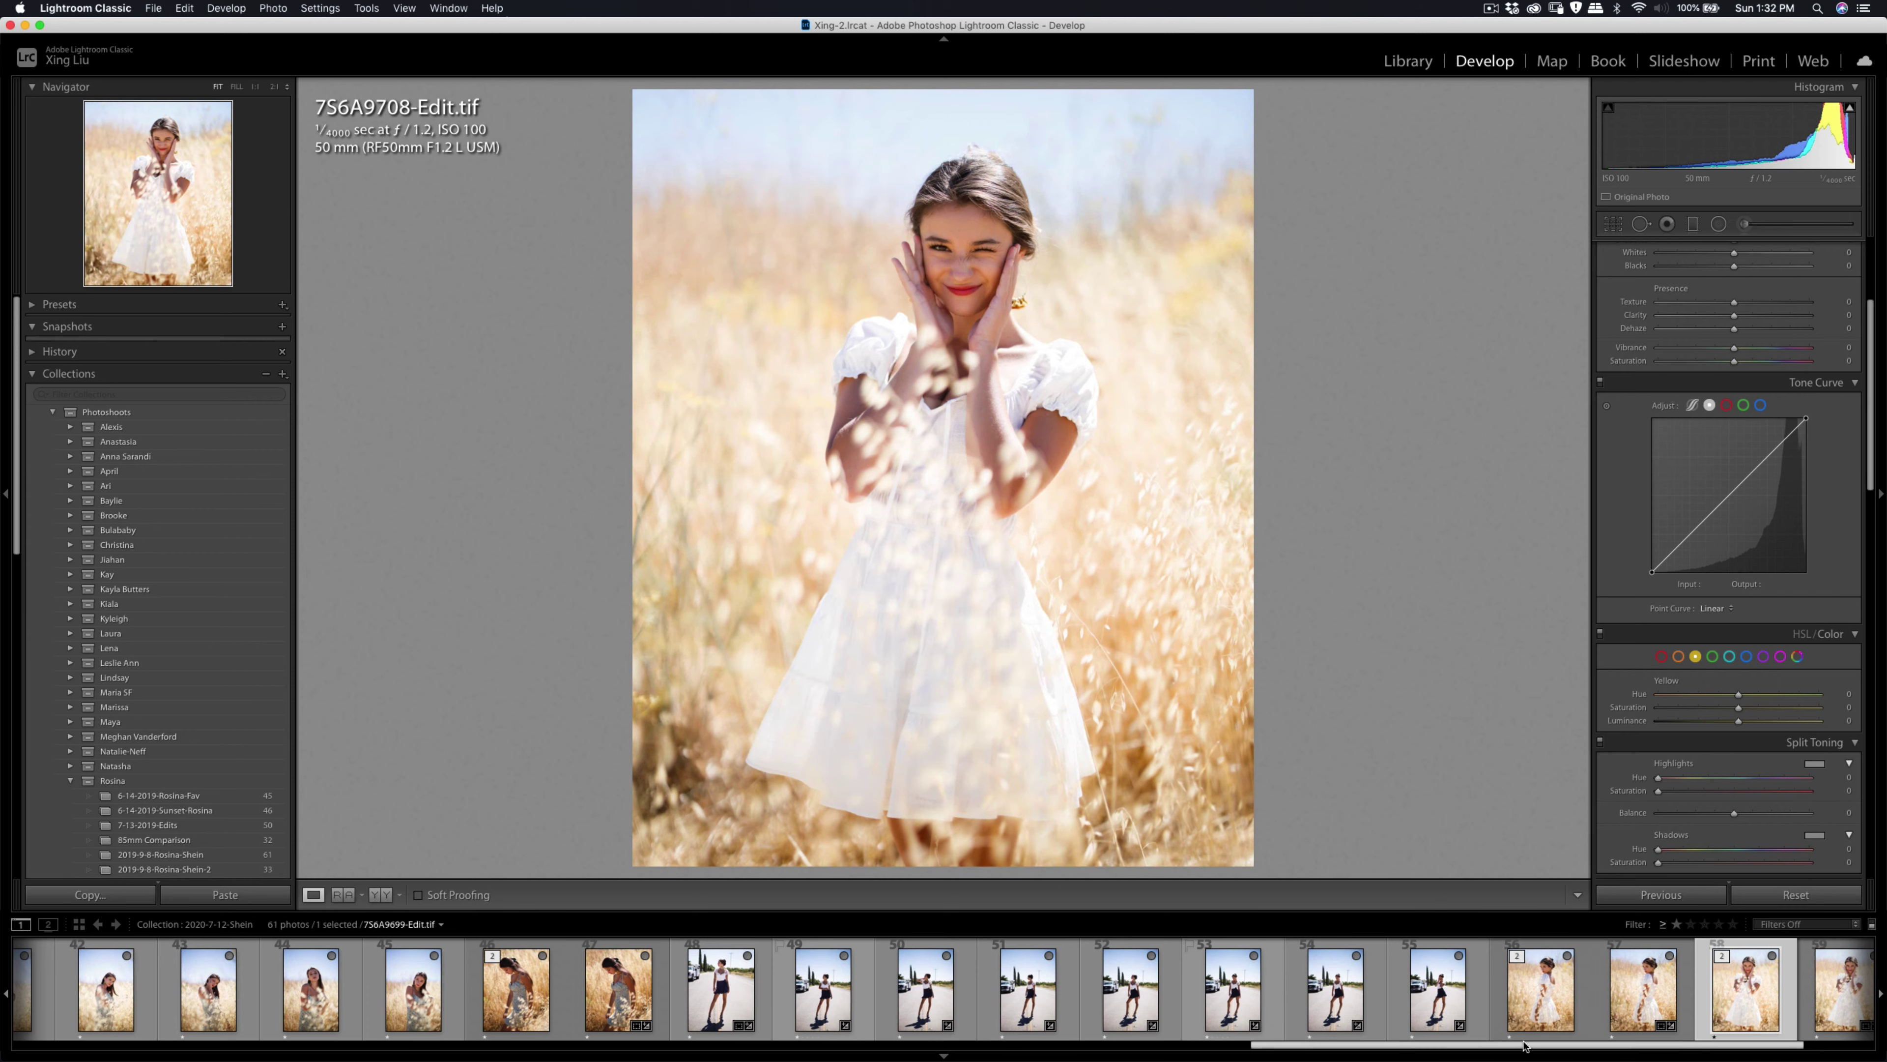
Open photo 6 of the woman in the floral dress, and set its contrast to +16 and exposure to +0.15.
left_click_drag(1523, 1045, 281, 966)
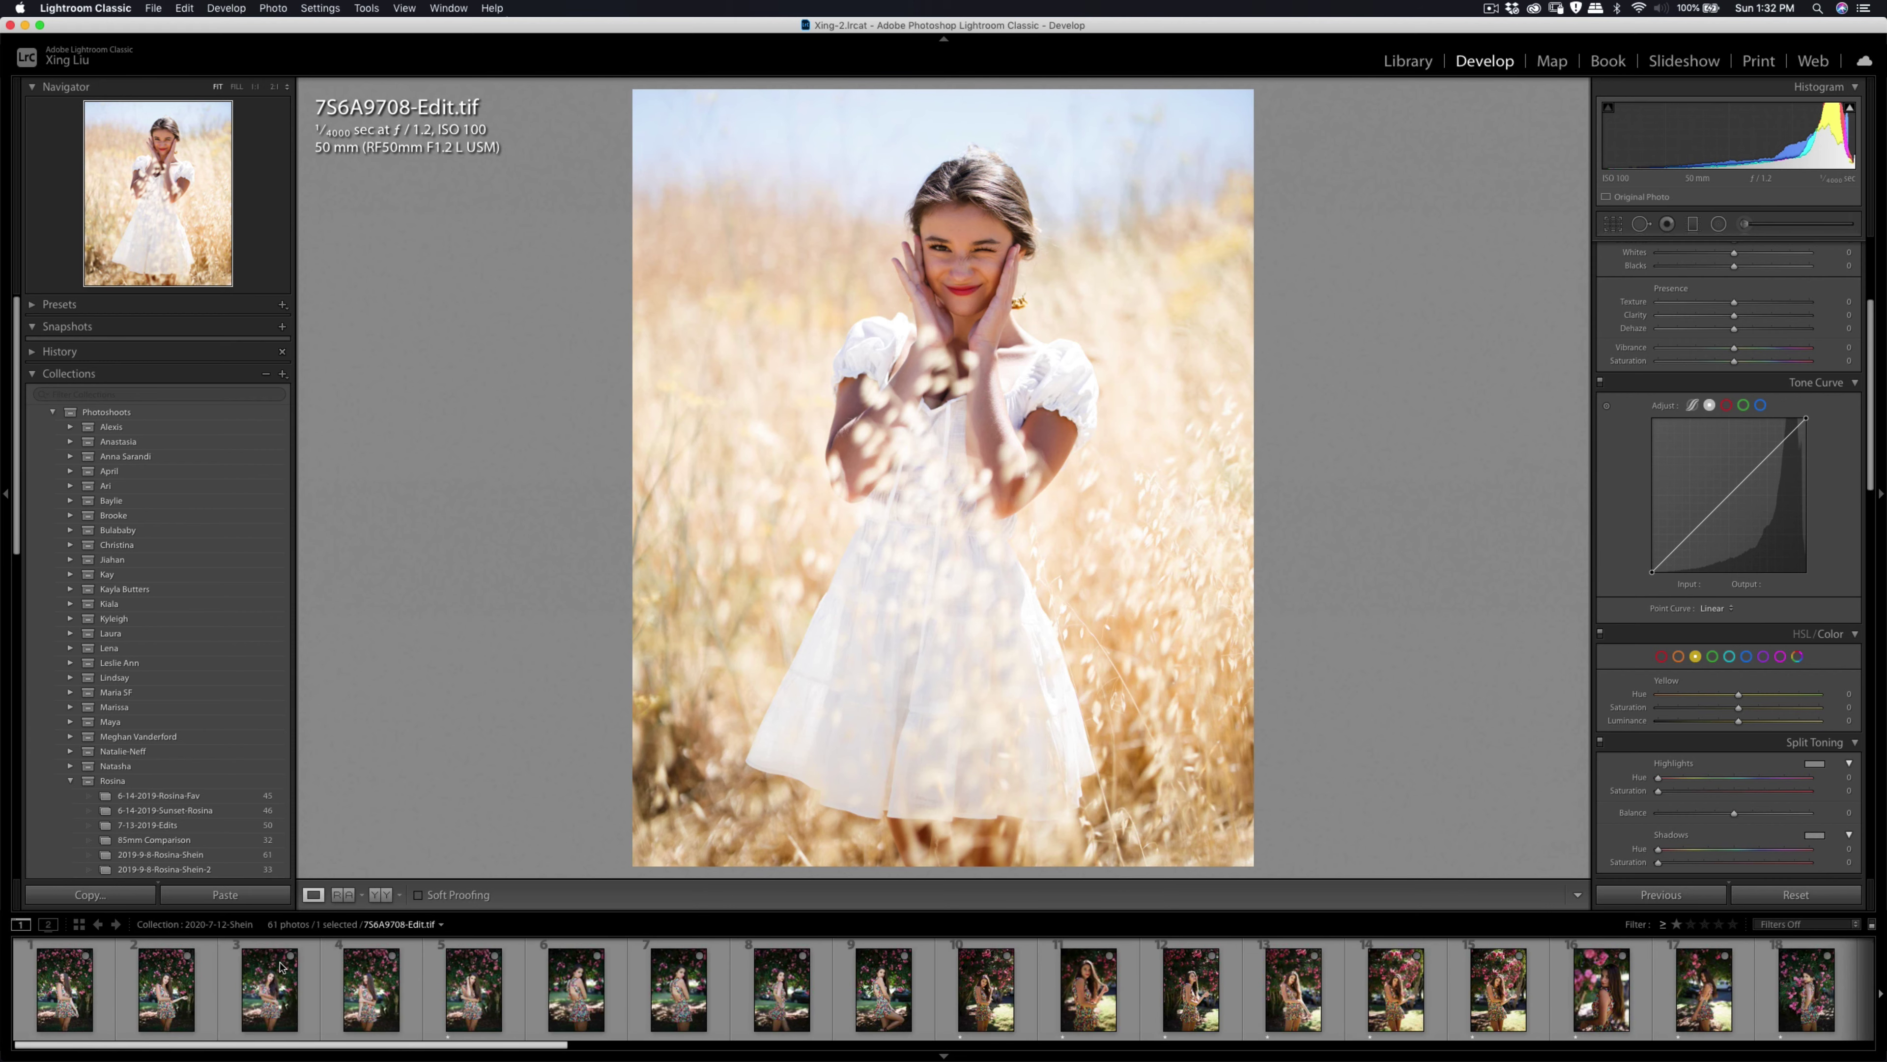
left_click(556, 1000)
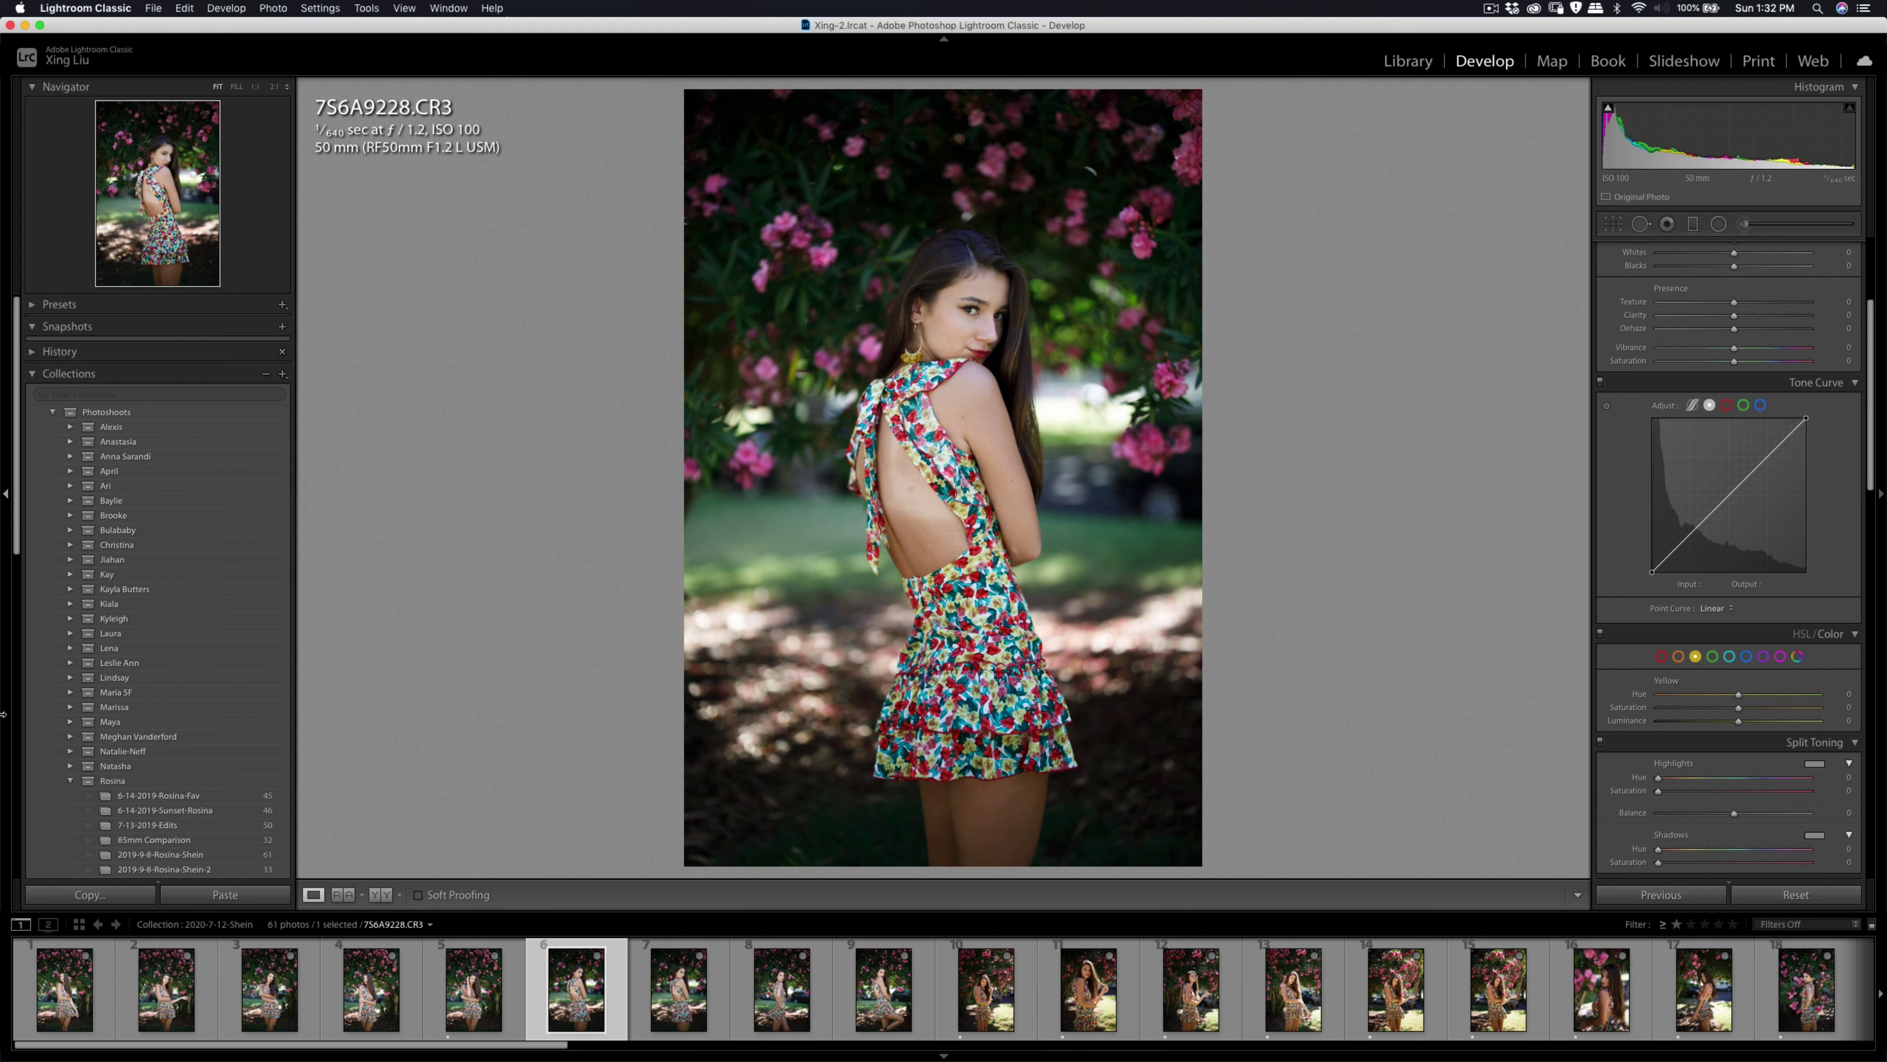
scroll(1637, 480, "up", 5)
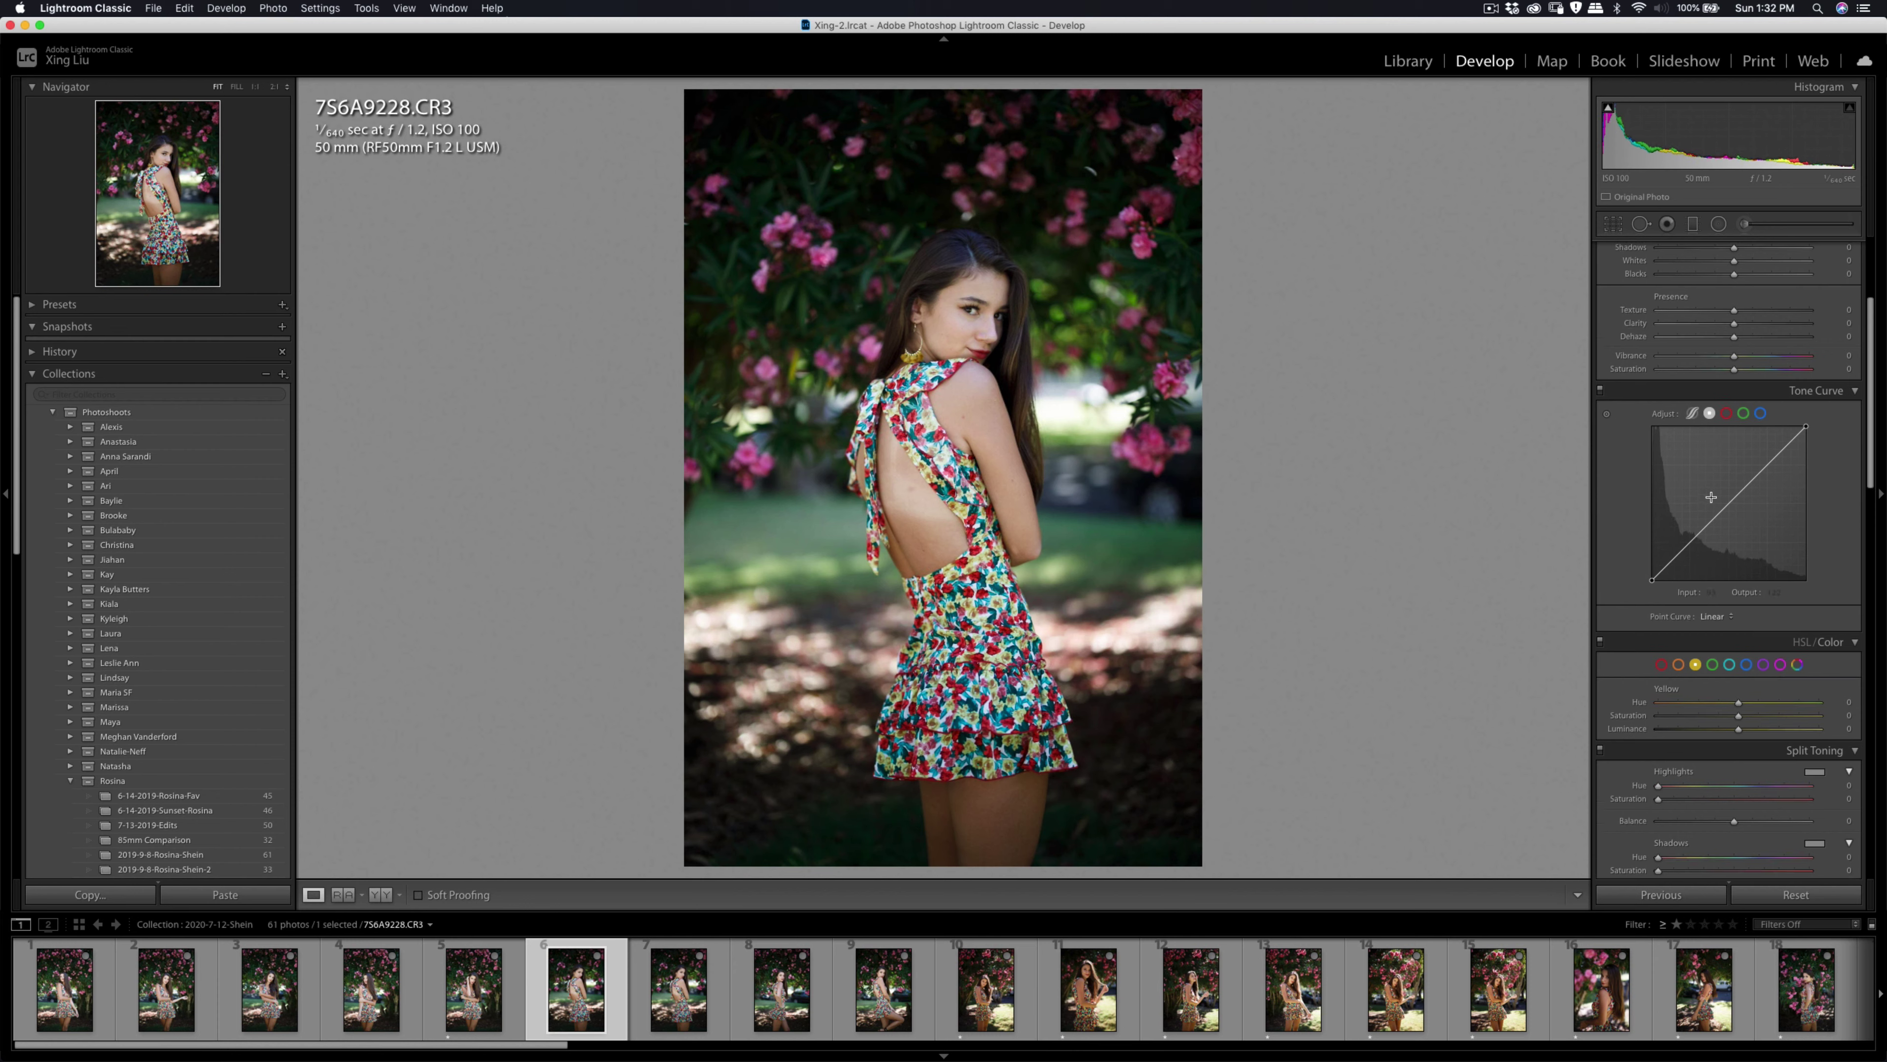
left_click_drag(1746, 409, 1737, 396)
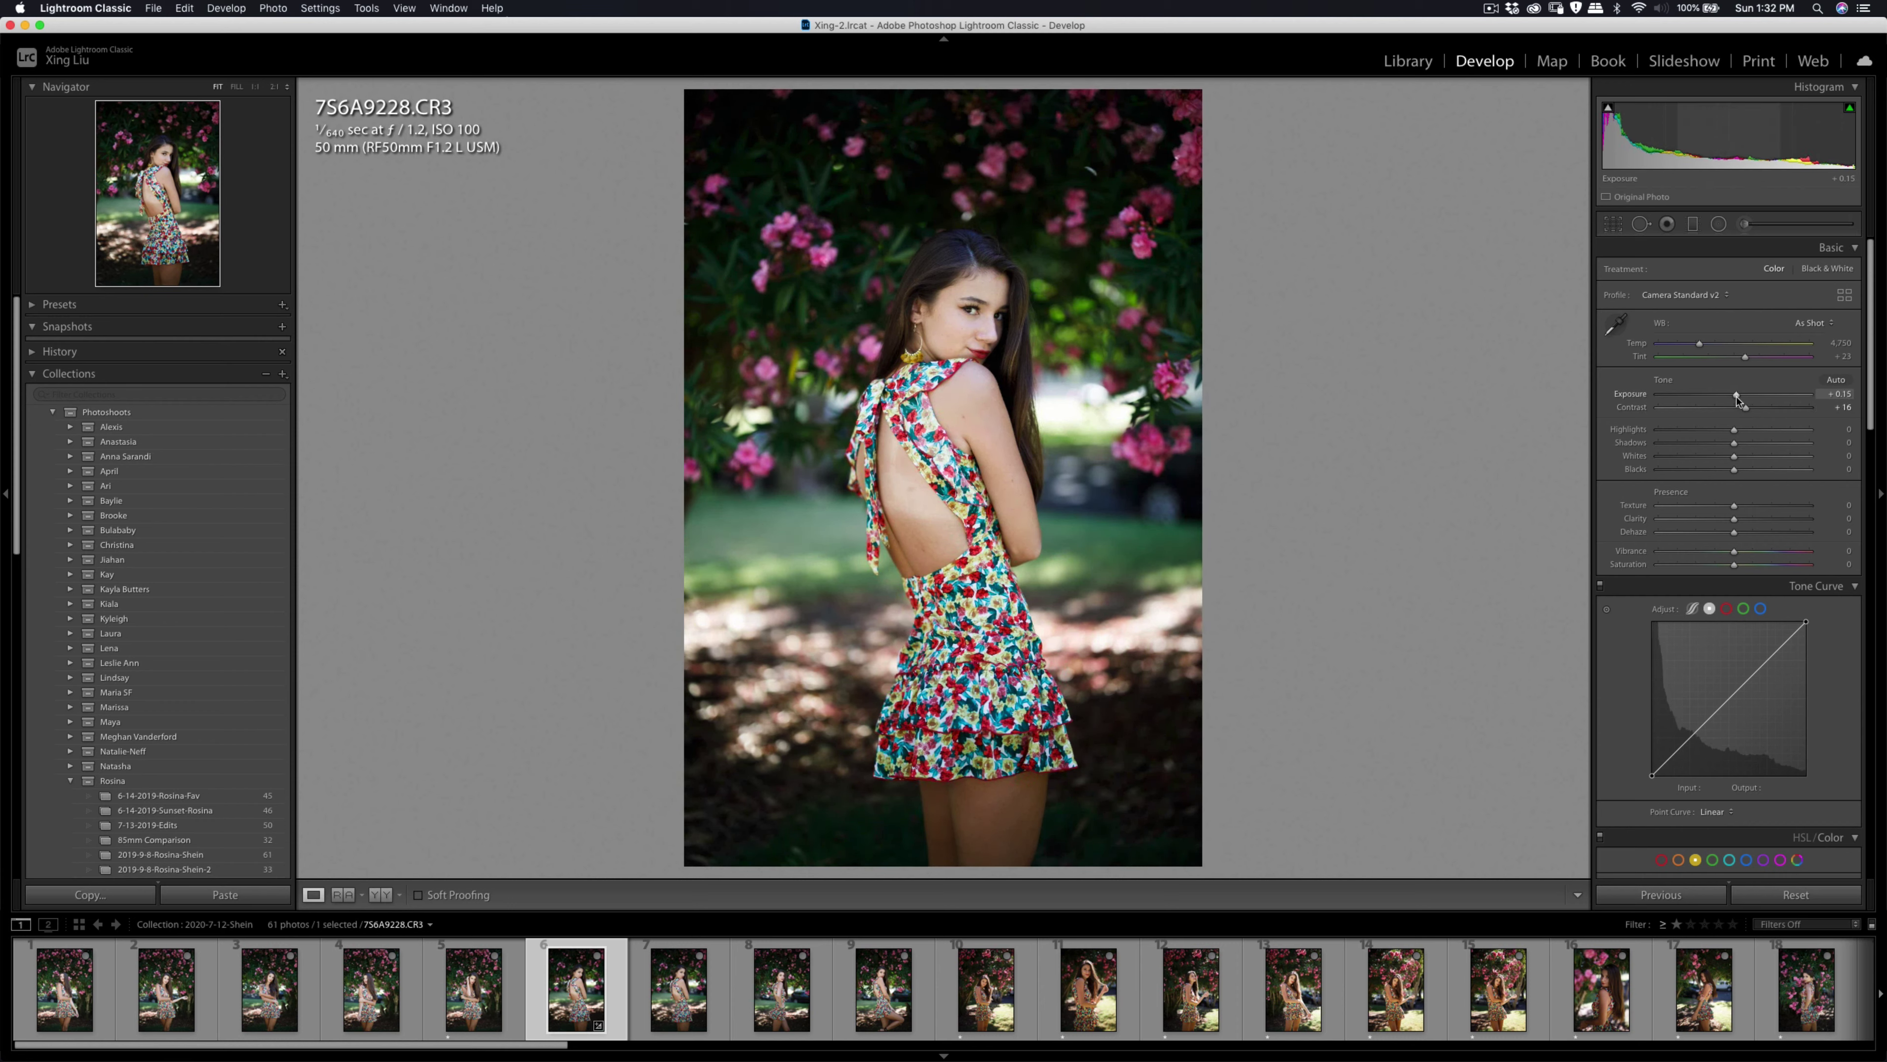
Enable lens profile corrections on the floral-dress photo, with distortion at 70 and vignetting at 35.
scroll(1780, 515, "down", 10)
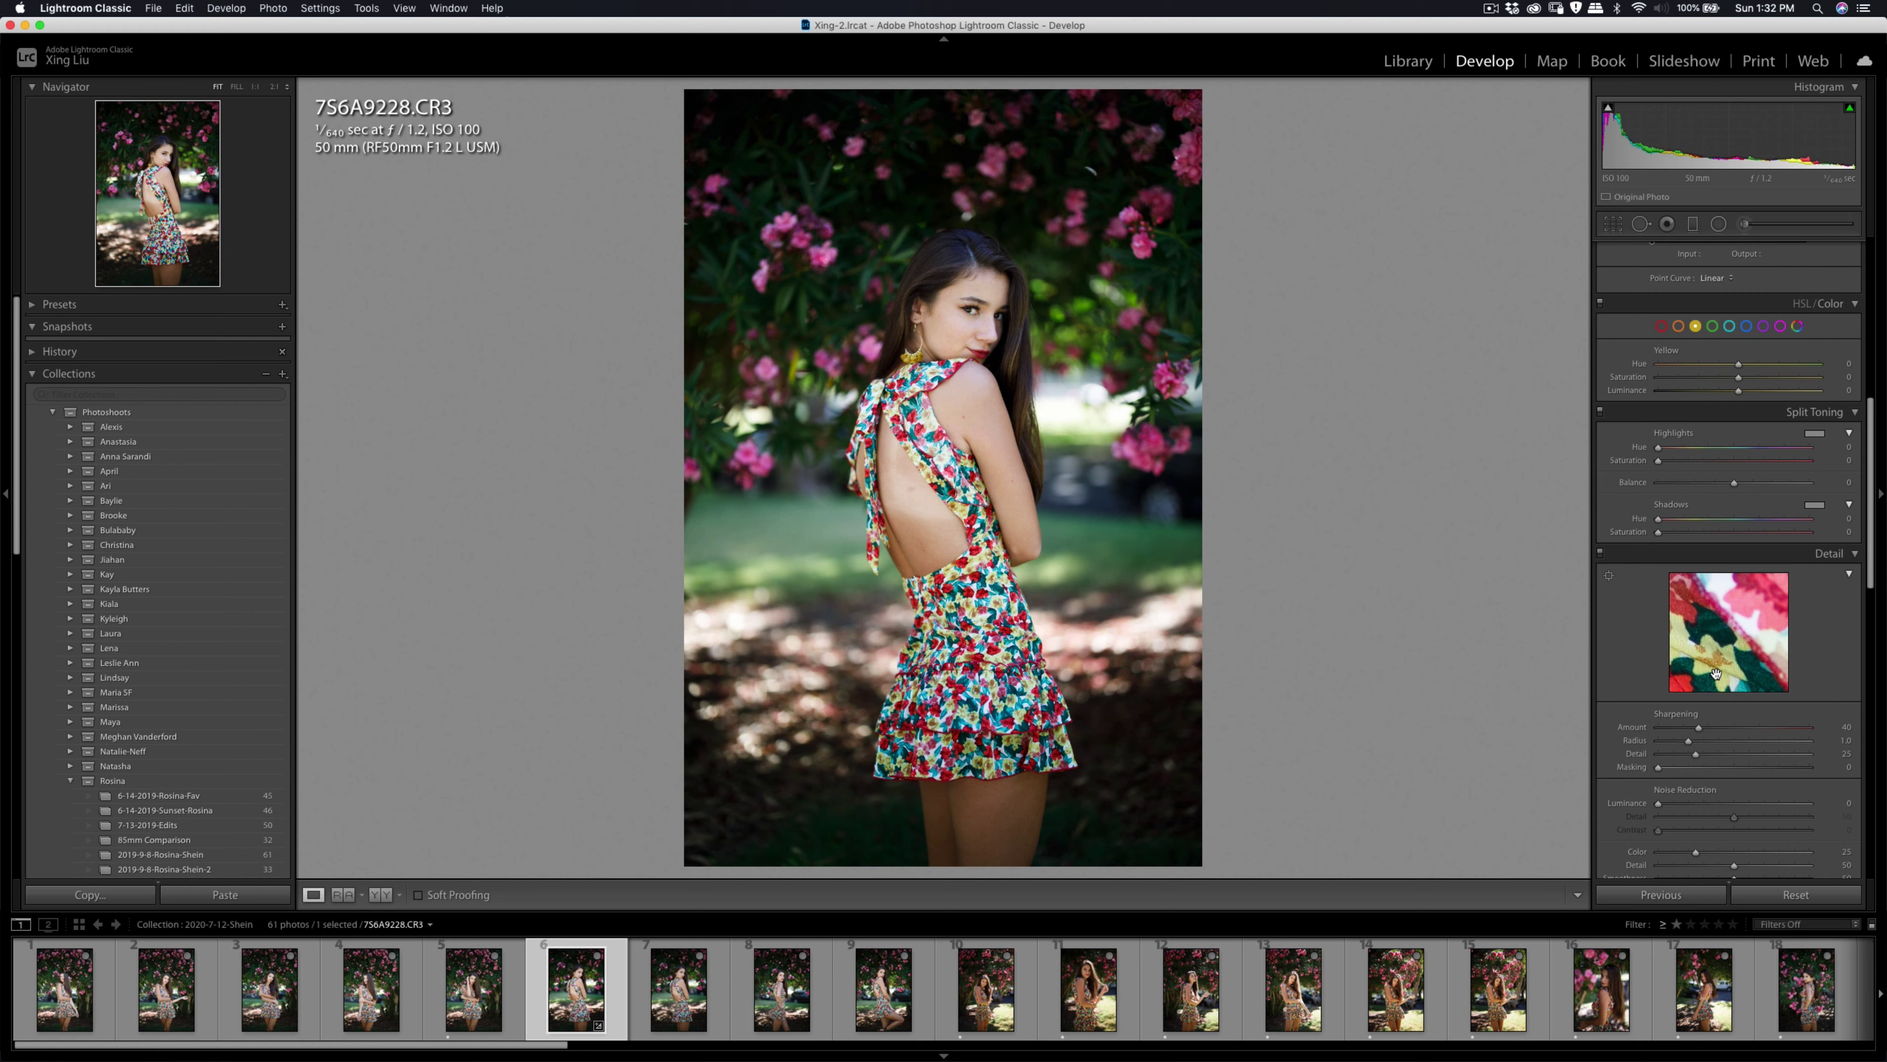
scroll(1716, 680, "down", 5)
left_click(1659, 562)
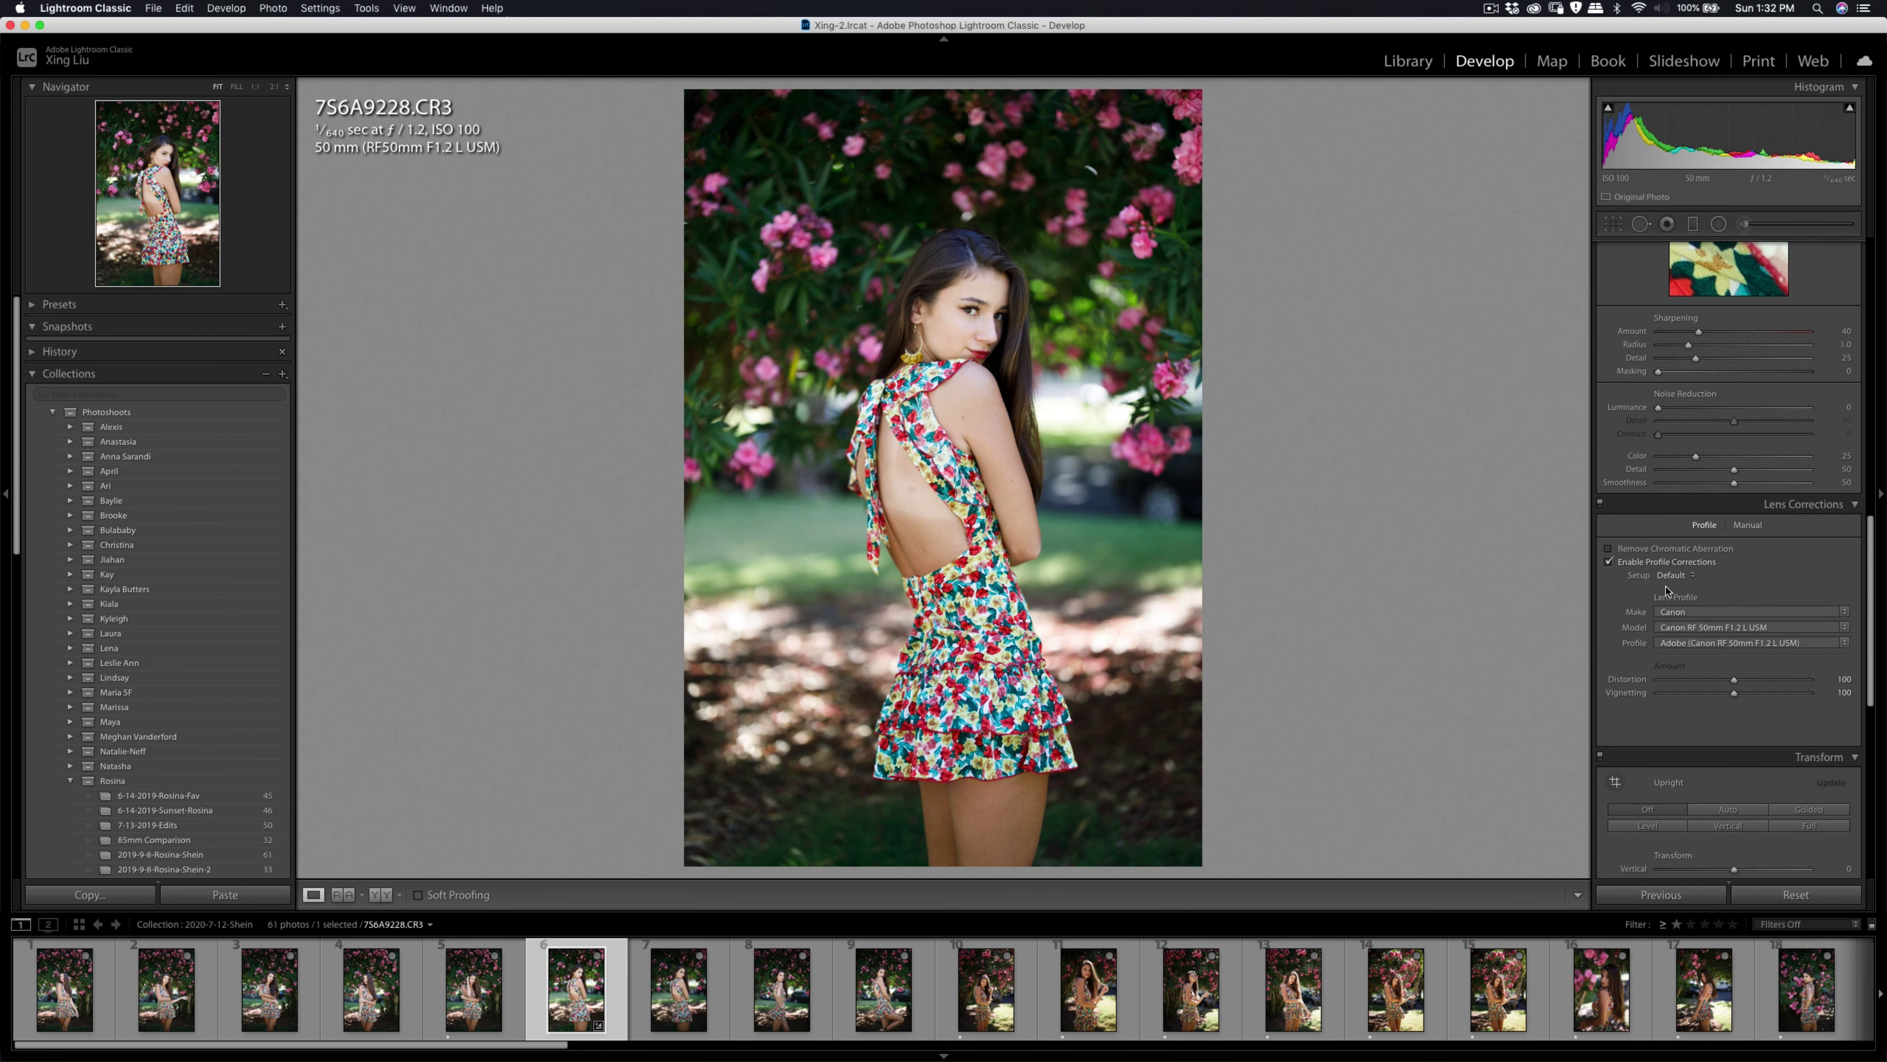
left_click_drag(1735, 692, 1694, 697)
Crop the floral-dress photo to a 4 x 5 / 8 x 10 aspect, tightening around the woman and trimming the foliage above her.
left_click(1613, 224)
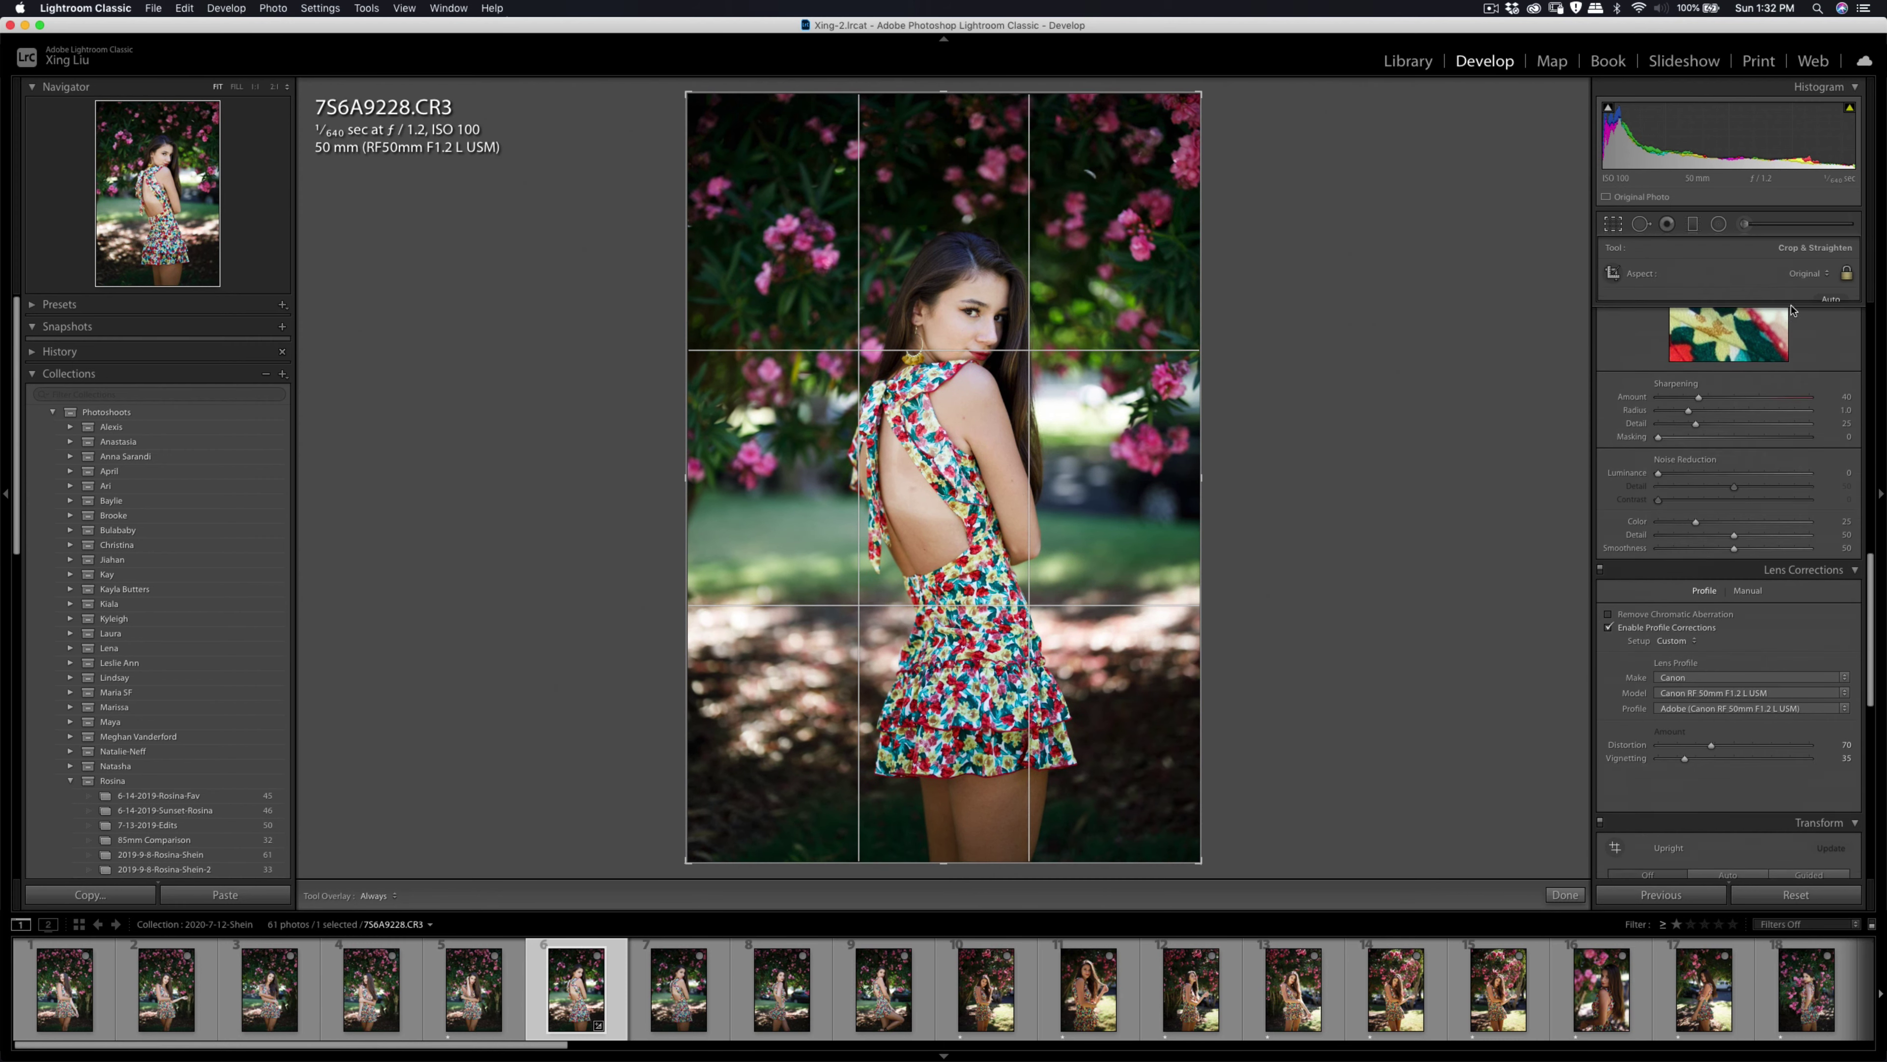
left_click(1805, 274)
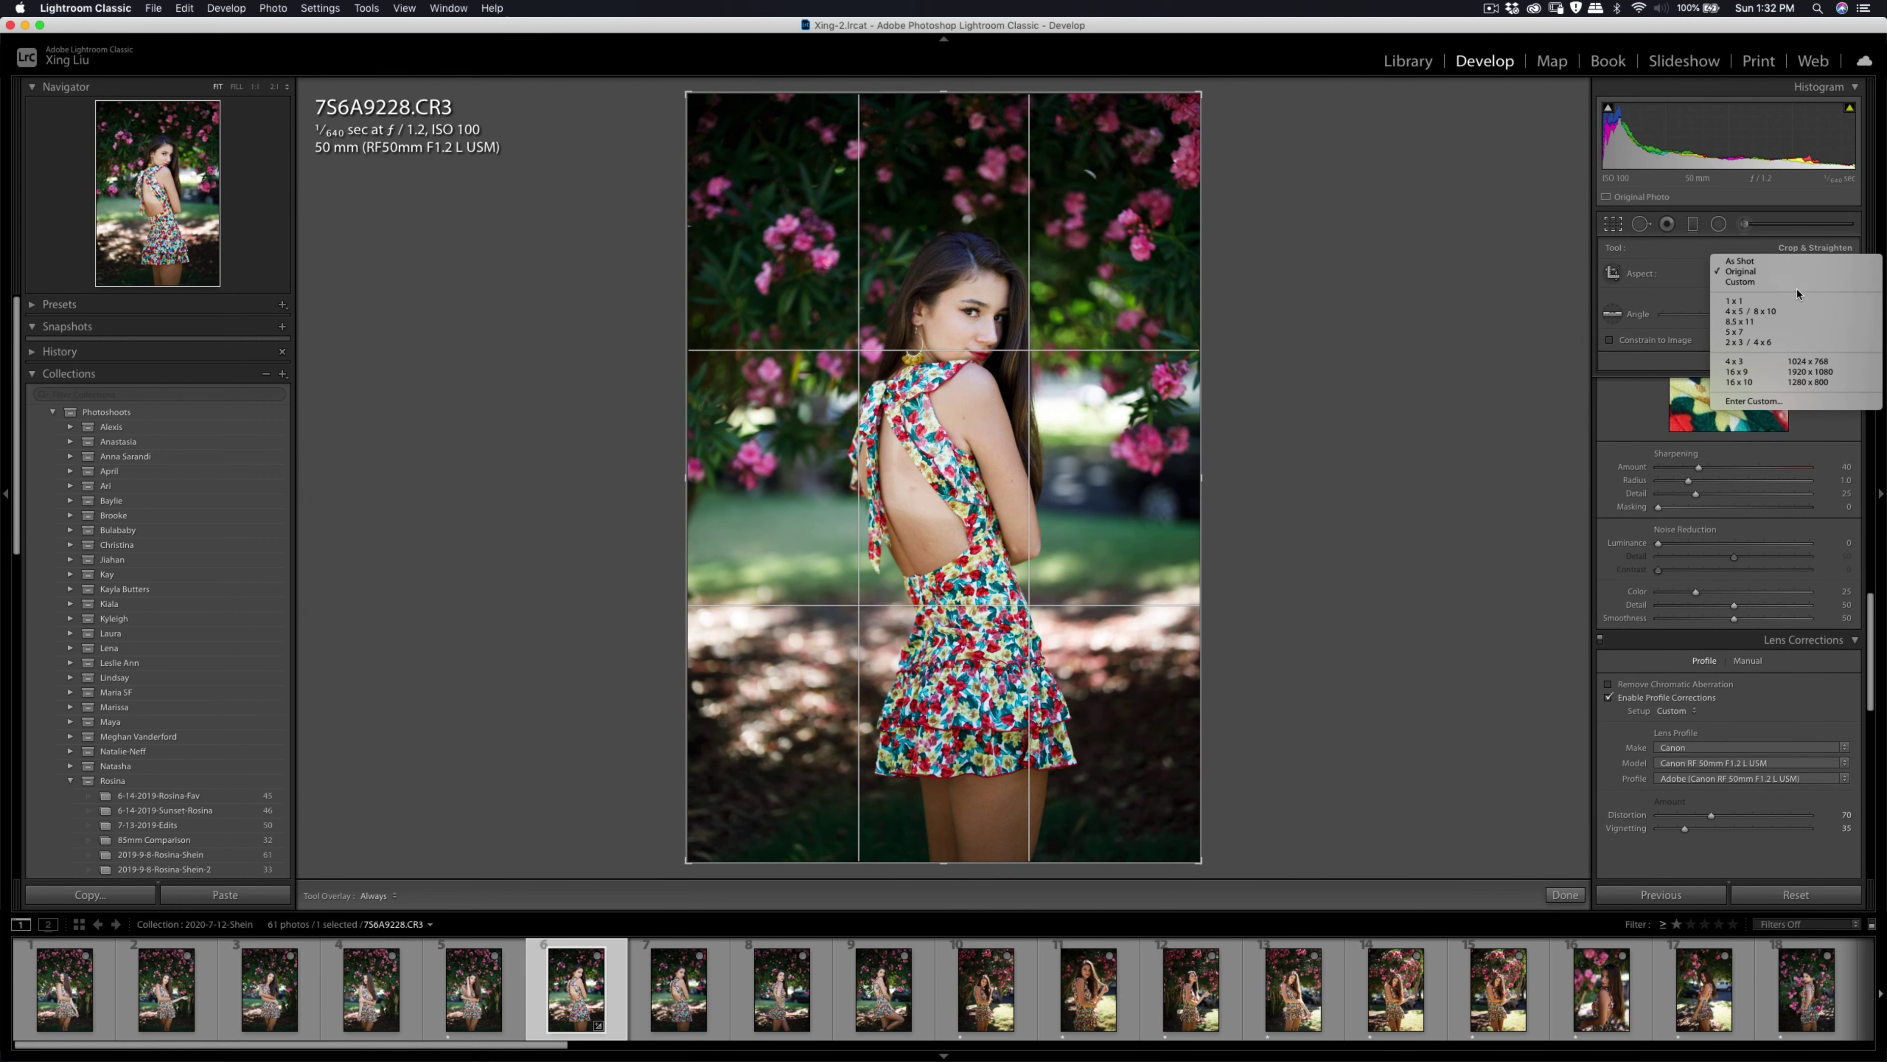
left_click(1783, 312)
scroll(1783, 521, "up", 10)
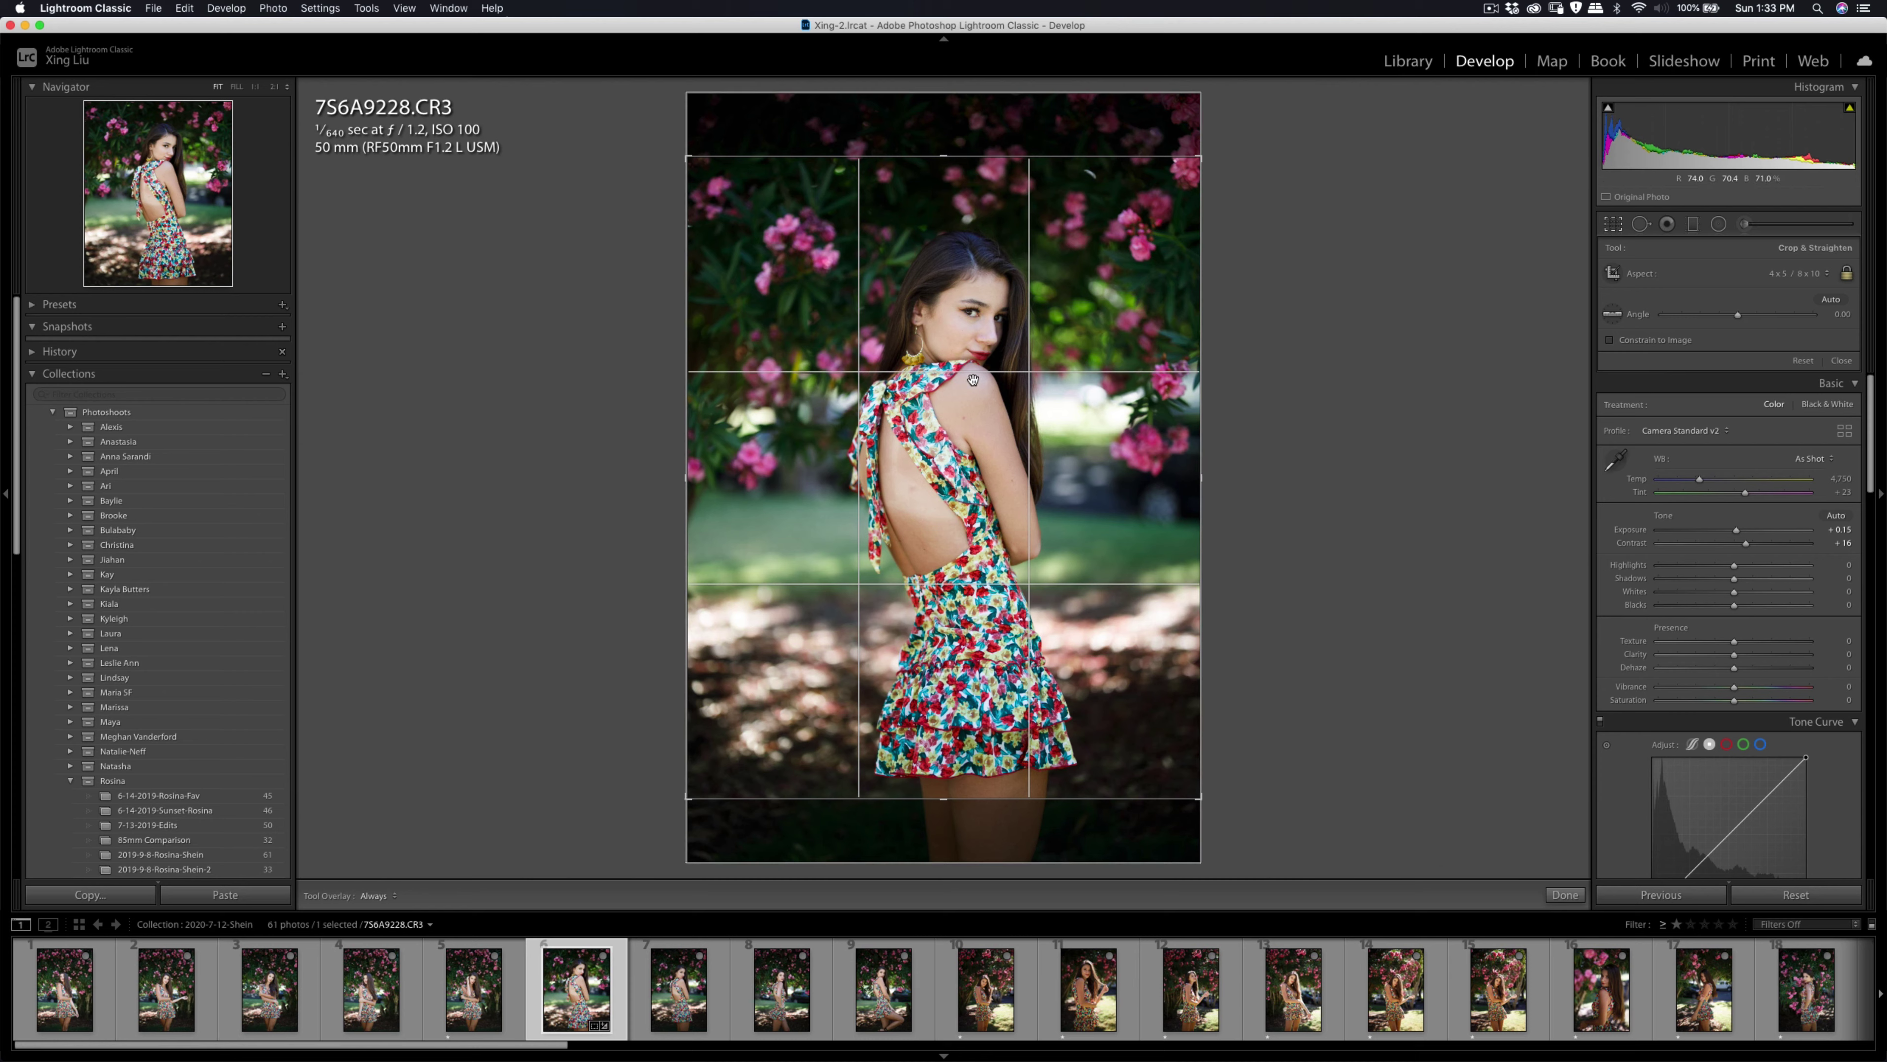
left_click_drag(689, 797, 703, 780)
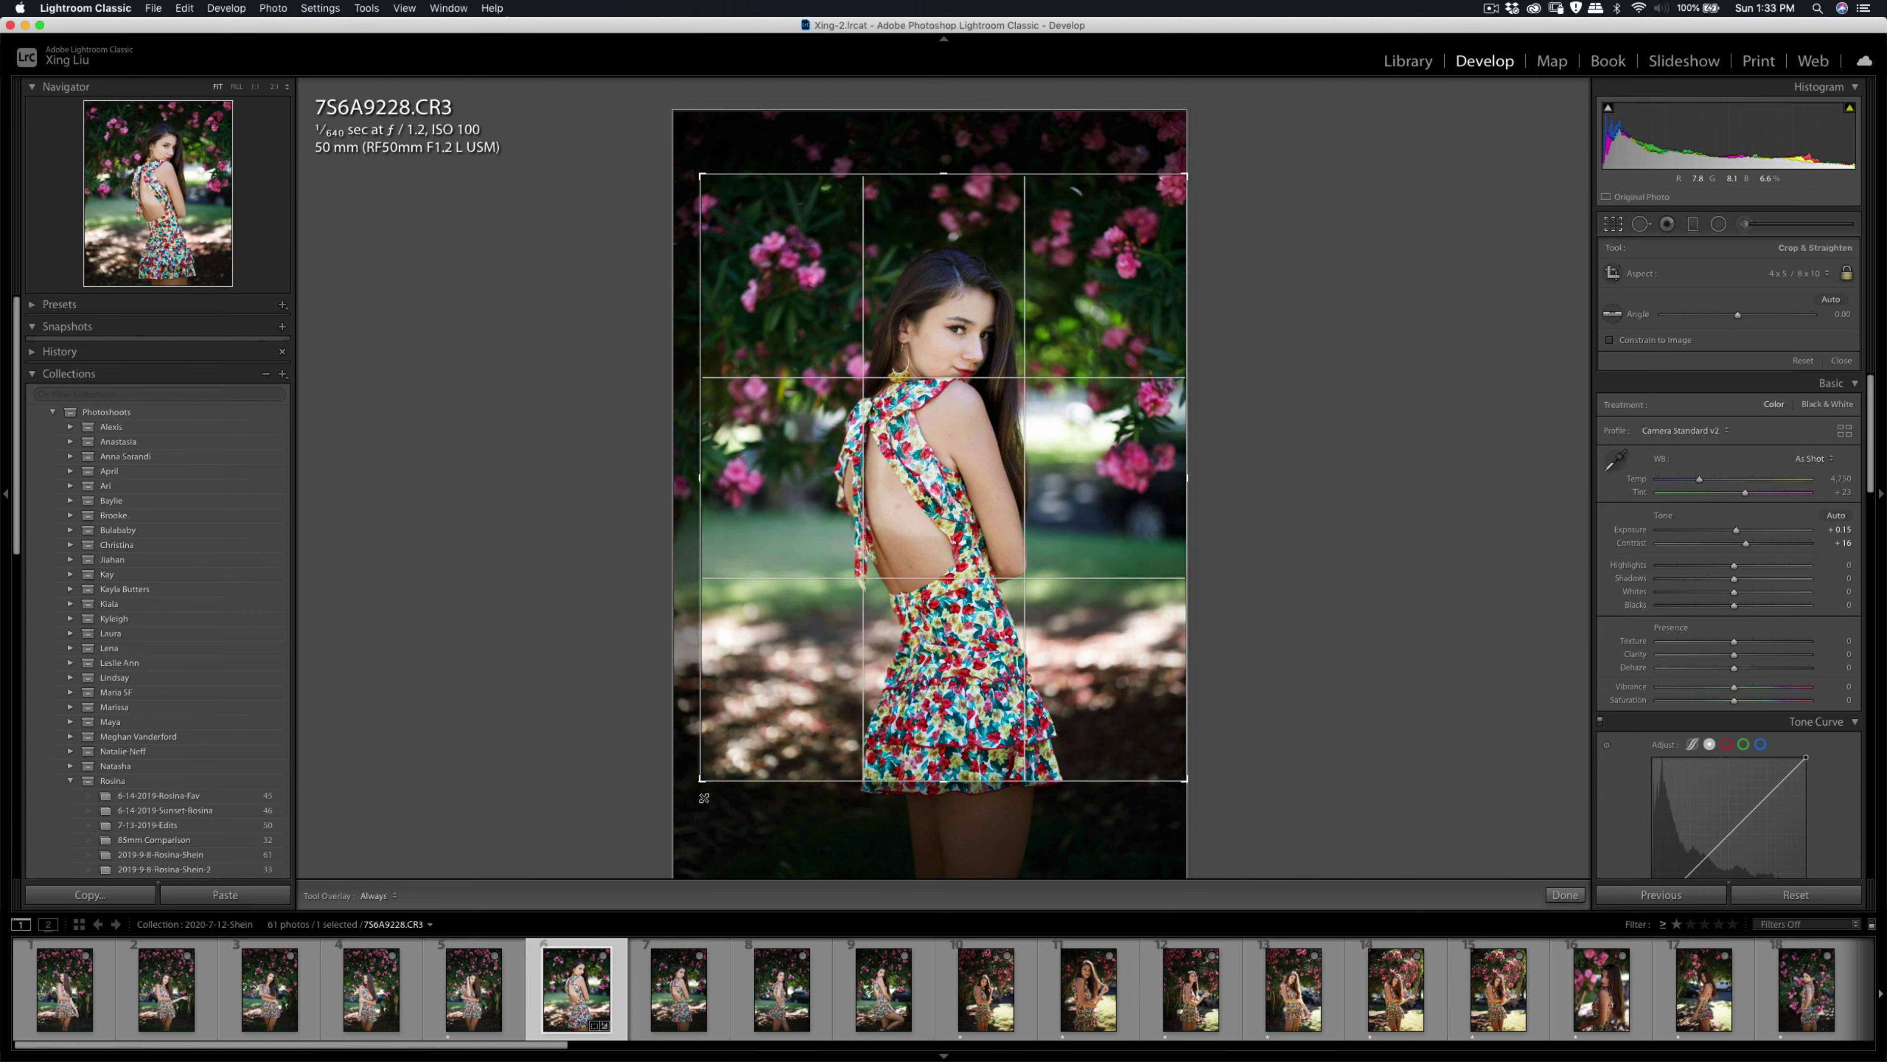
left_click_drag(842, 615, 843, 579)
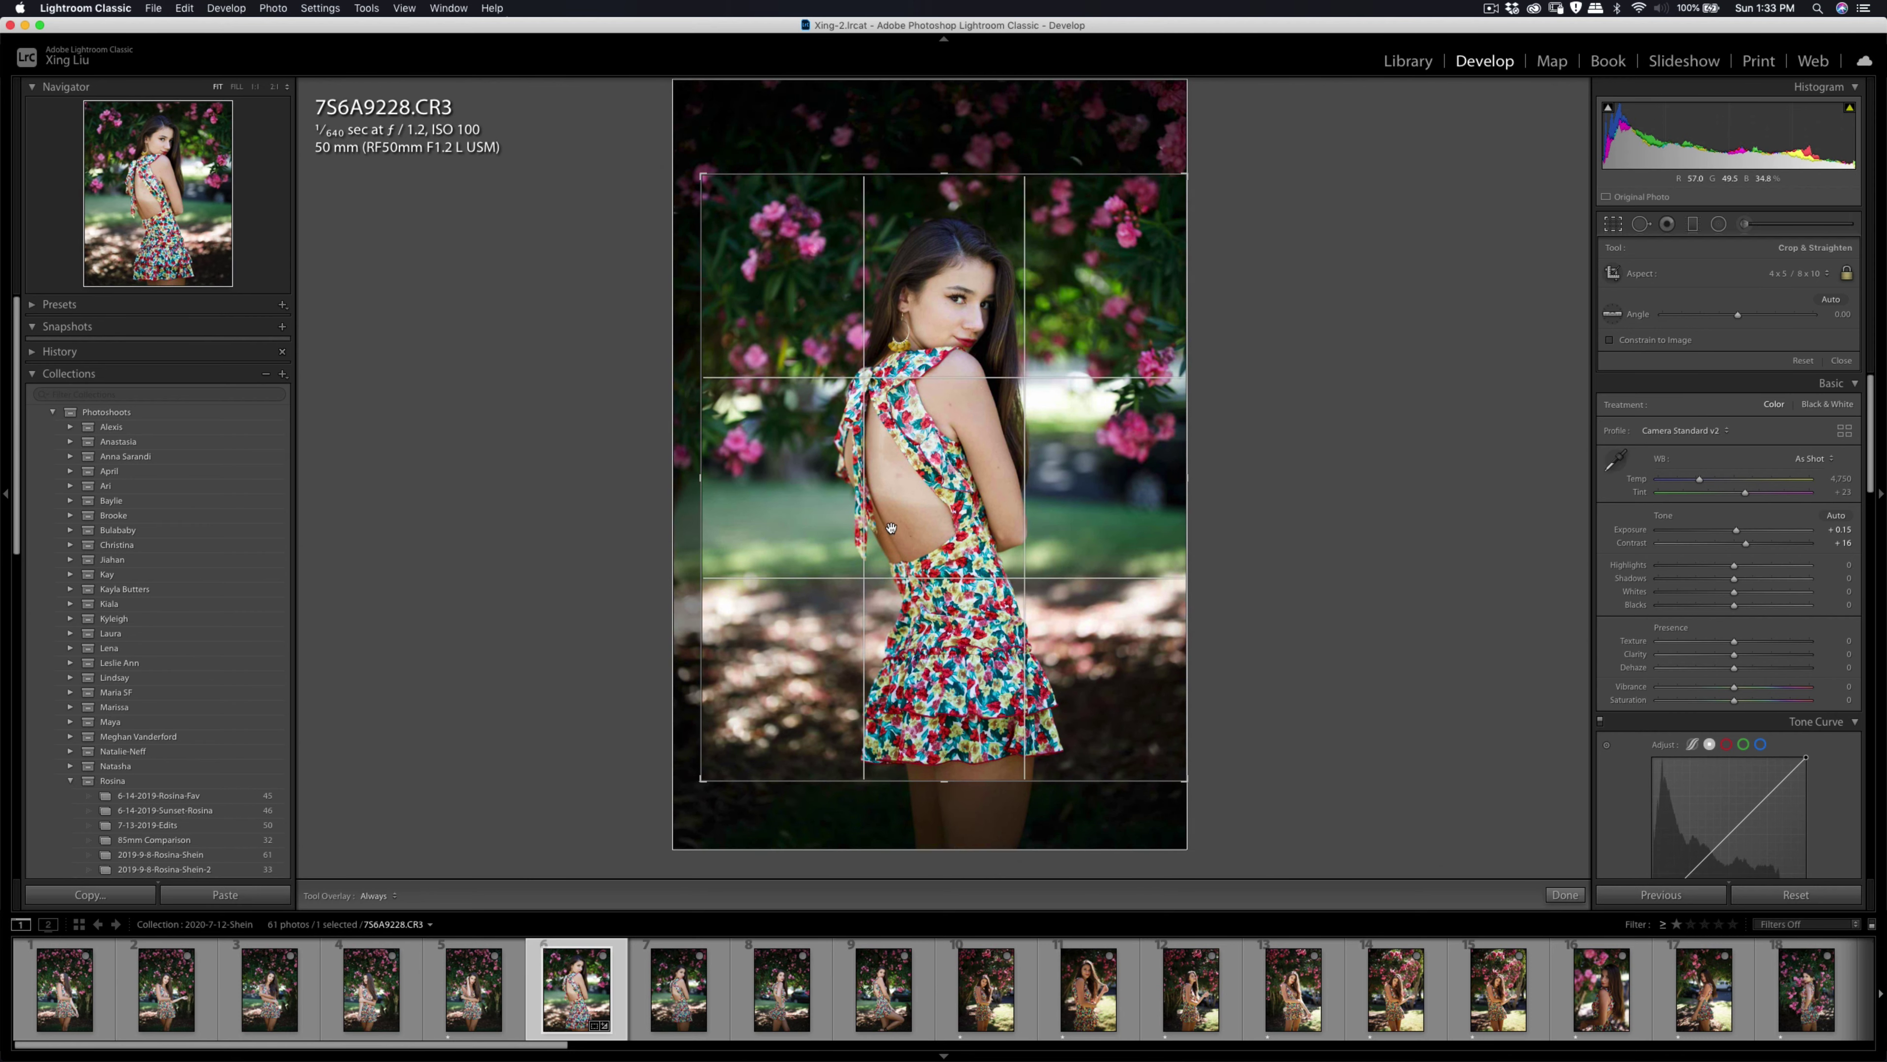
left_click_drag(893, 520, 887, 510)
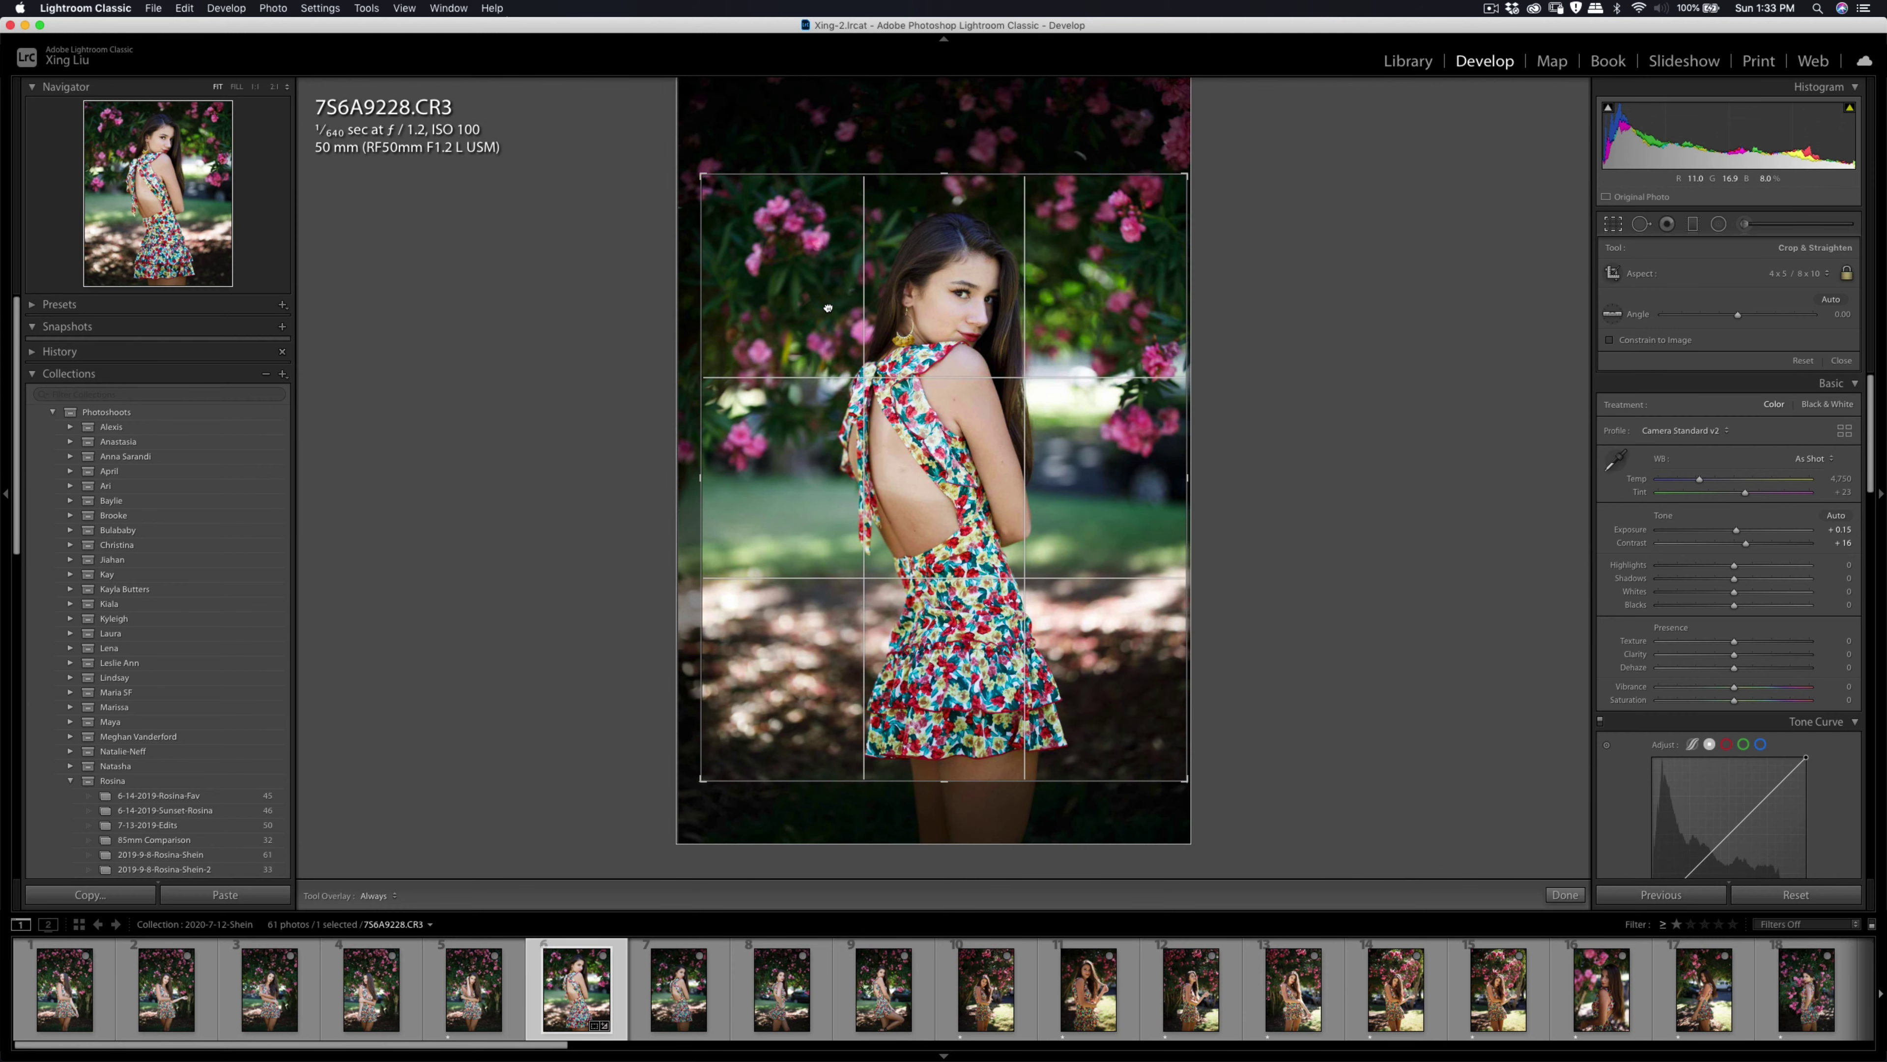
key("Return")
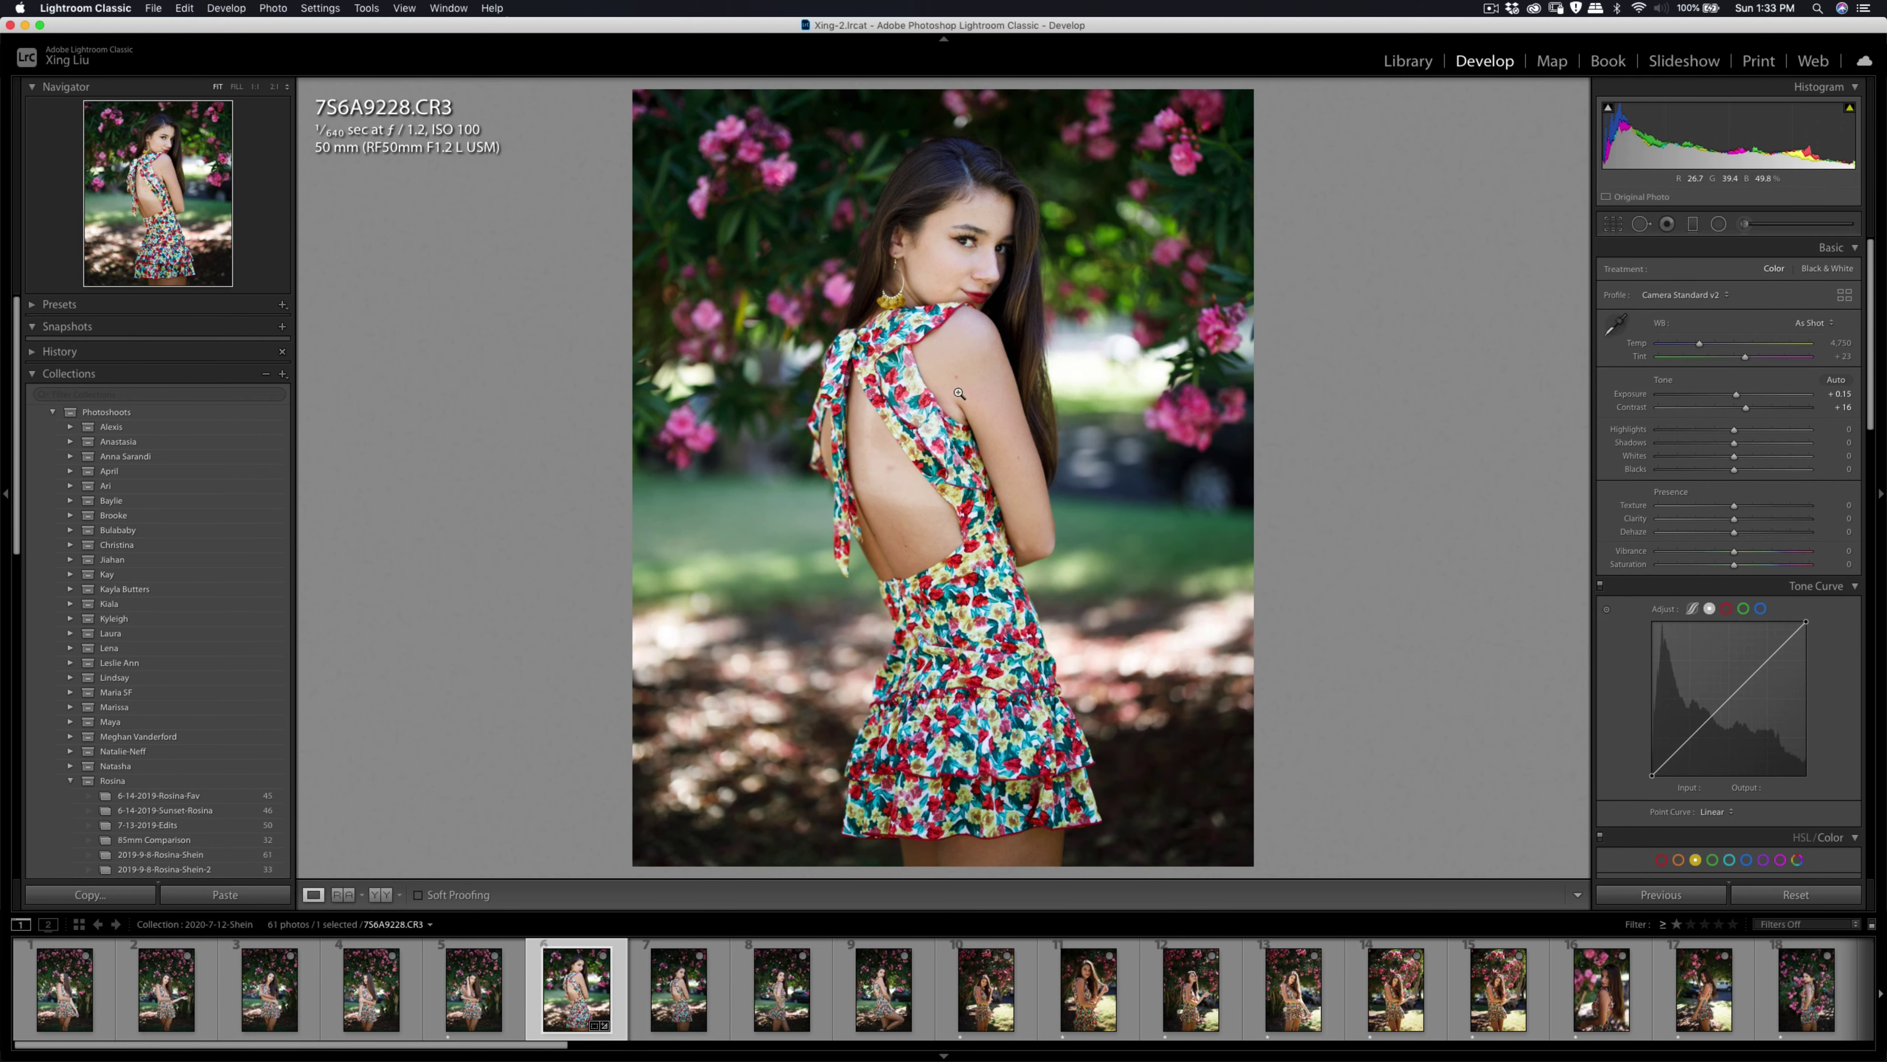
Refine the crop's framing to leave slightly more space above the woman's head.
key("r")
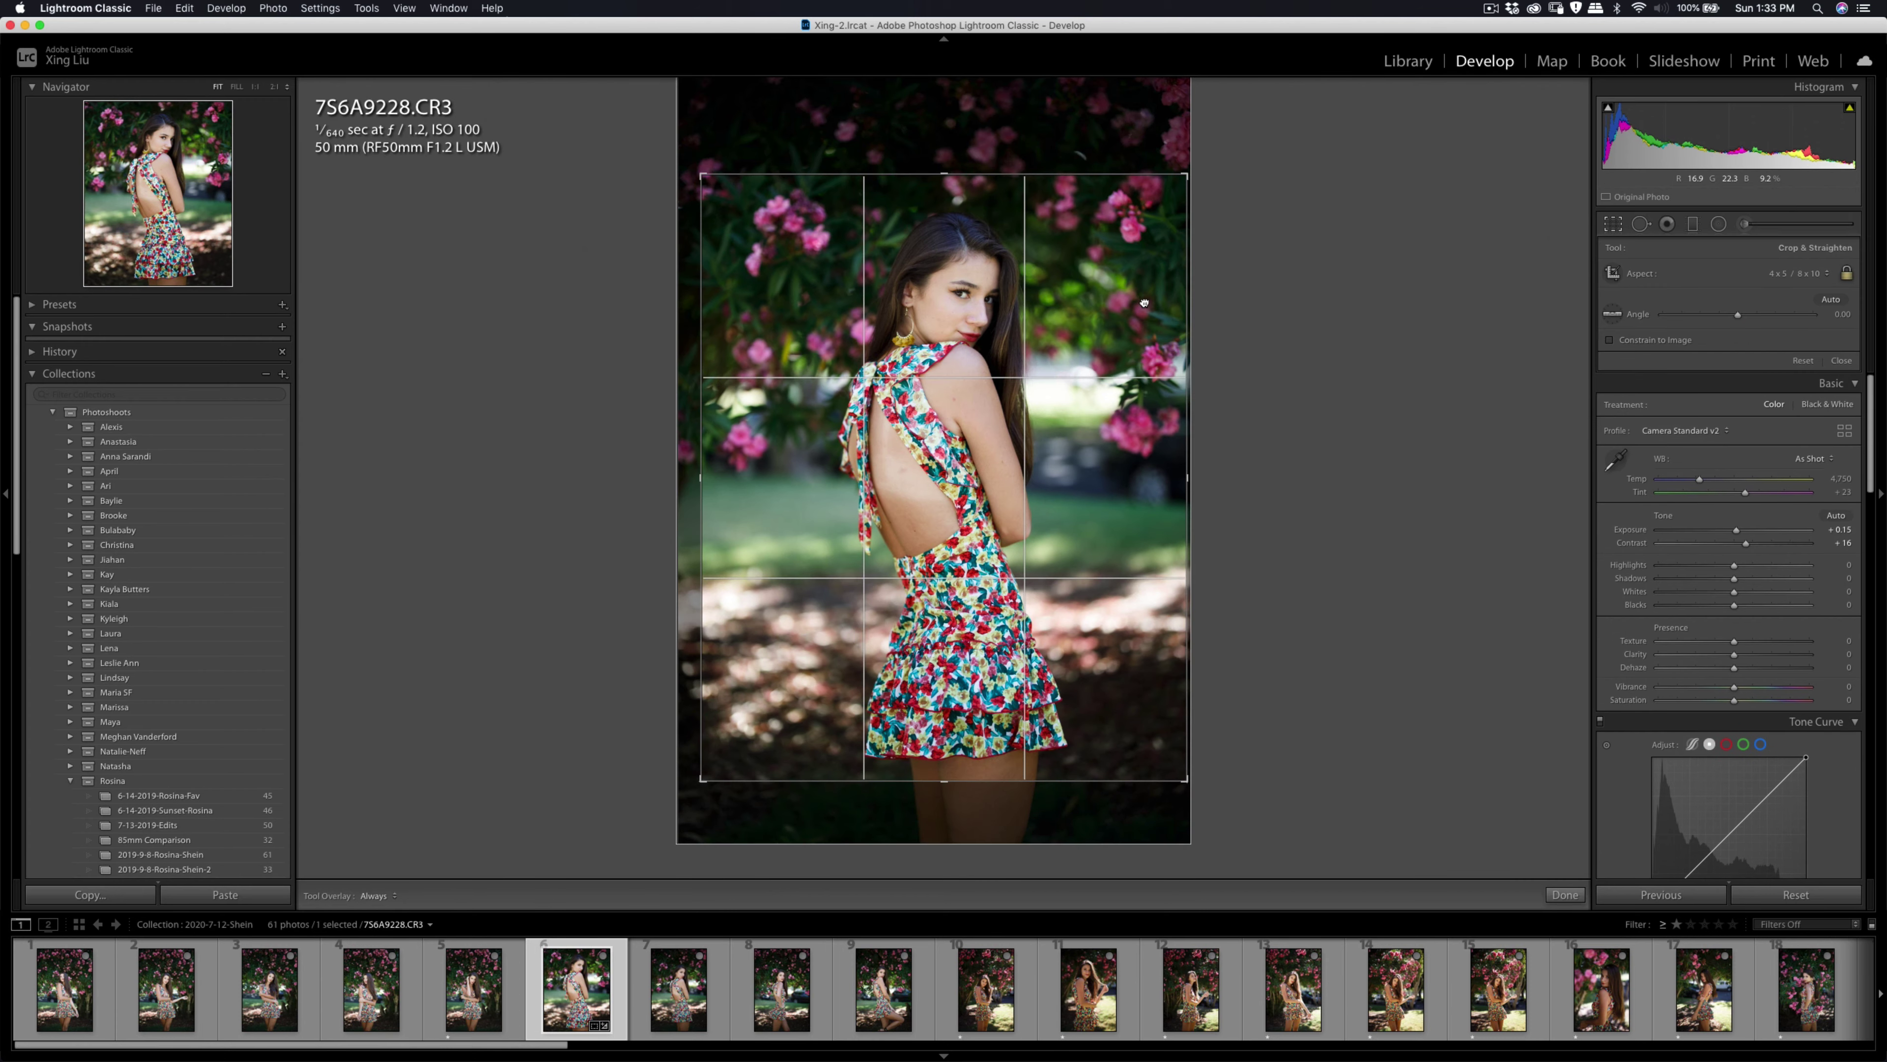
left_click_drag(1145, 305, 1144, 307)
key("Return")
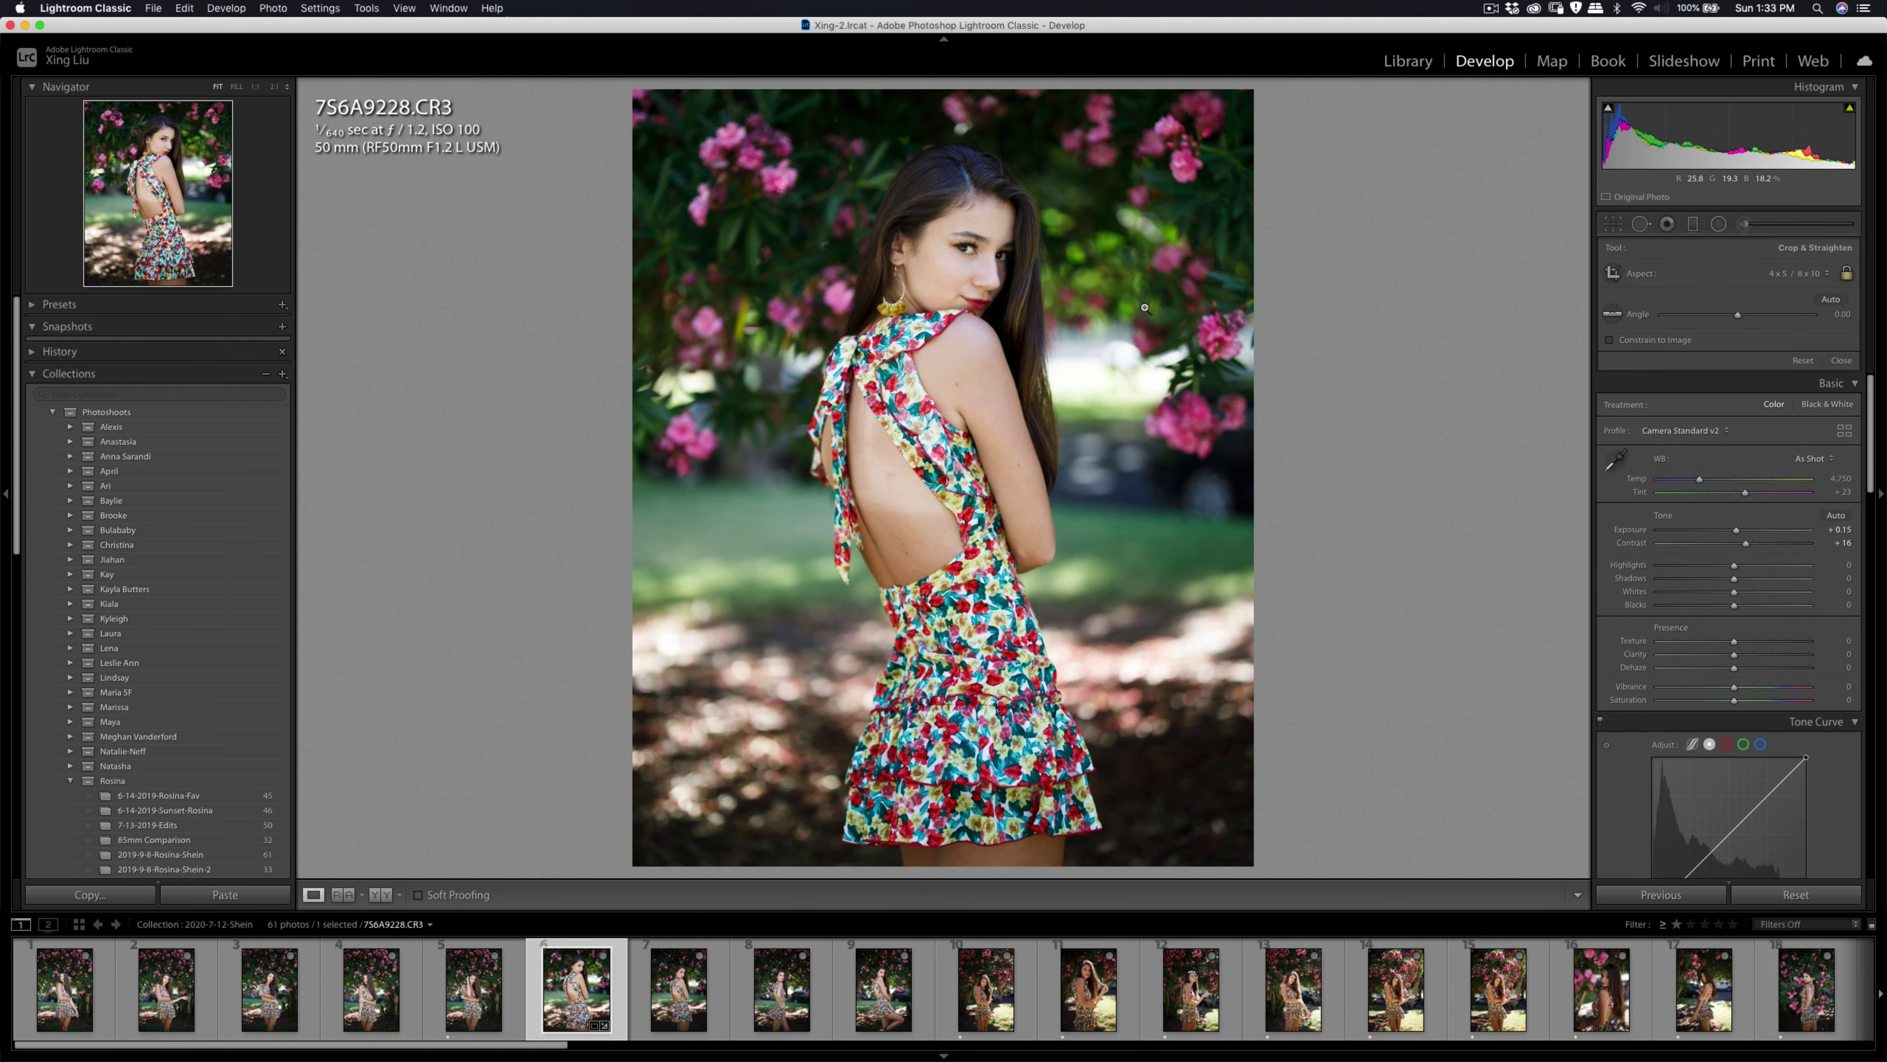
key("r")
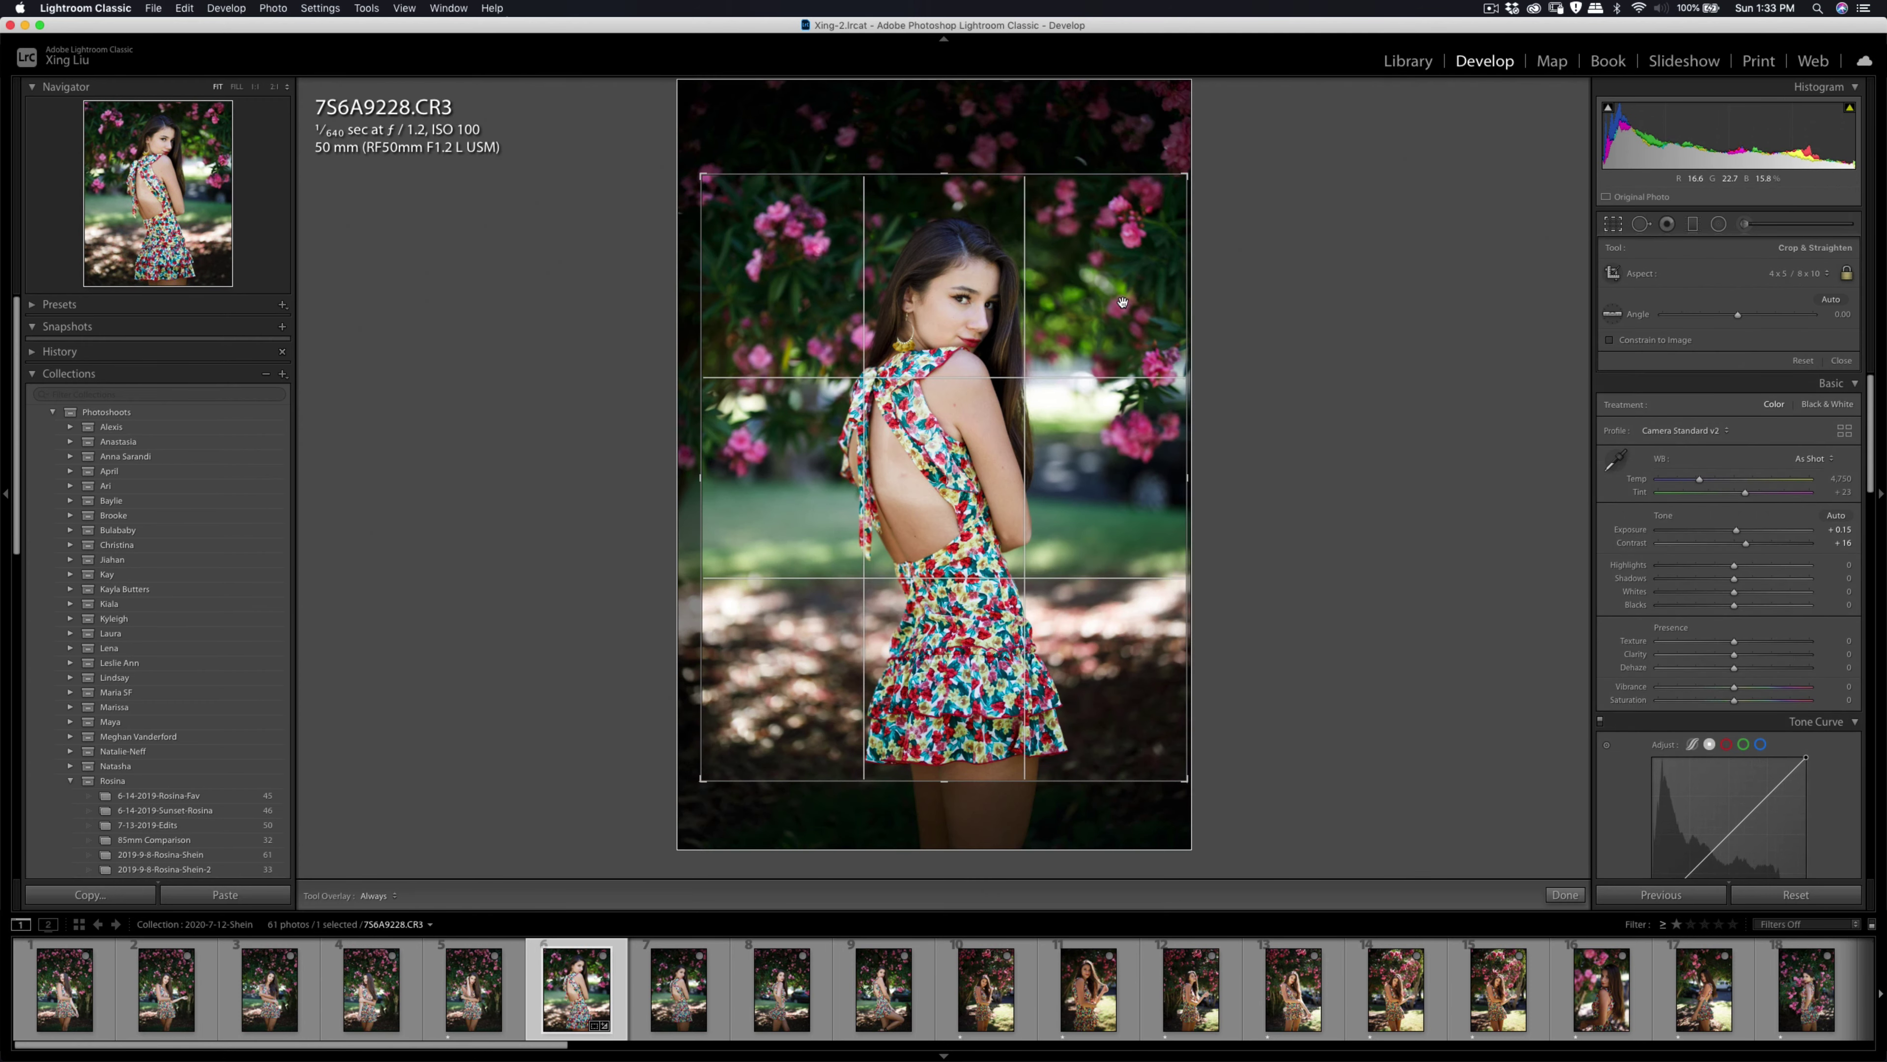
key("Return")
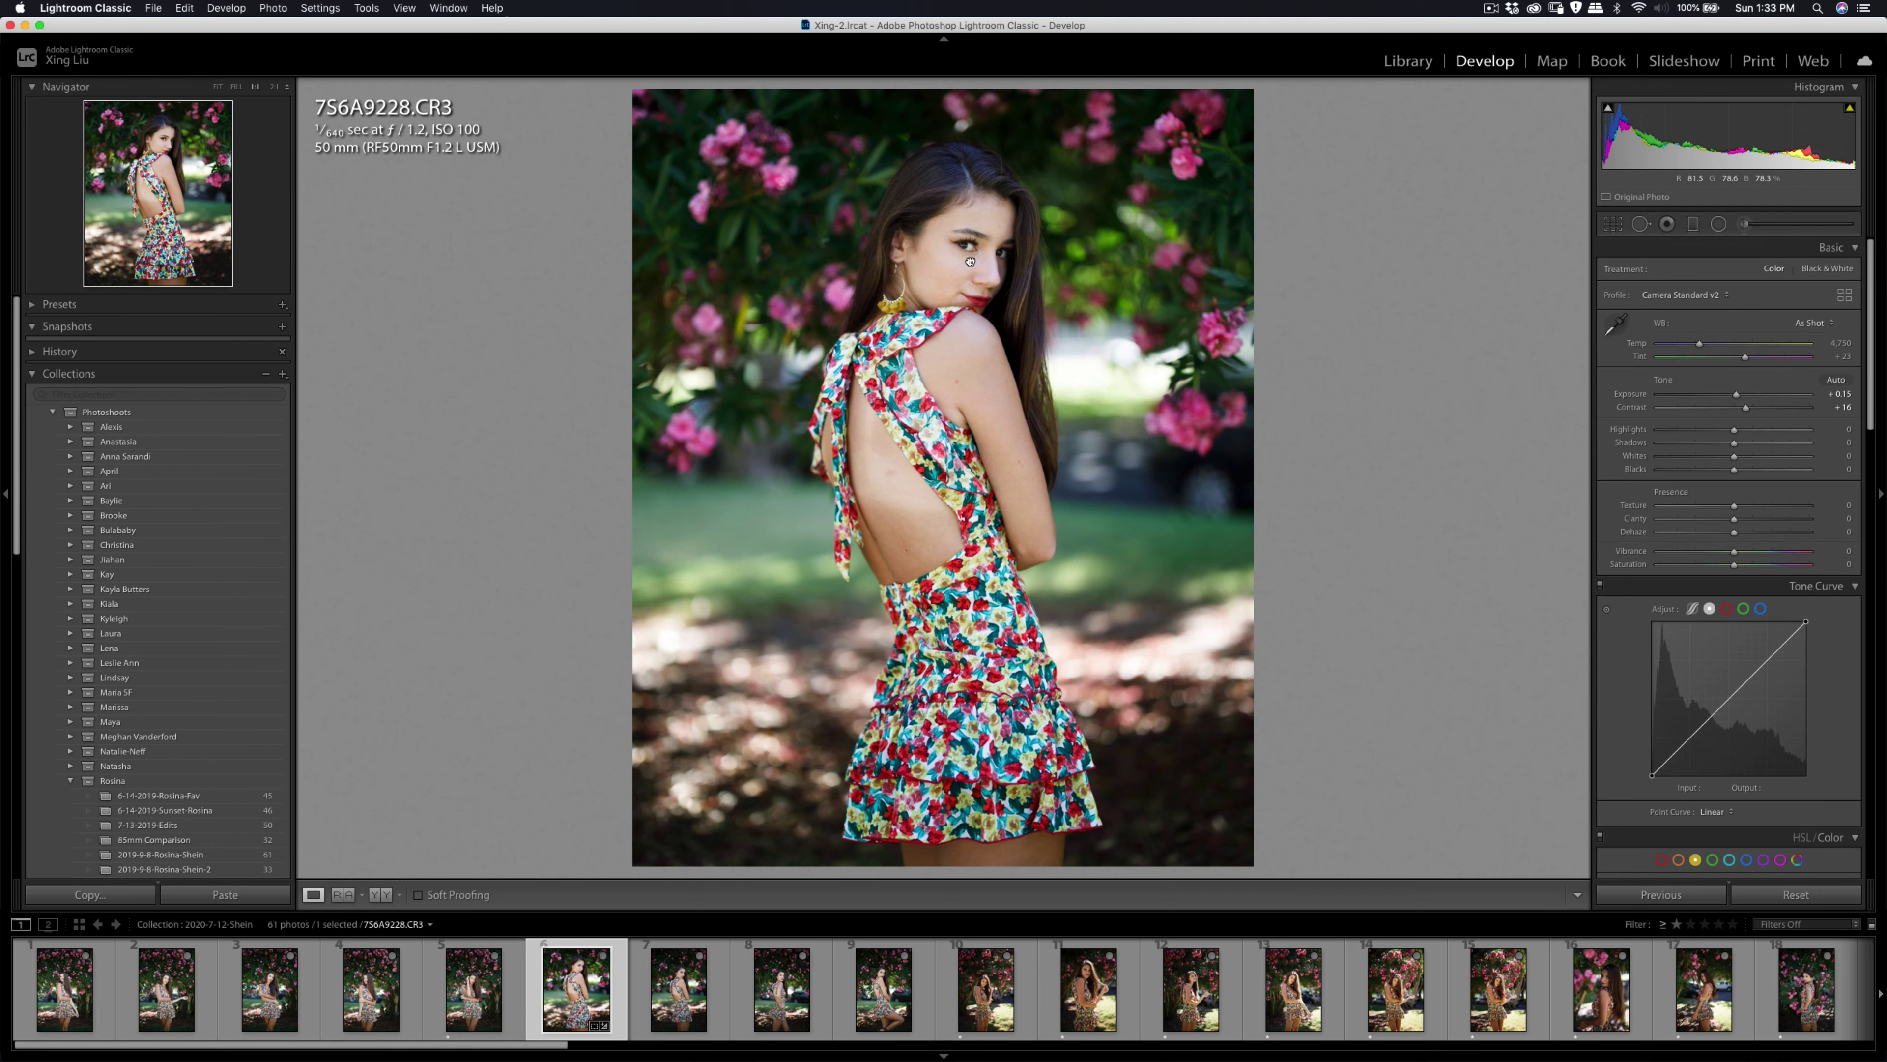
Brush the cheek below her eye with a Shadows adjustment of amount 12, and change the brush effect to Soften Skin (Lite).
left_click(973, 265)
left_click_drag(965, 275, 959, 474)
key("k")
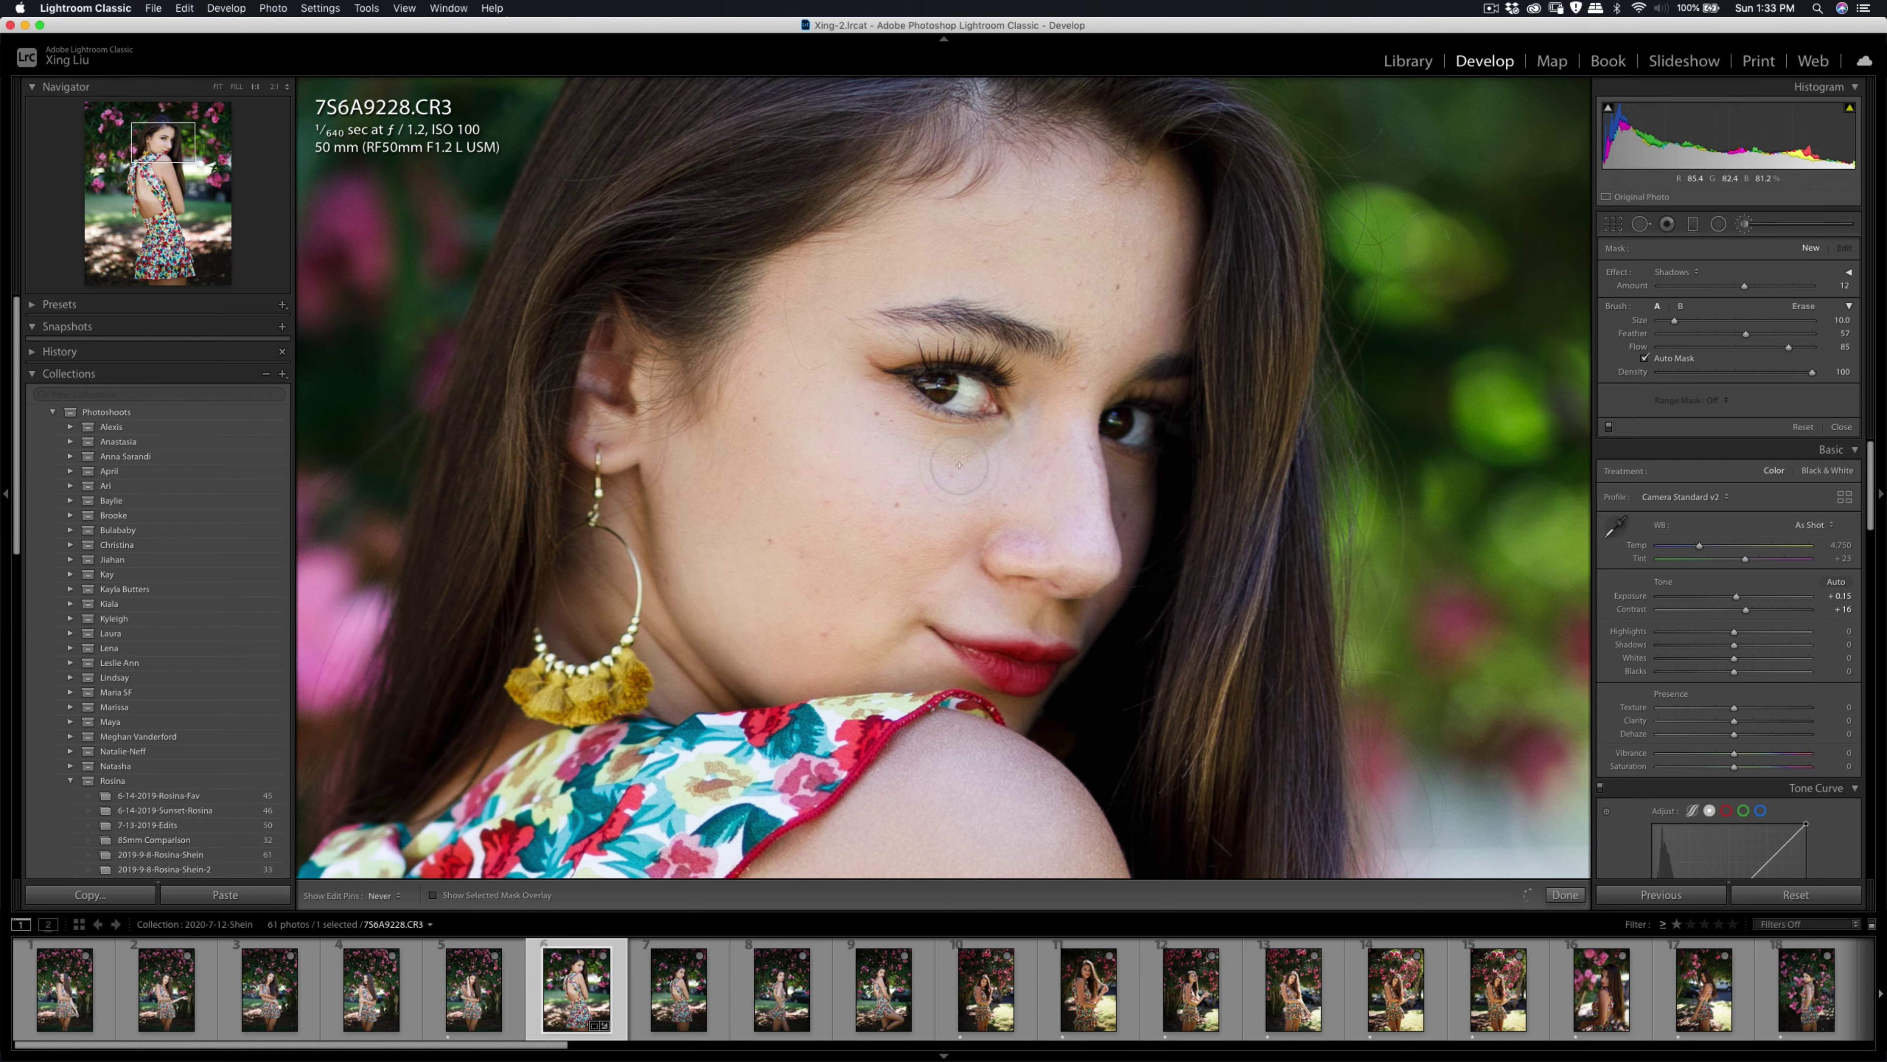
left_click_drag(908, 461, 1028, 431)
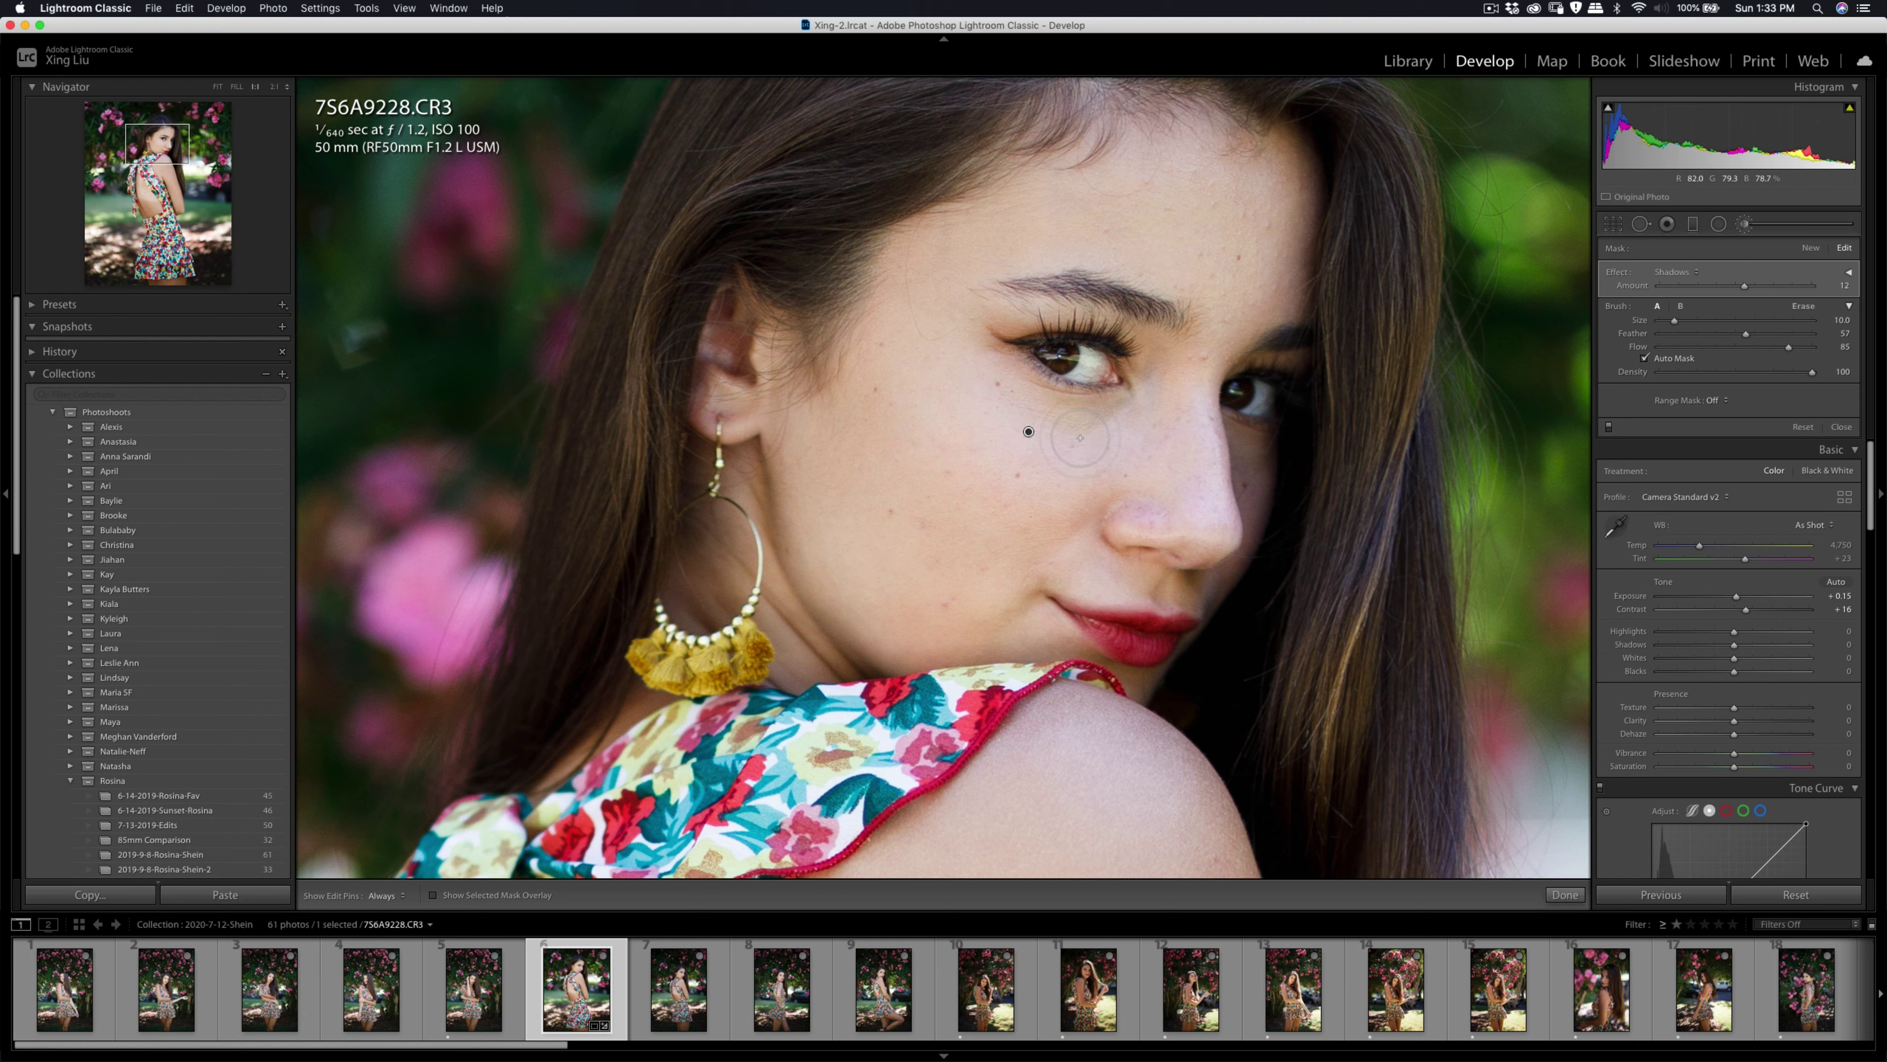
key("h")
key("h")
left_click(1675, 271)
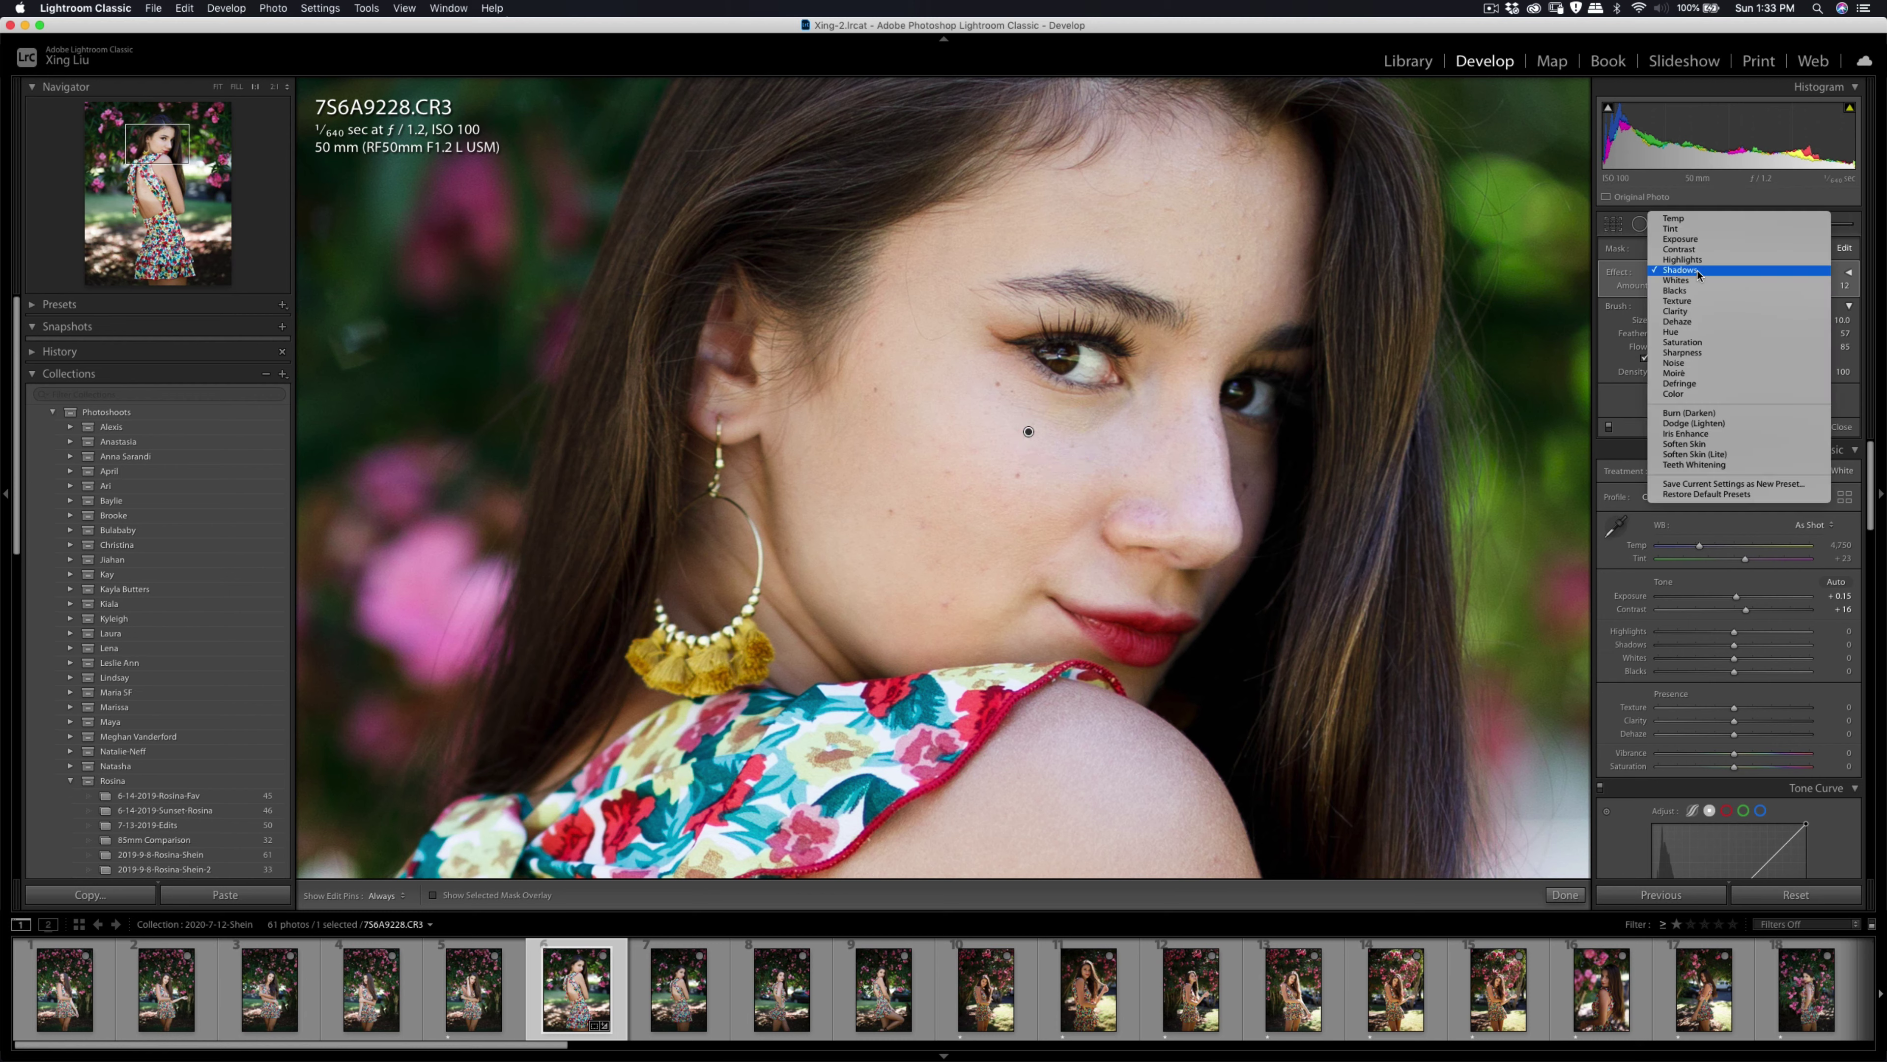
left_click(1697, 455)
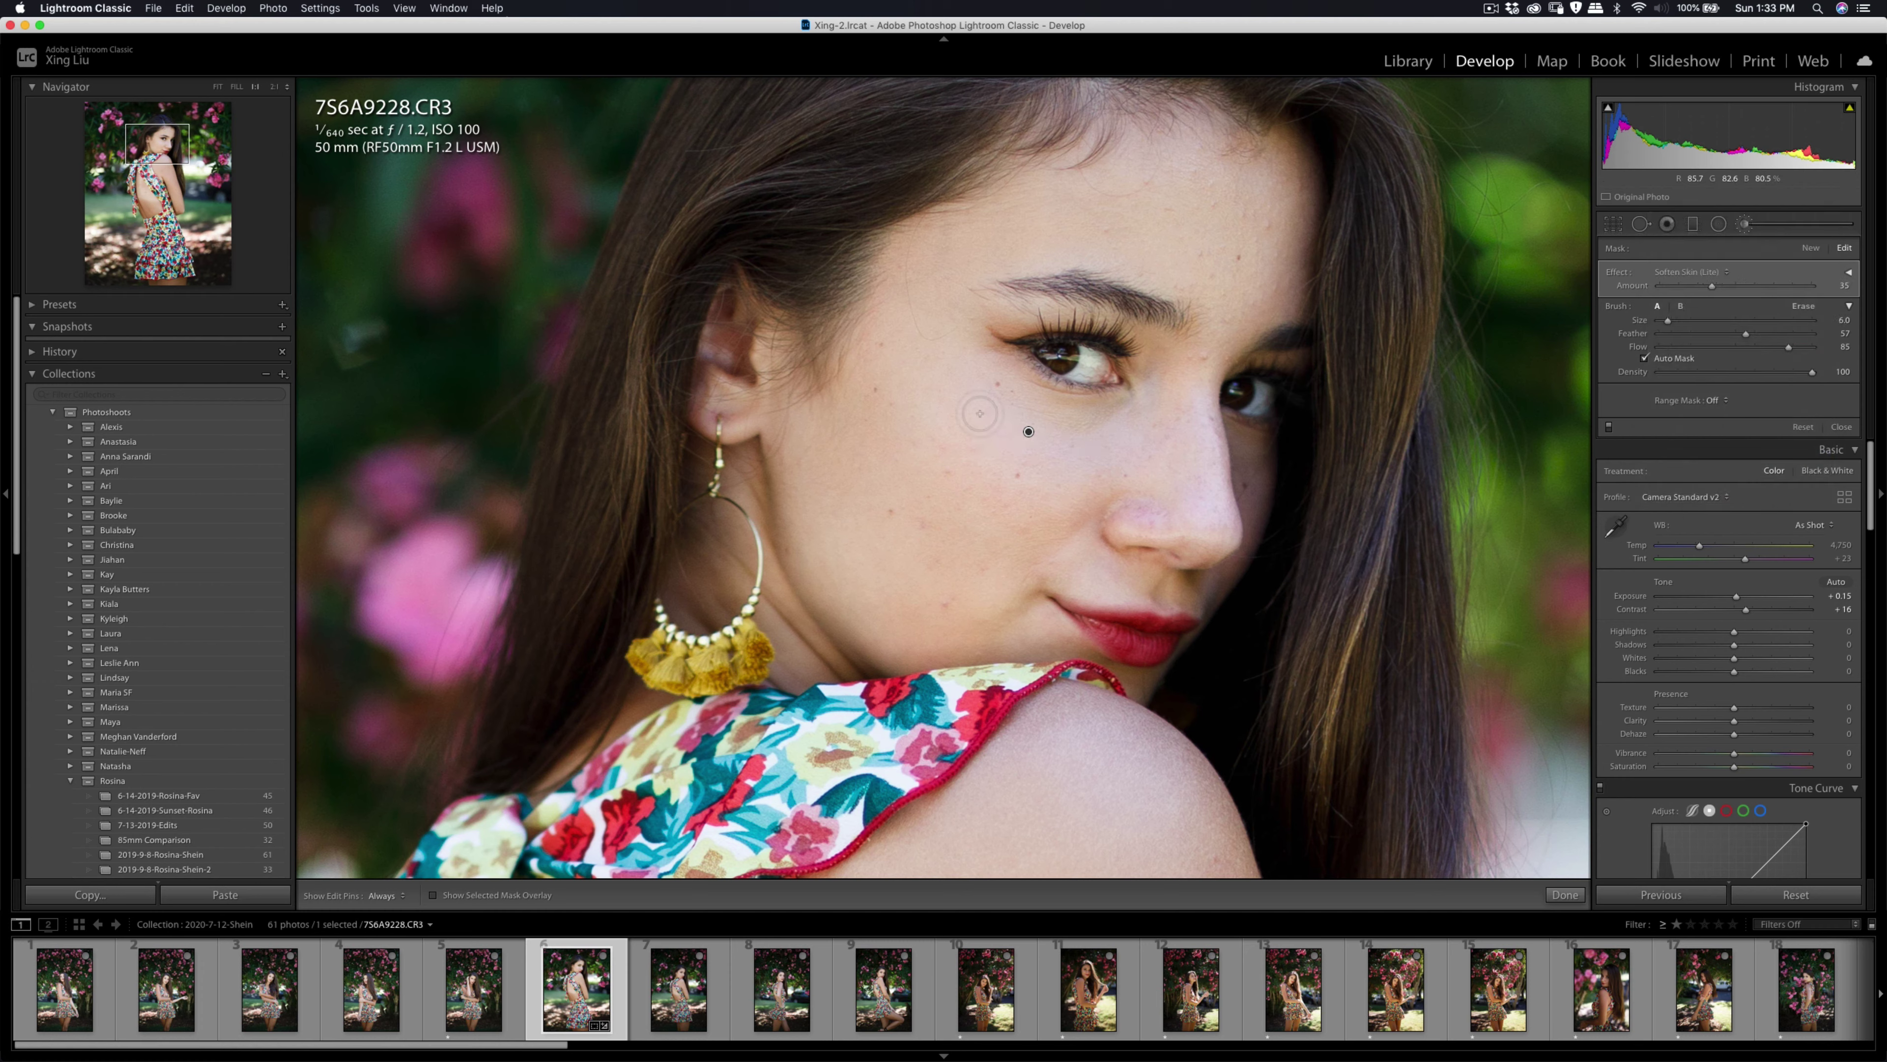
key("h")
key("q")
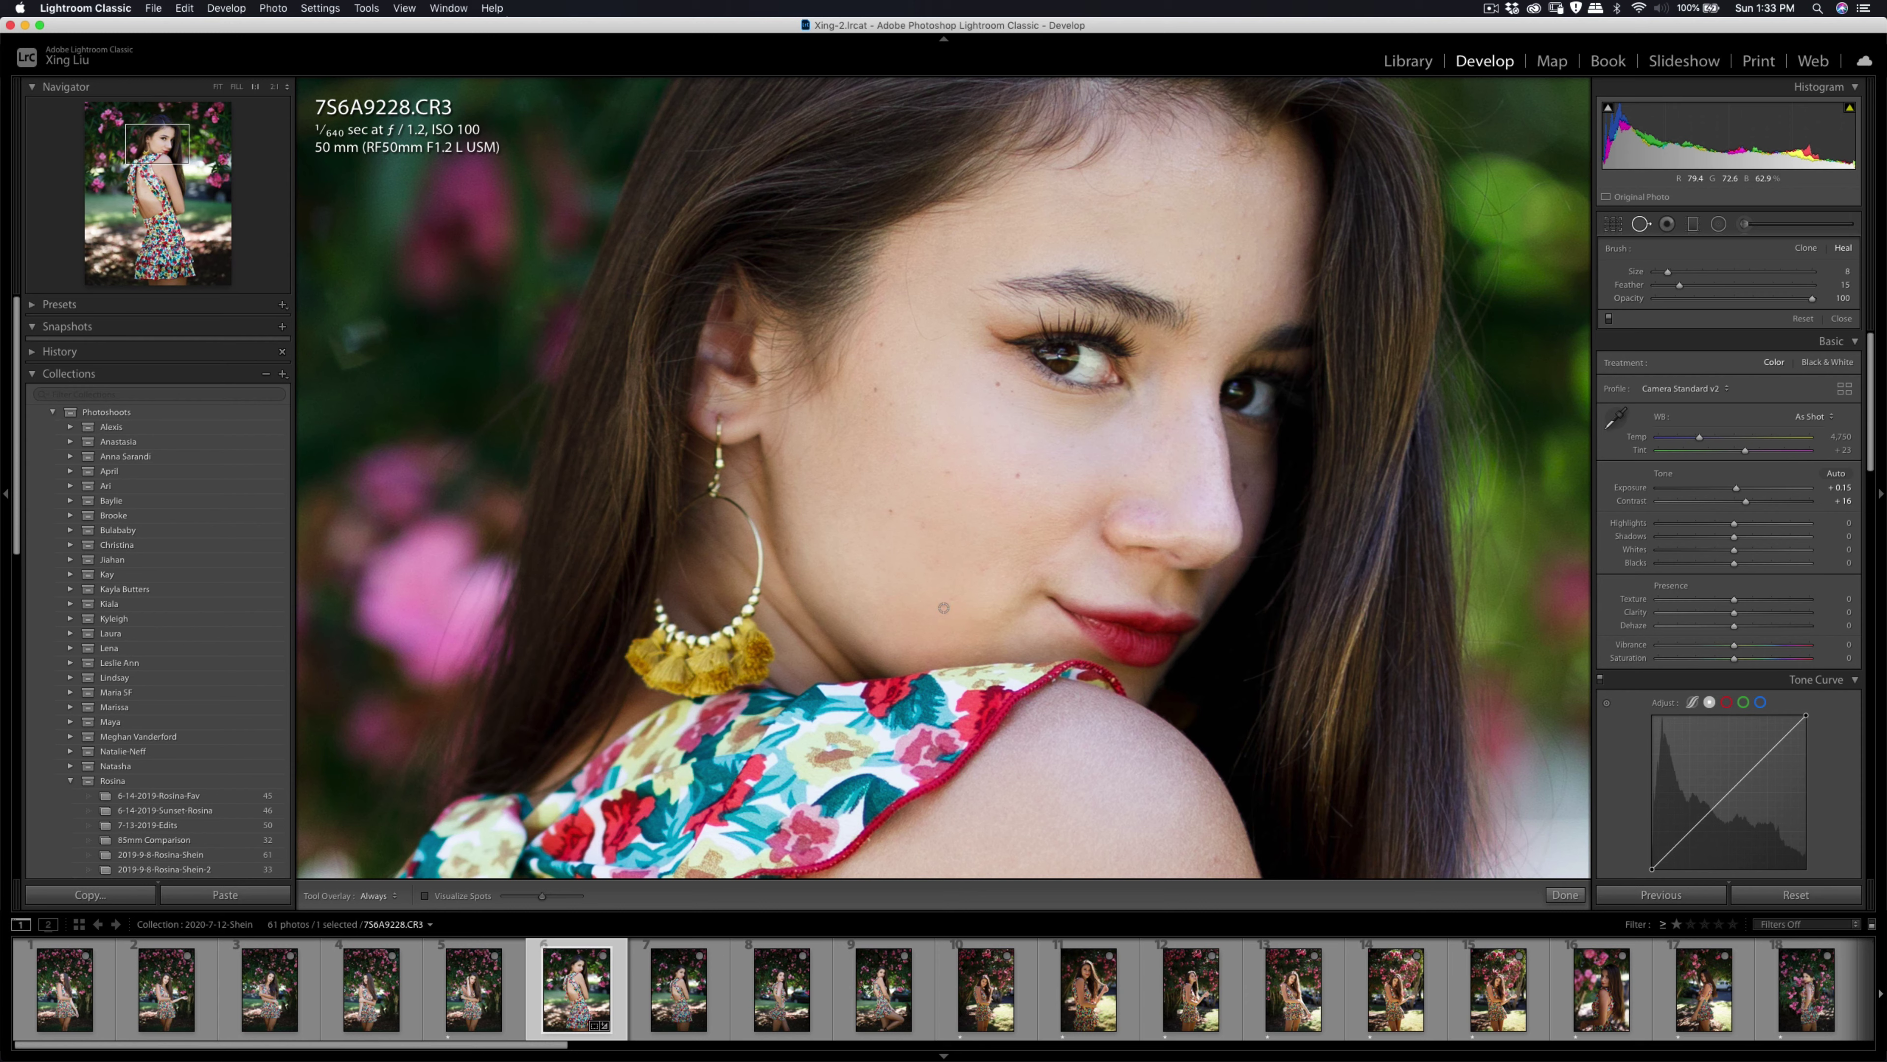
key("q")
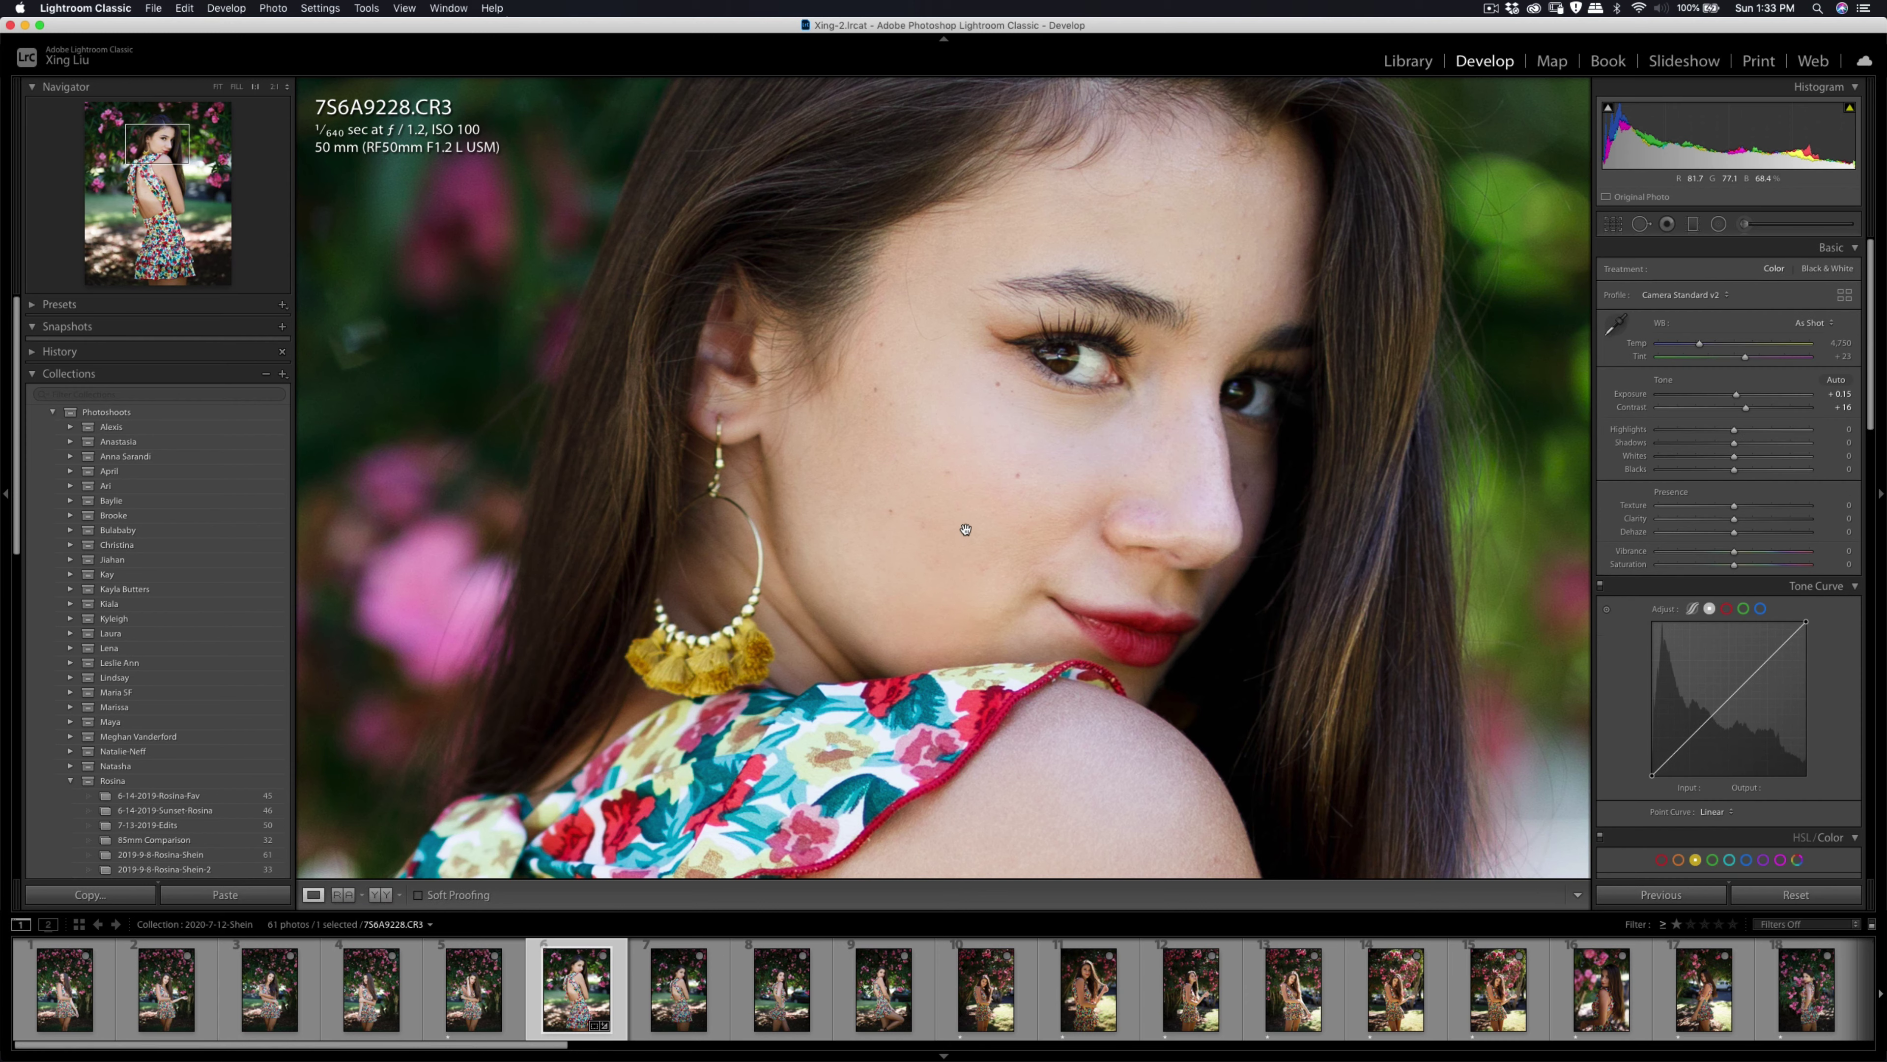
key("q")
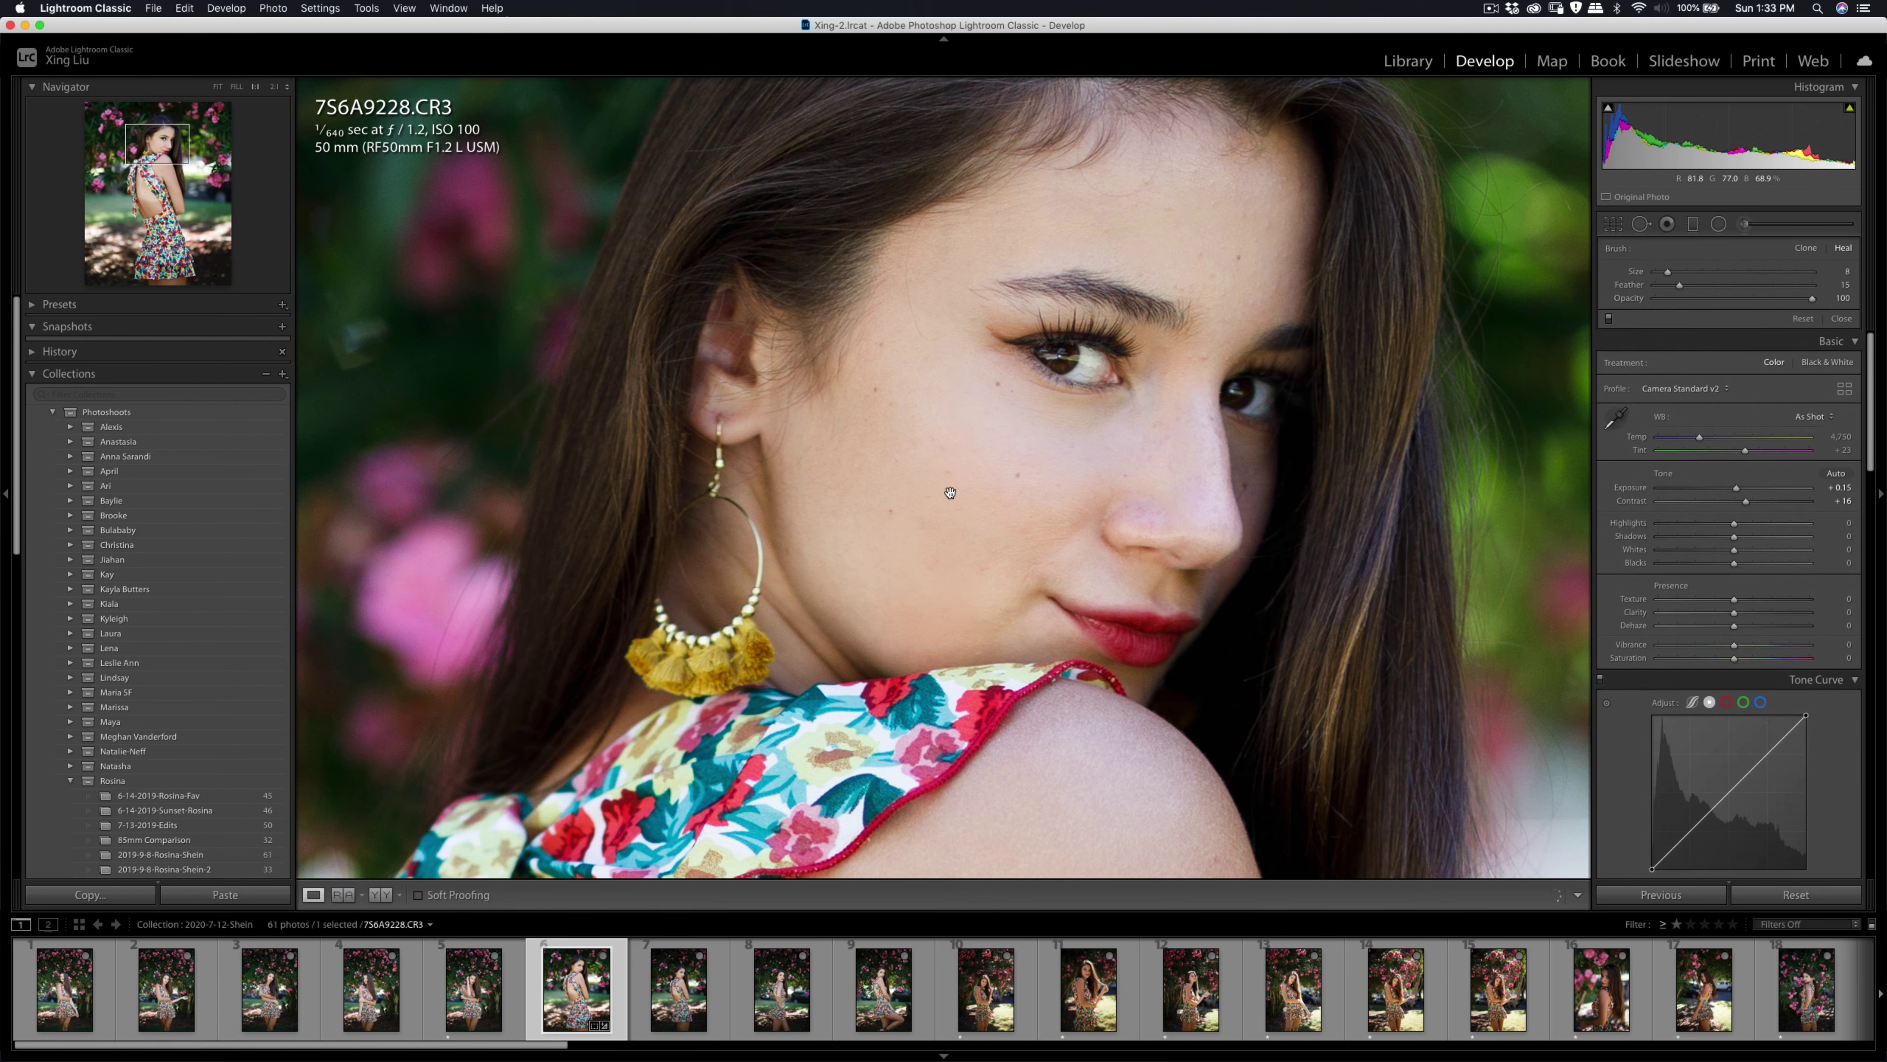
key("q")
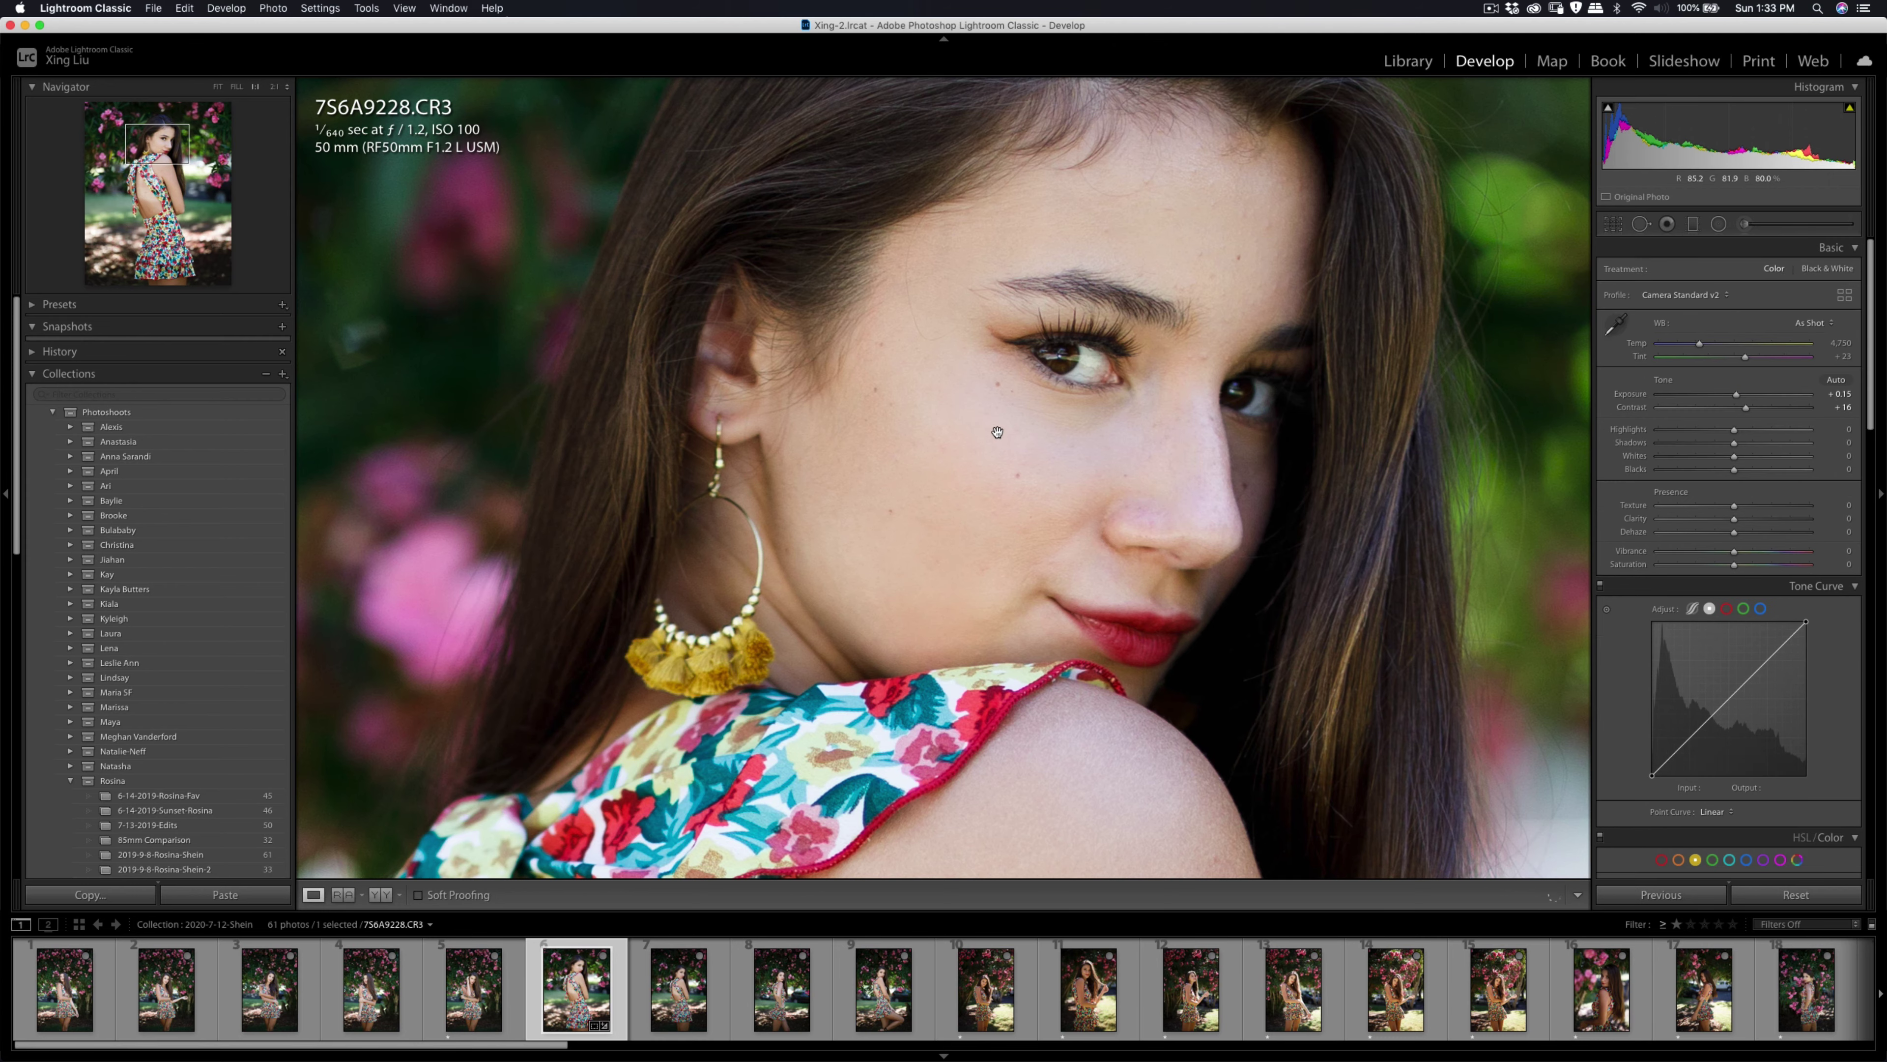
left_click(1017, 490)
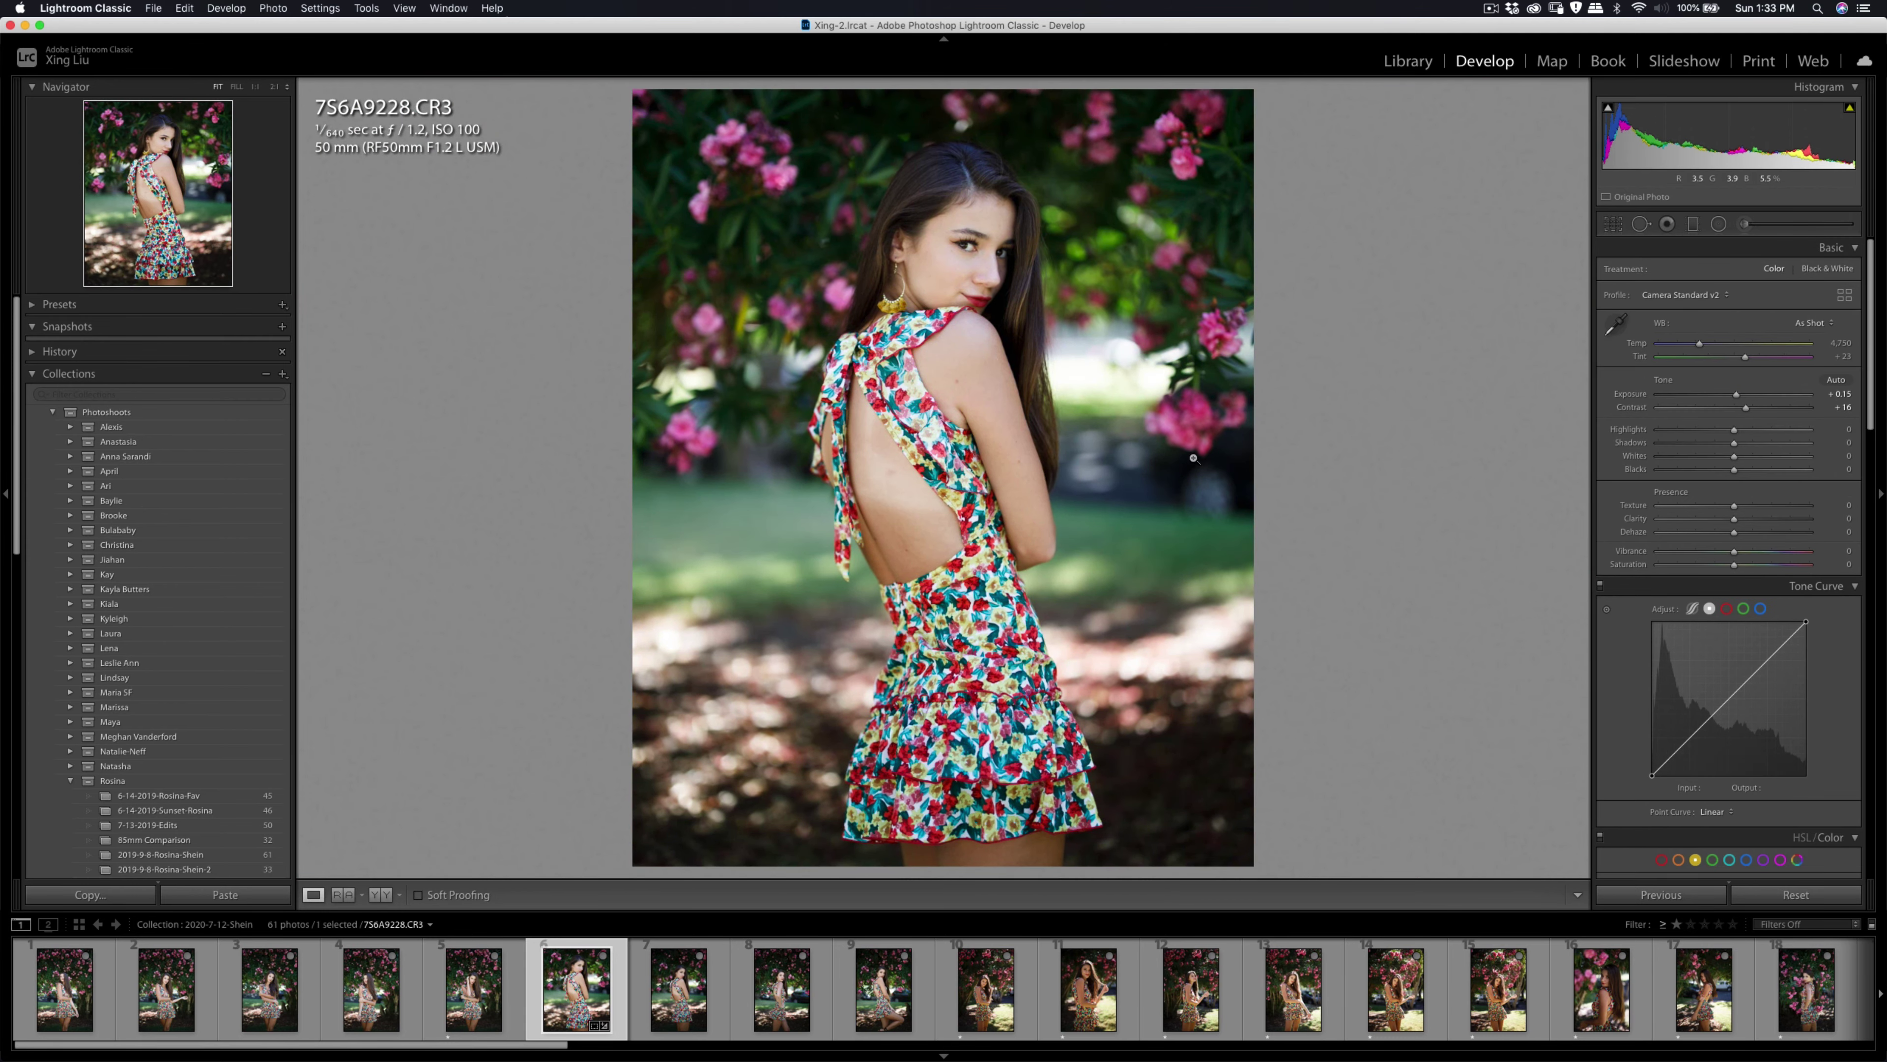
Heal the small blemish on the back of the woman's shoulder using Spot Removal in Heal mode at size 8.
left_click(986, 396)
key("q")
left_click_drag(939, 364, 957, 391)
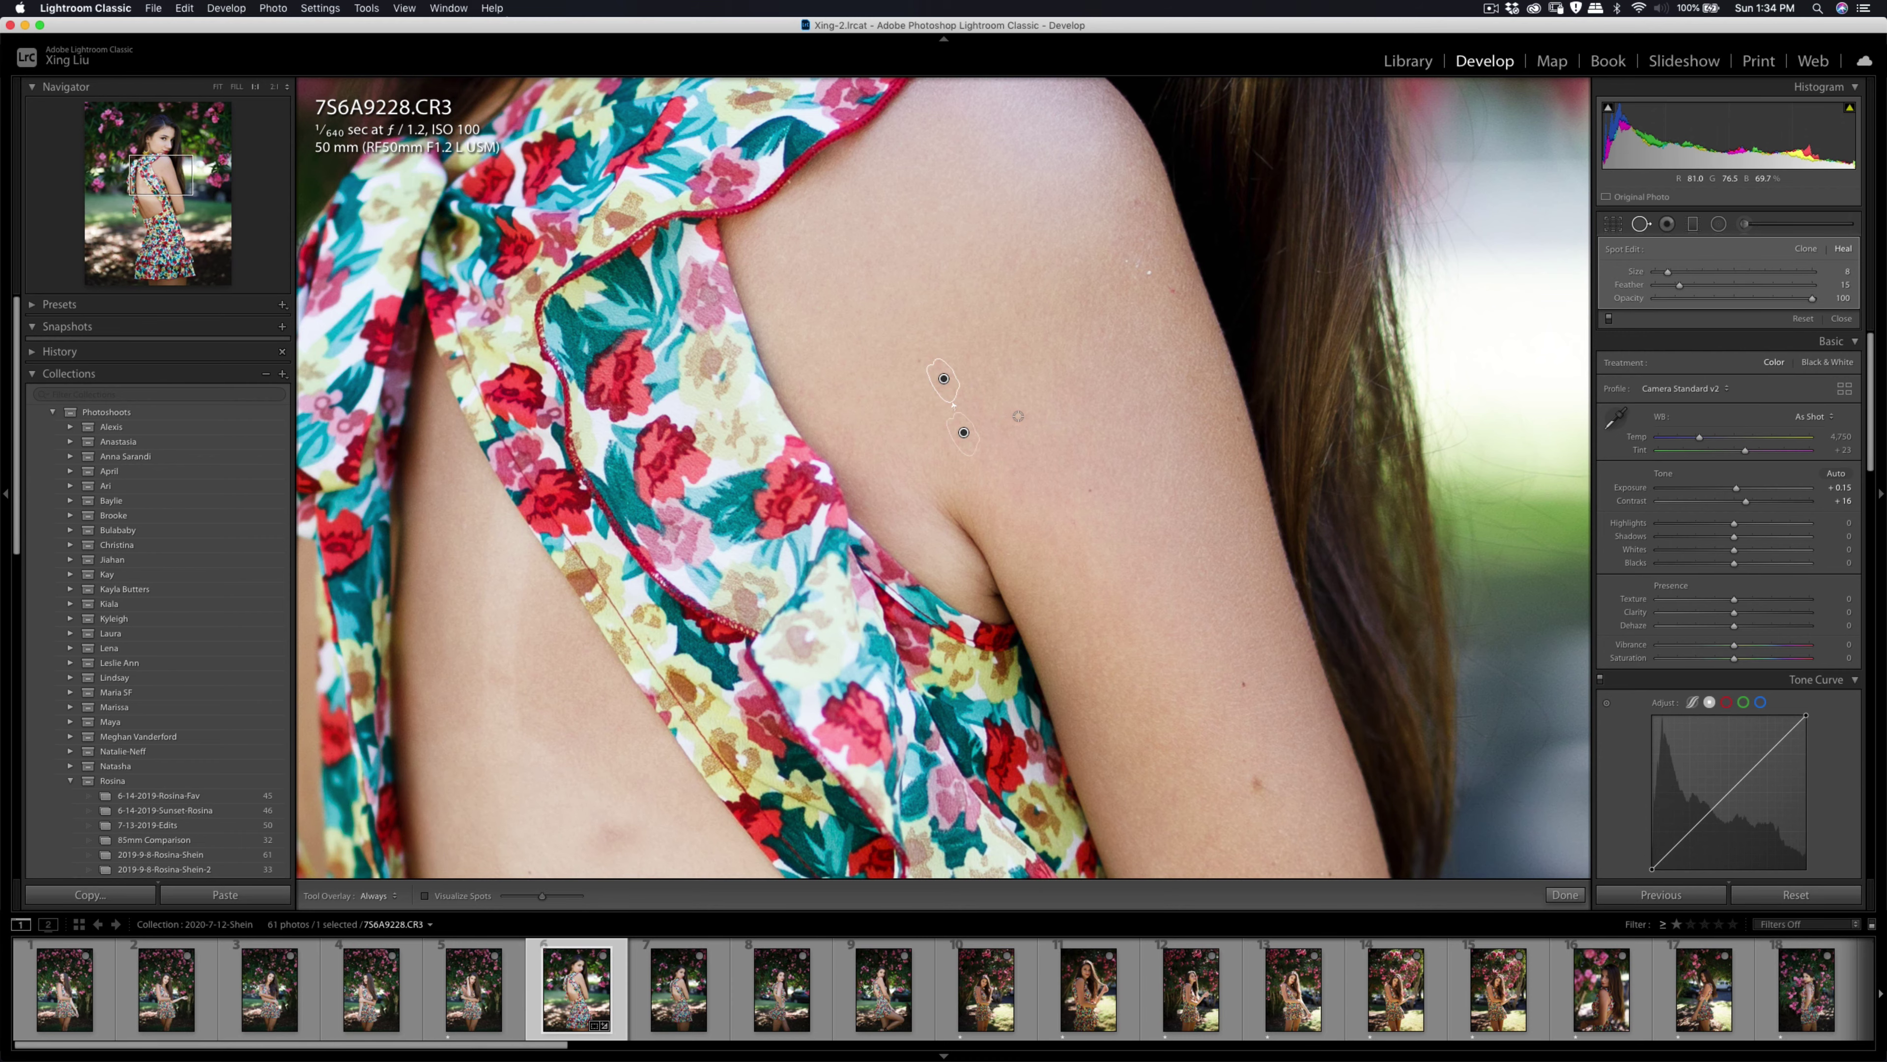
key("q")
left_click(1022, 418)
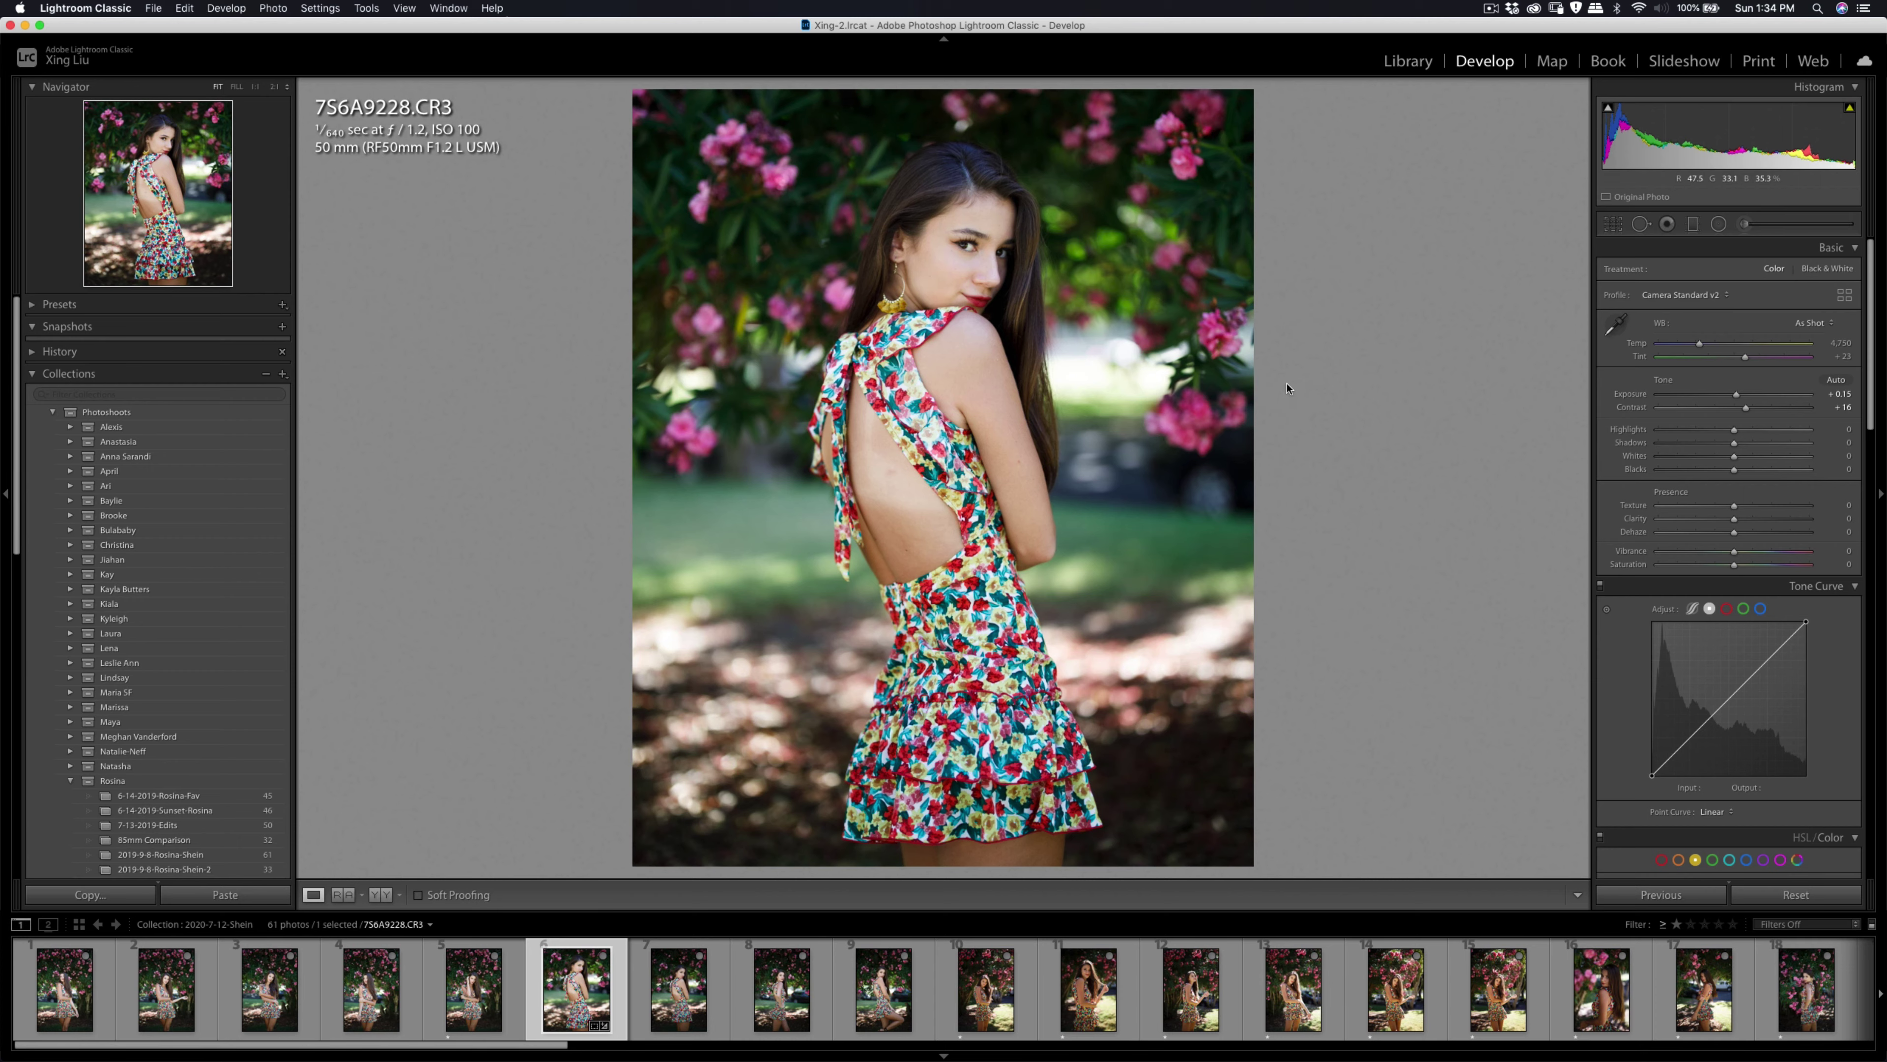
Heal the blemish in the middle of the woman's bare back using Spot Removal in Heal mode at size 21.
left_click(891, 474)
key("q")
mouse_move(885, 458)
left_mouse_down()
mouse_move(916, 444)
mouse_move(885, 431)
mouse_move(913, 454)
mouse_move(885, 458)
left_mouse_up()
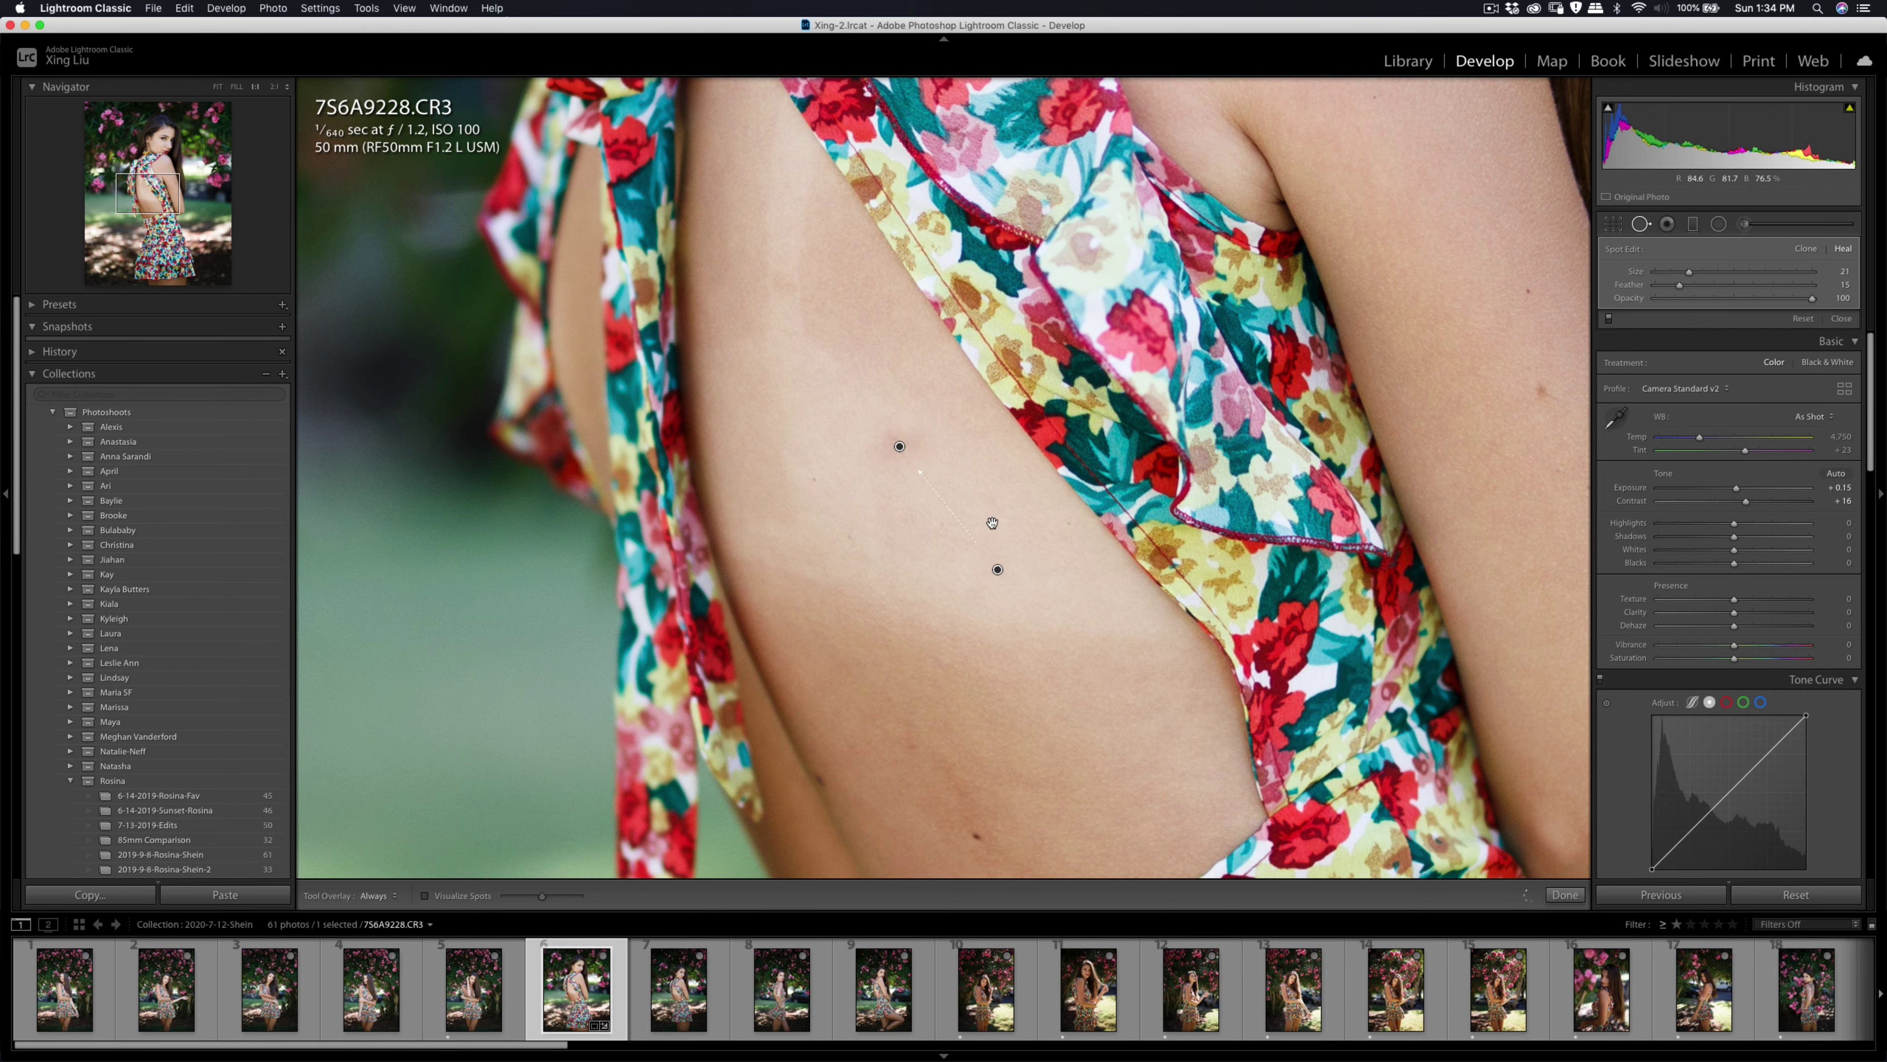
key("q")
left_click(1014, 521)
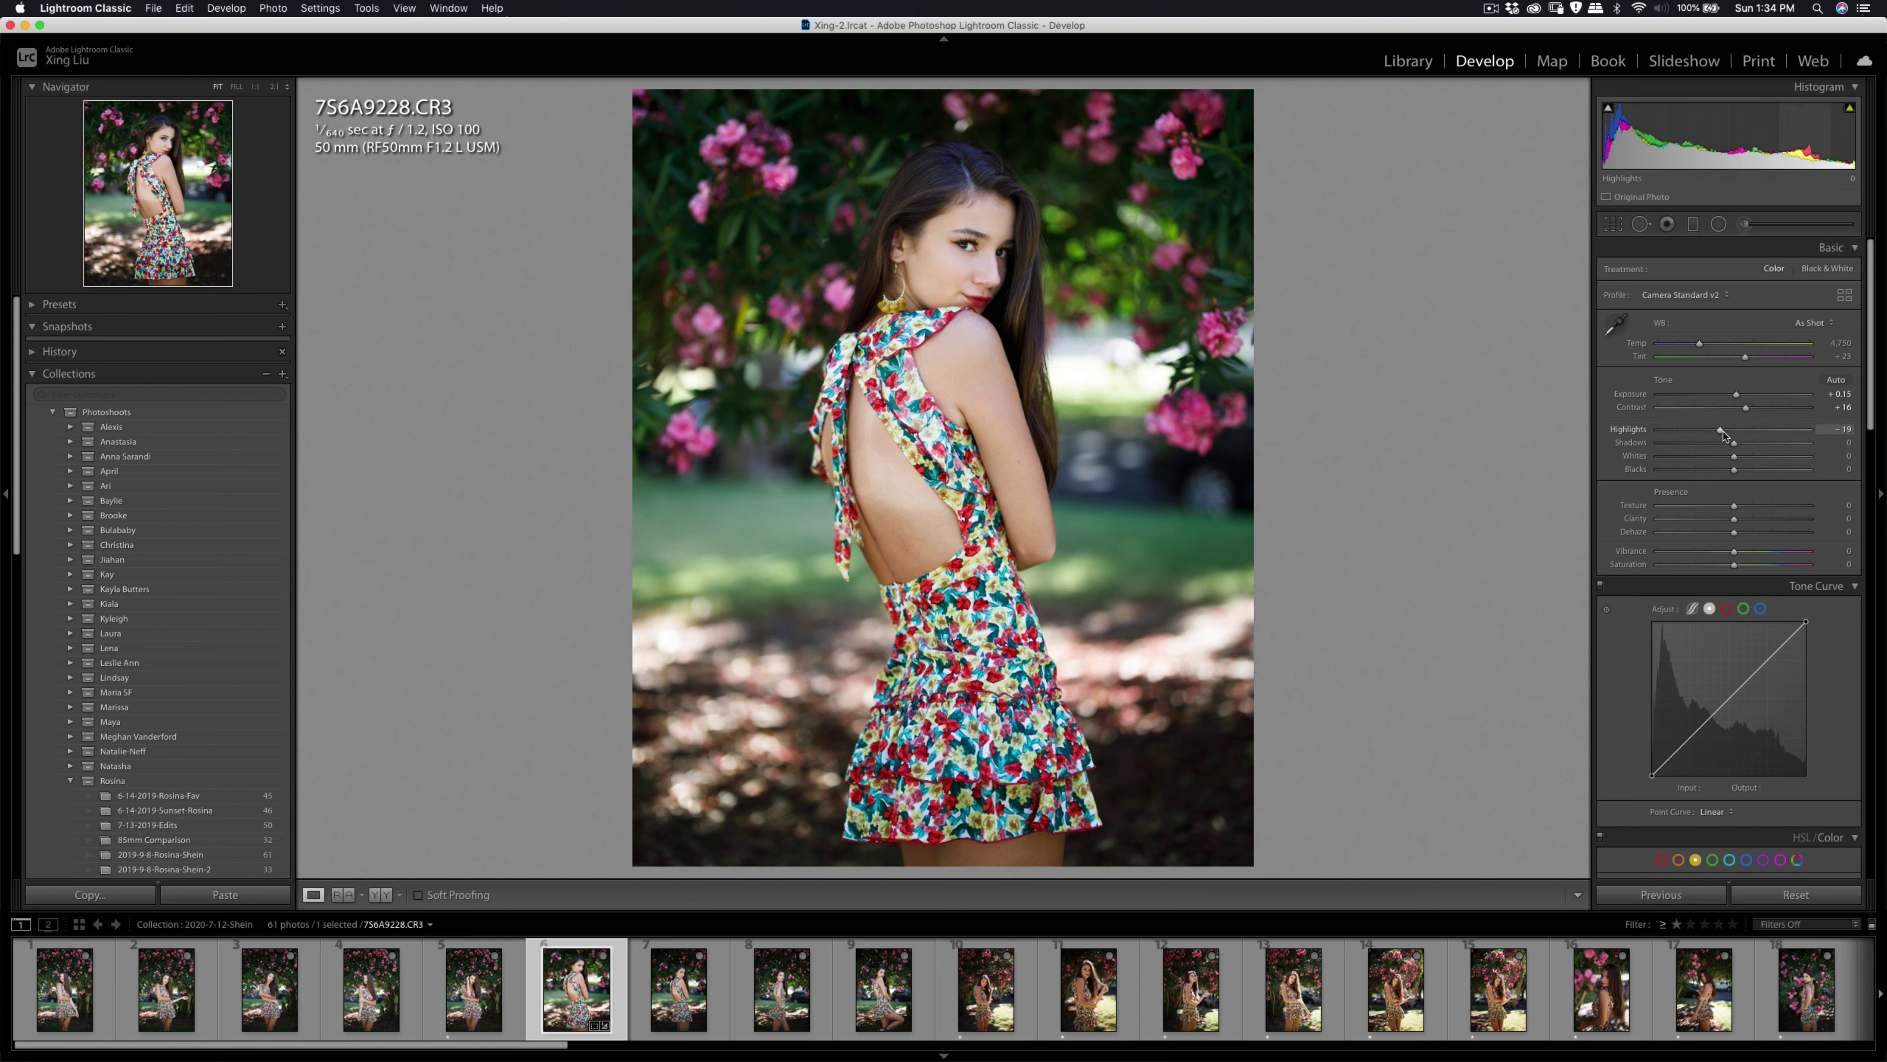
Set the floral-dress photo's Highlights to -13 and open a copy with Lightroom adjustments in Portraiture 3.
left_click_drag(1722, 434, 1721, 435)
right_click(1038, 303)
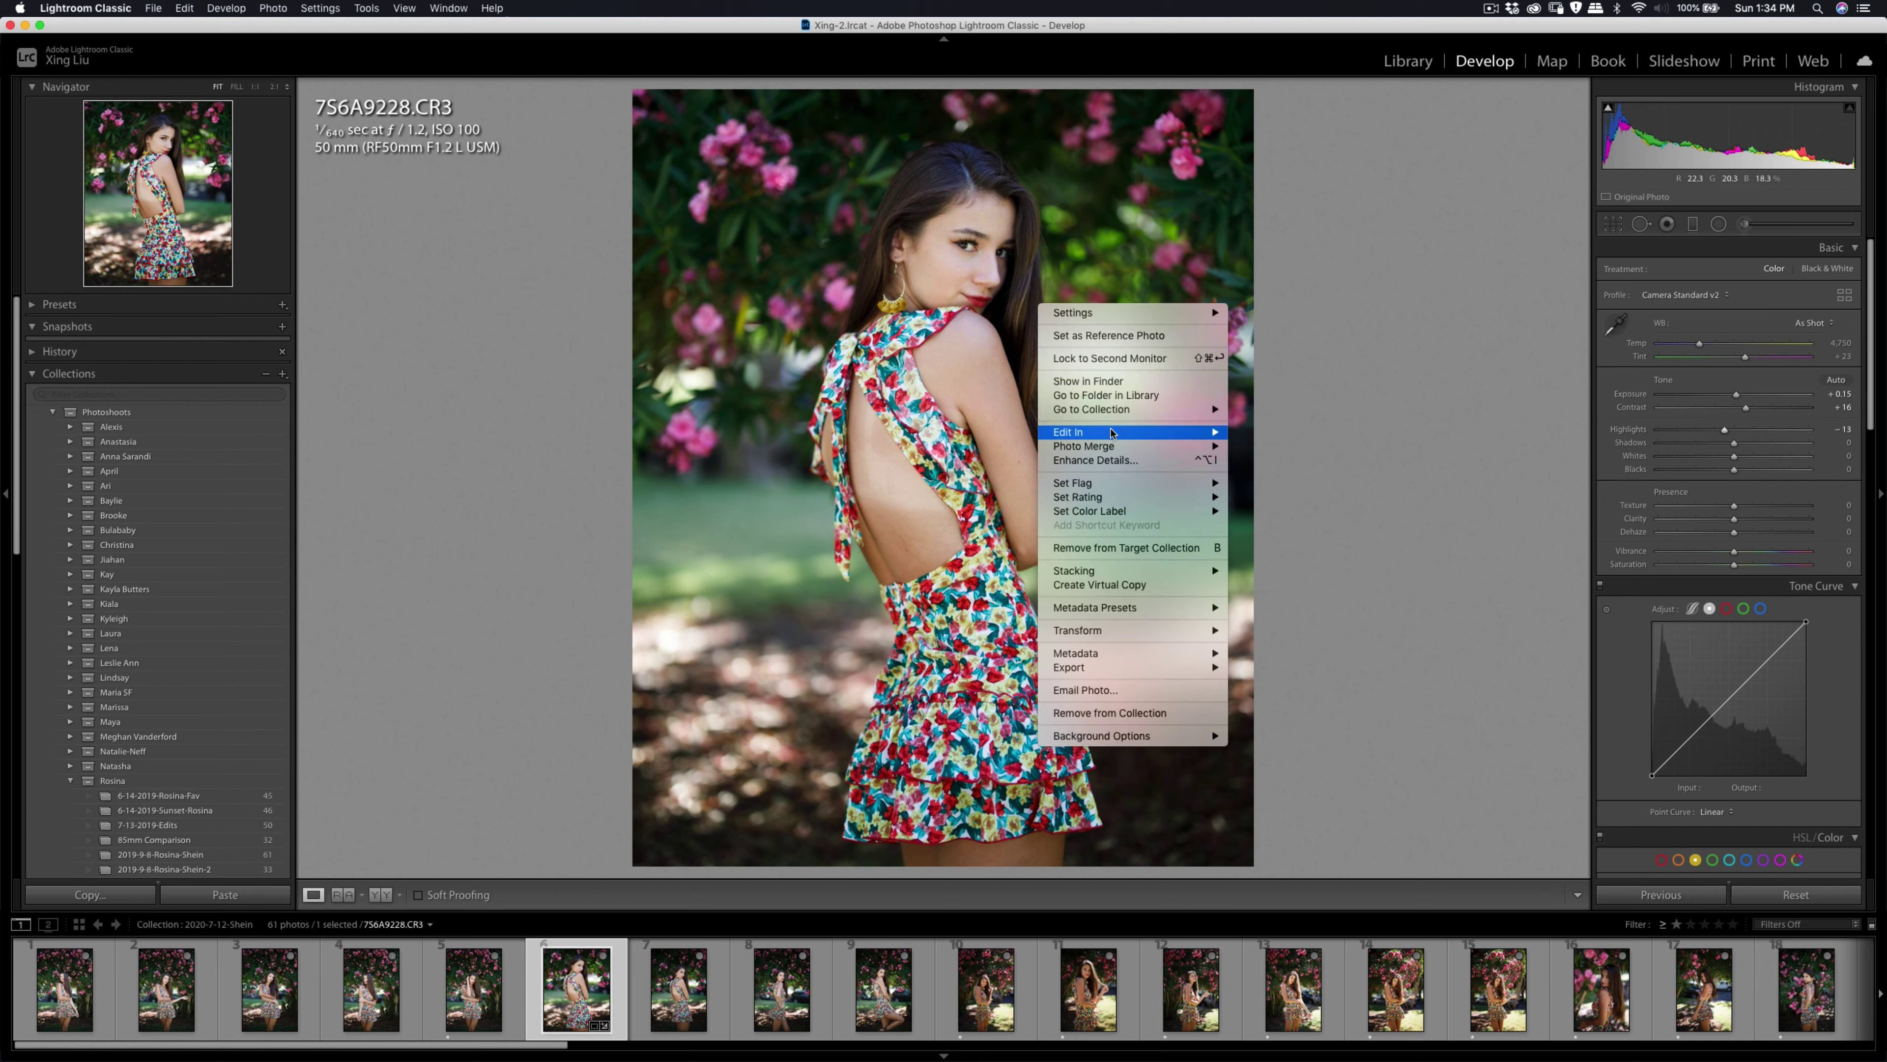
mouse_move(1112, 433)
left_click(1263, 468)
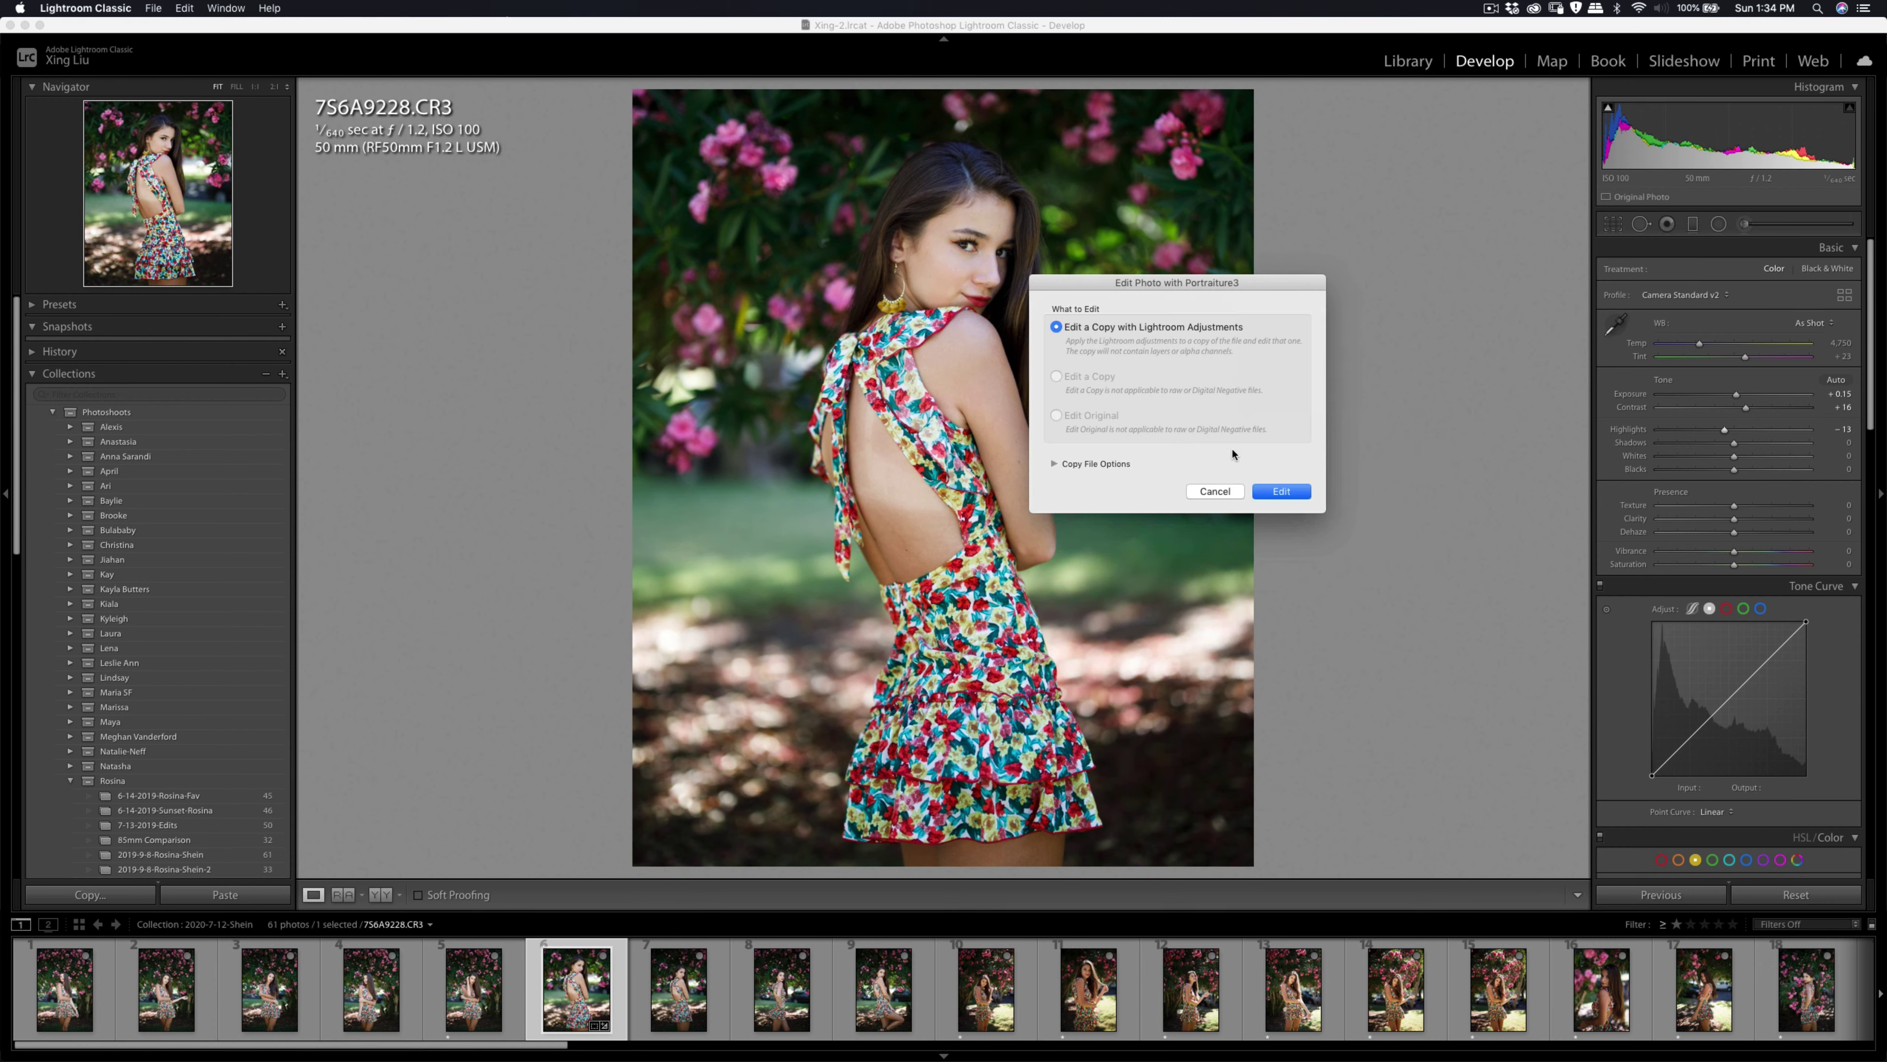
left_click(1282, 490)
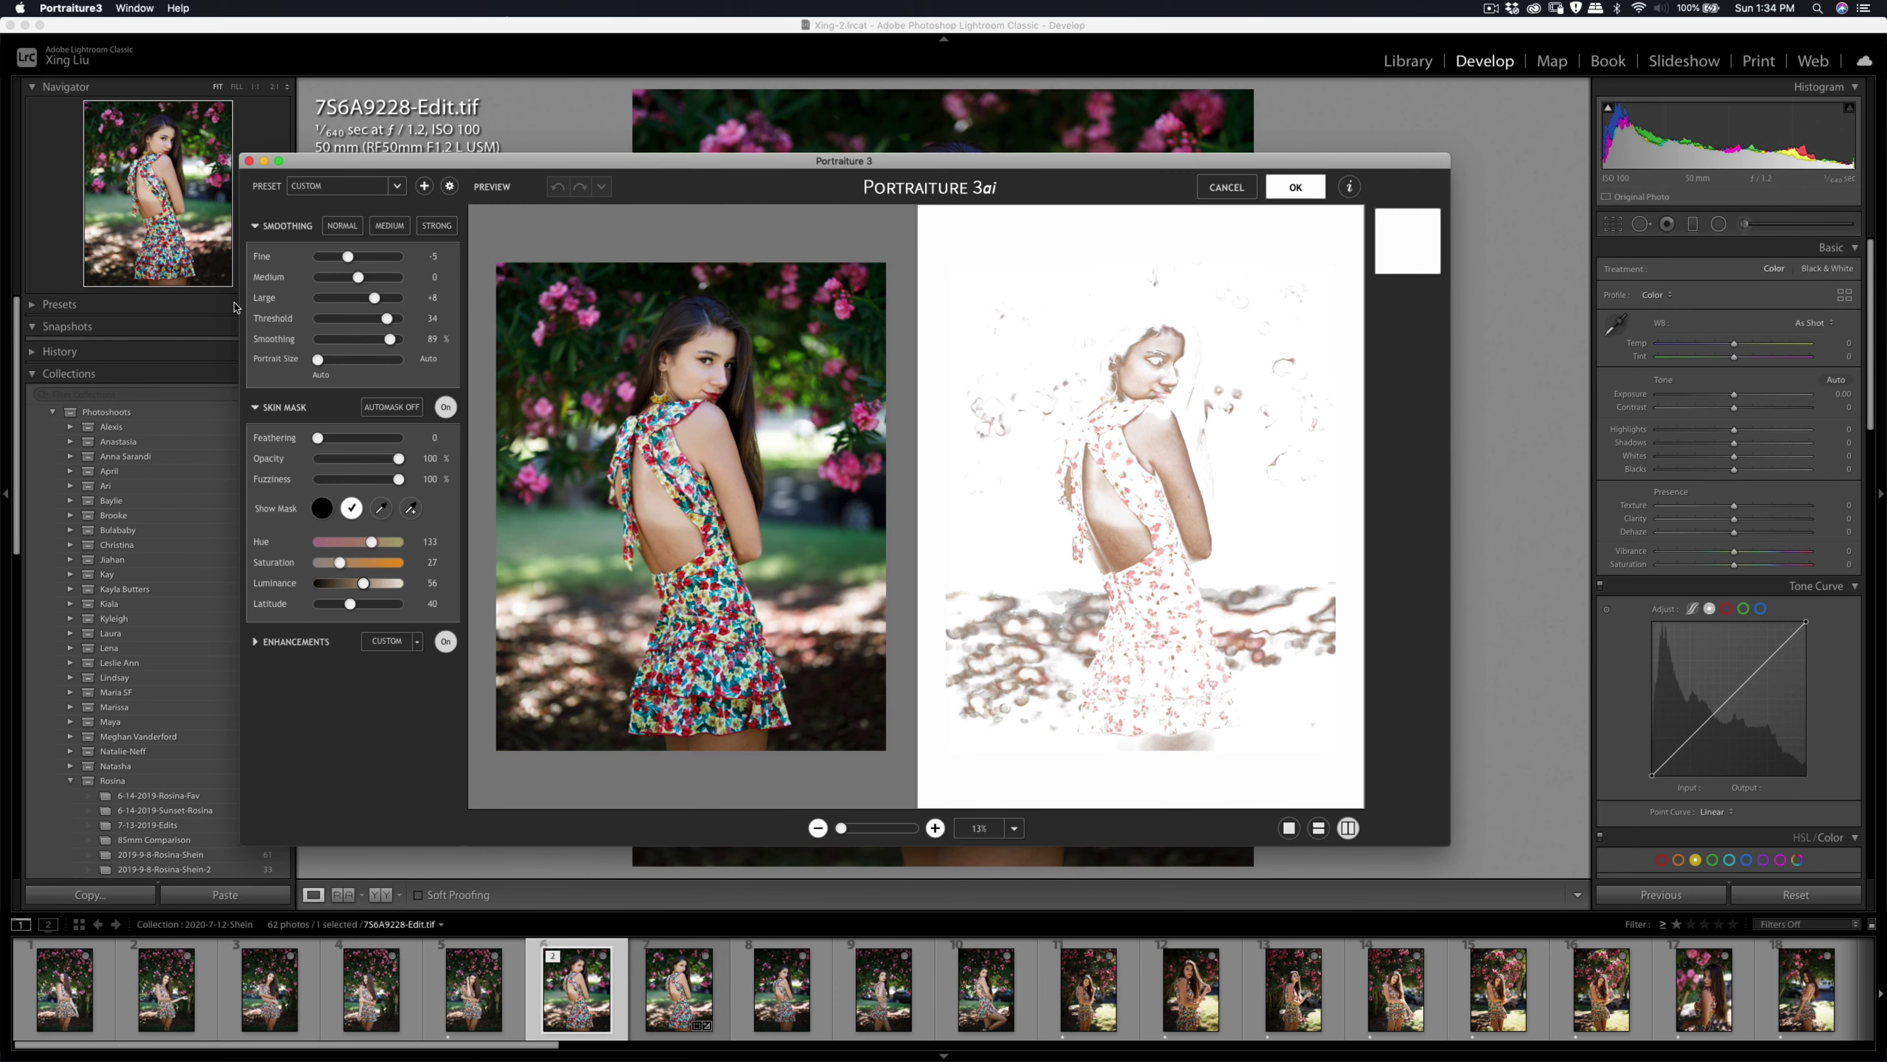
Sample the skin tone on the woman's face for the skin mask and apply the Portraiture smoothing to the copy.
left_click(381, 507)
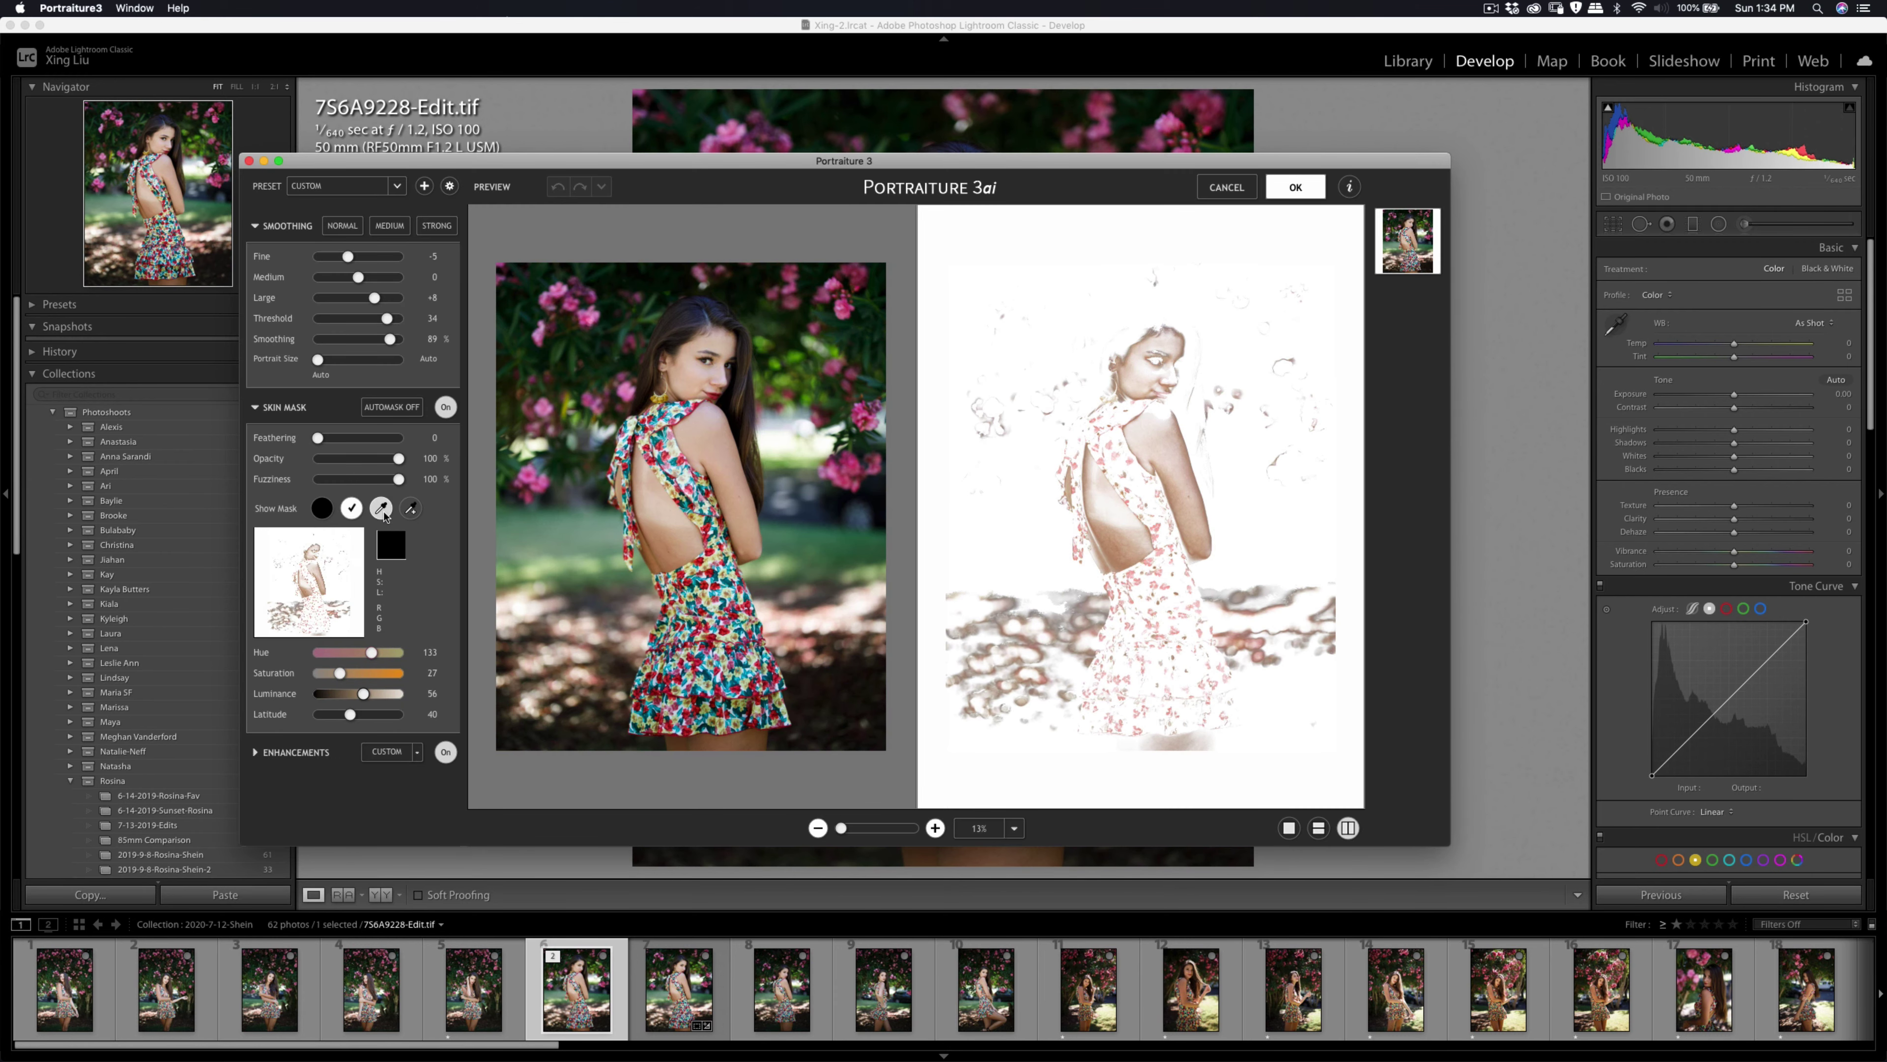
left_click(720, 344)
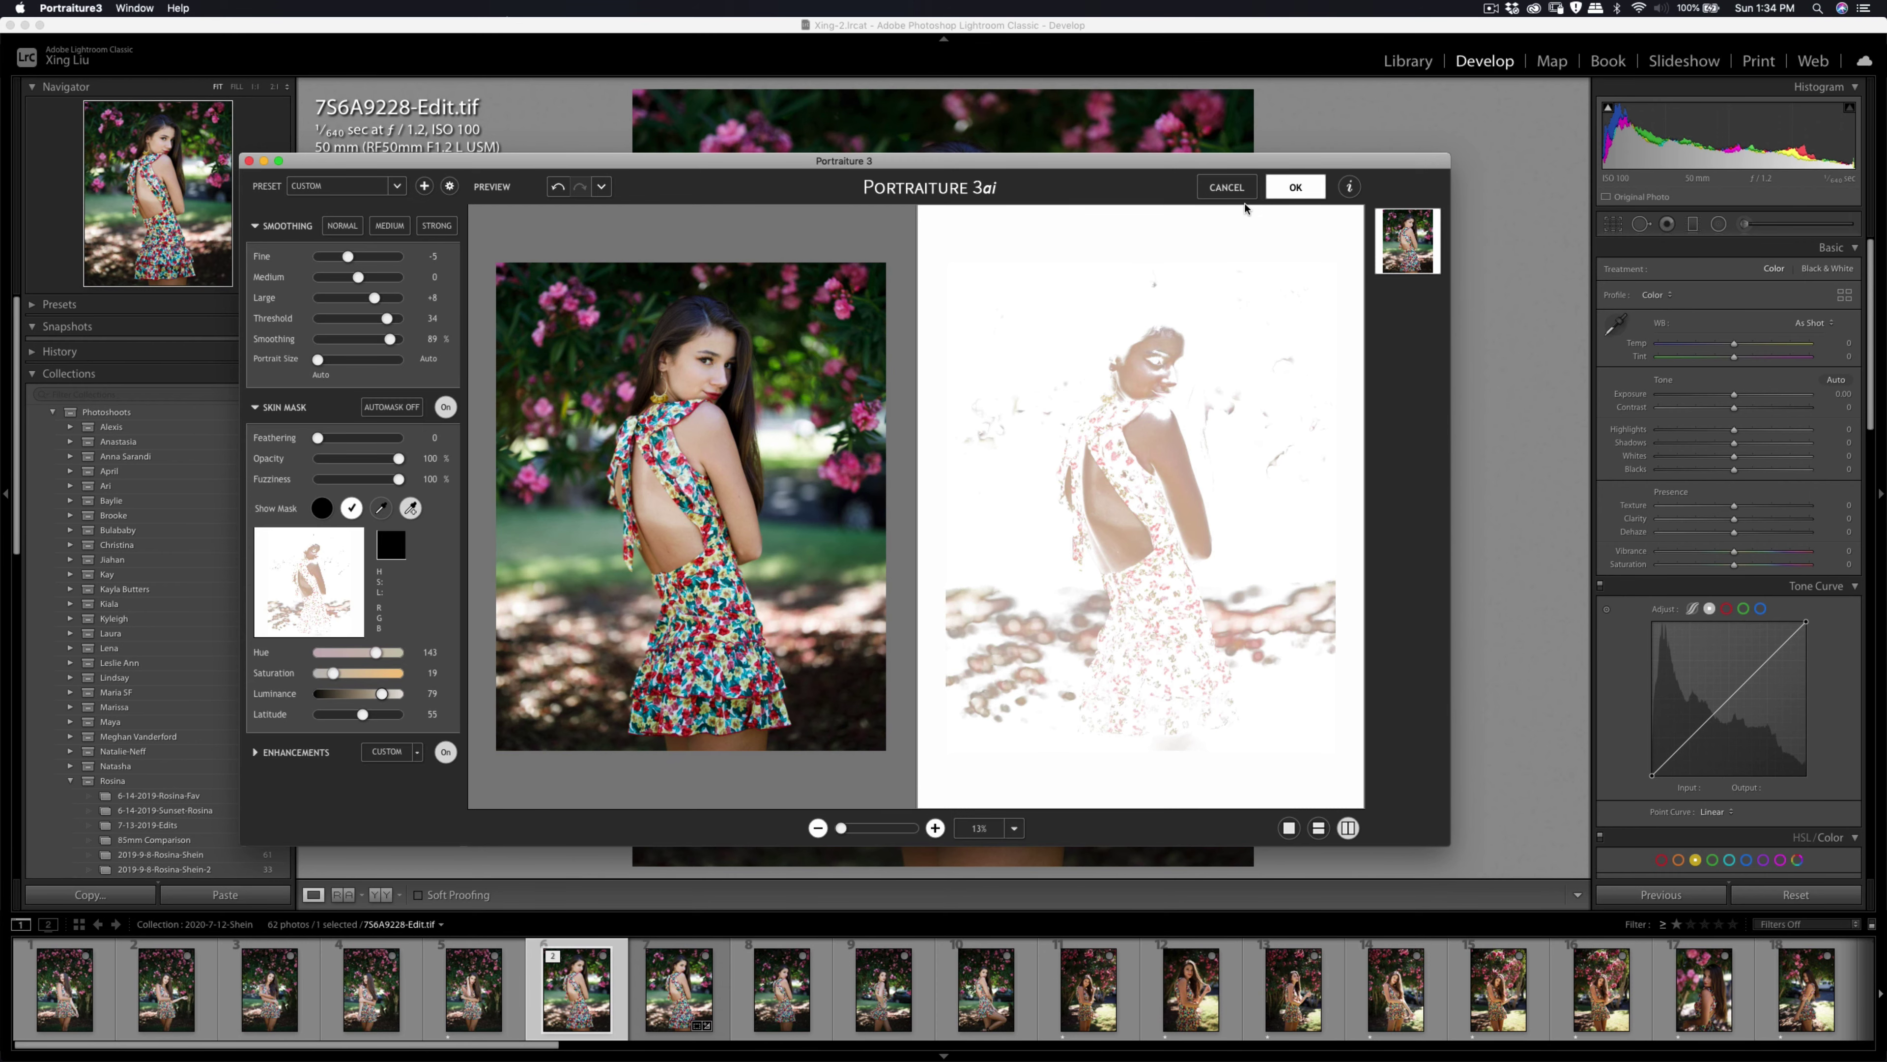
key("Return")
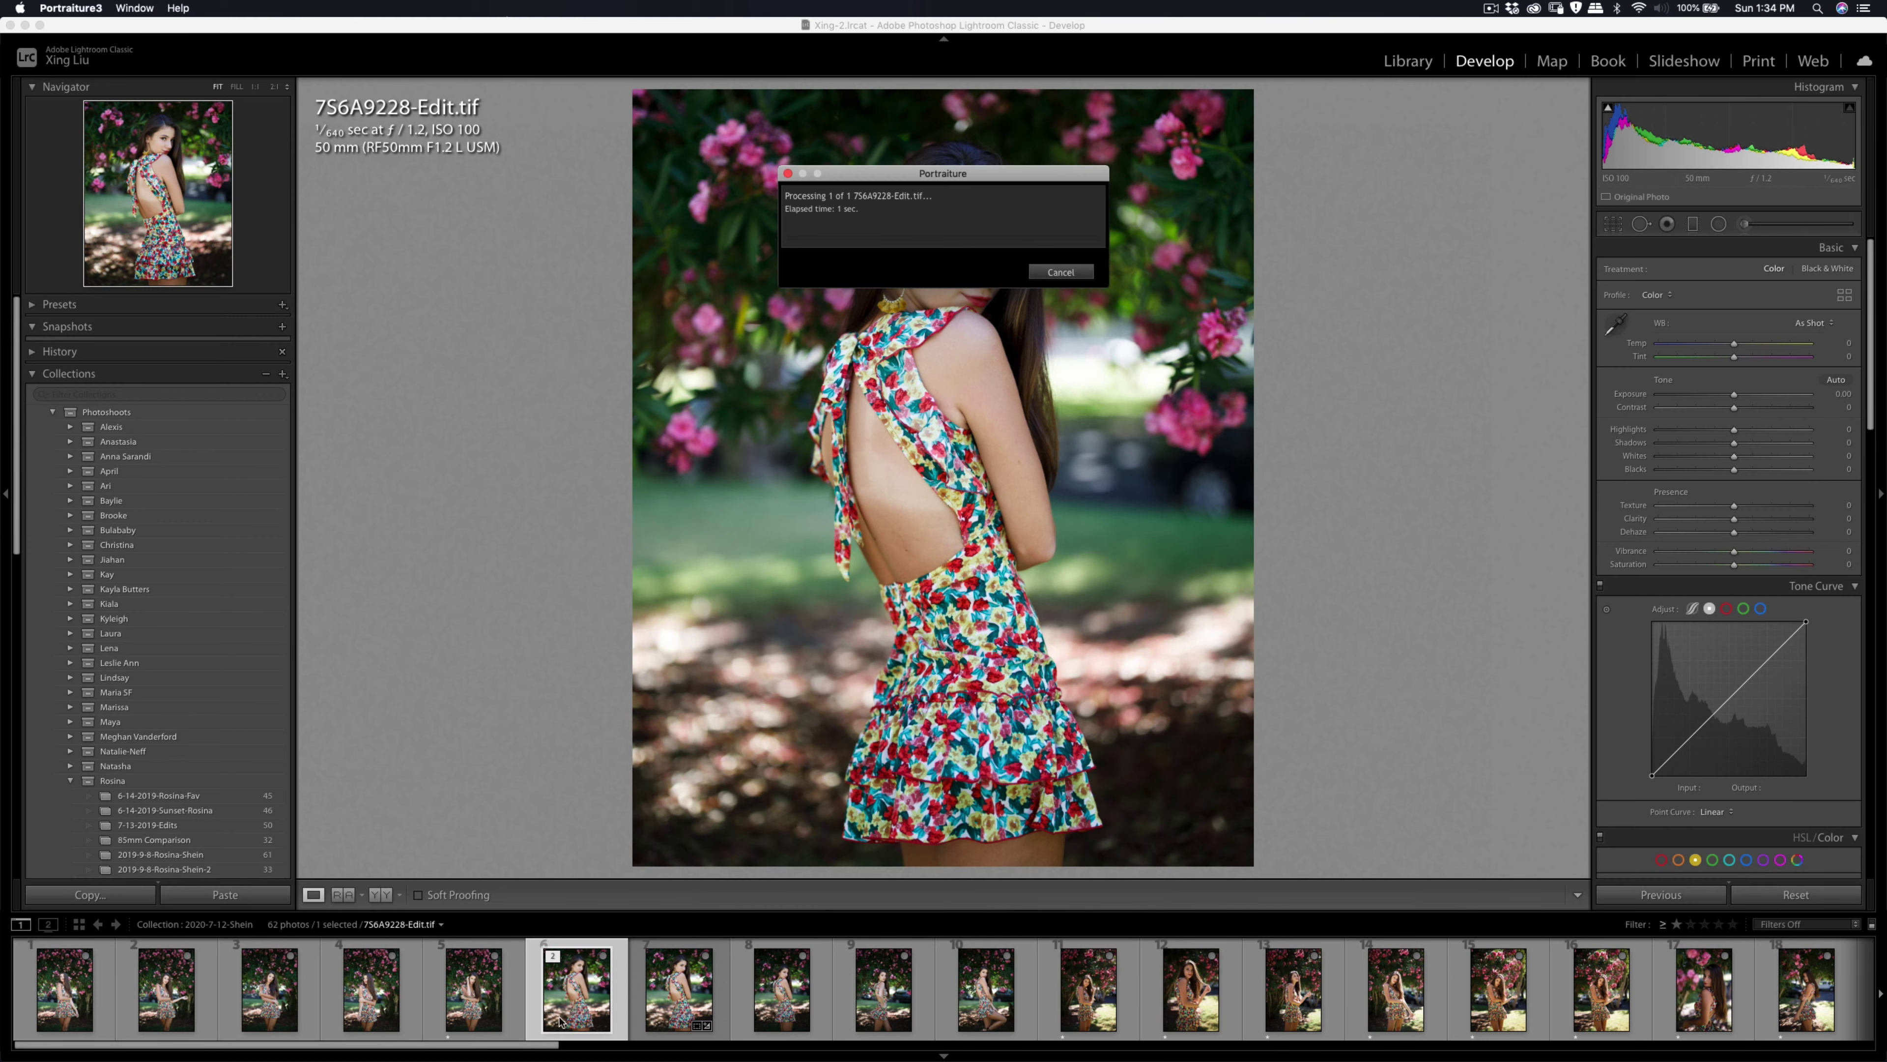
Export the retouched floral-dress copy to the hard drive with the existing export settings.
mouse_move(510, 1049)
left_mouse_down()
mouse_move(1242, 1039)
mouse_move(510, 1045)
left_mouse_up()
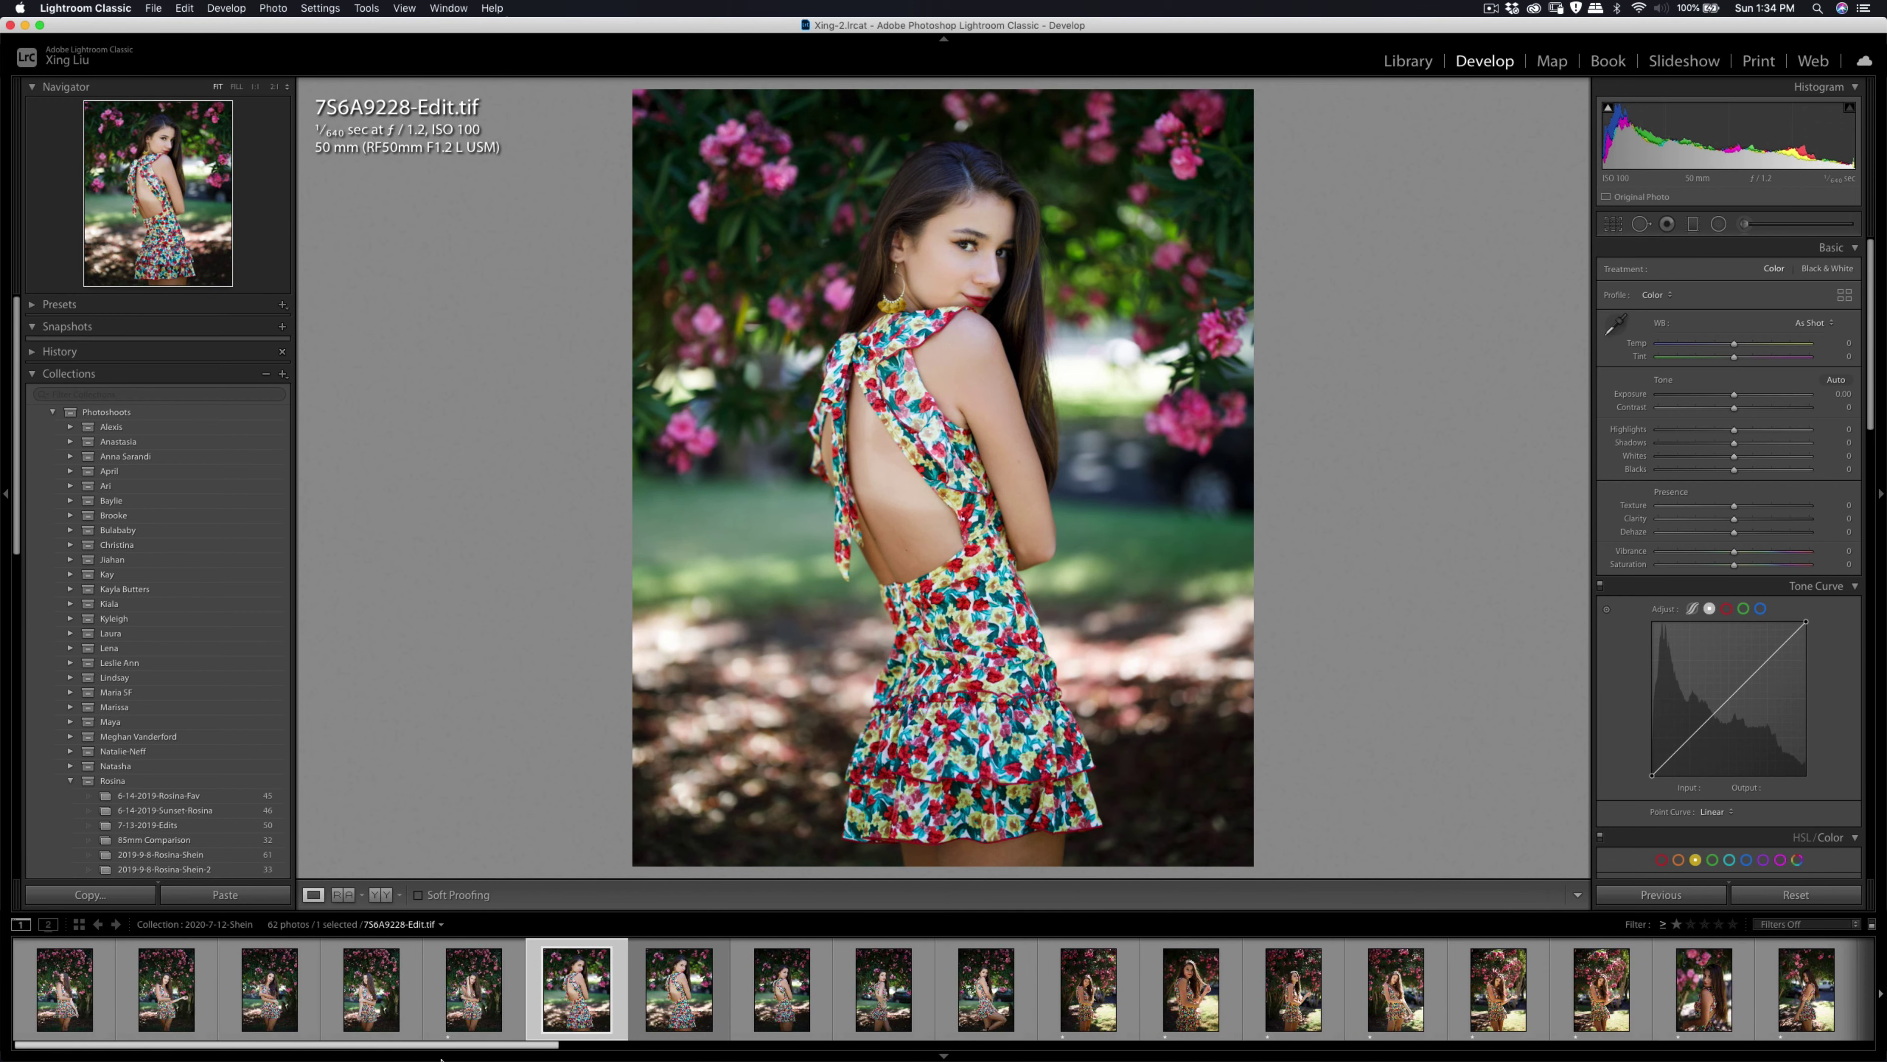
key("super+shift+e")
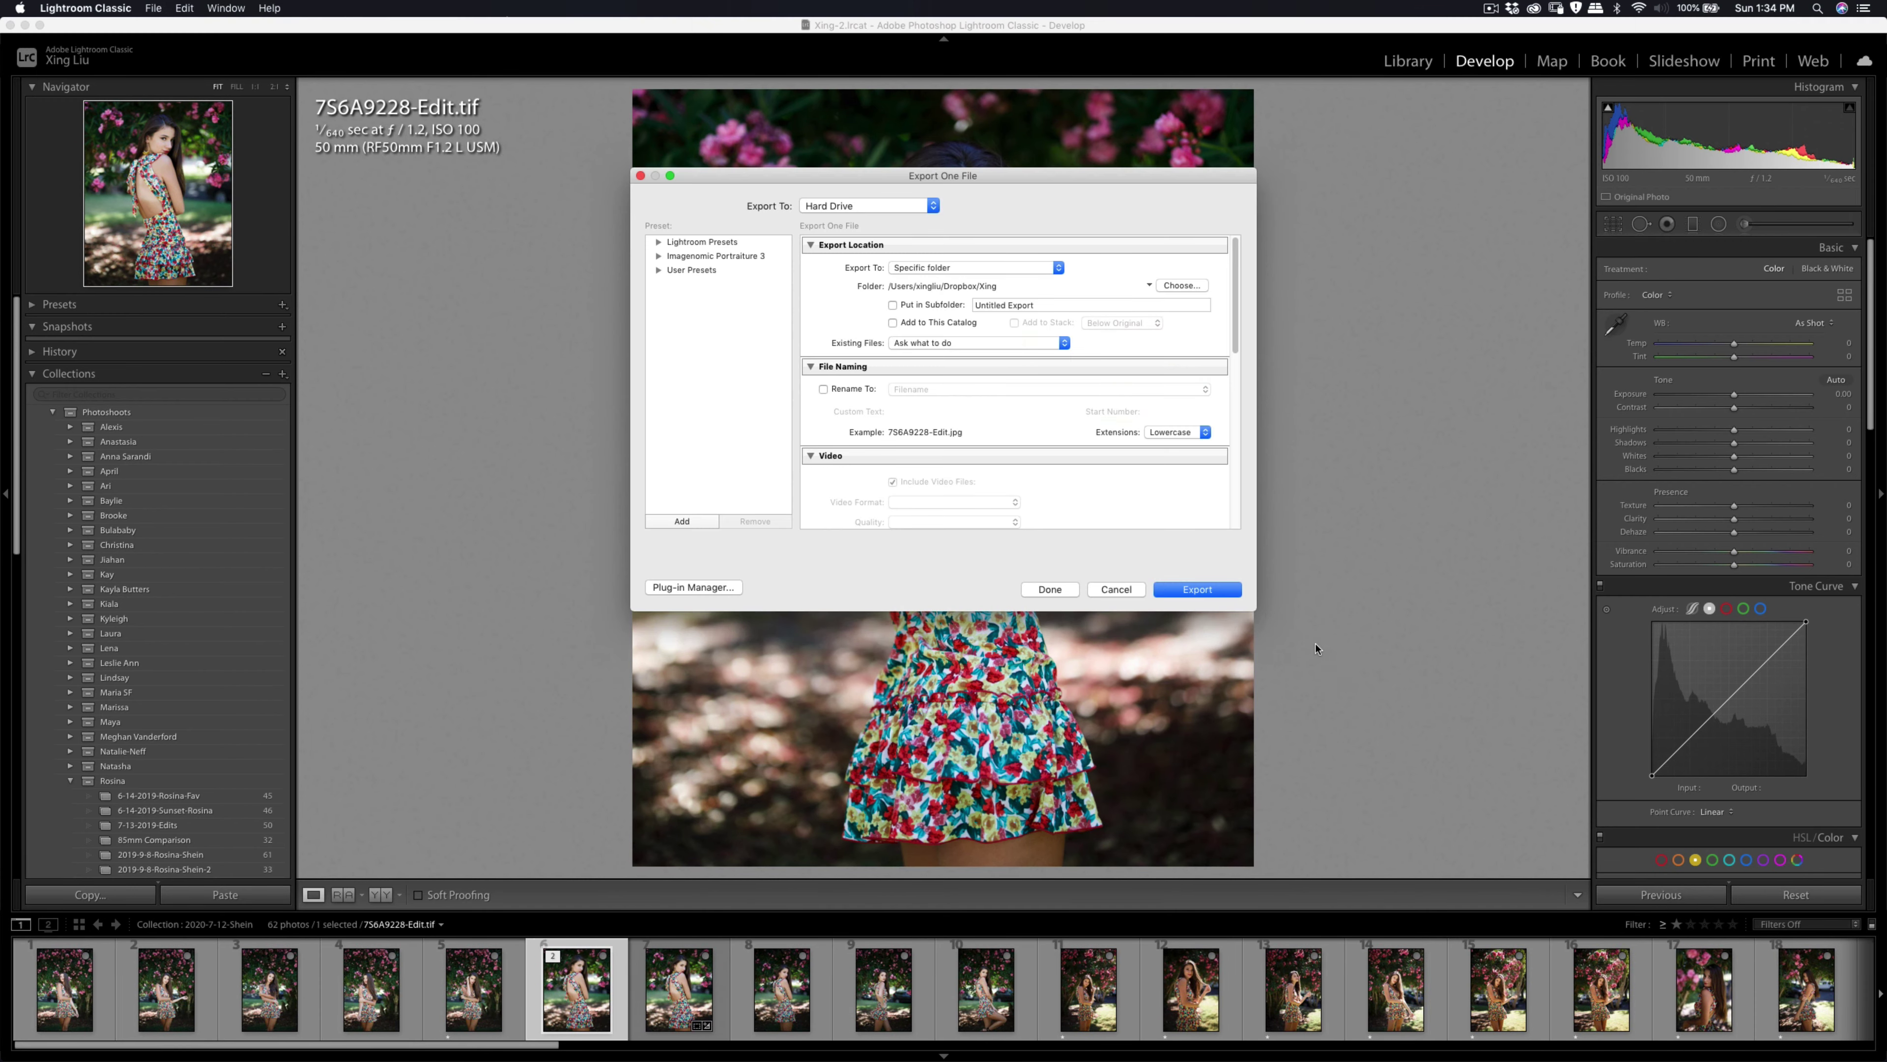
left_click(1198, 588)
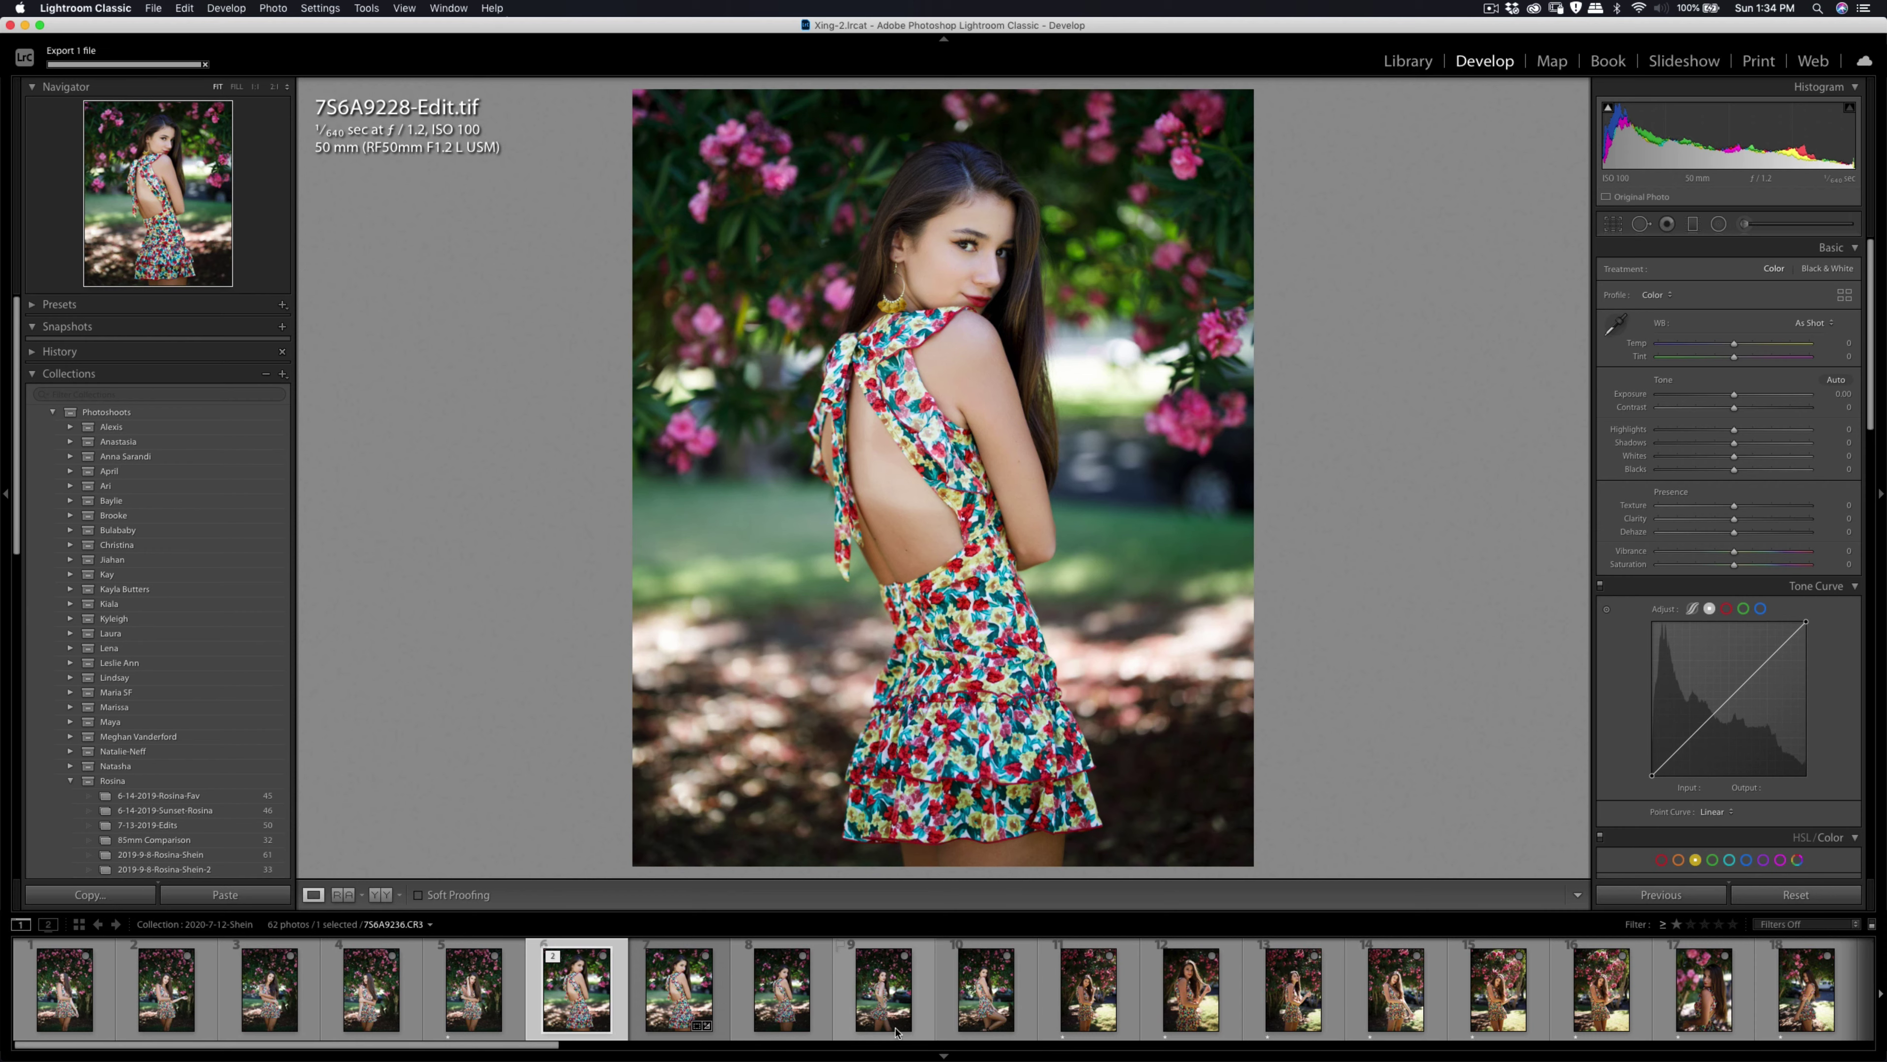
Go to the end of the collection and display the white-dress field photo 7S6A9708.CR3.
left_click_drag(541, 1046, 1831, 1048)
left_click(1789, 1000)
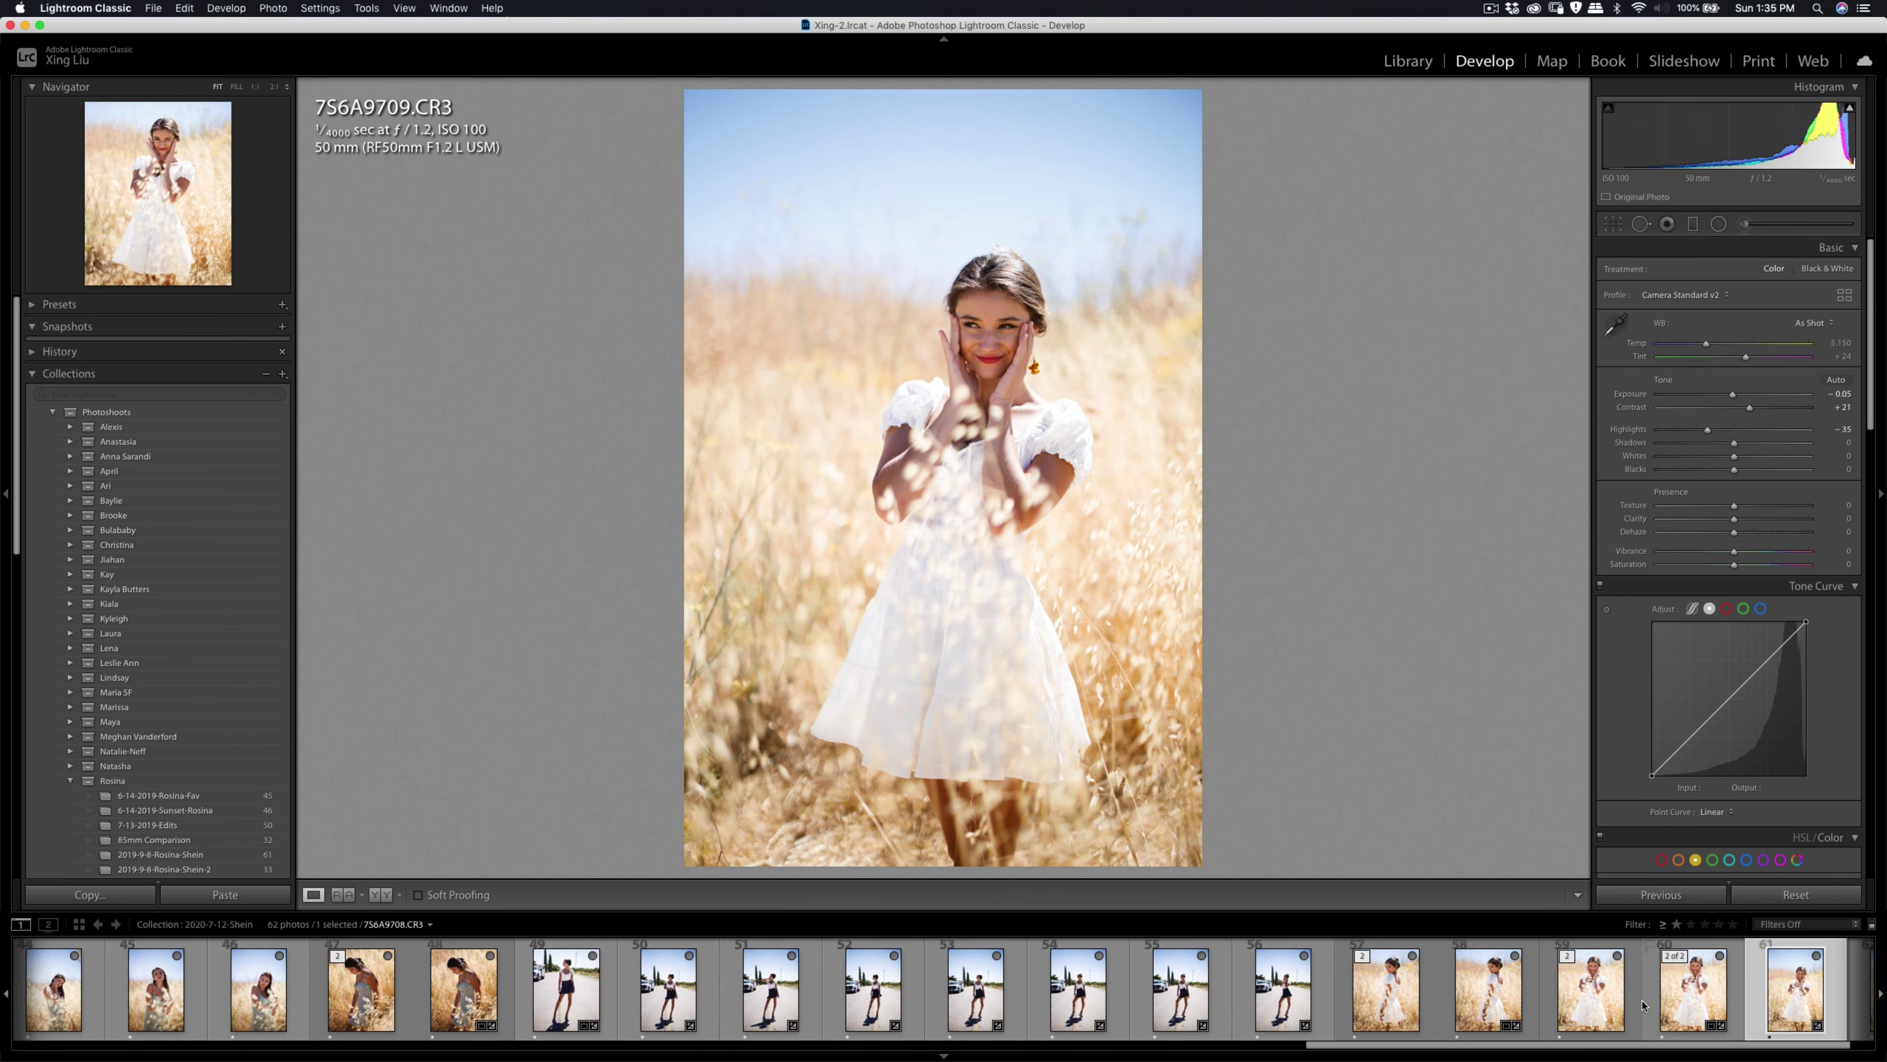
left_click(1668, 1003)
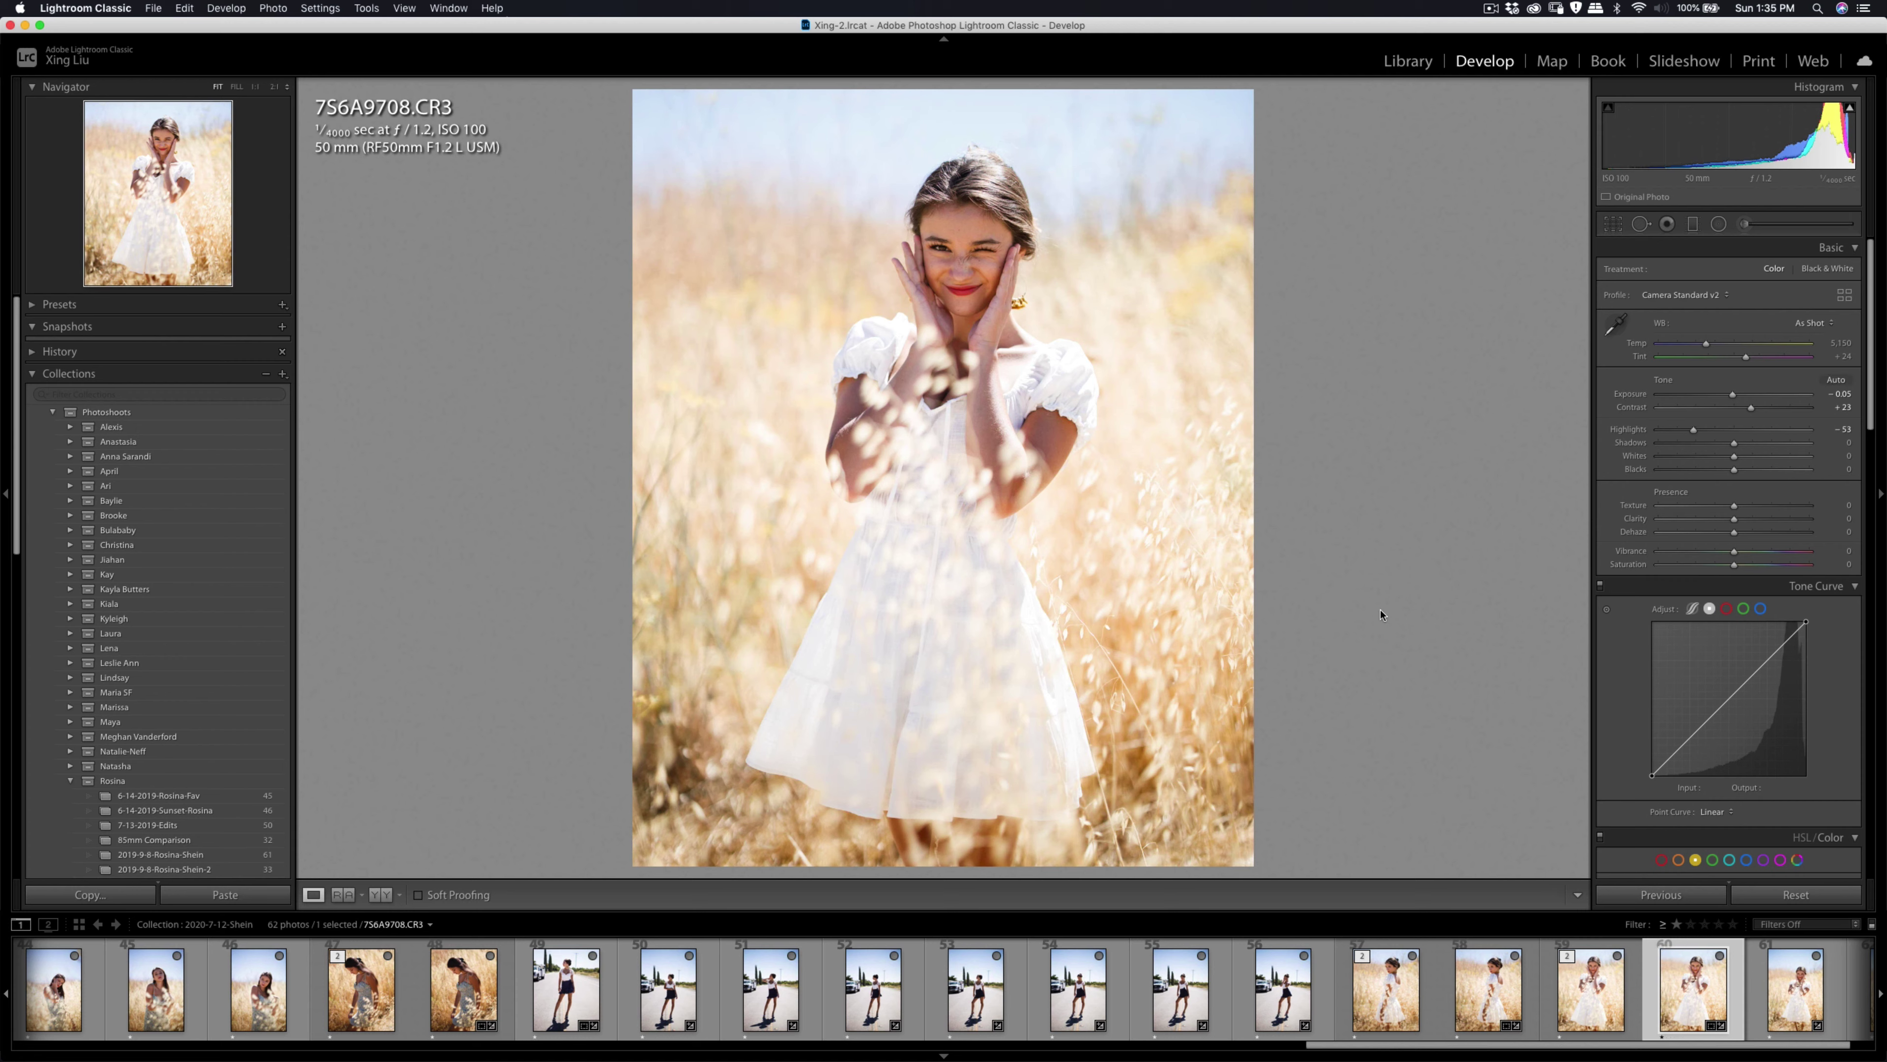